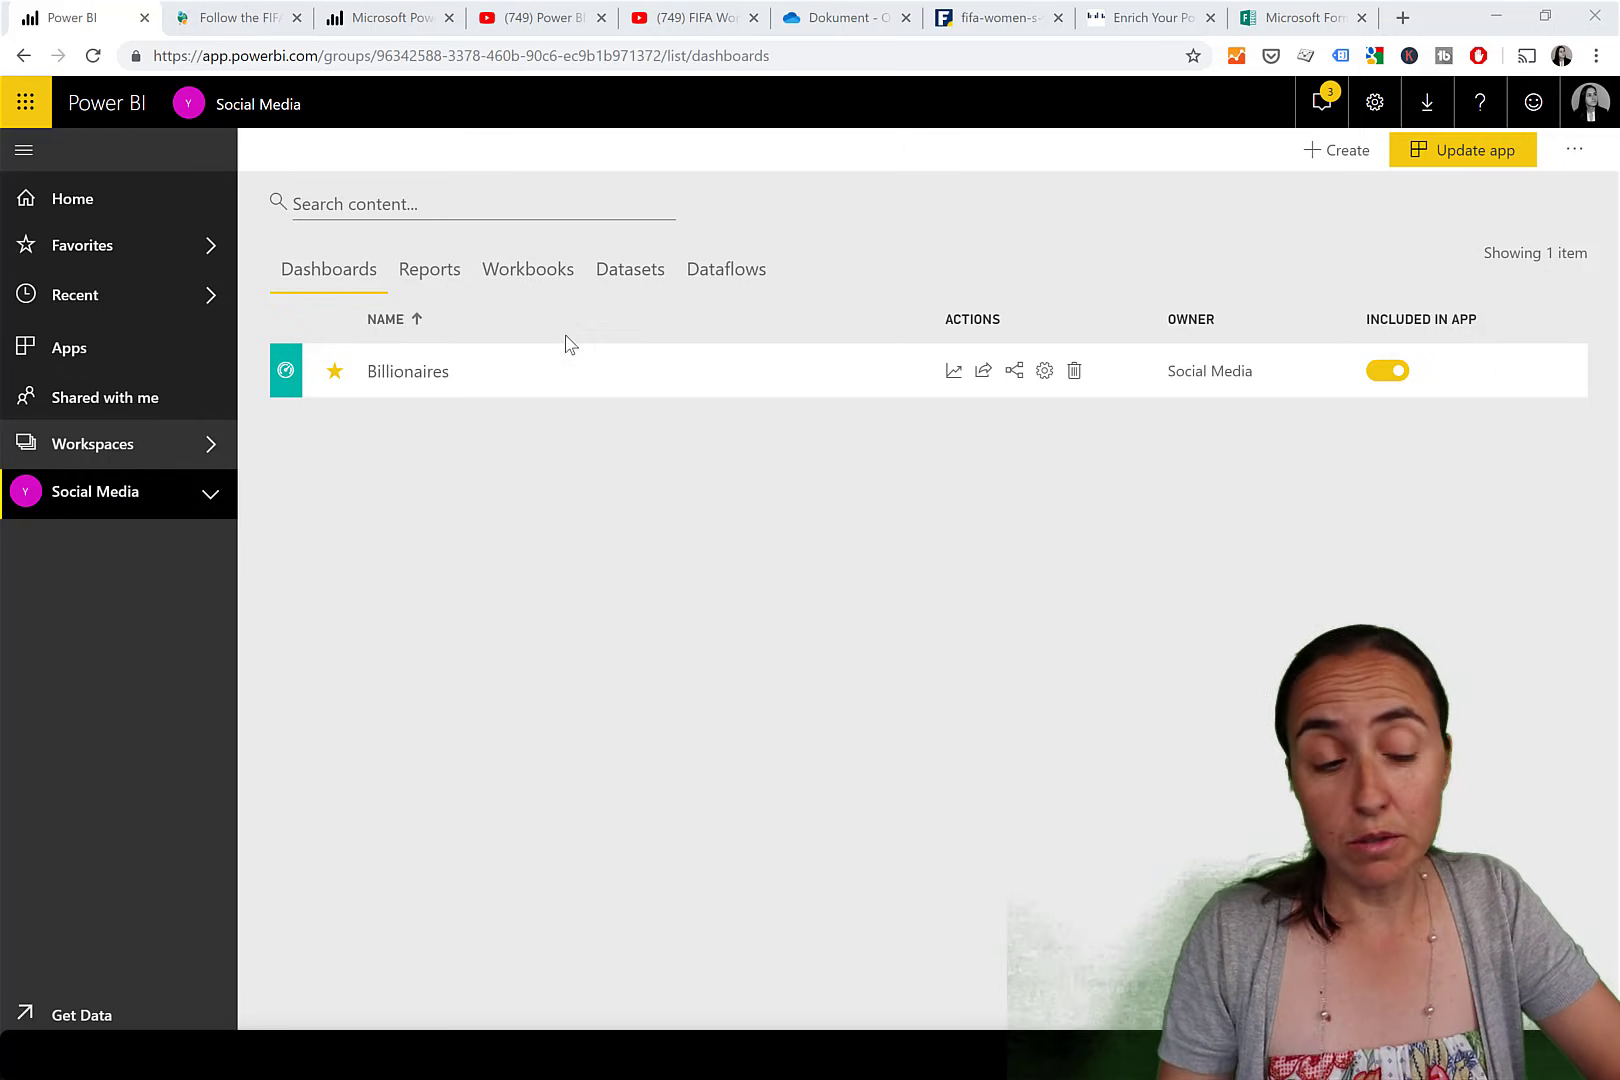
Review the workspace's eight datasets, then begin updating the Social Media app.
{"action": "left_click", "coordinate": [631, 276]}
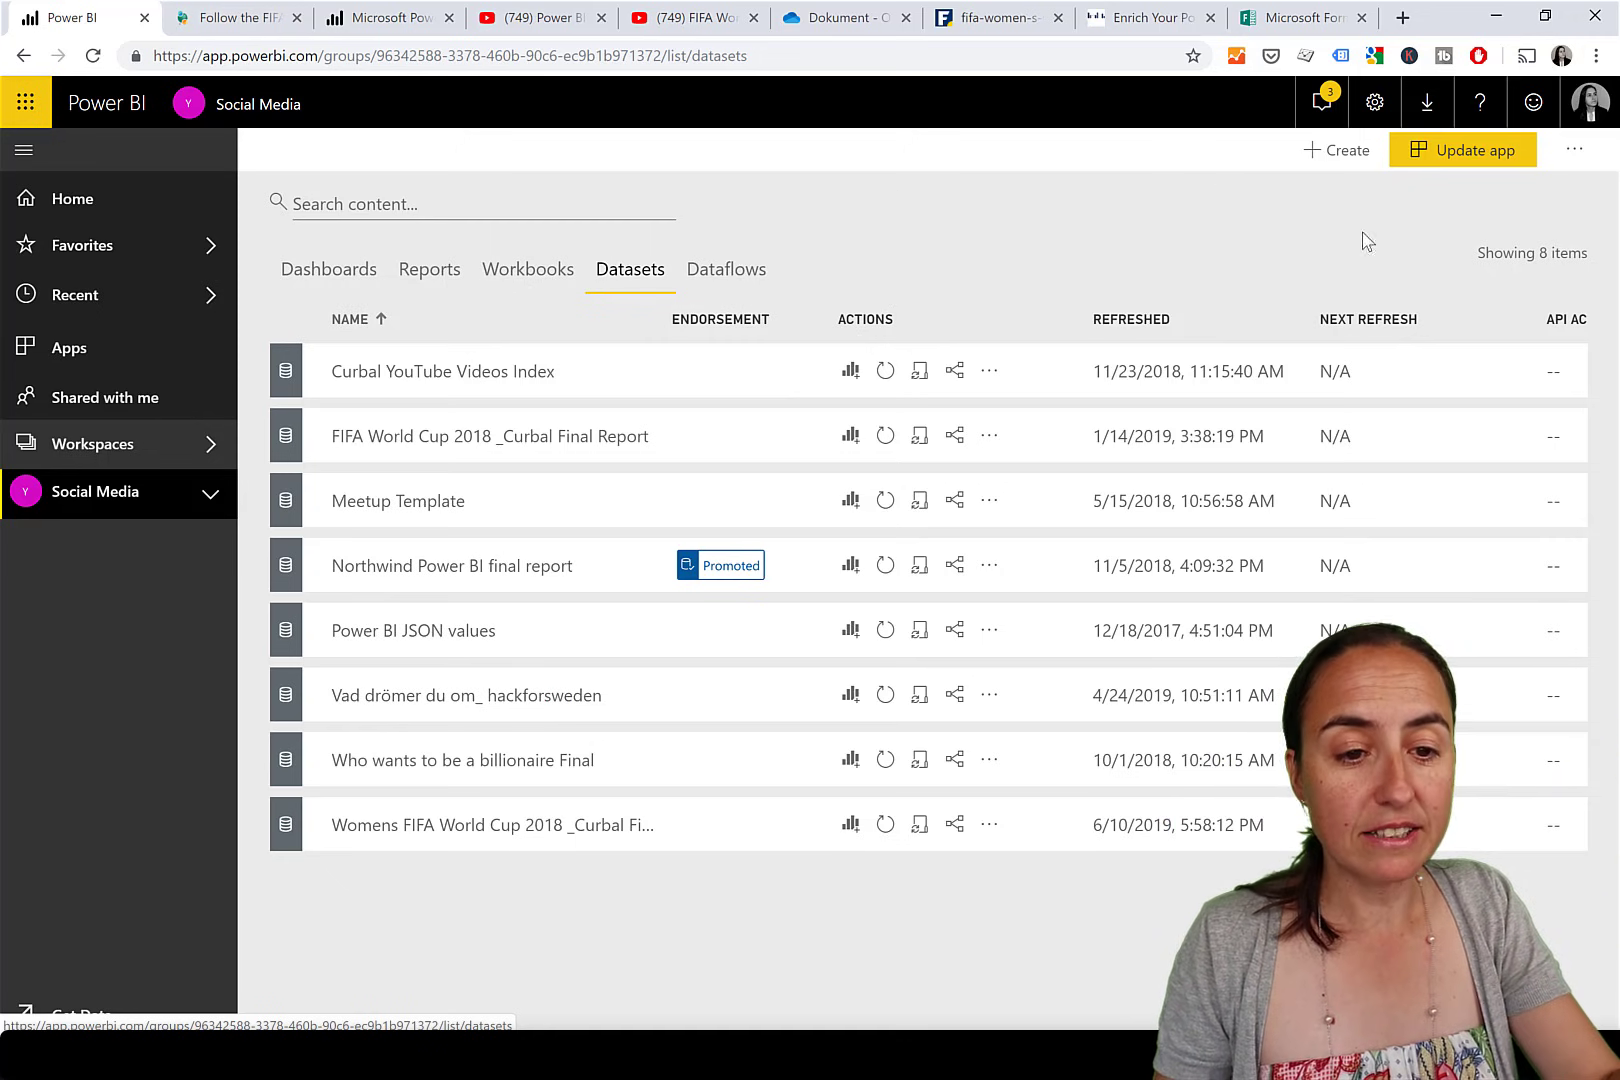
{"action": "left_click", "coordinate": [1487, 160]}
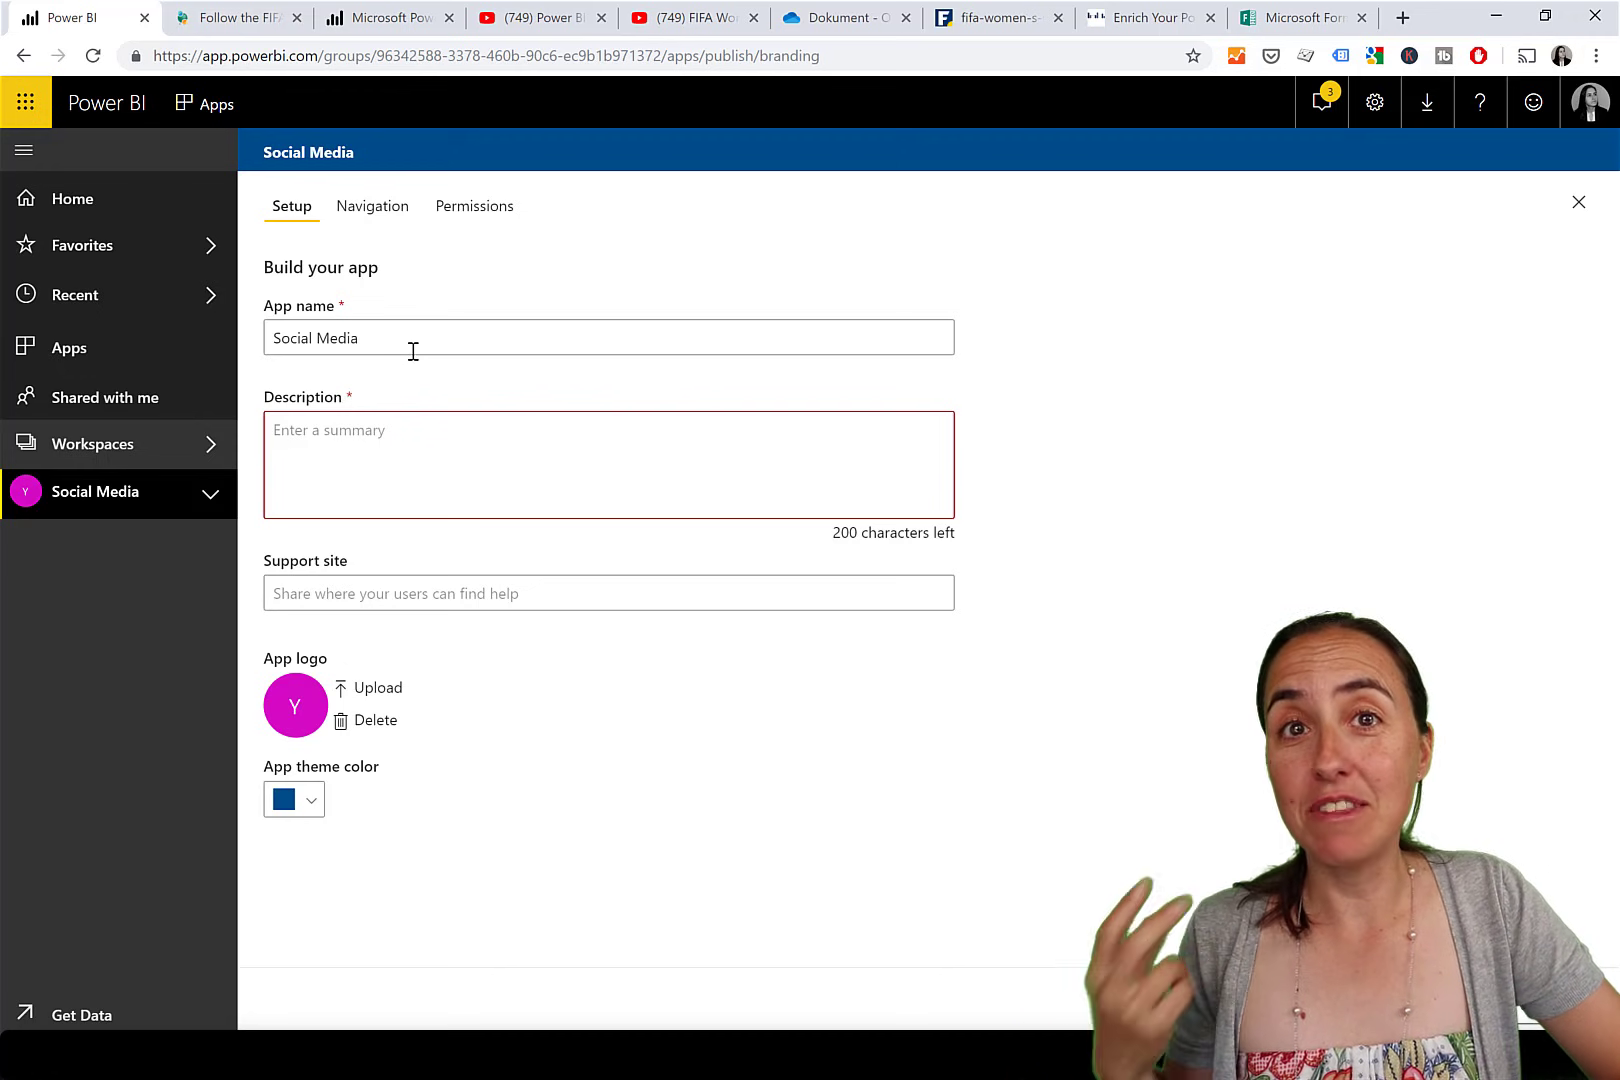
Replace the app name 'Social Media' with 'FIFA reports Men's and Women's', correcting typos.
{"action": "left_click_drag", "start_coordinate": [388, 339], "coordinate": [259, 350]}
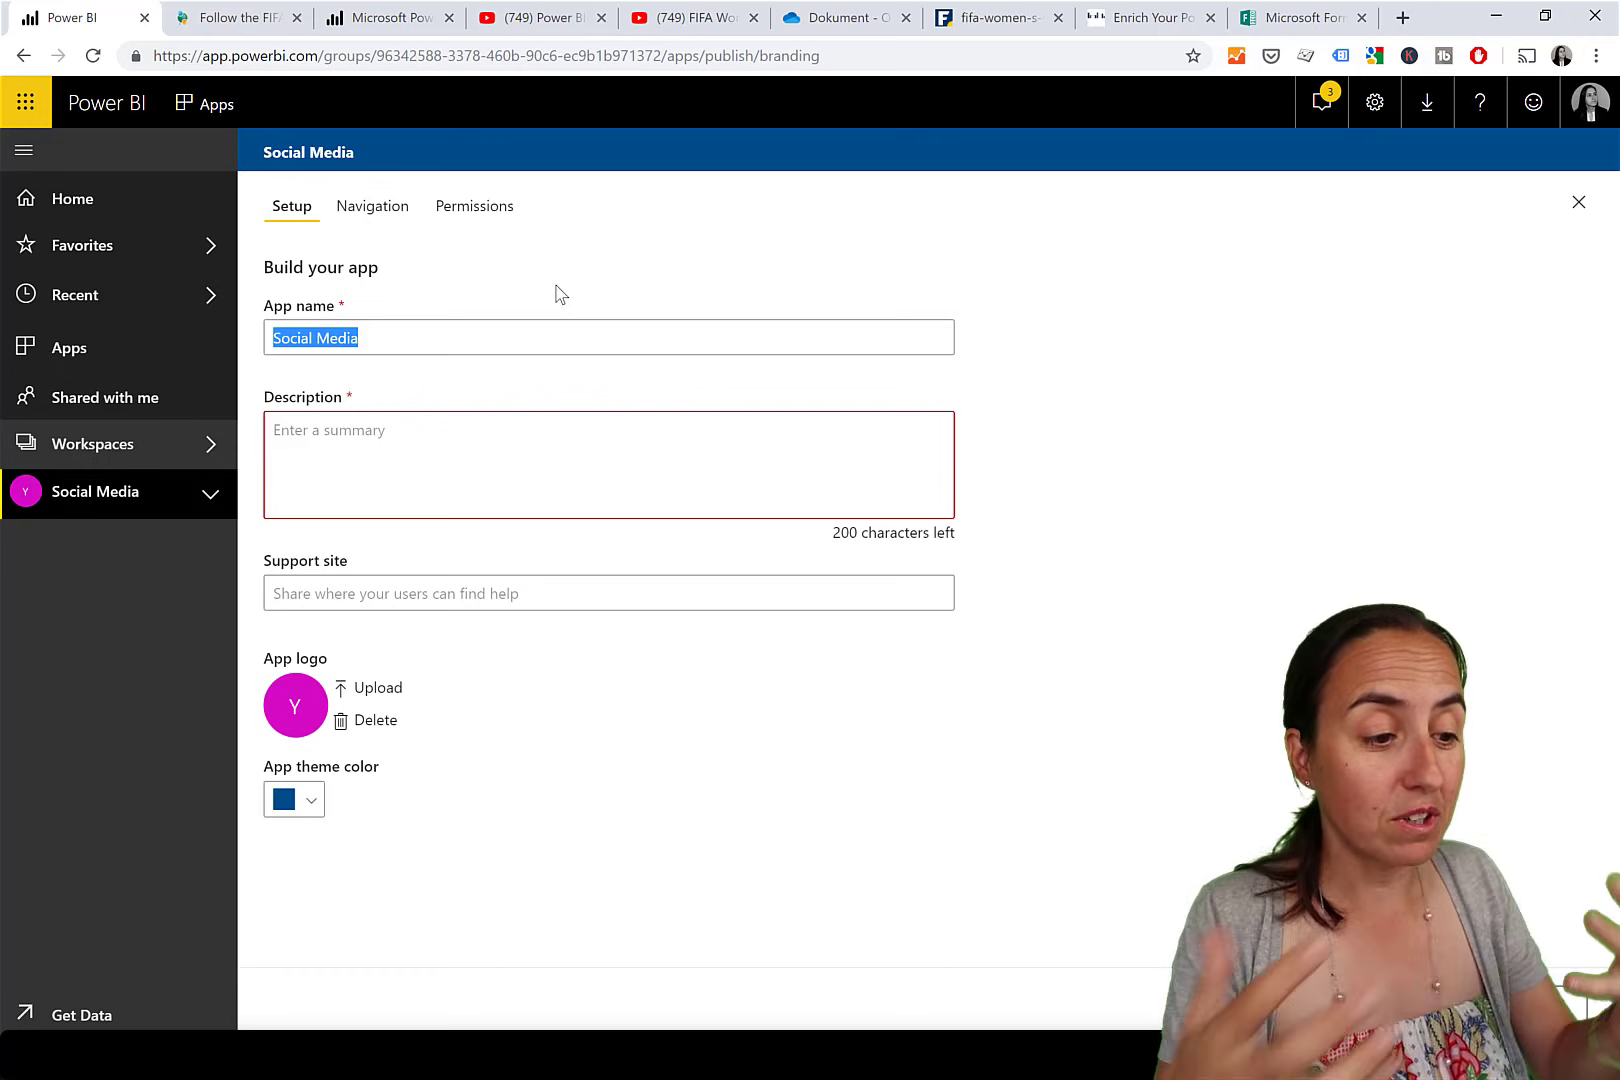
{"action": "type", "text": "FI"}
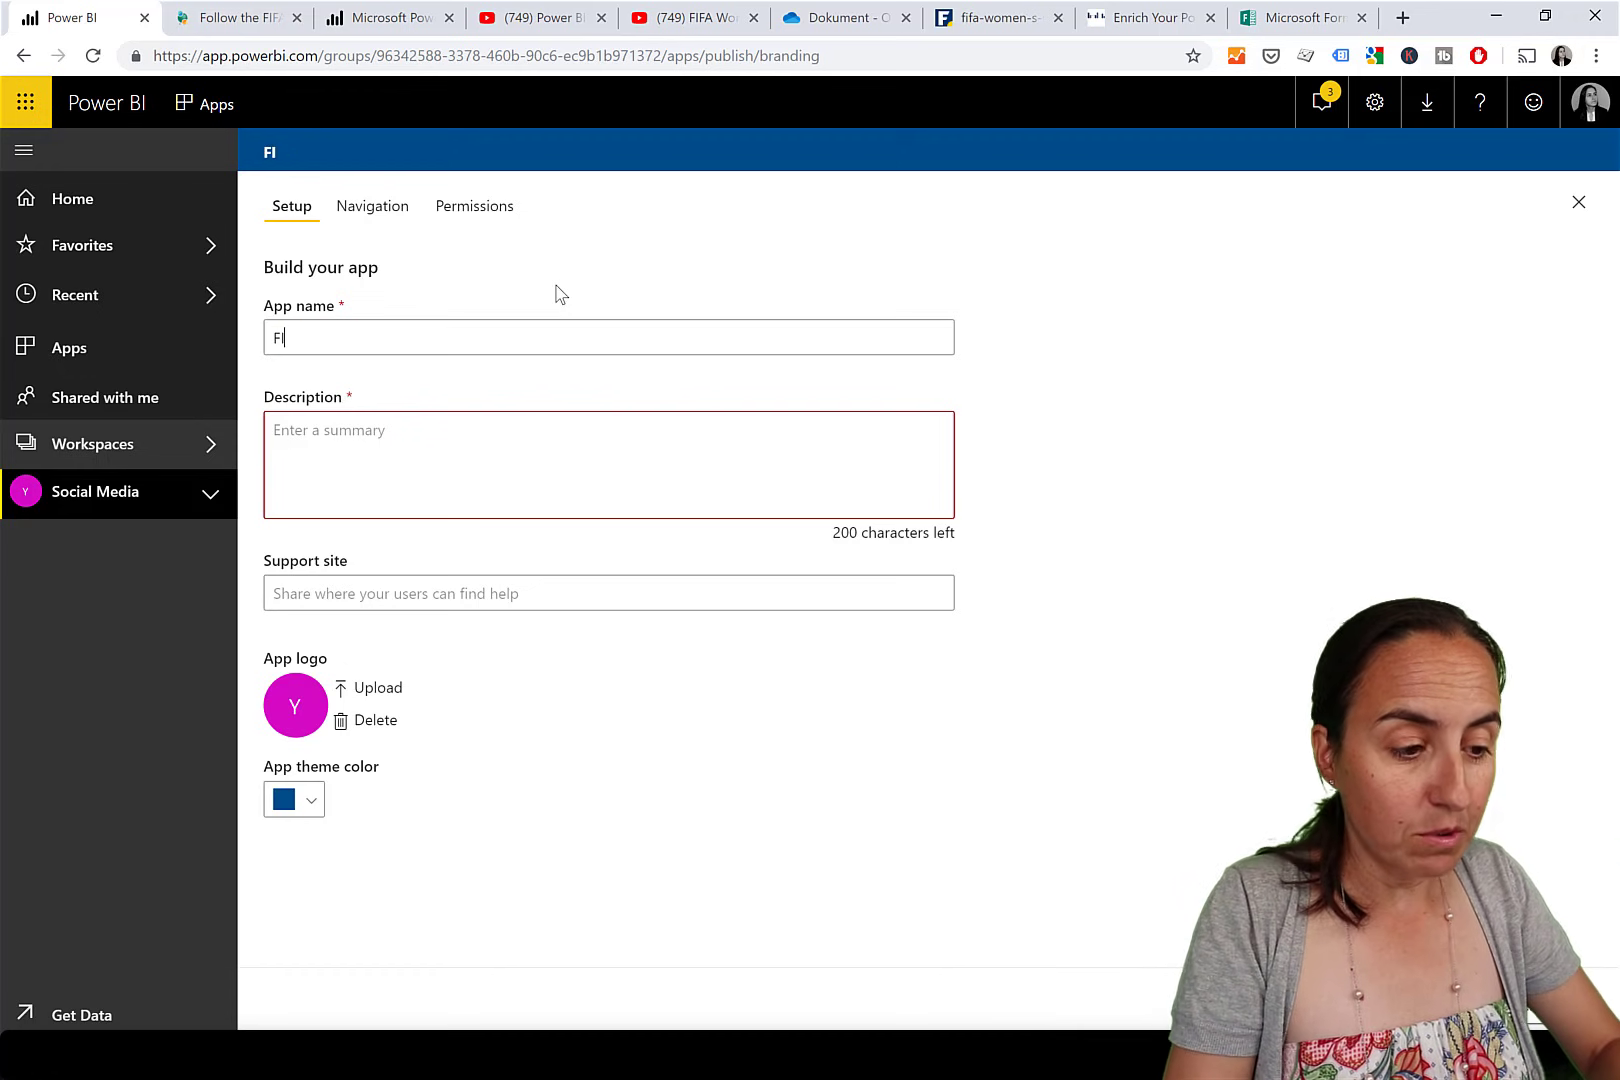
{"action": "type", "text": "FA reports "}
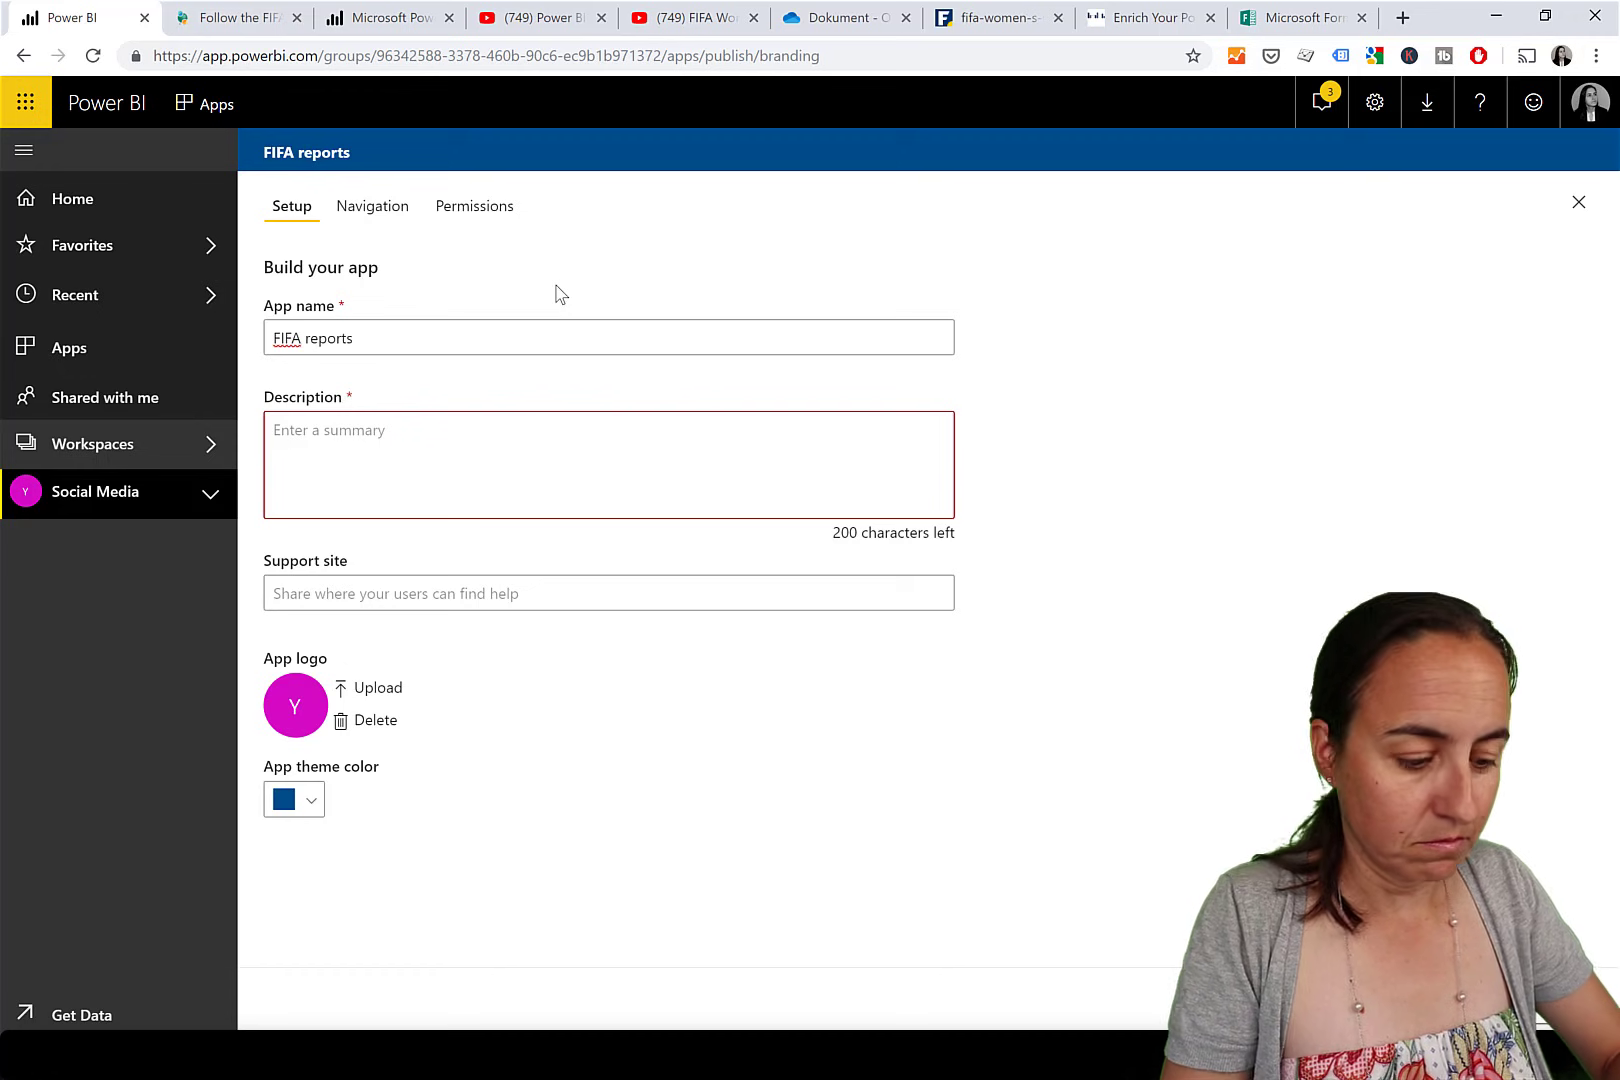
{"action": "type", "text": "Mens and we"}
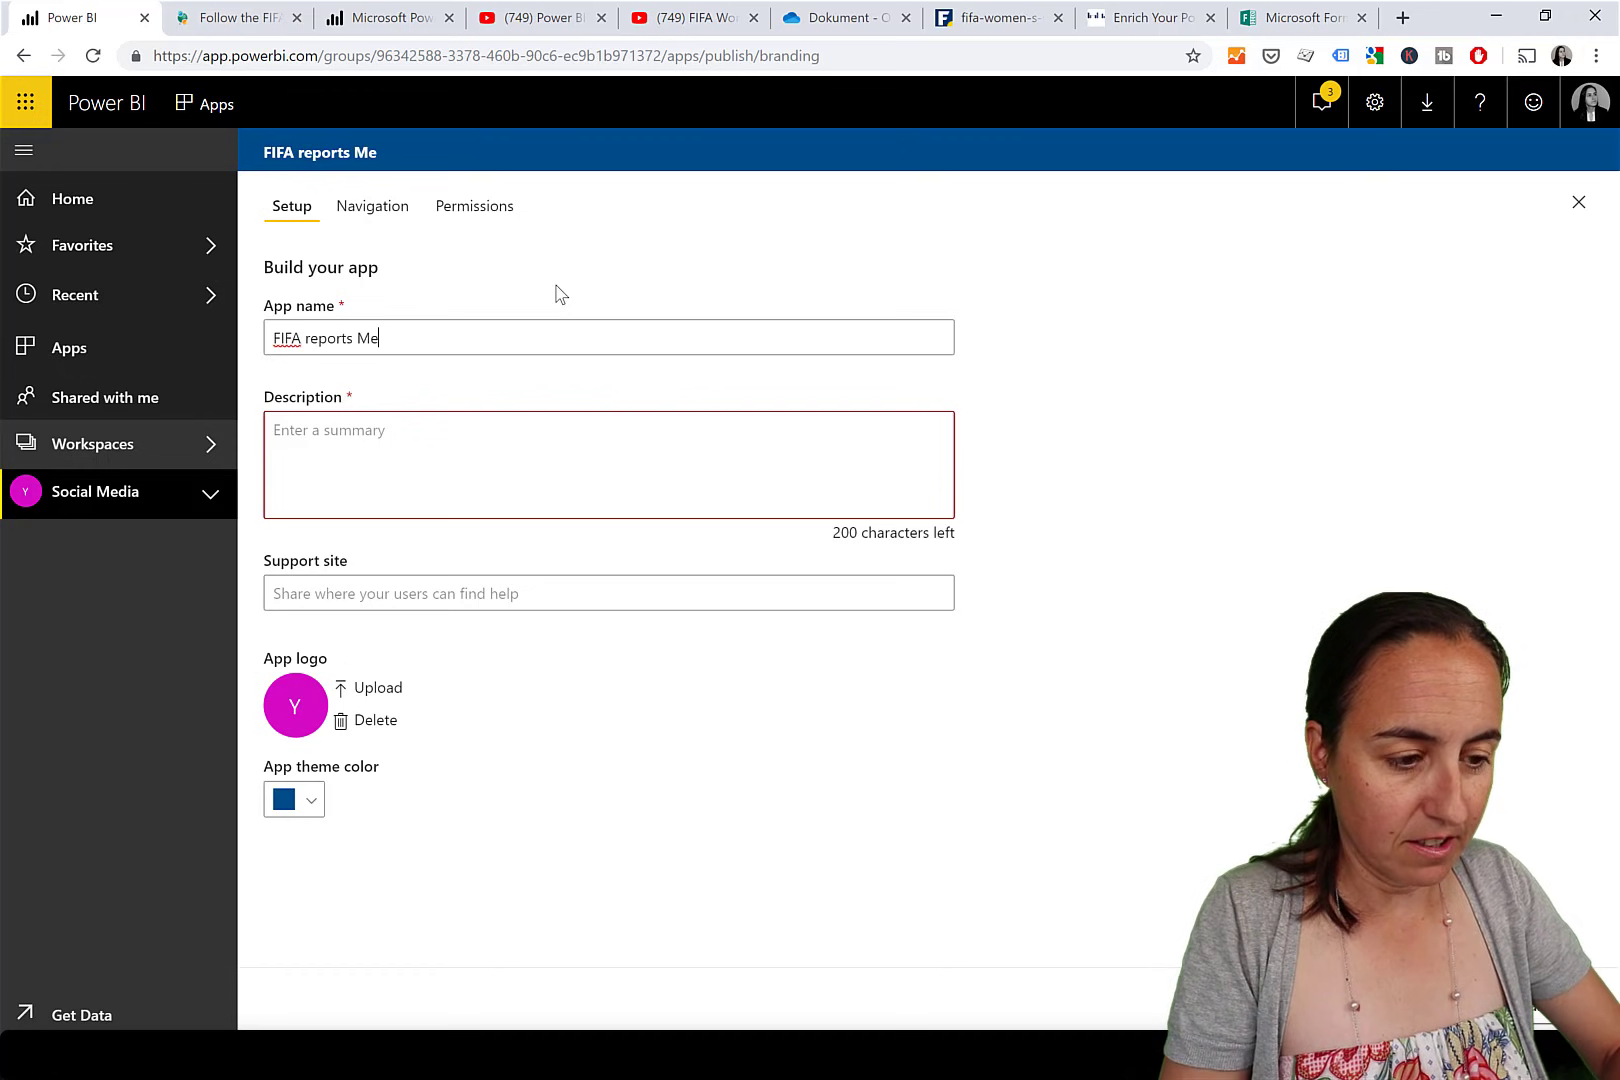
{"action": "key", "text": "BackSpace"}
{"action": "key", "text": "BackSpace"}
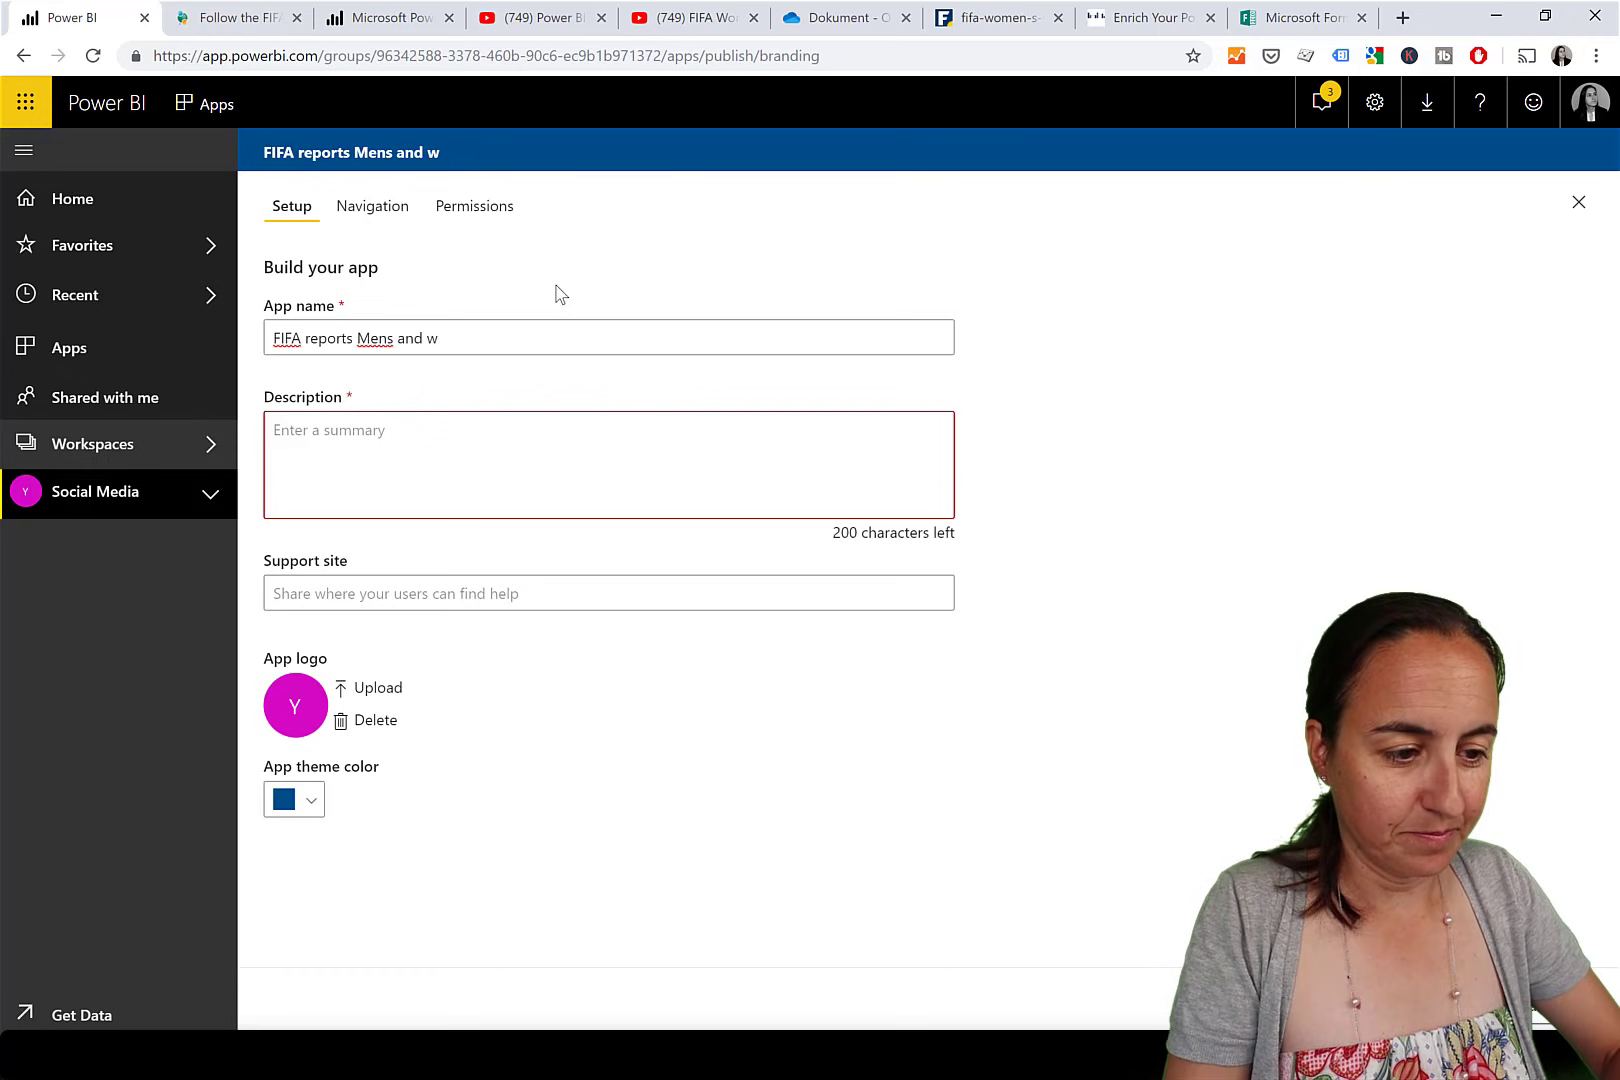
{"action": "type", "text": "WOme"}
{"action": "key", "text": "BackSpace"}
{"action": "key", "text": "BackSpace"}
{"action": "key", "text": "BackSpace"}
{"action": "type", "text": "omes"}
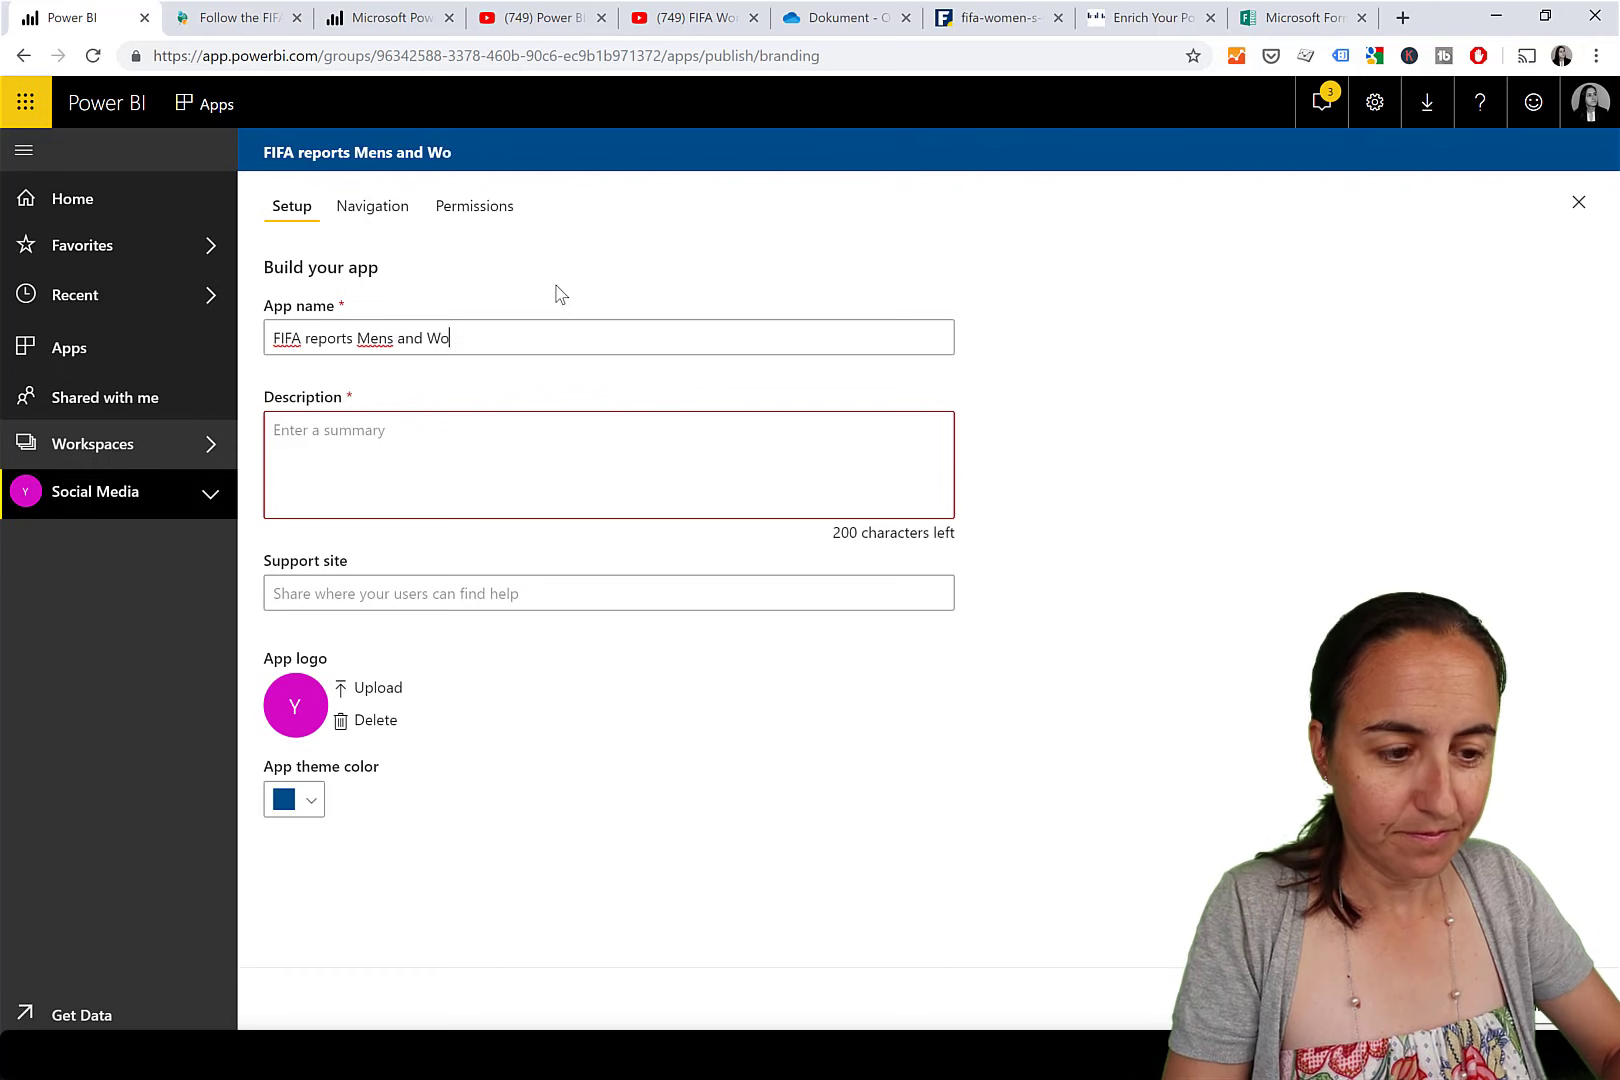
{"action": "type", "text": "ä"}
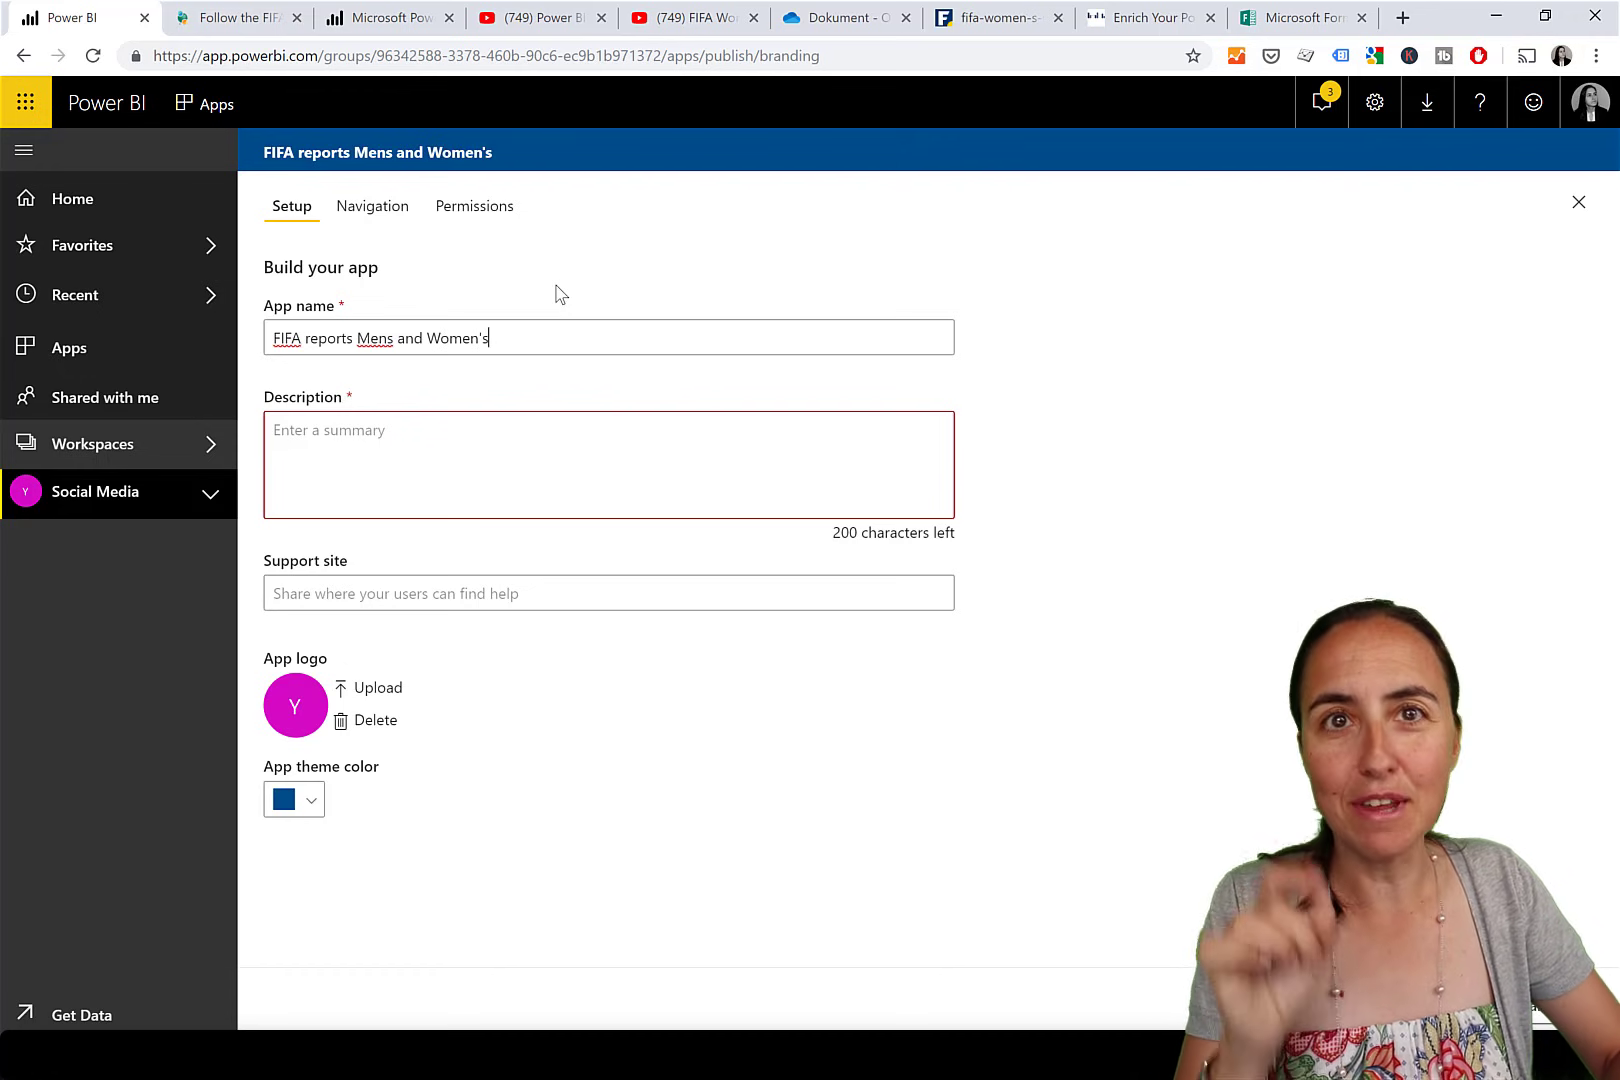
{"action": "left_click", "coordinate": [387, 338]}
{"action": "type", "text": "'"}
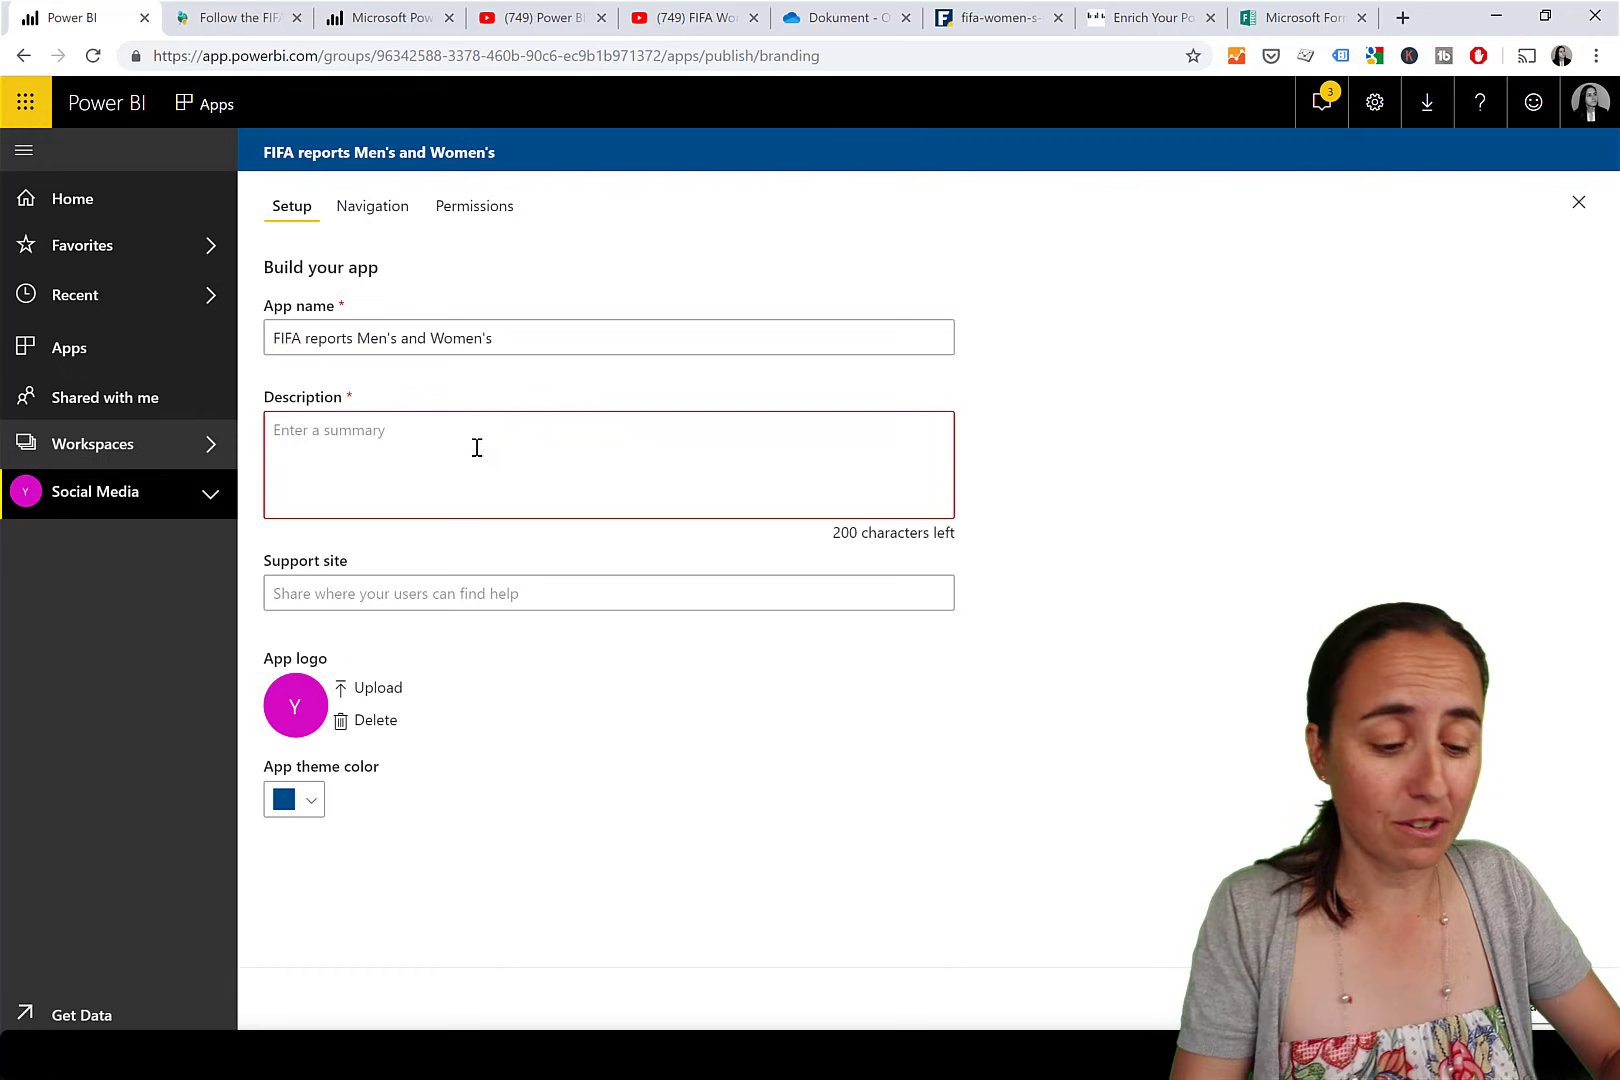
Enter the app description 'Here you will find both reports for the FIFA games, men's and women's.'.
{"action": "type", "text": "Here y"}
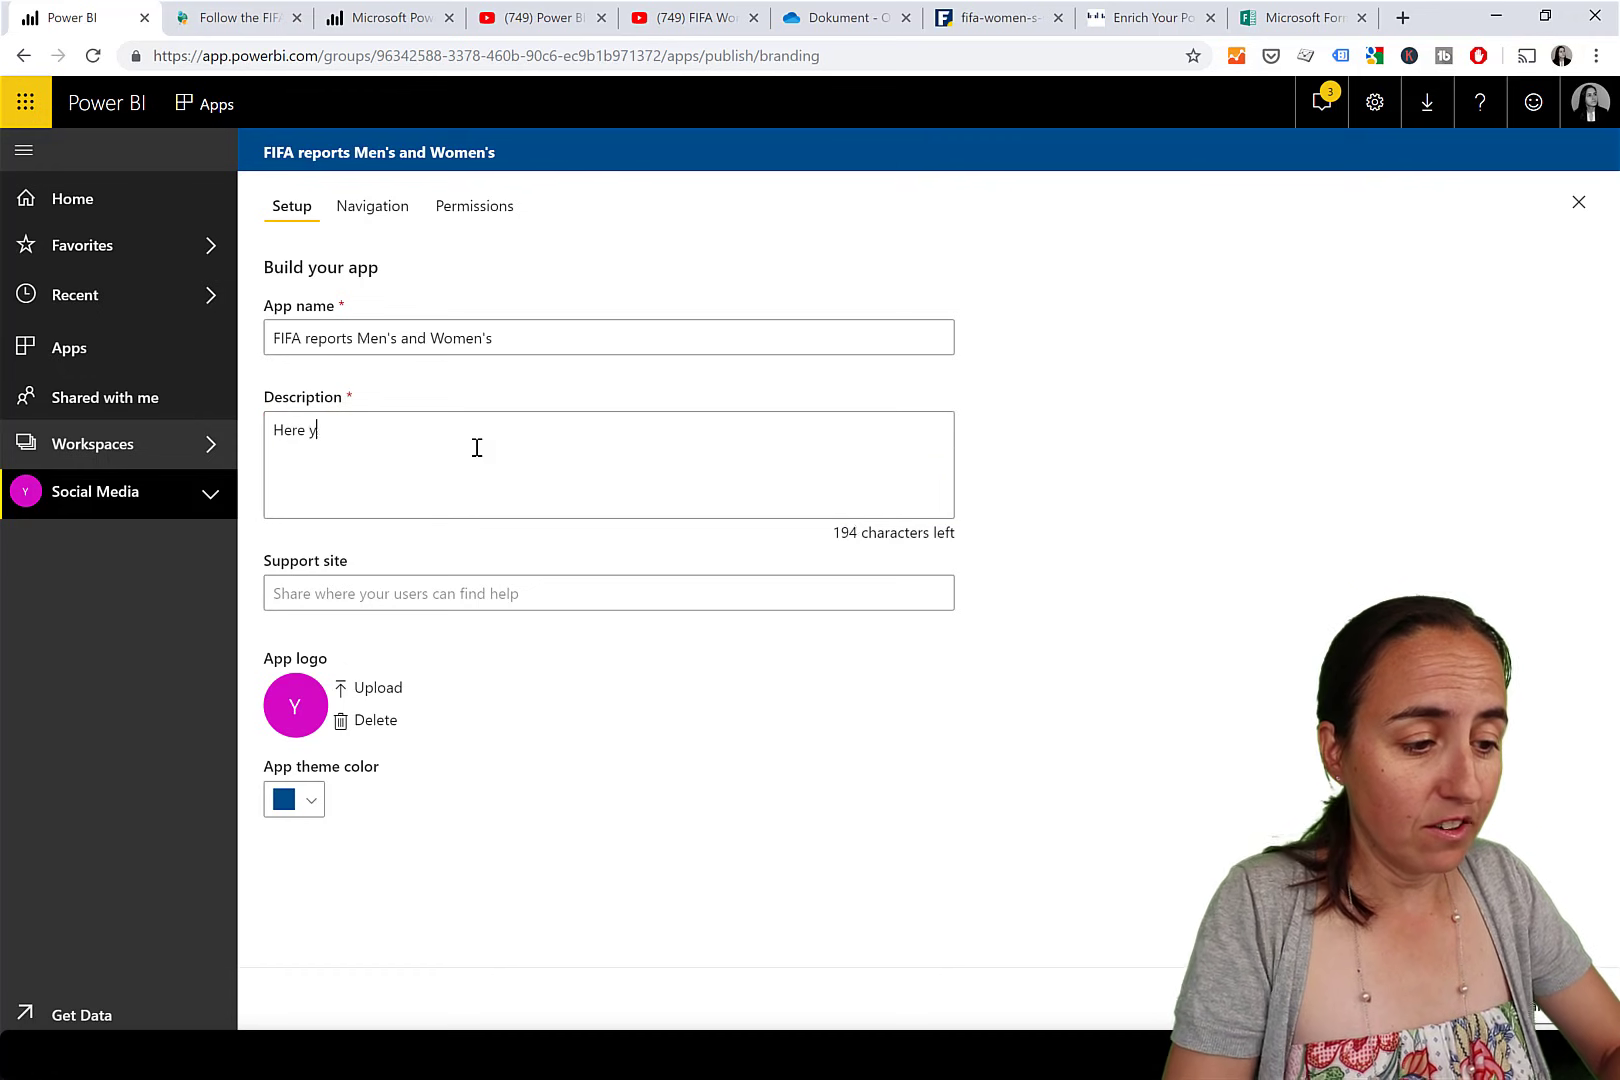
{"action": "type", "text": "ou will find"}
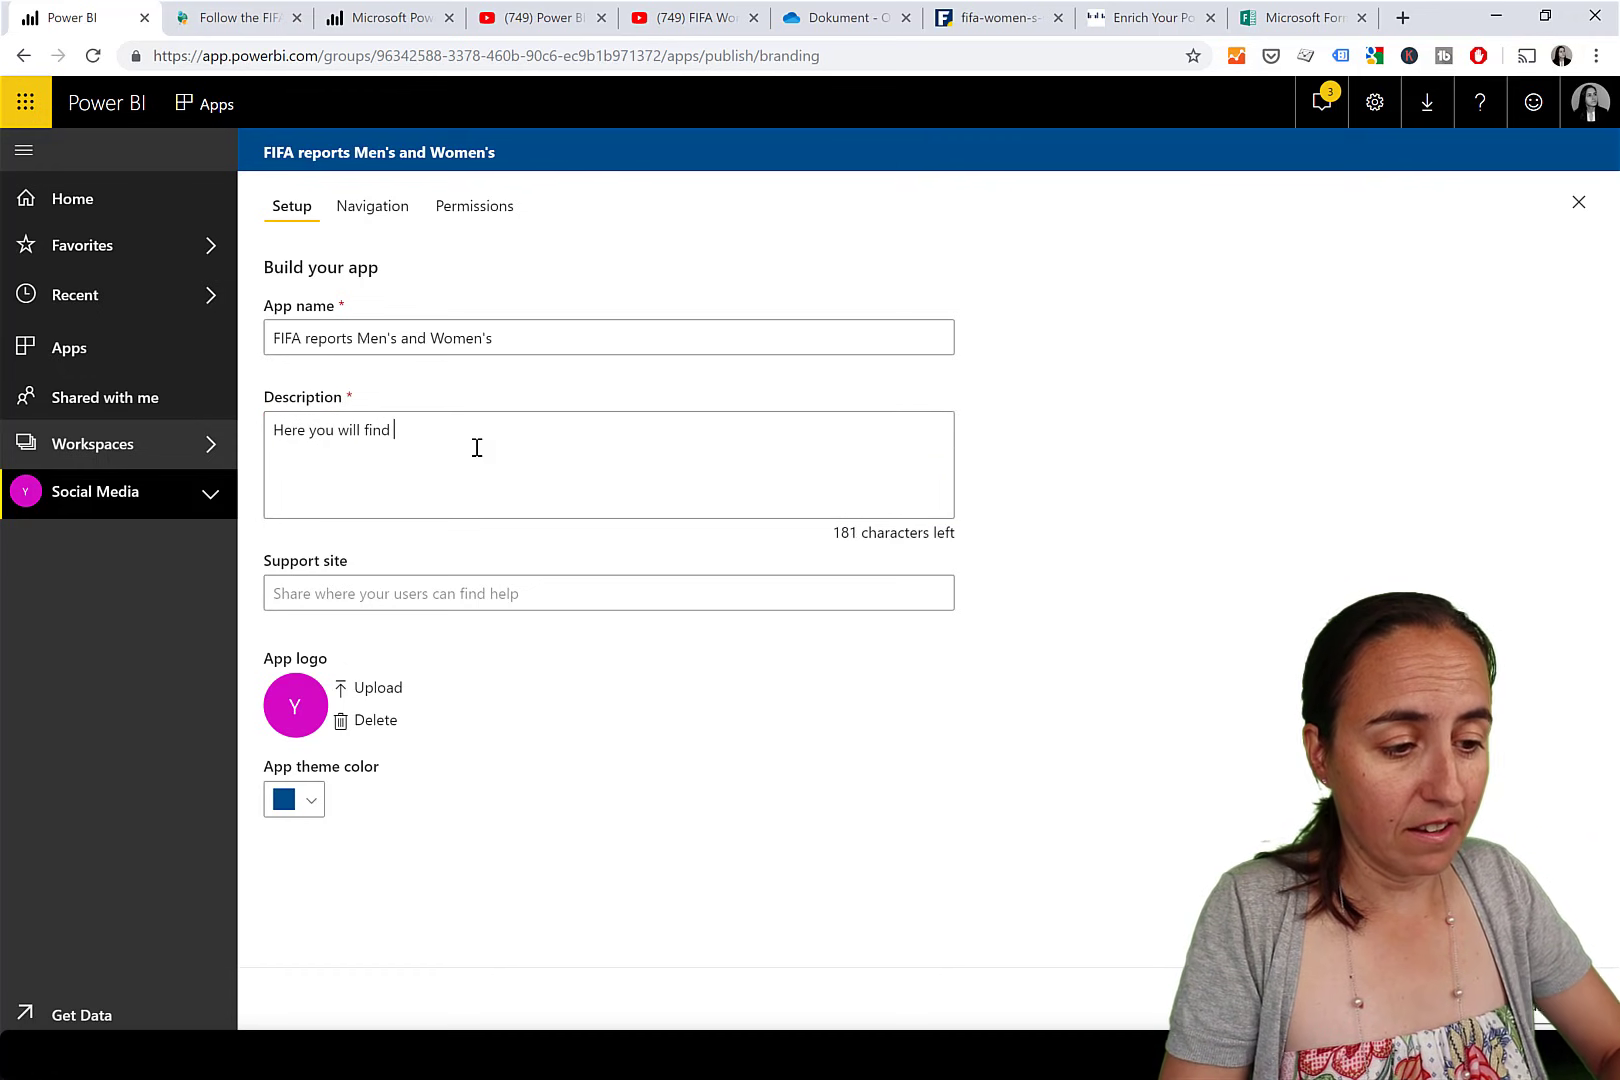
{"action": "type", "text": " stuf"}
{"action": "key", "text": "BackSpace"}
{"action": "key", "text": "BackSpace"}
{"action": "key", "text": "BackSpace"}
{"action": "key", "text": "BackSpace"}
{"action": "type", "text": "n"}
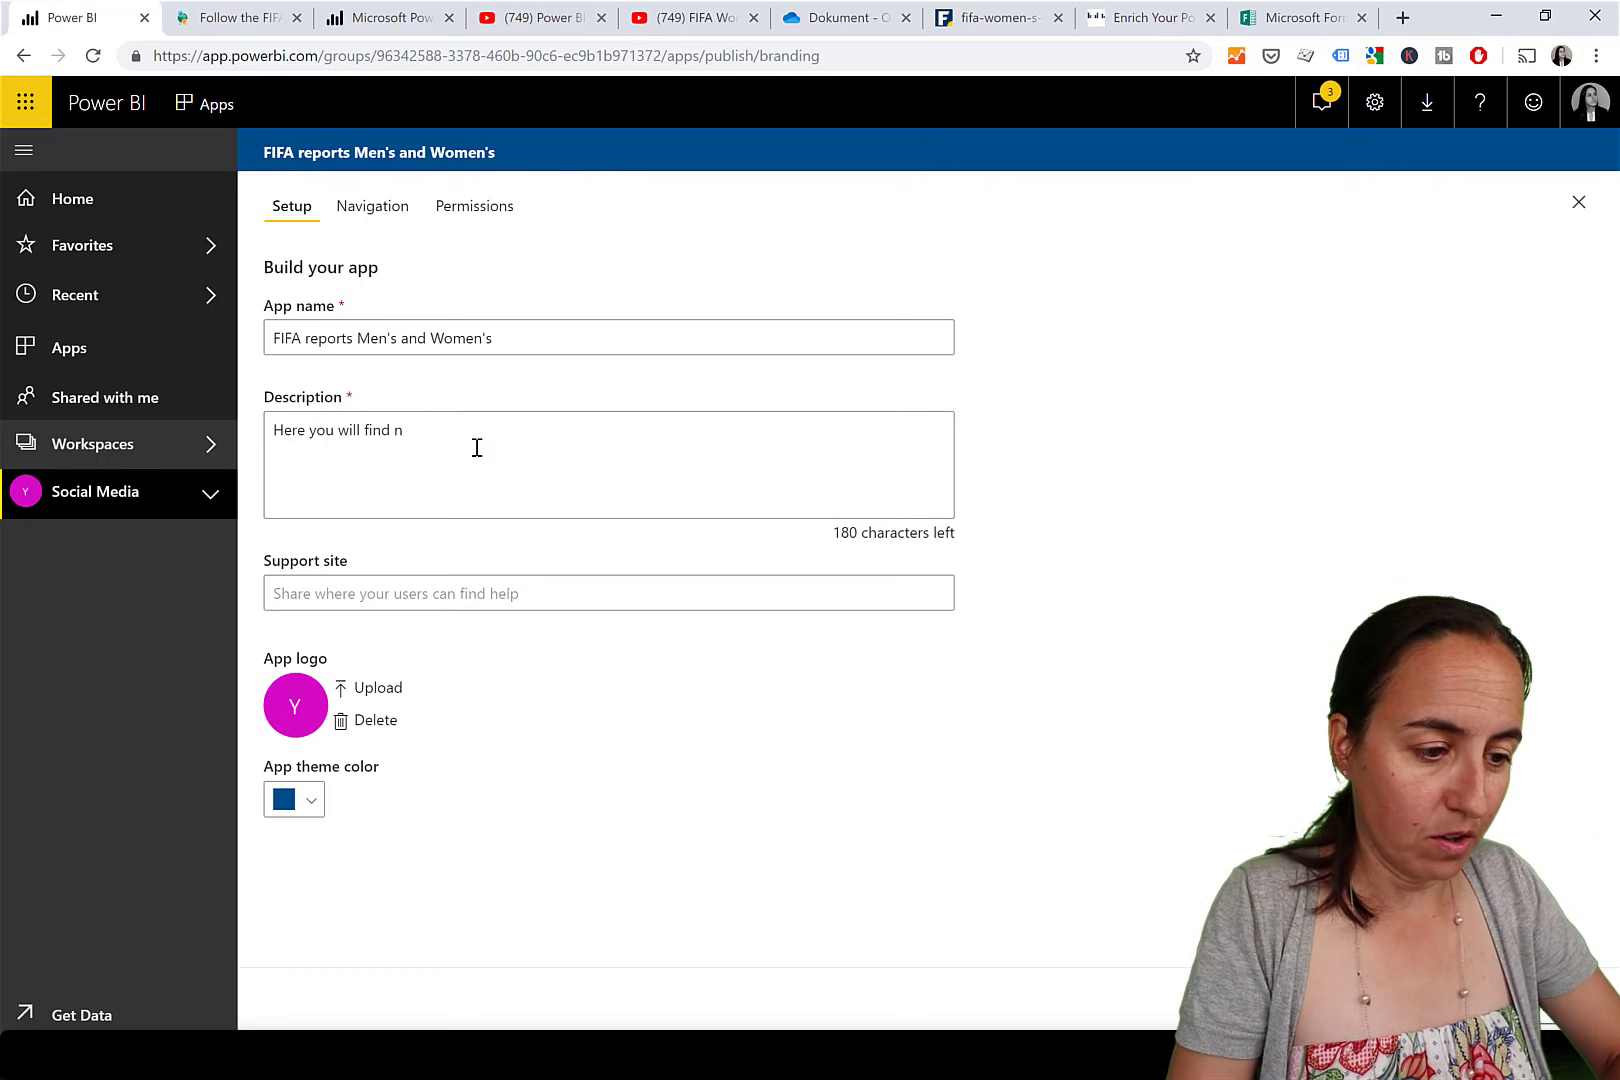
{"action": "key", "text": "BackSpace"}
{"action": "type", "text": "both repo"}
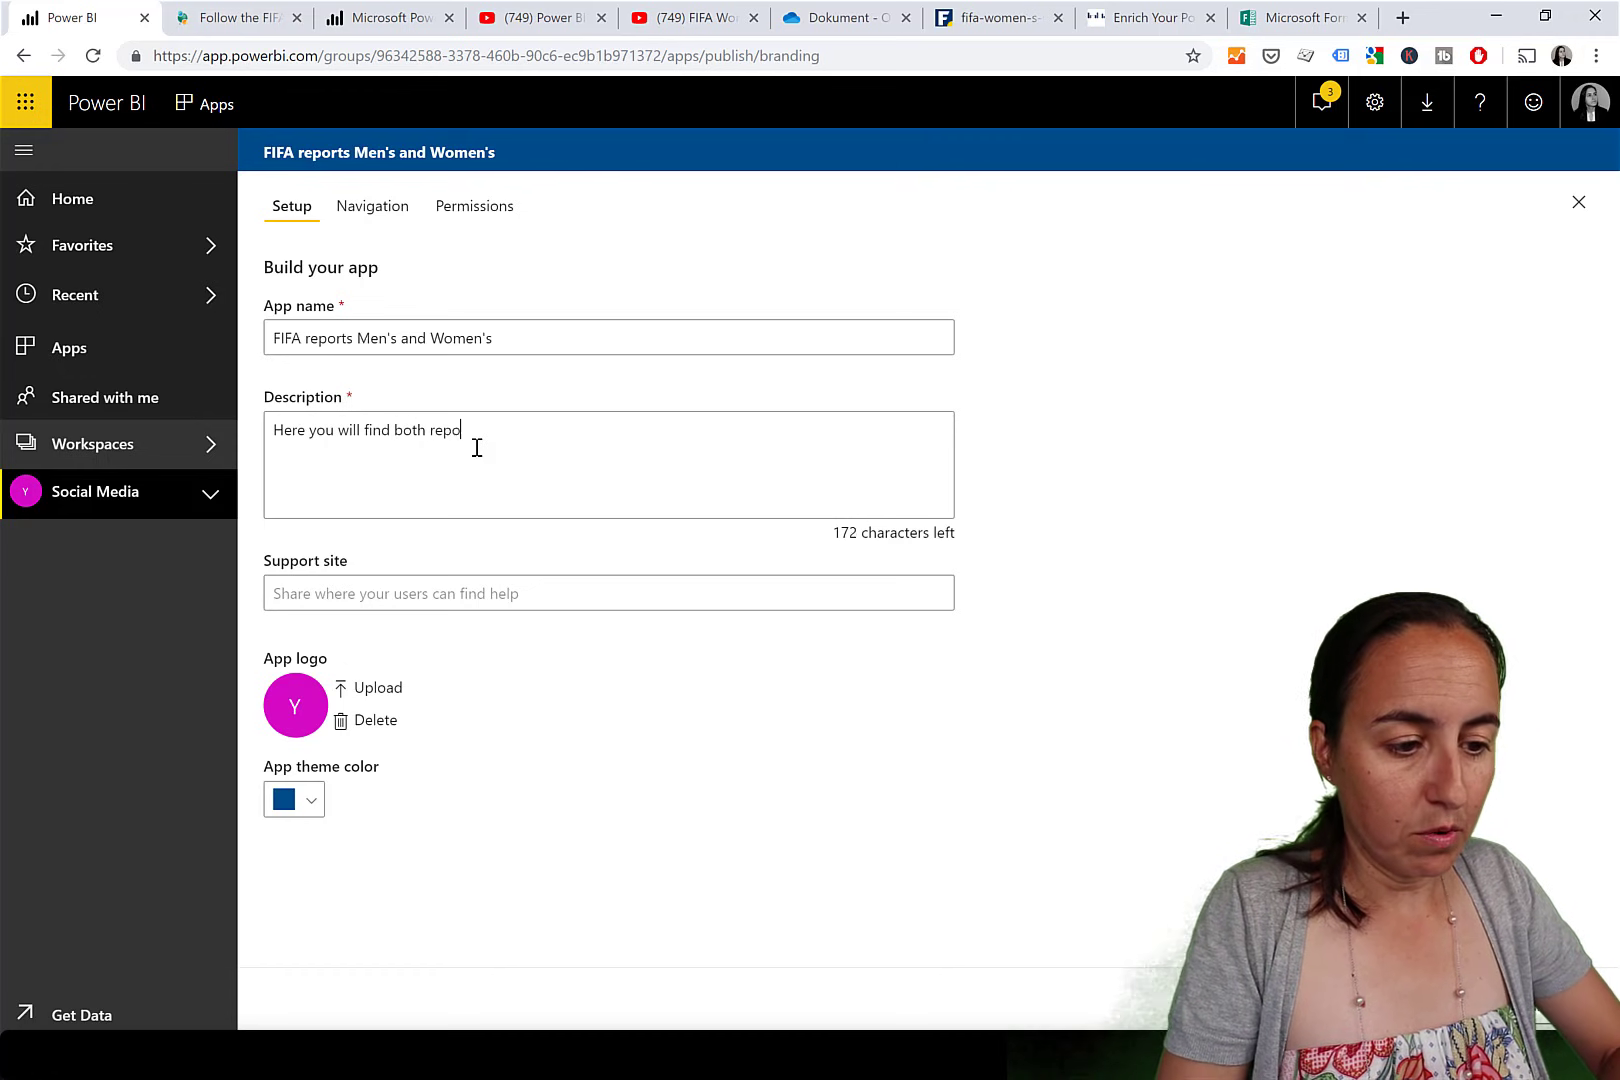
{"action": "type", "text": "rts for the "}
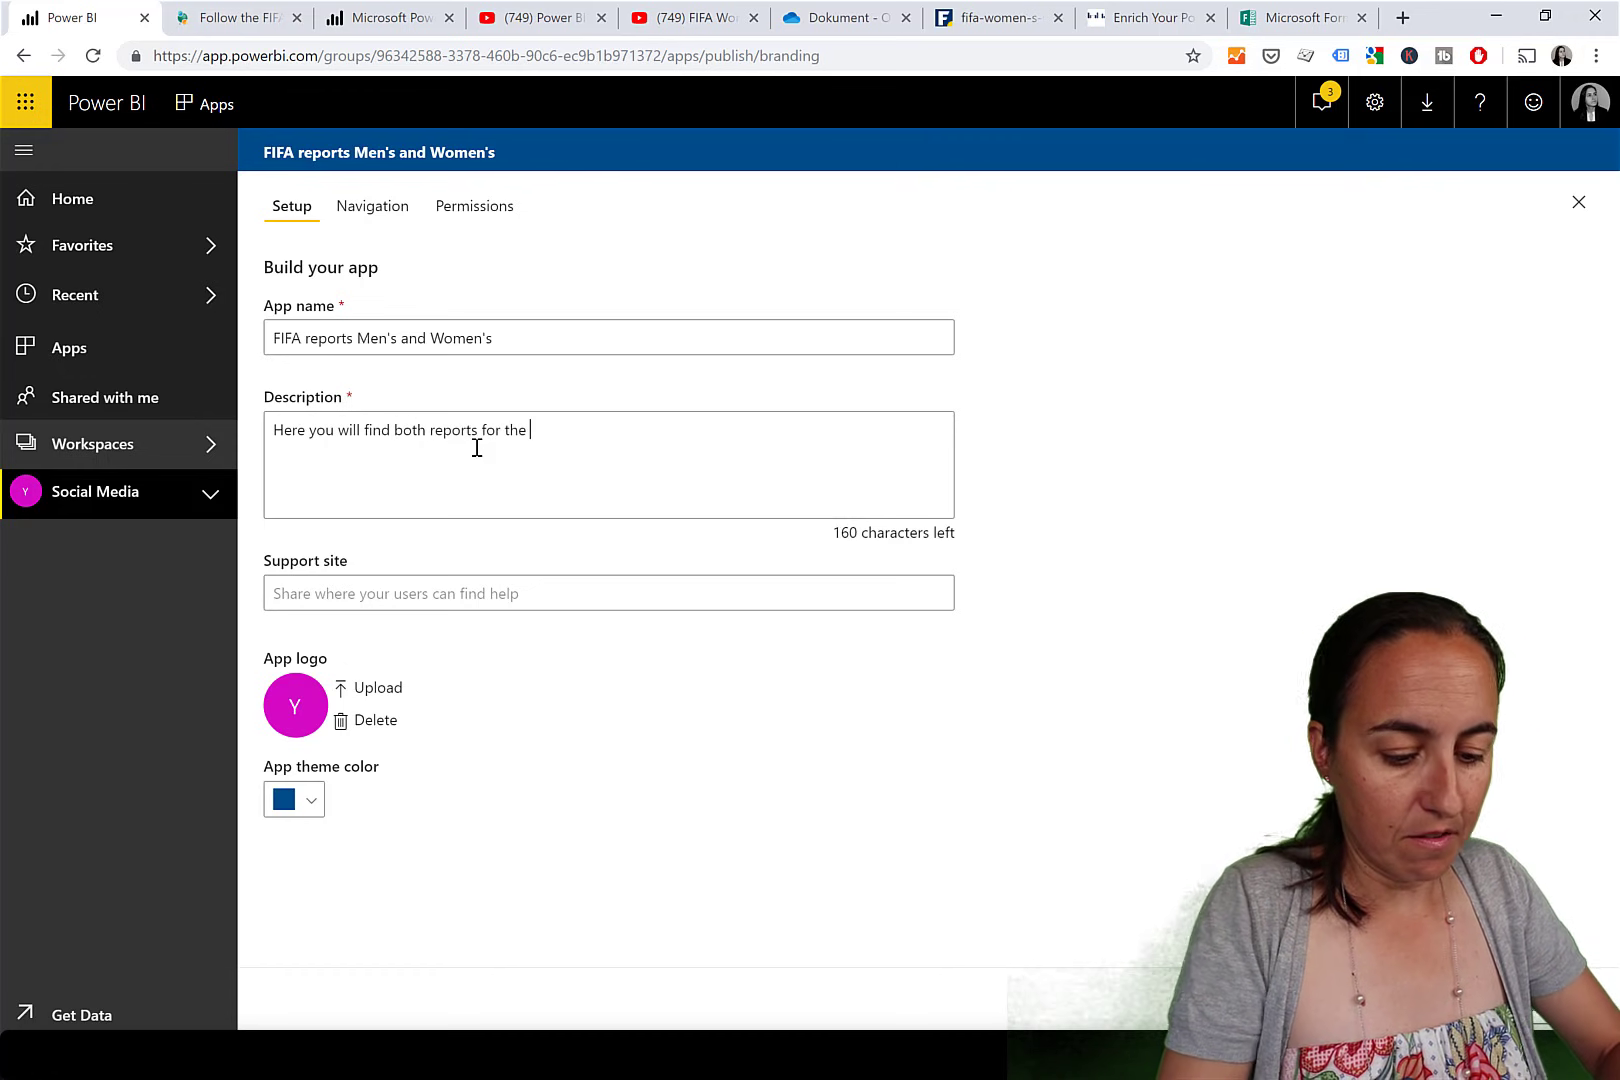
{"action": "type", "text": "FIFA games"}
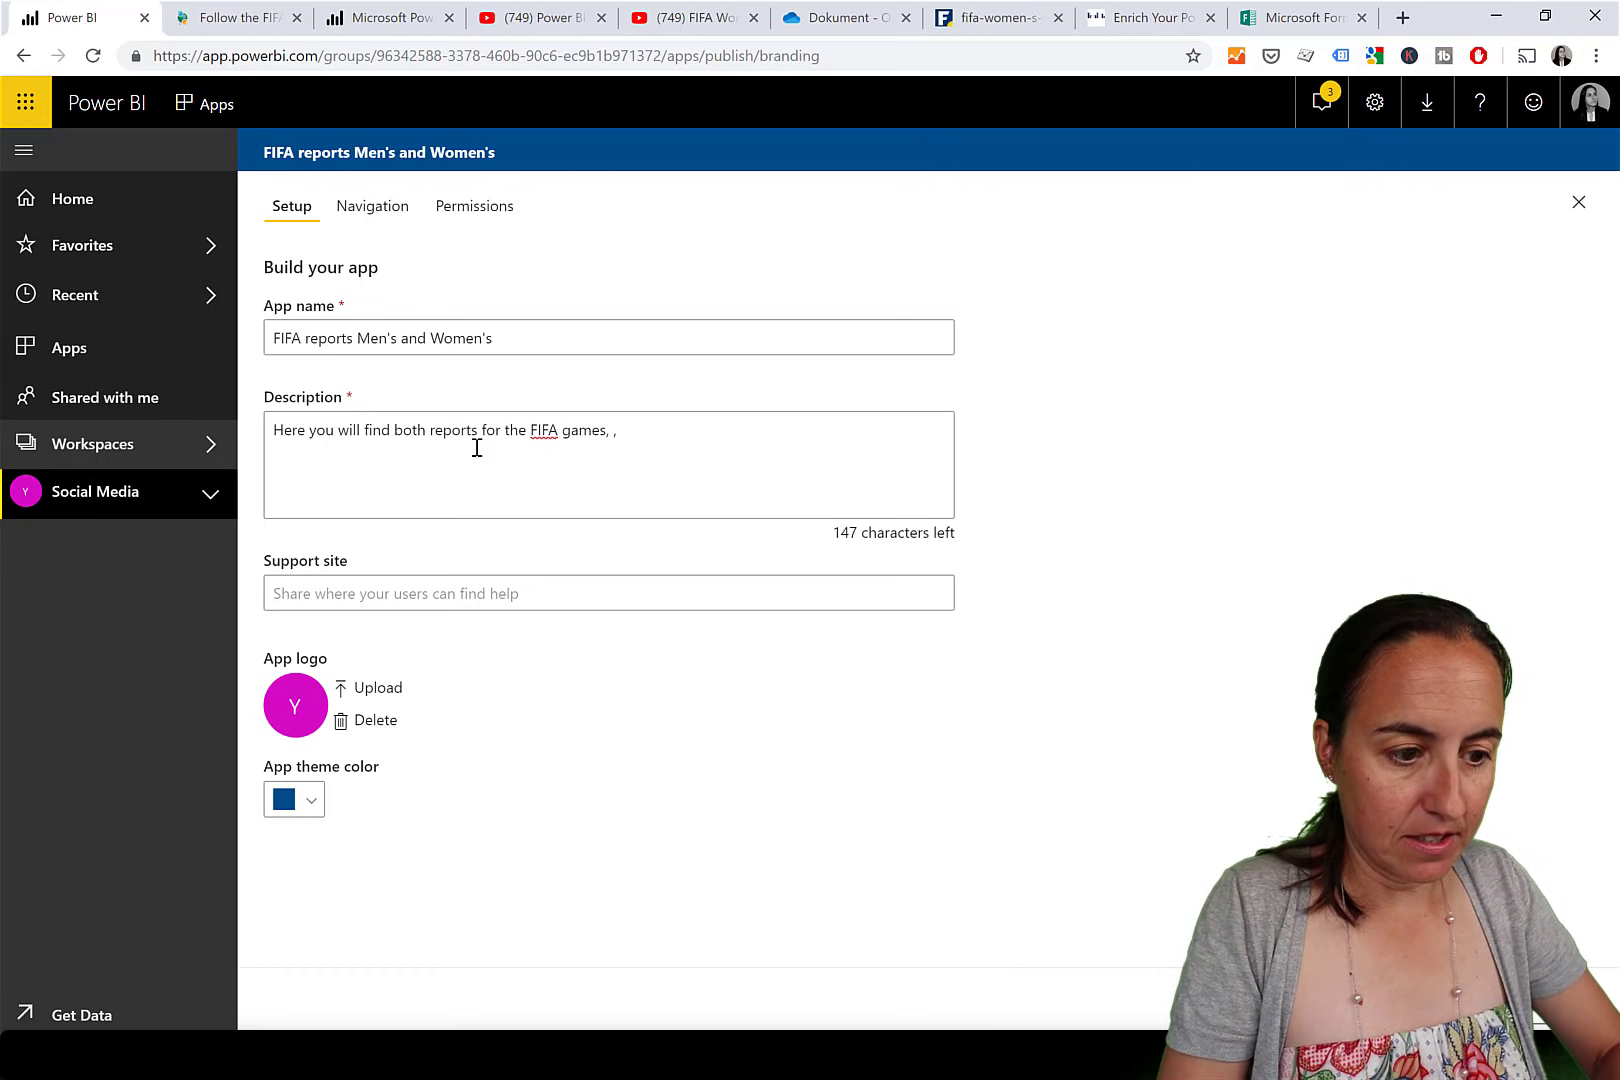
{"action": "type", "text": "me"}
{"action": "key", "text": "BackSpace"}
{"action": "key", "text": "BackSpace"}
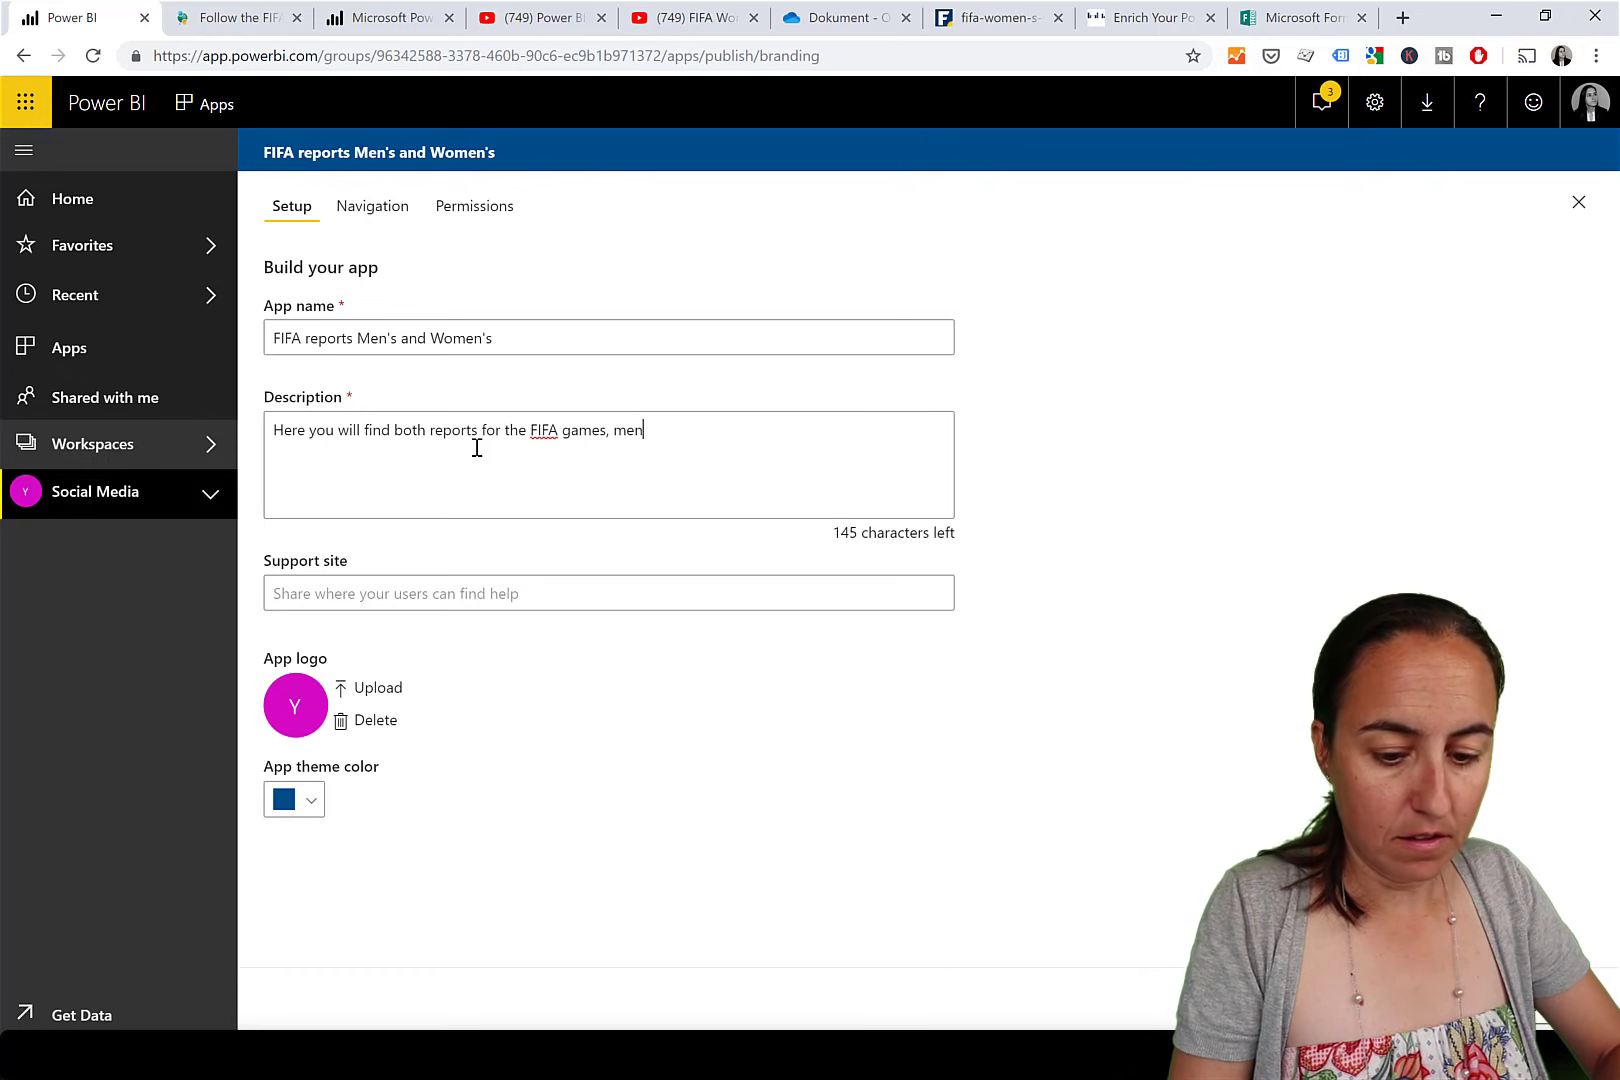
{"action": "type", "text": "men's and women's."}
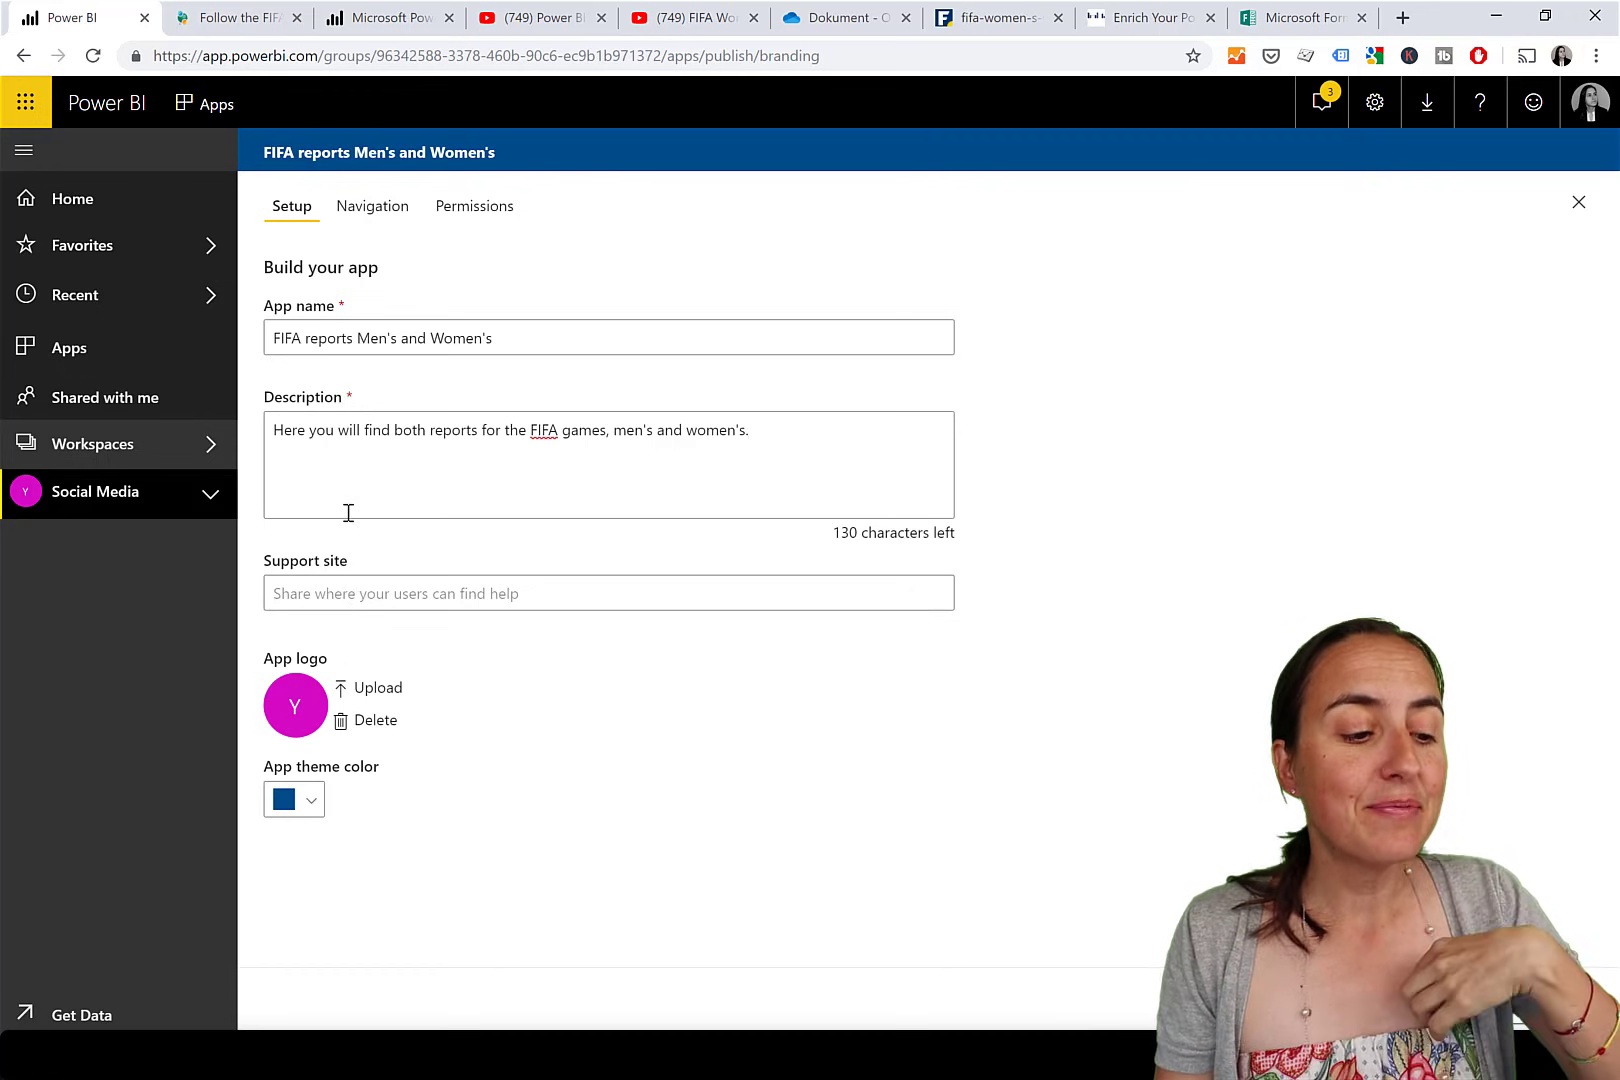
Set the support site to the curbal.com FIFA World Cup 2018 blog URL and delete the custom logo.
{"action": "left_click", "coordinate": [250, 28]}
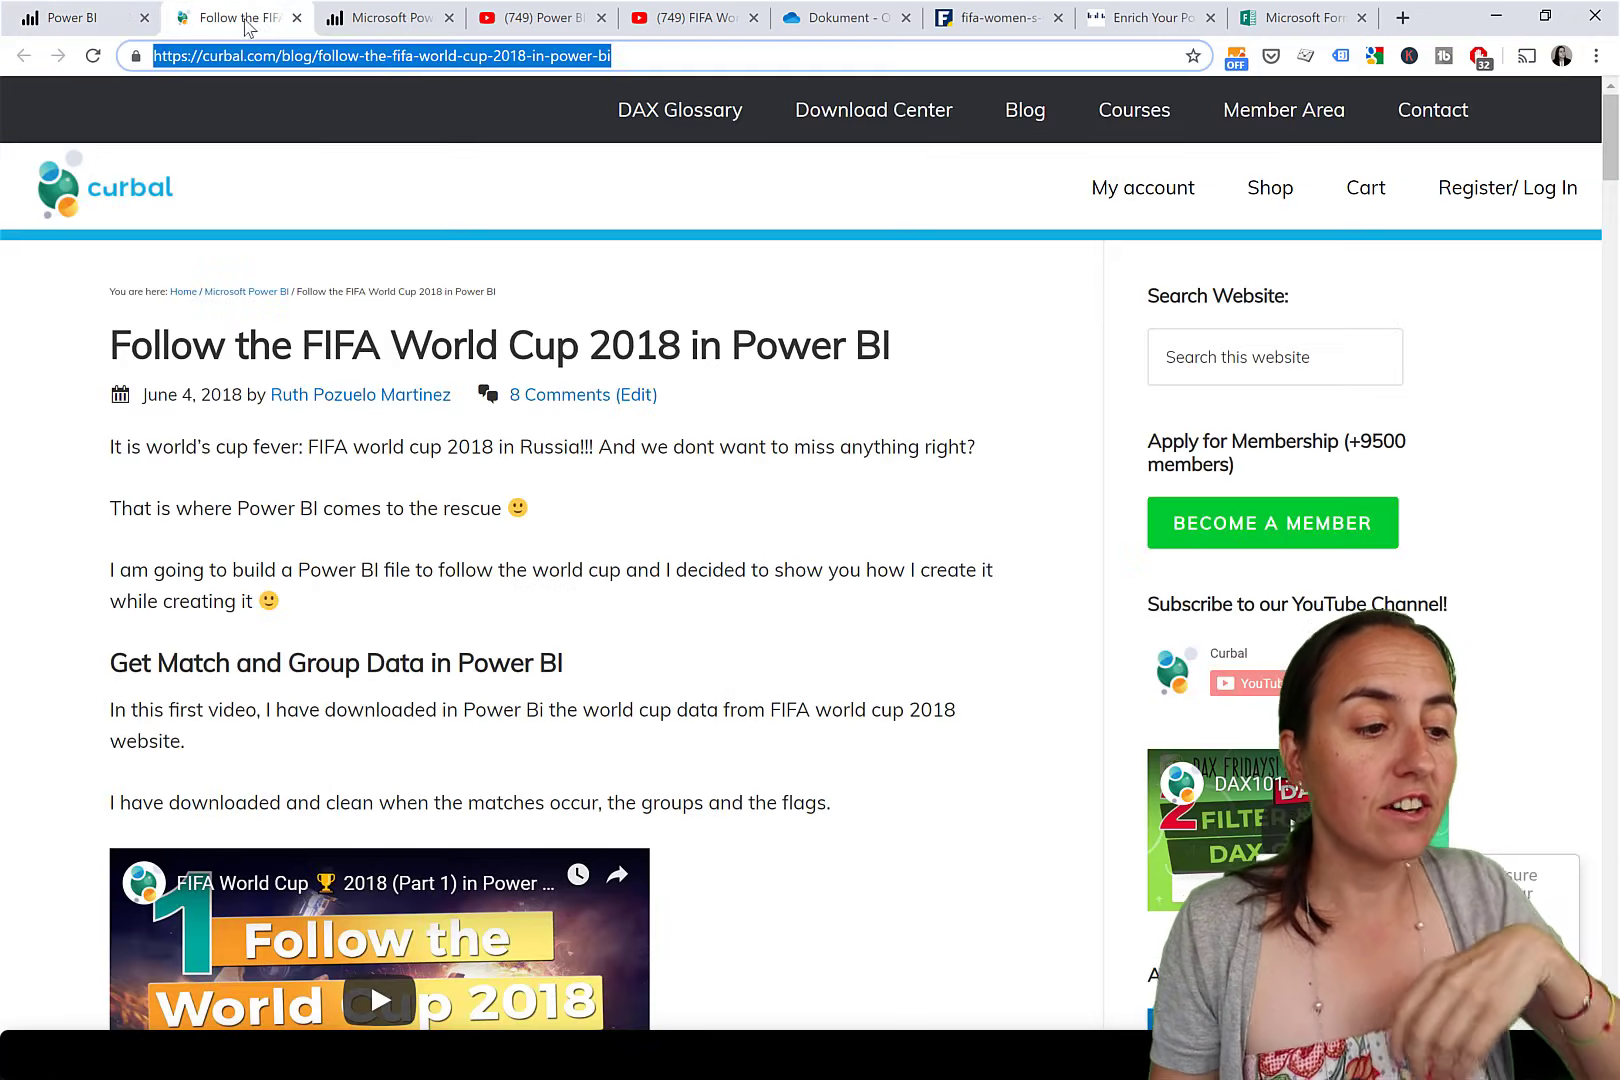
{"action": "left_click", "coordinate": [455, 56]}
{"action": "key", "text": "ctrl+c"}
{"action": "scroll", "coordinate": [856, 652], "scroll_direction": "down", "scroll_amount": 20}
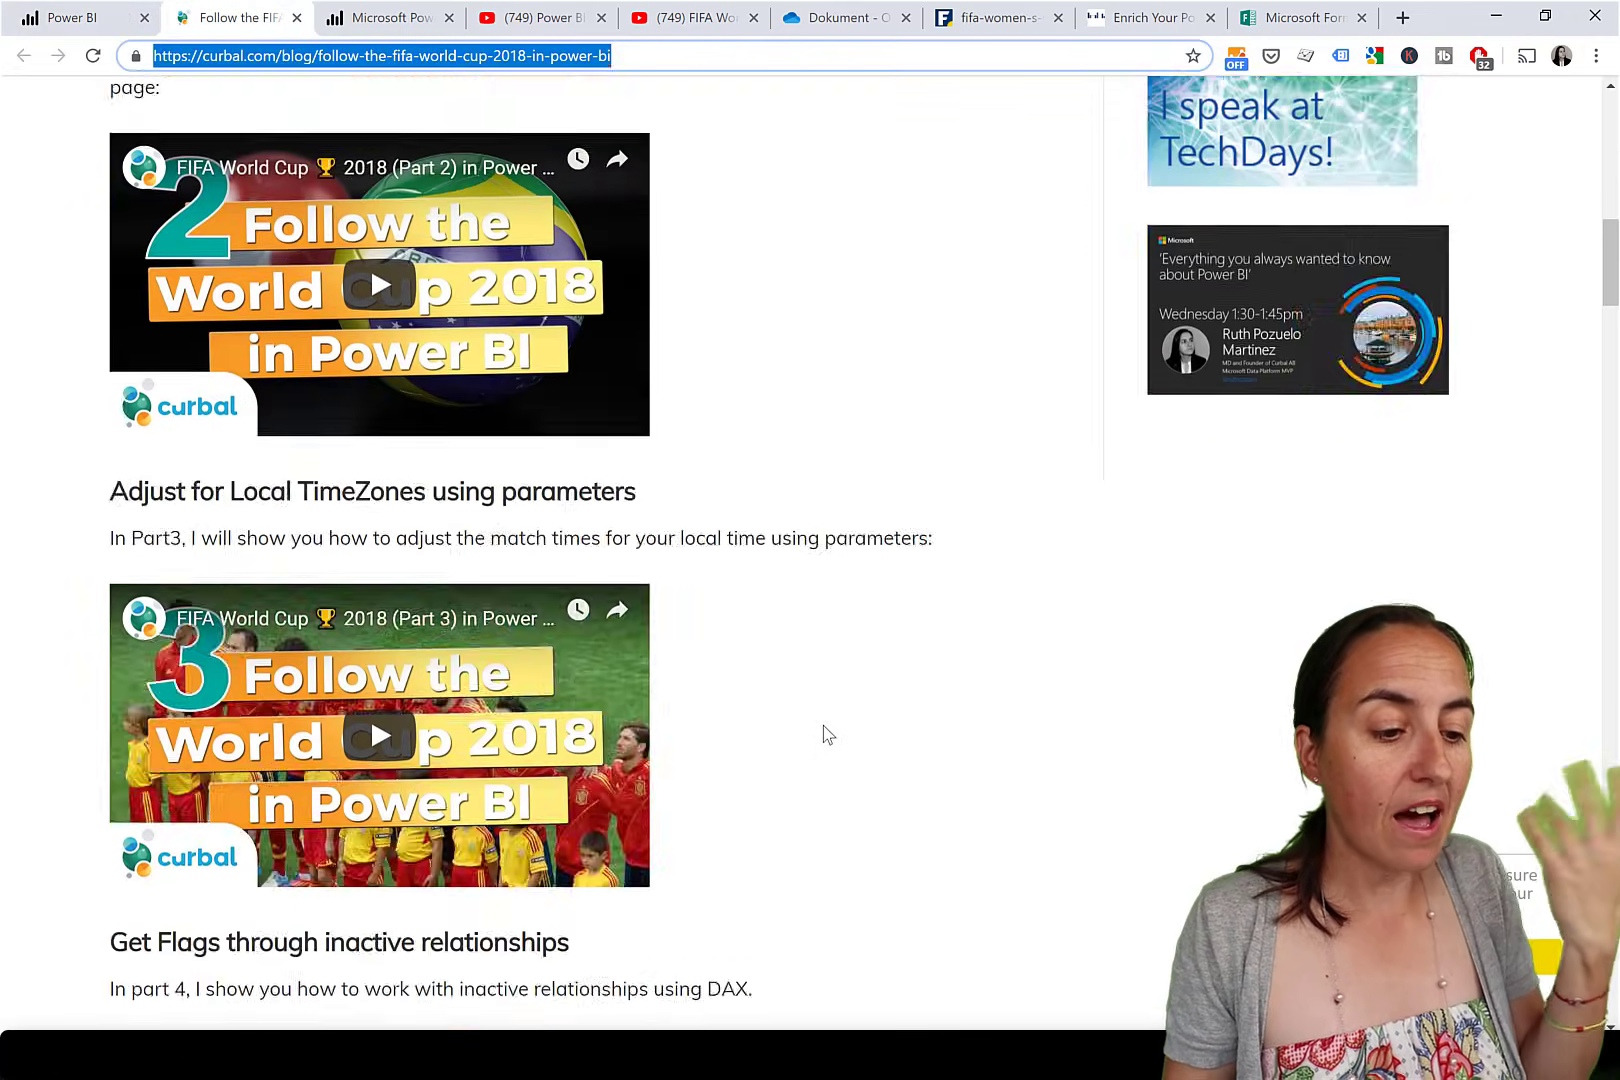
{"action": "scroll", "coordinate": [785, 333], "scroll_direction": "up", "scroll_amount": 20}
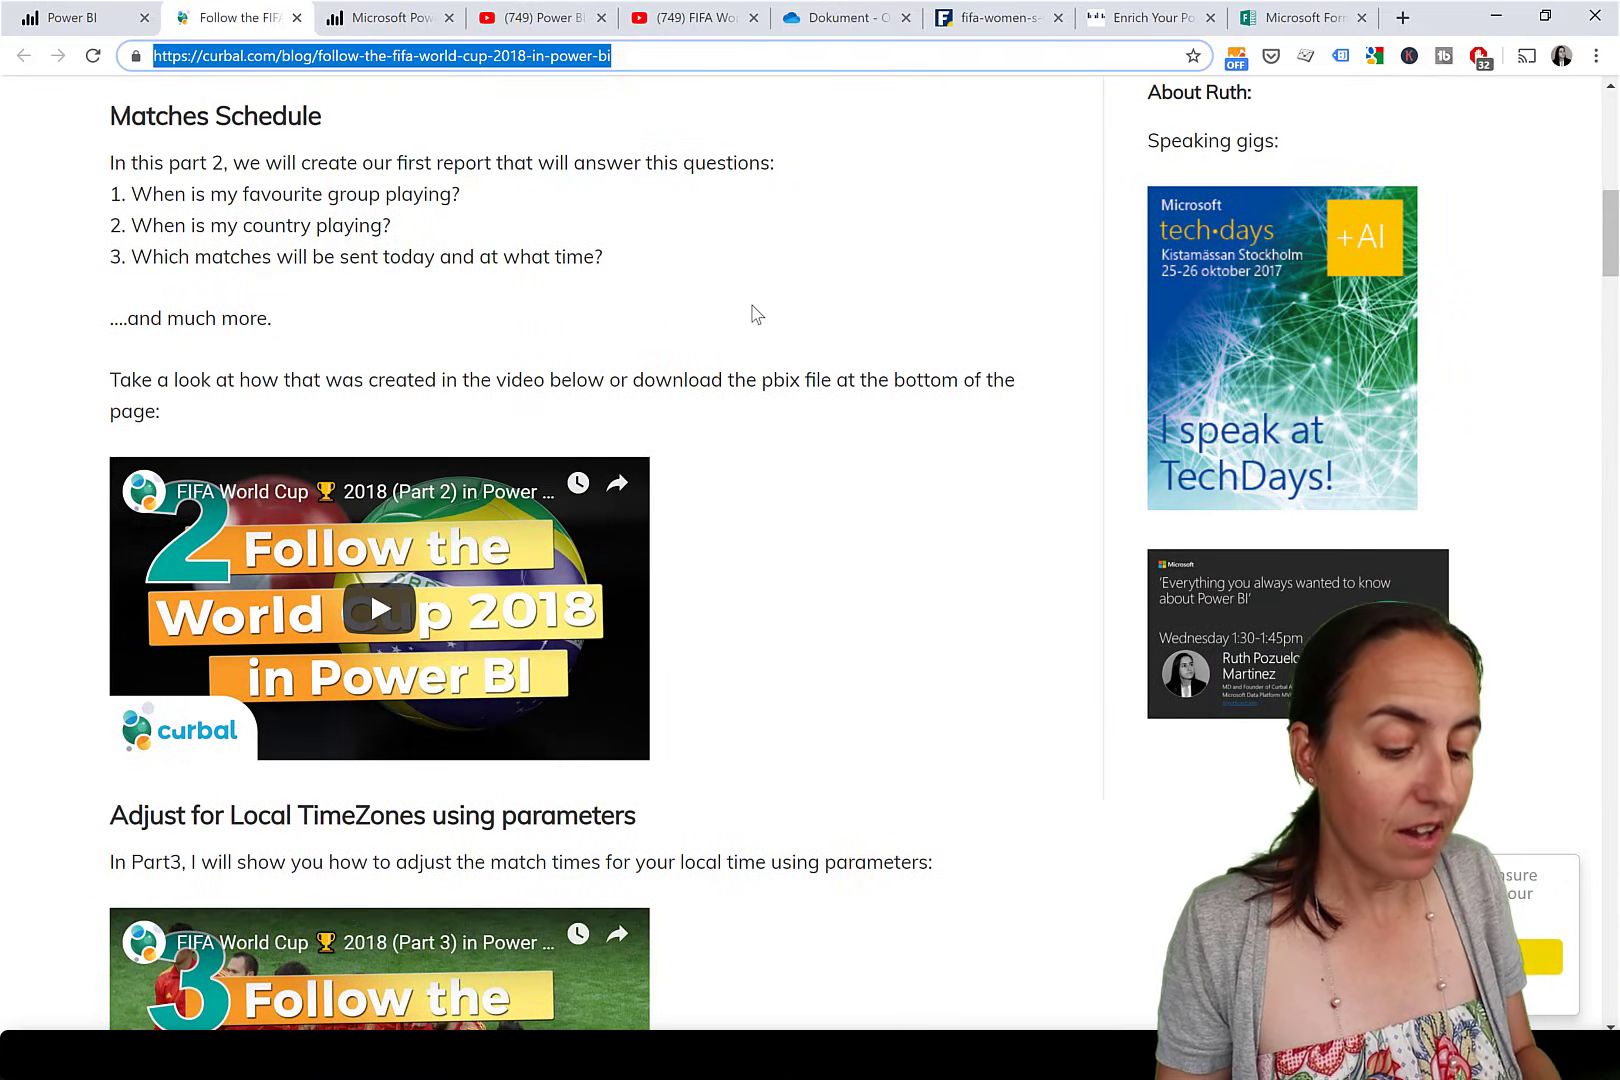
{"action": "left_click", "coordinate": [55, 12]}
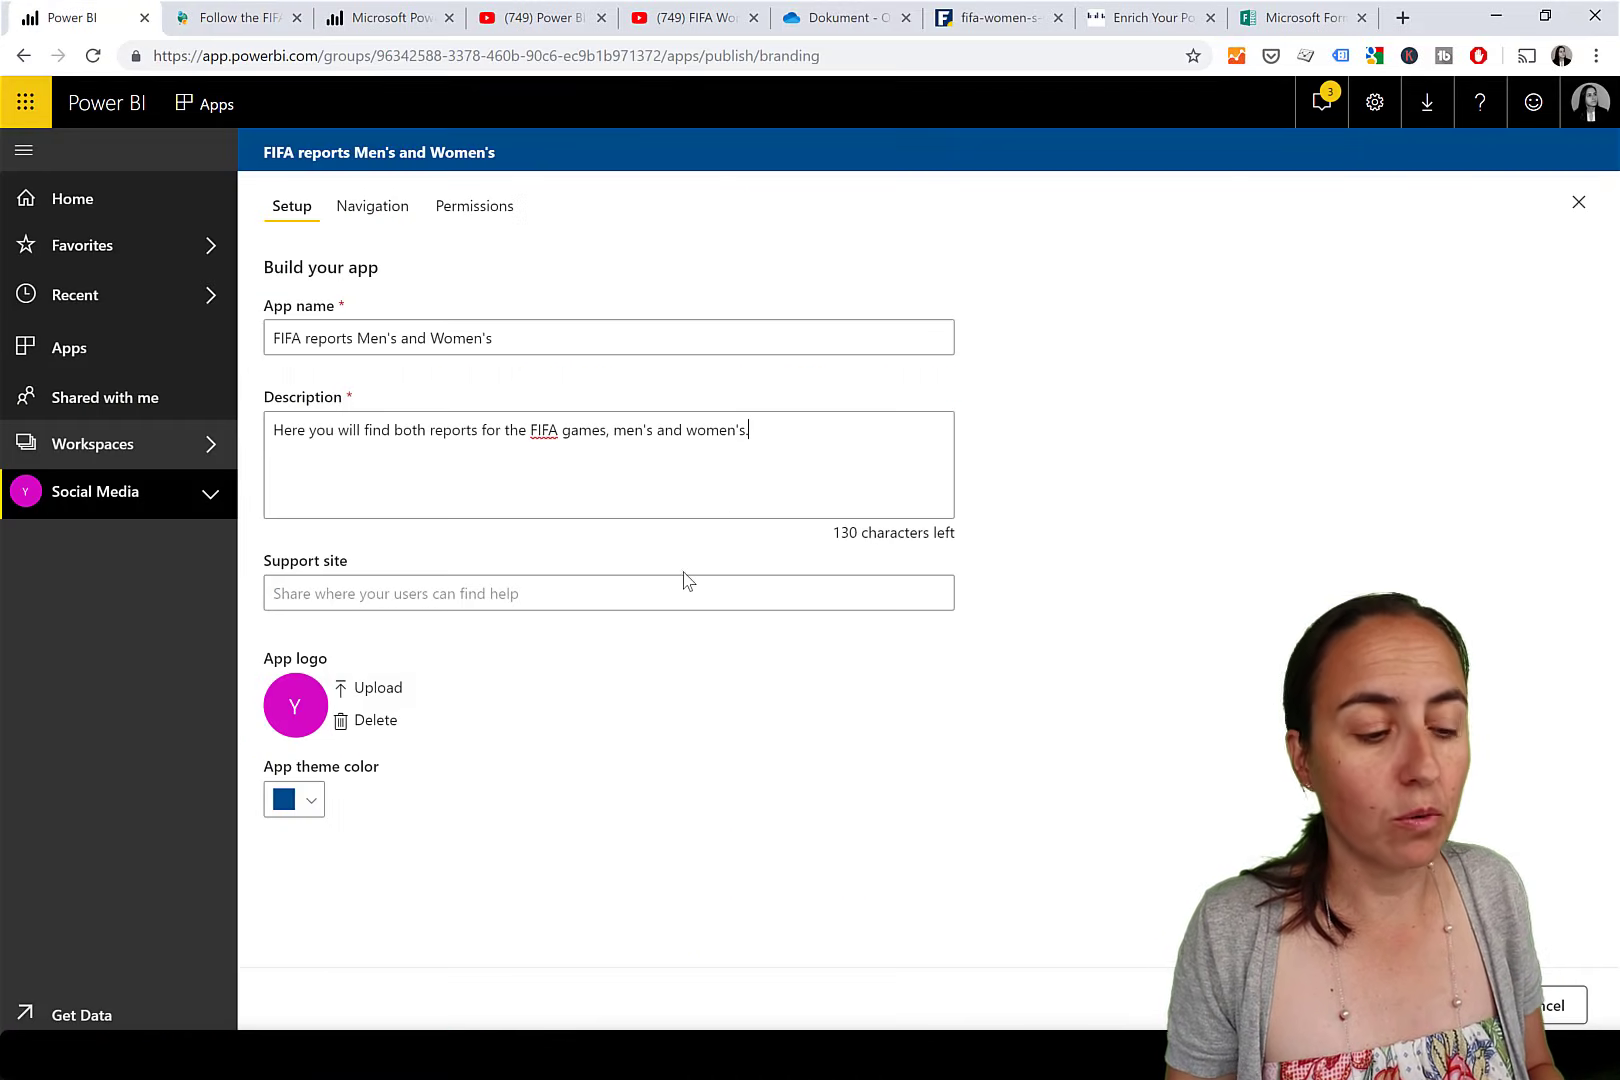
{"action": "left_click", "coordinate": [552, 595]}
{"action": "key", "text": "ctrl+v"}
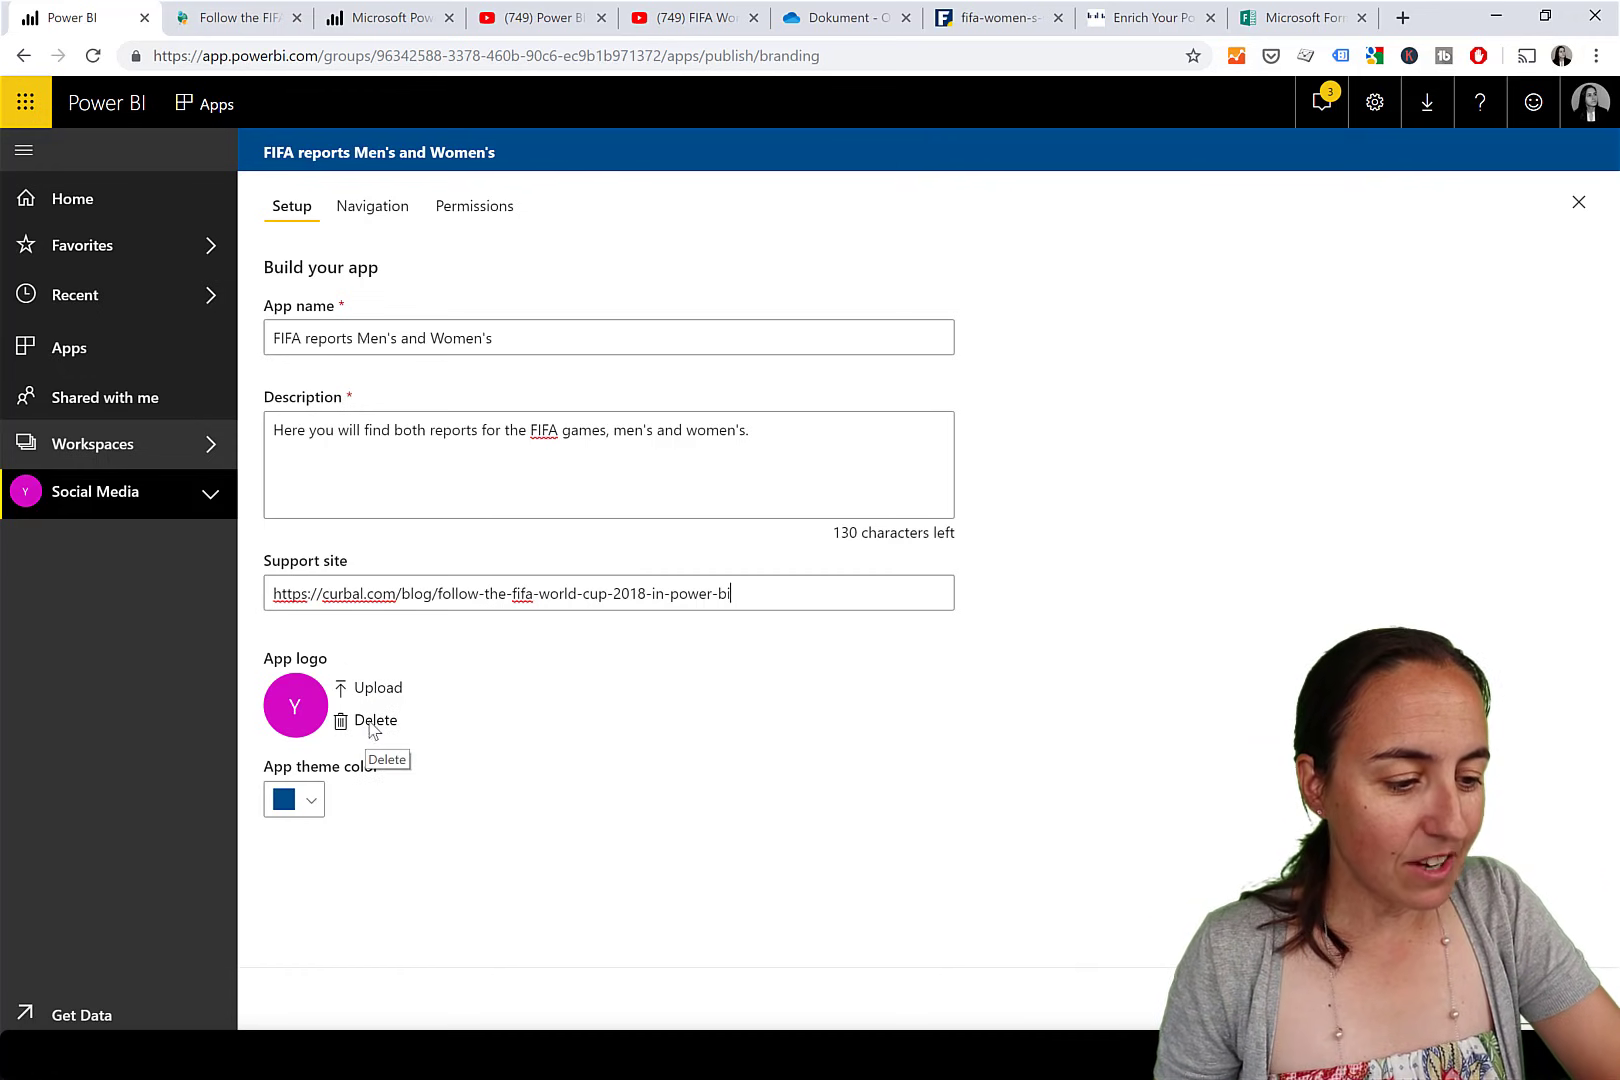
{"action": "left_click", "coordinate": [366, 730]}
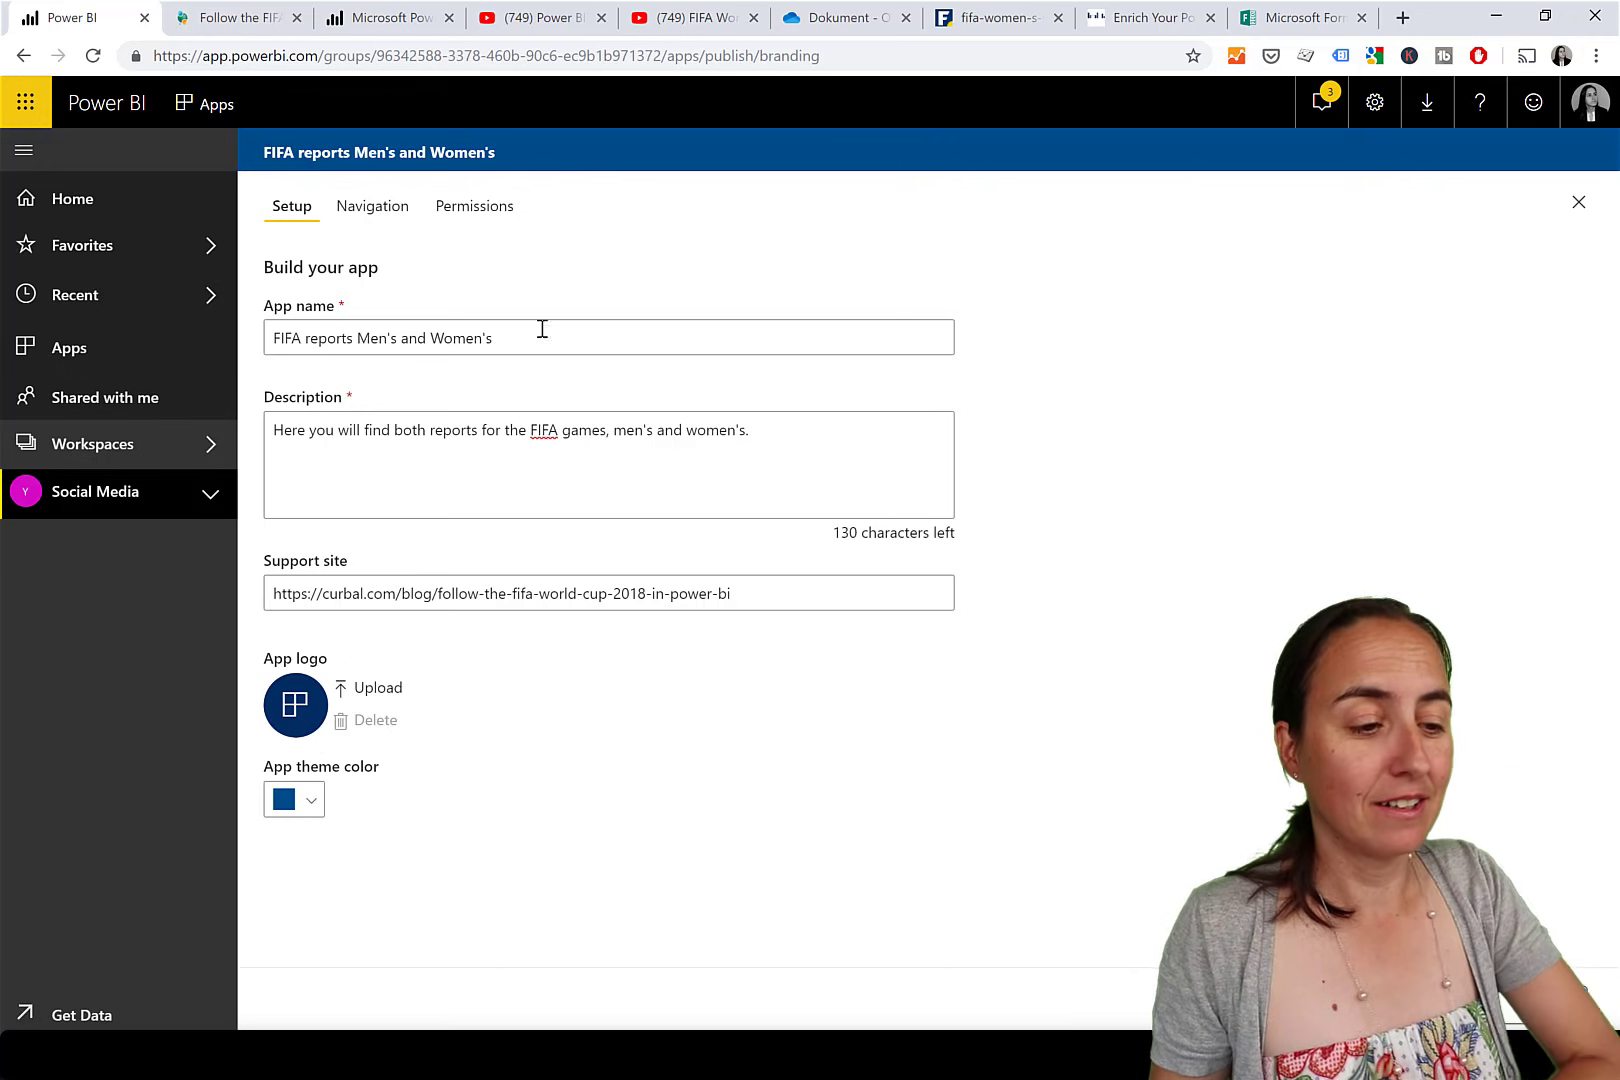
Go to the app's navigation settings and leave the new navigation builder turned on.
{"action": "left_click", "coordinate": [376, 216]}
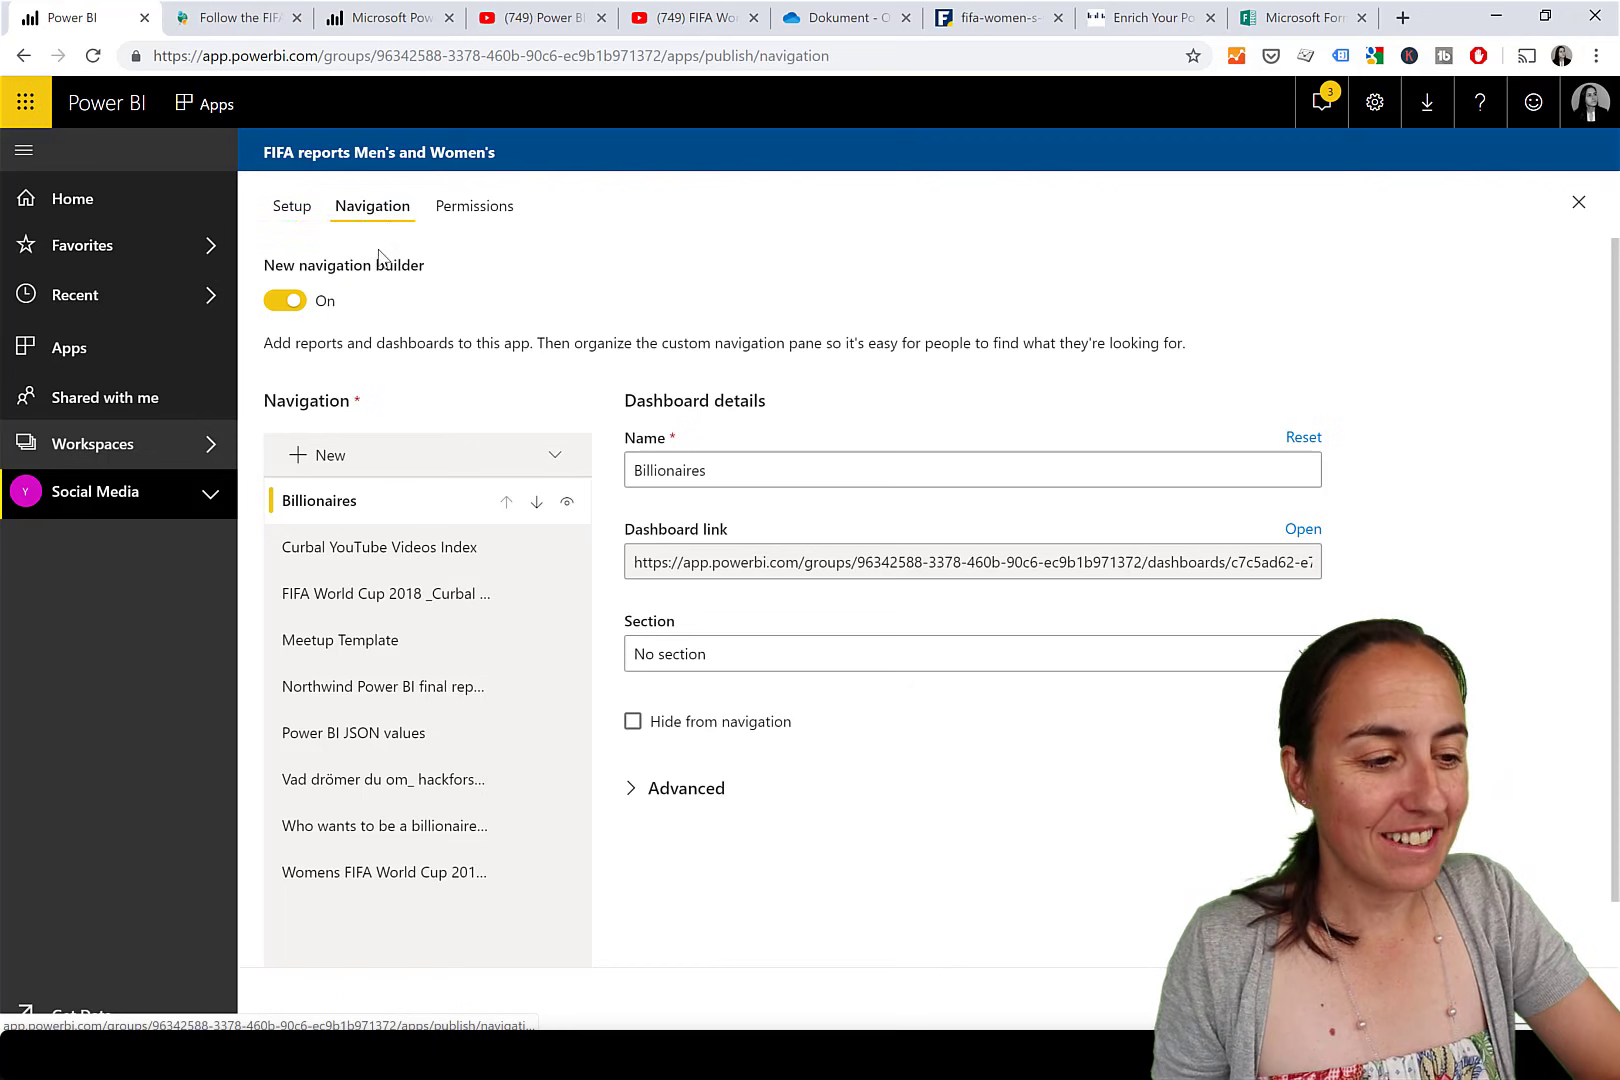
{"action": "left_click", "coordinate": [287, 304]}
{"action": "left_click", "coordinate": [287, 303]}
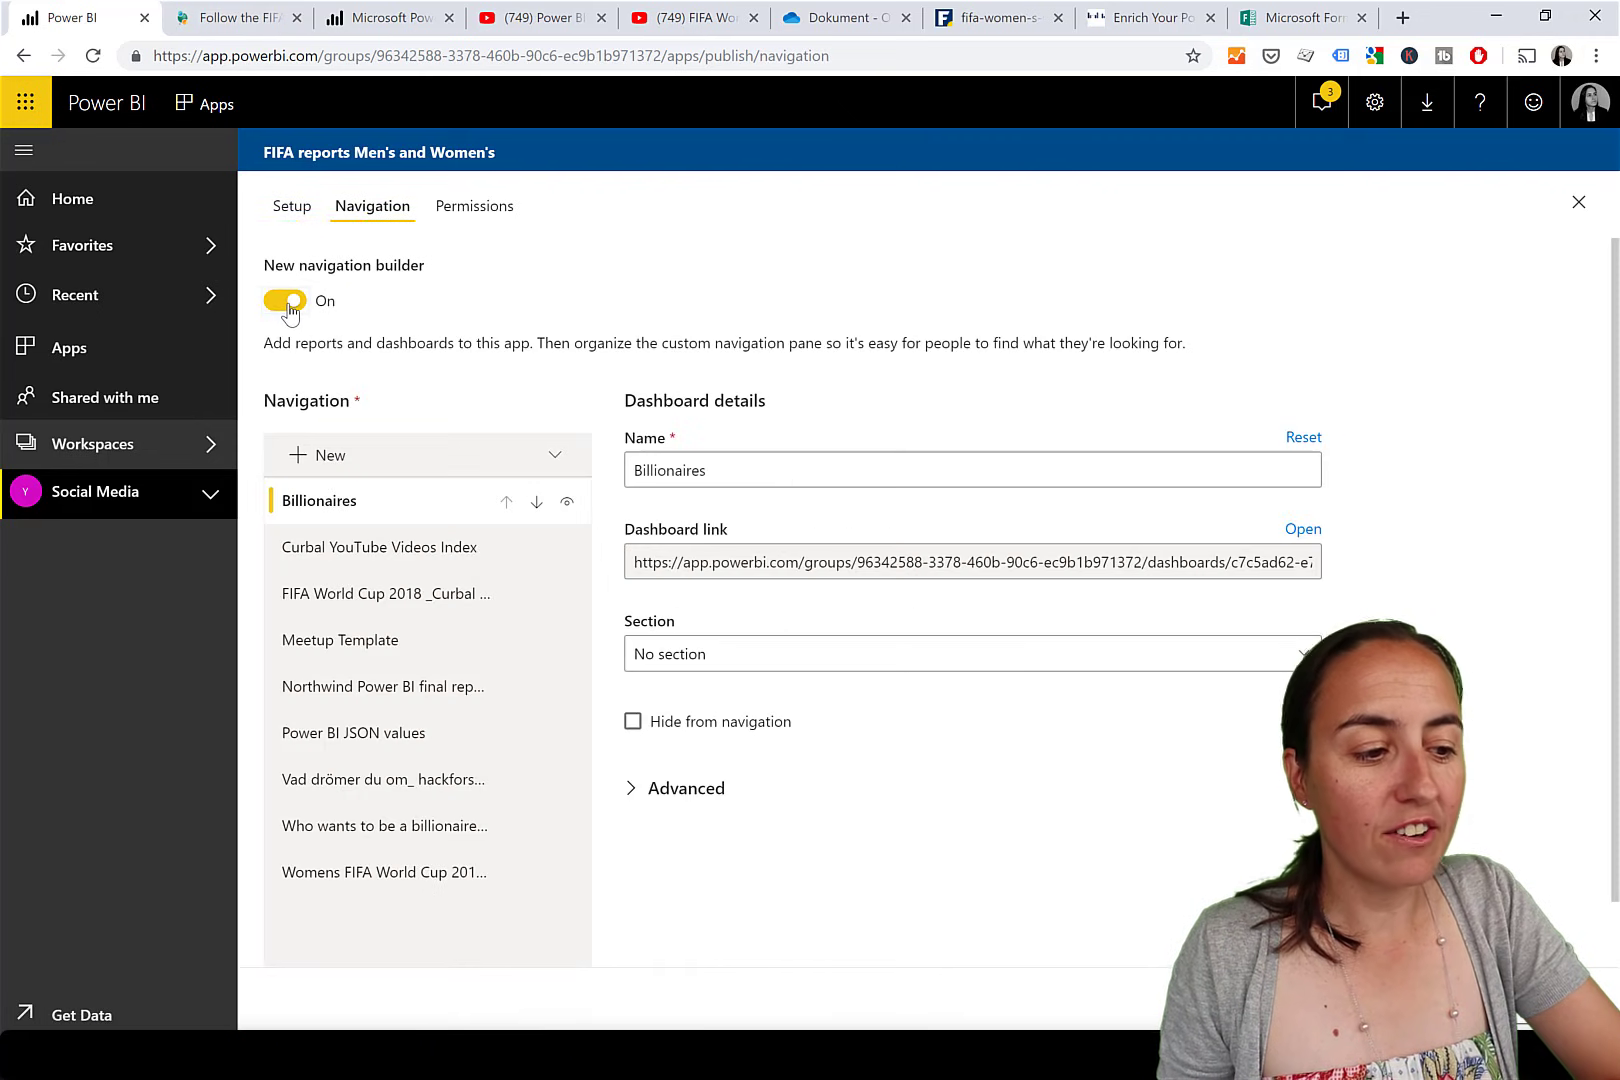
{"action": "left_click", "coordinate": [287, 303]}
{"action": "left_click", "coordinate": [287, 303]}
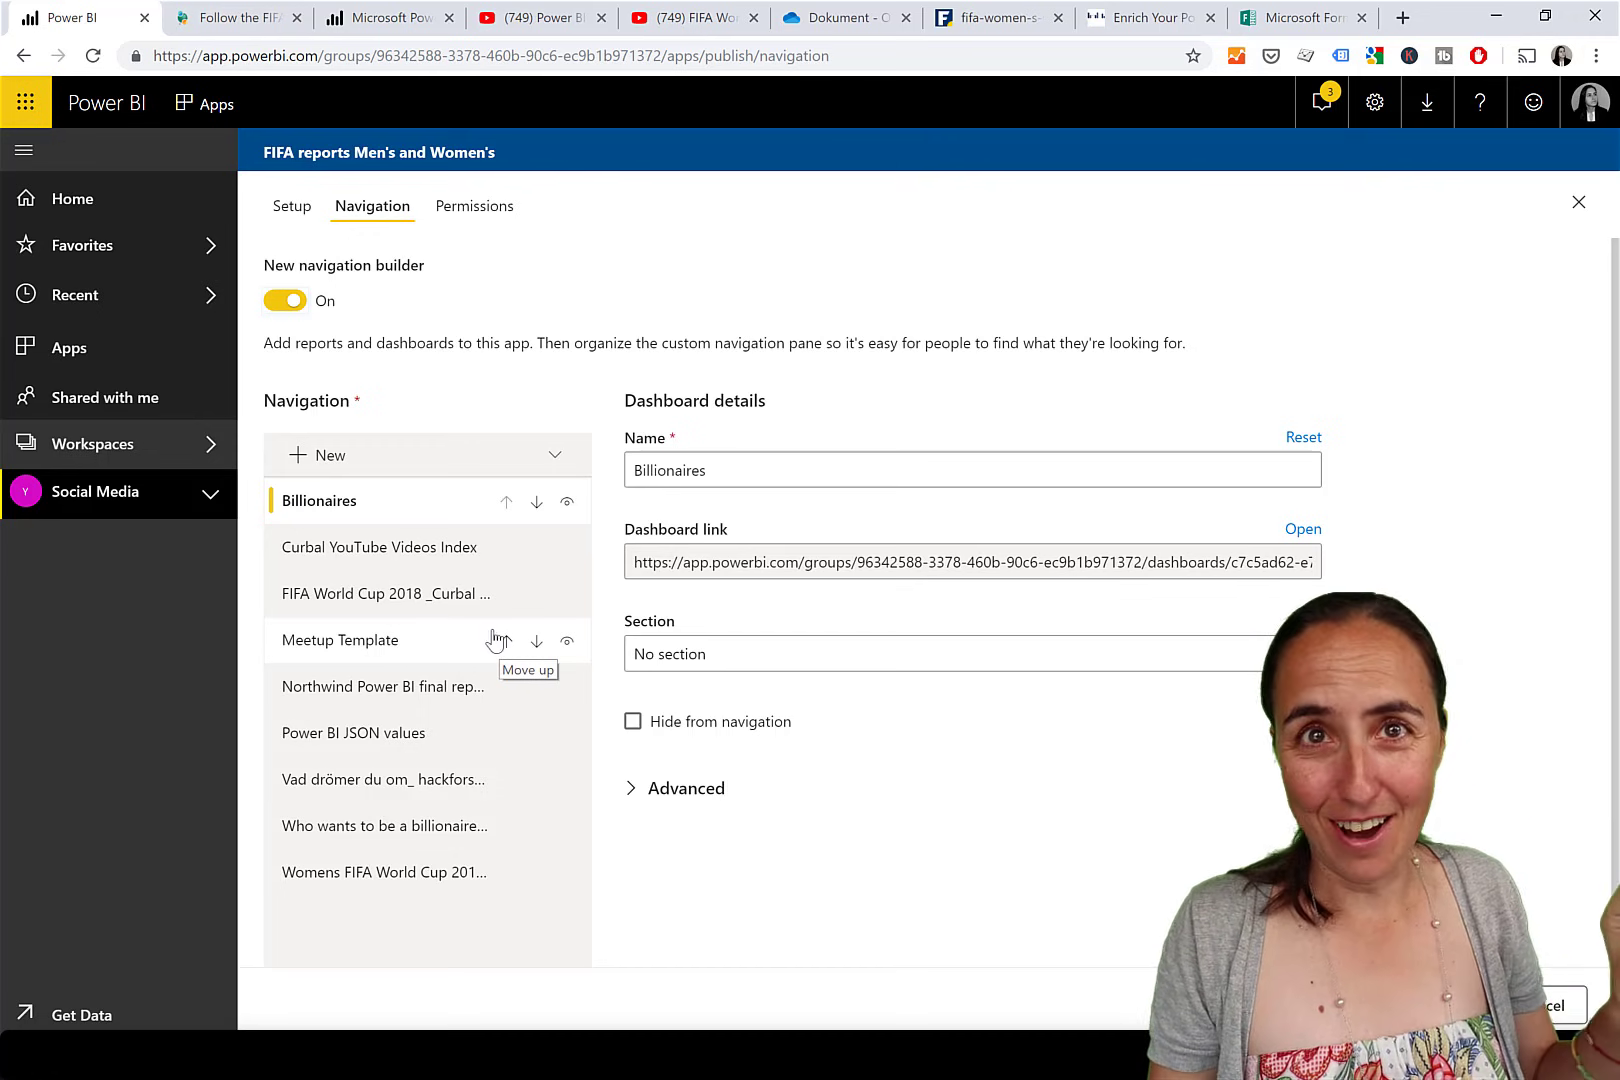
Hide the seven non-FIFA items, from Billionaires to Who wants to be a billionaire Final, from navigation.
{"action": "left_click", "coordinate": [567, 503]}
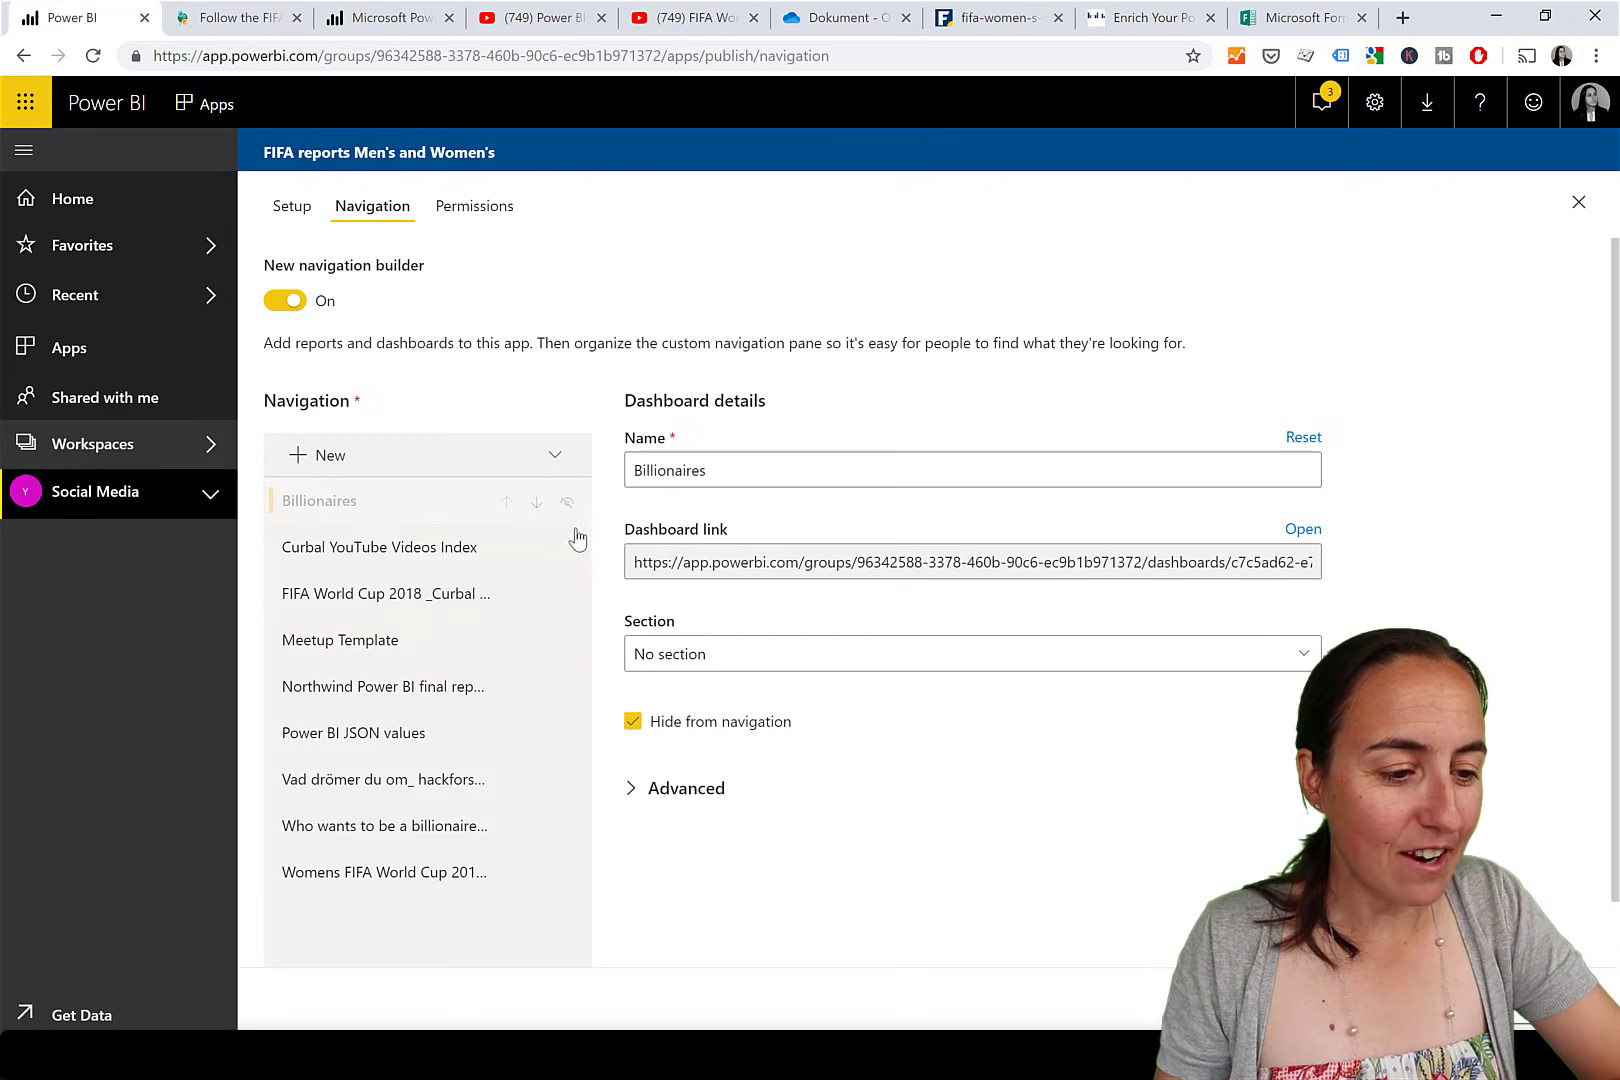
{"action": "left_click", "coordinate": [568, 551]}
{"action": "left_click", "coordinate": [567, 643]}
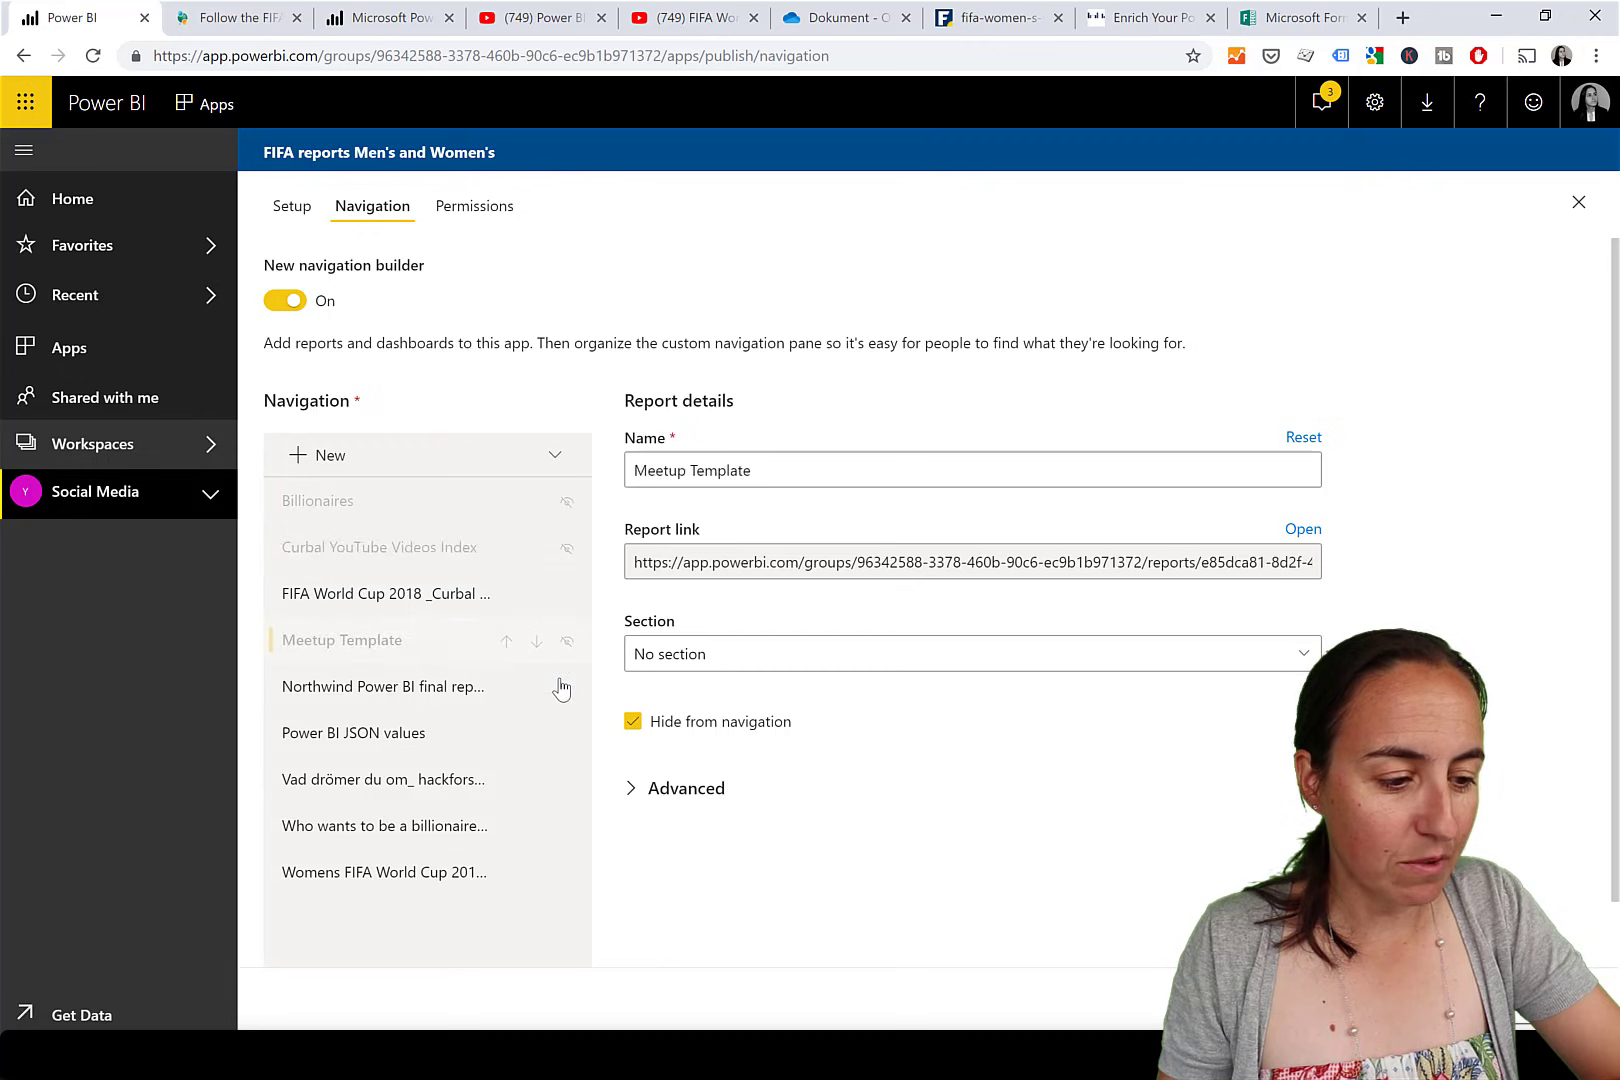
{"action": "left_click", "coordinate": [565, 690]}
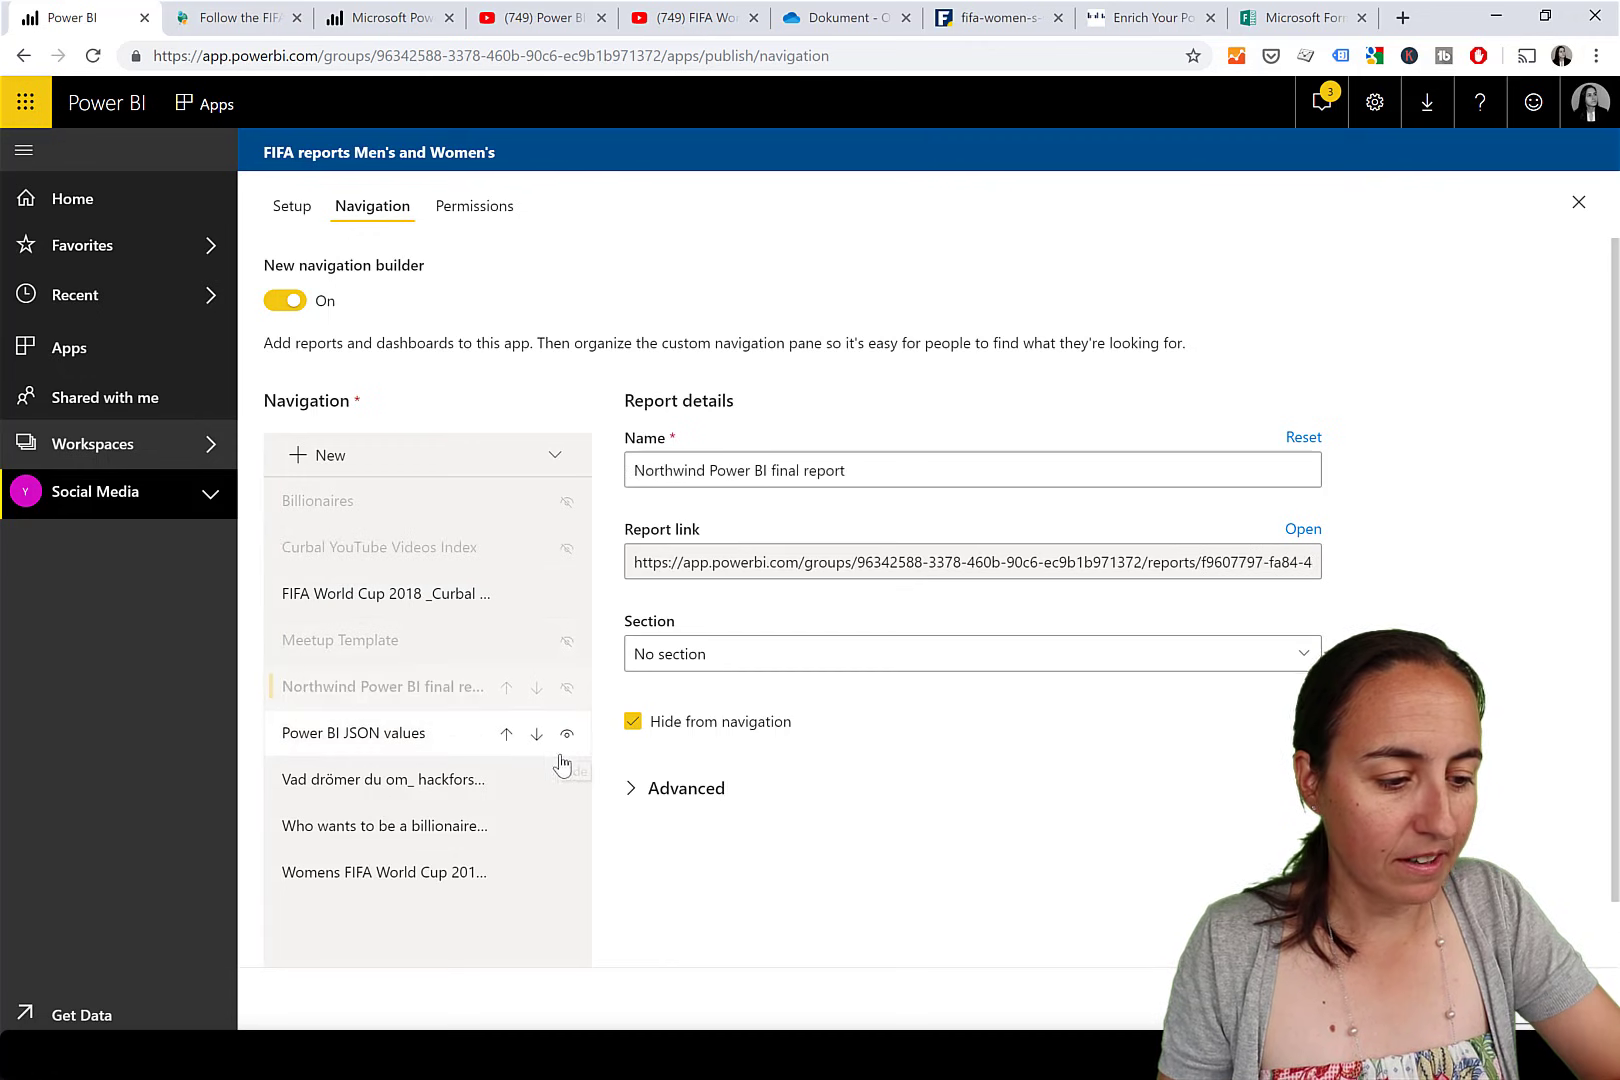
{"action": "left_click", "coordinate": [566, 736]}
{"action": "left_click", "coordinate": [565, 788]}
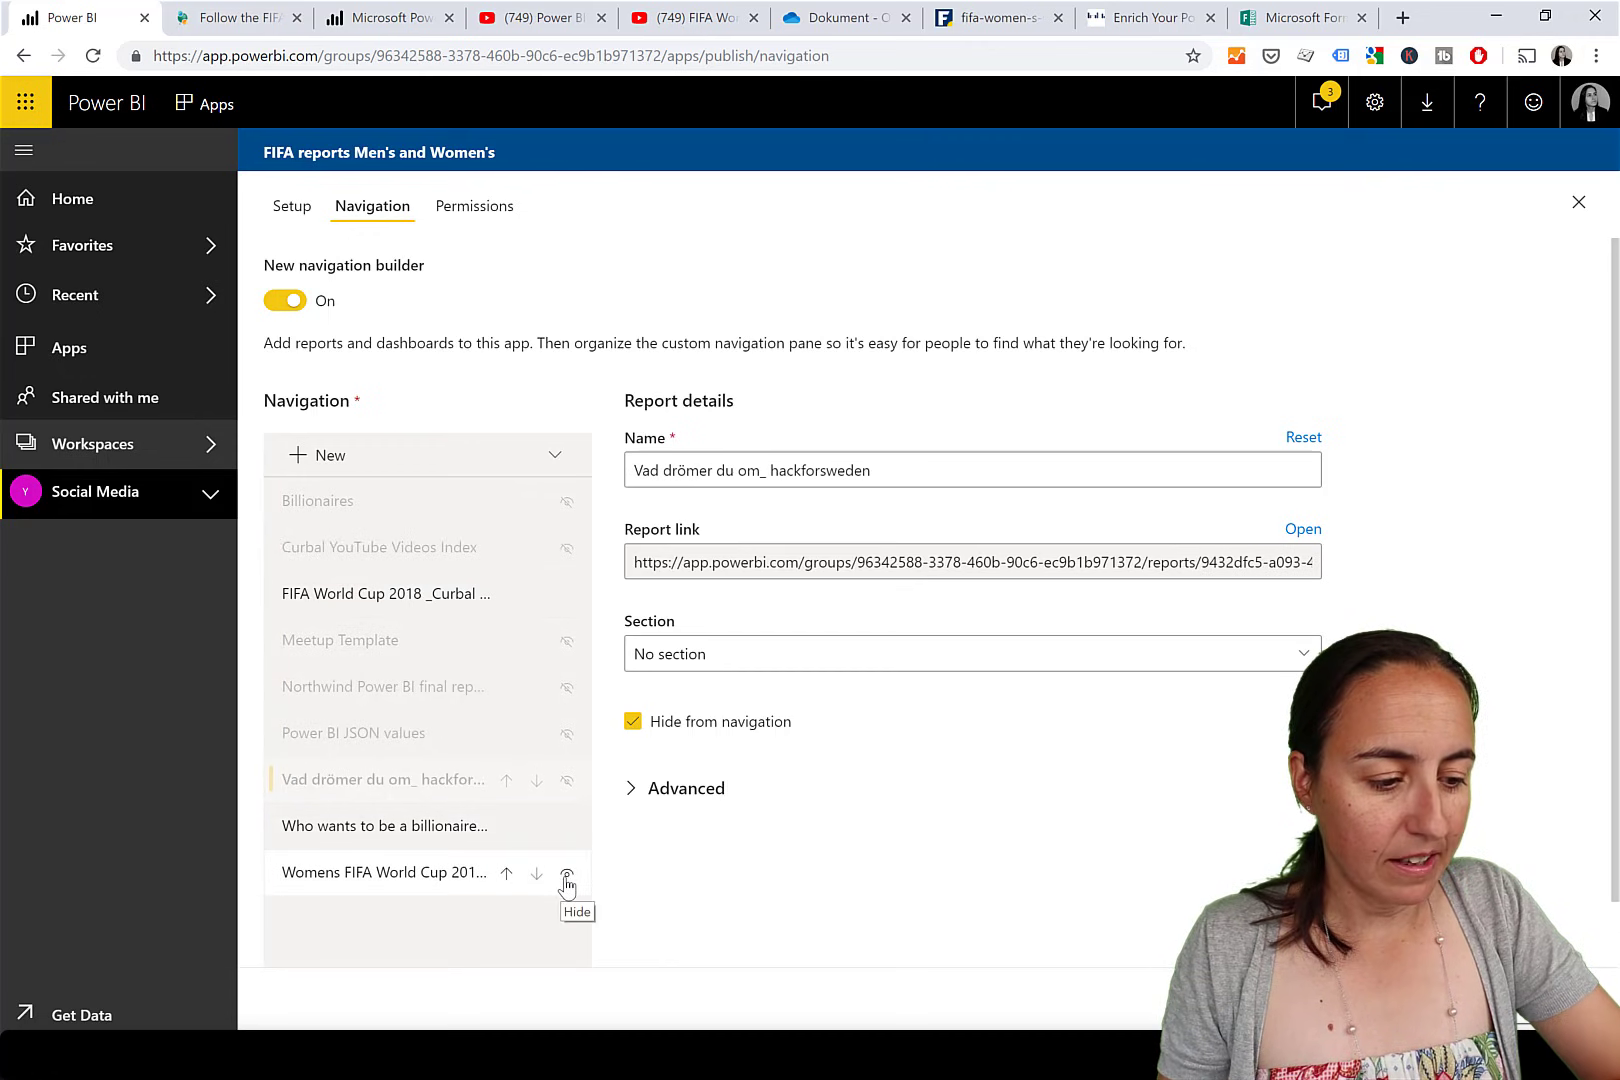
{"action": "left_click", "coordinate": [562, 836]}
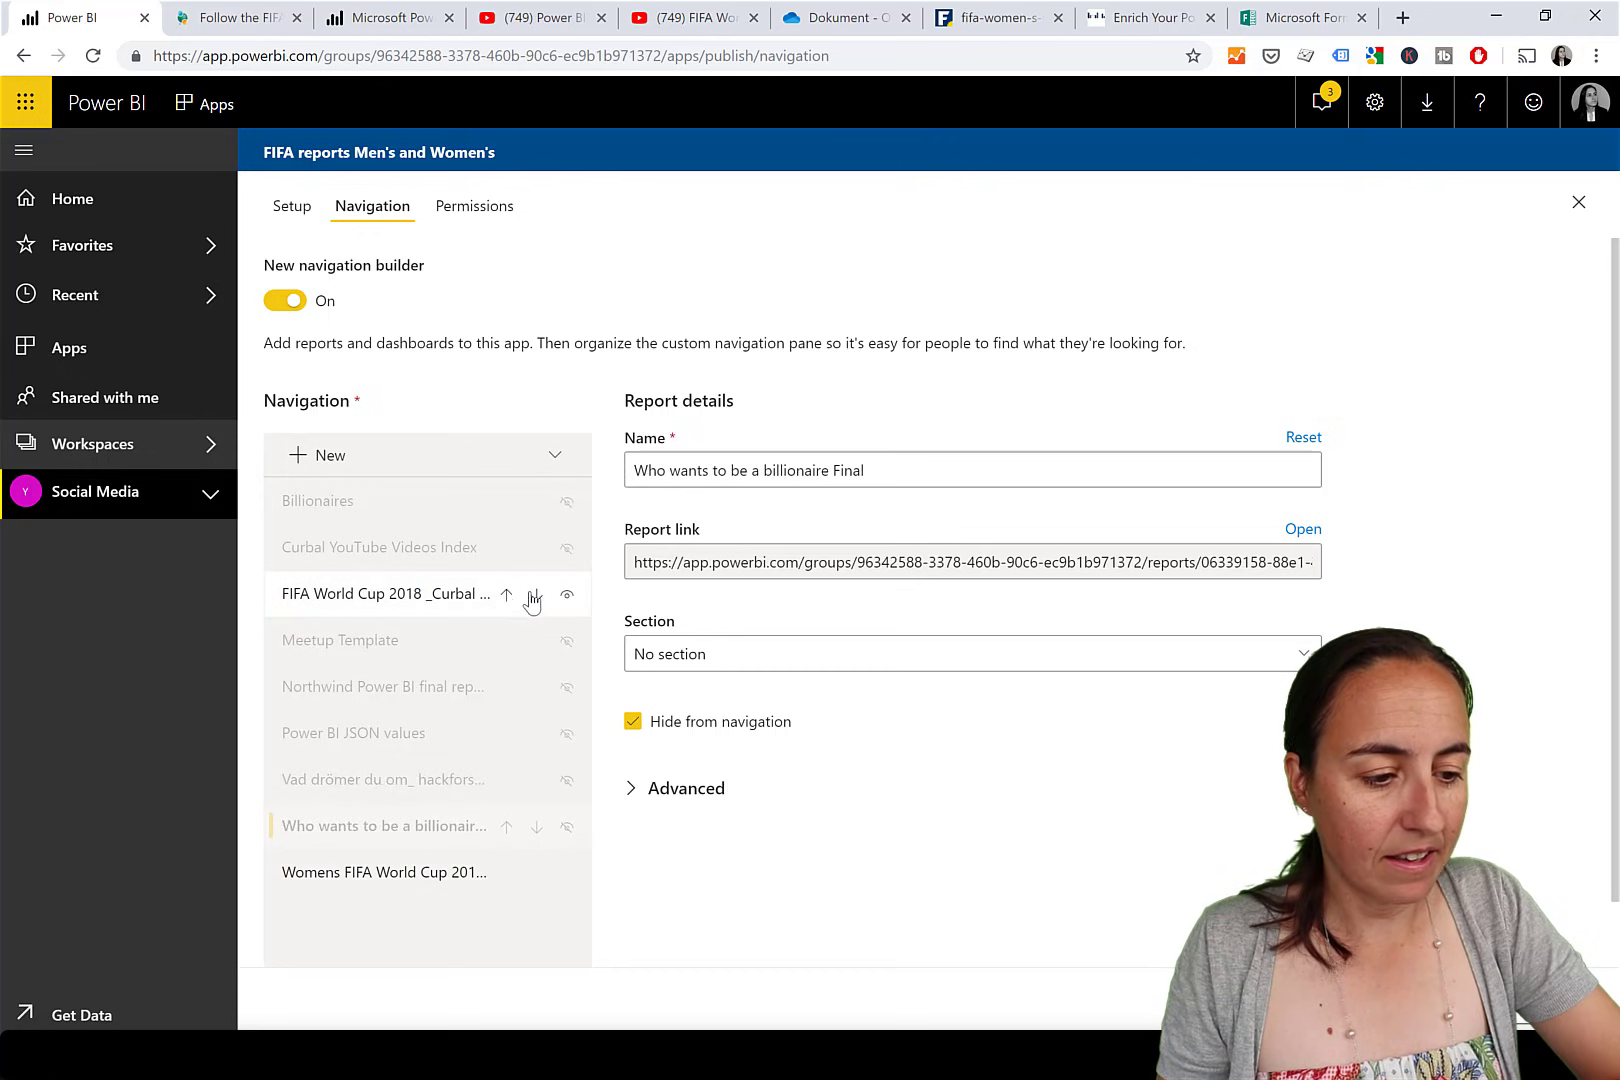
Move FIFA World Cup 2018 to first and Womens FIFA World Cup to second place.
{"action": "left_click", "coordinate": [507, 596]}
{"action": "left_click", "coordinate": [507, 550]}
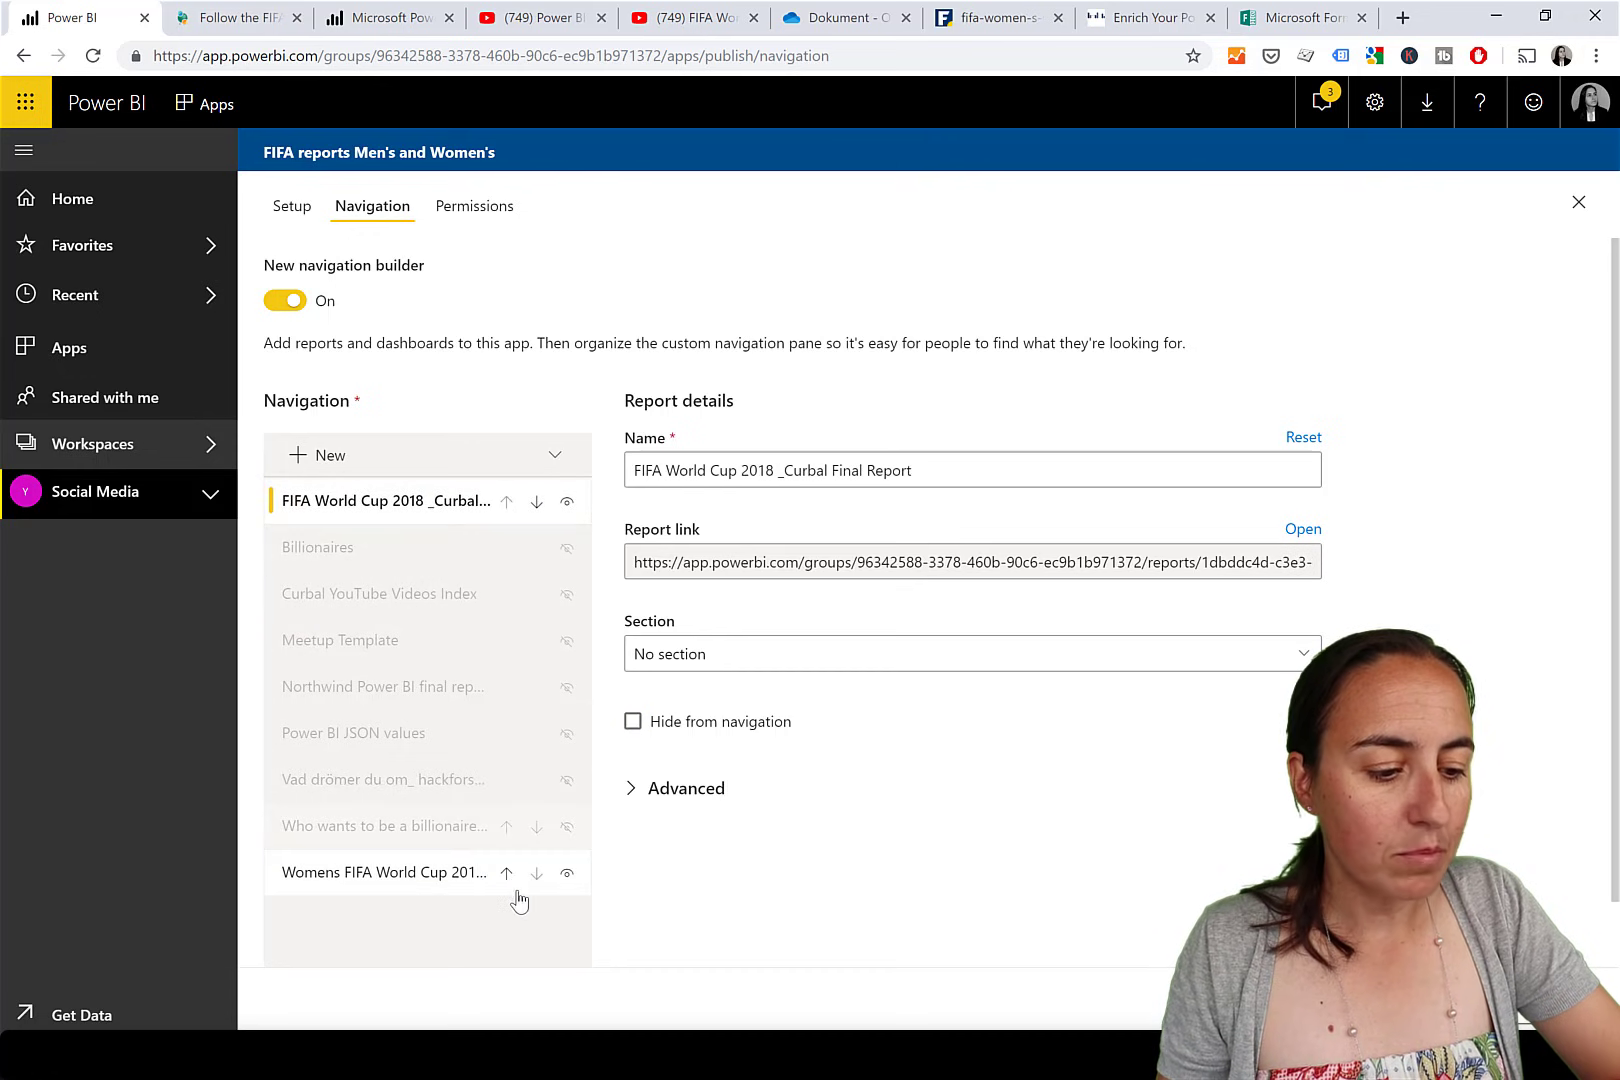
{"action": "left_click", "coordinate": [508, 874]}
{"action": "left_click", "coordinate": [507, 827]}
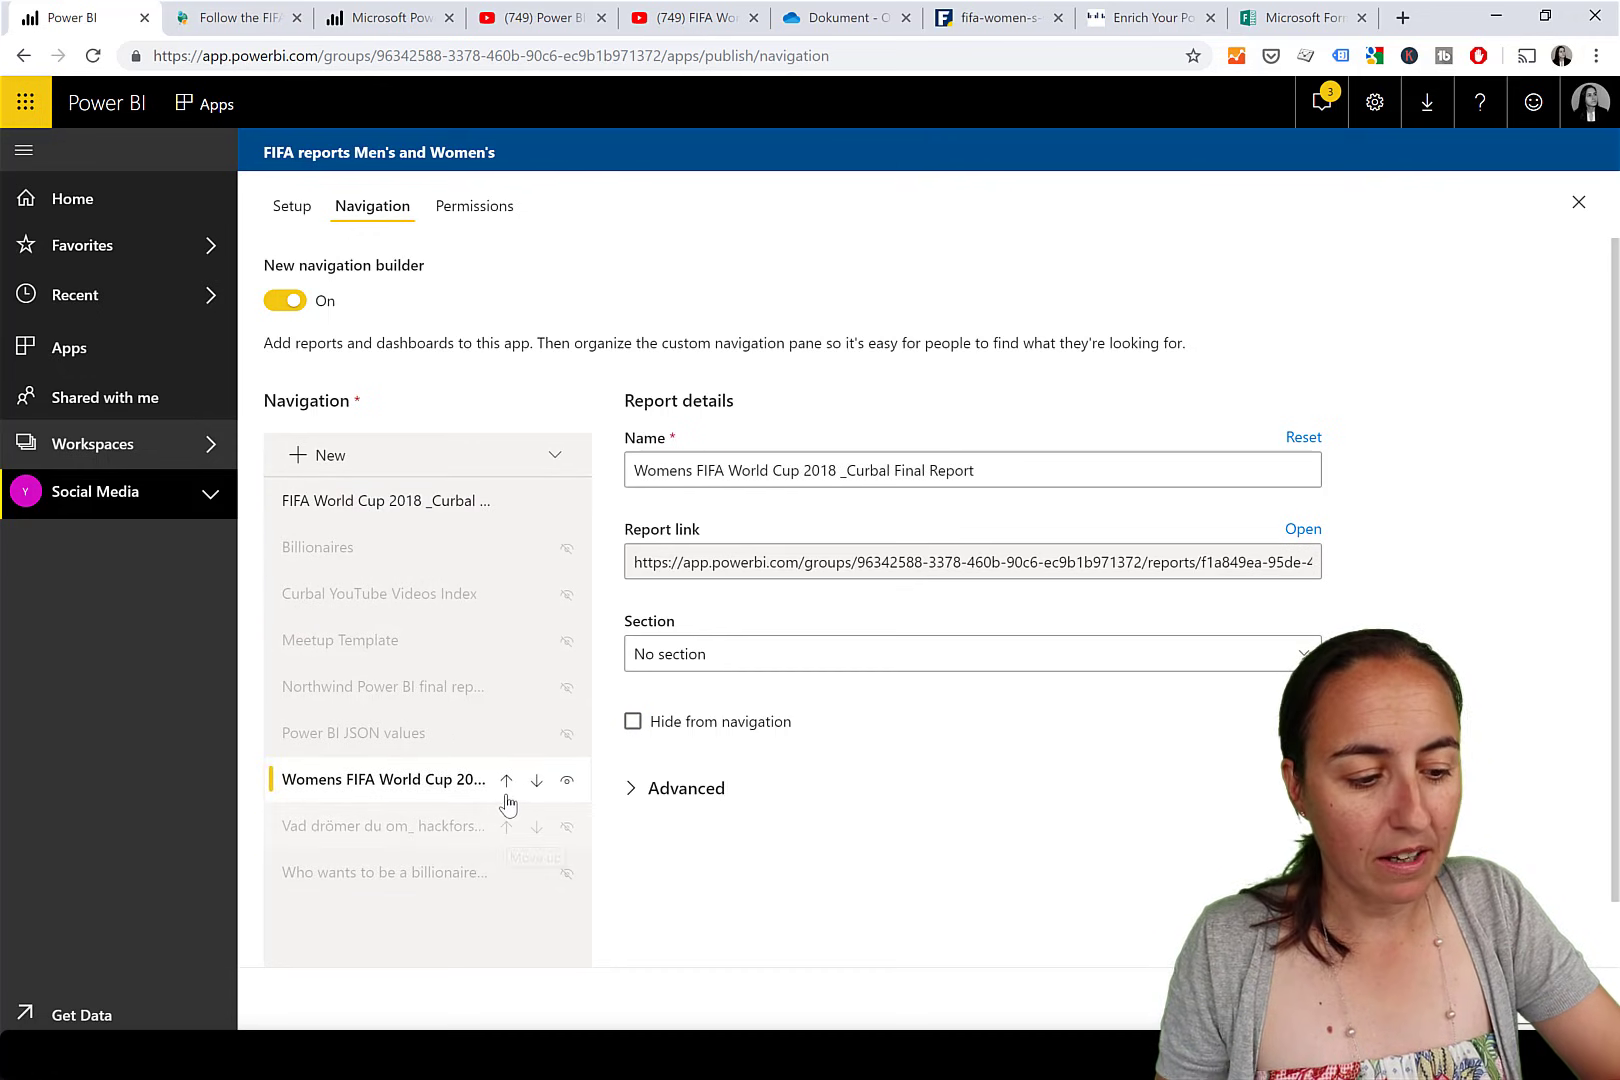
{"action": "left_click", "coordinate": [507, 776]}
{"action": "left_click", "coordinate": [508, 733]}
{"action": "left_click", "coordinate": [507, 688]}
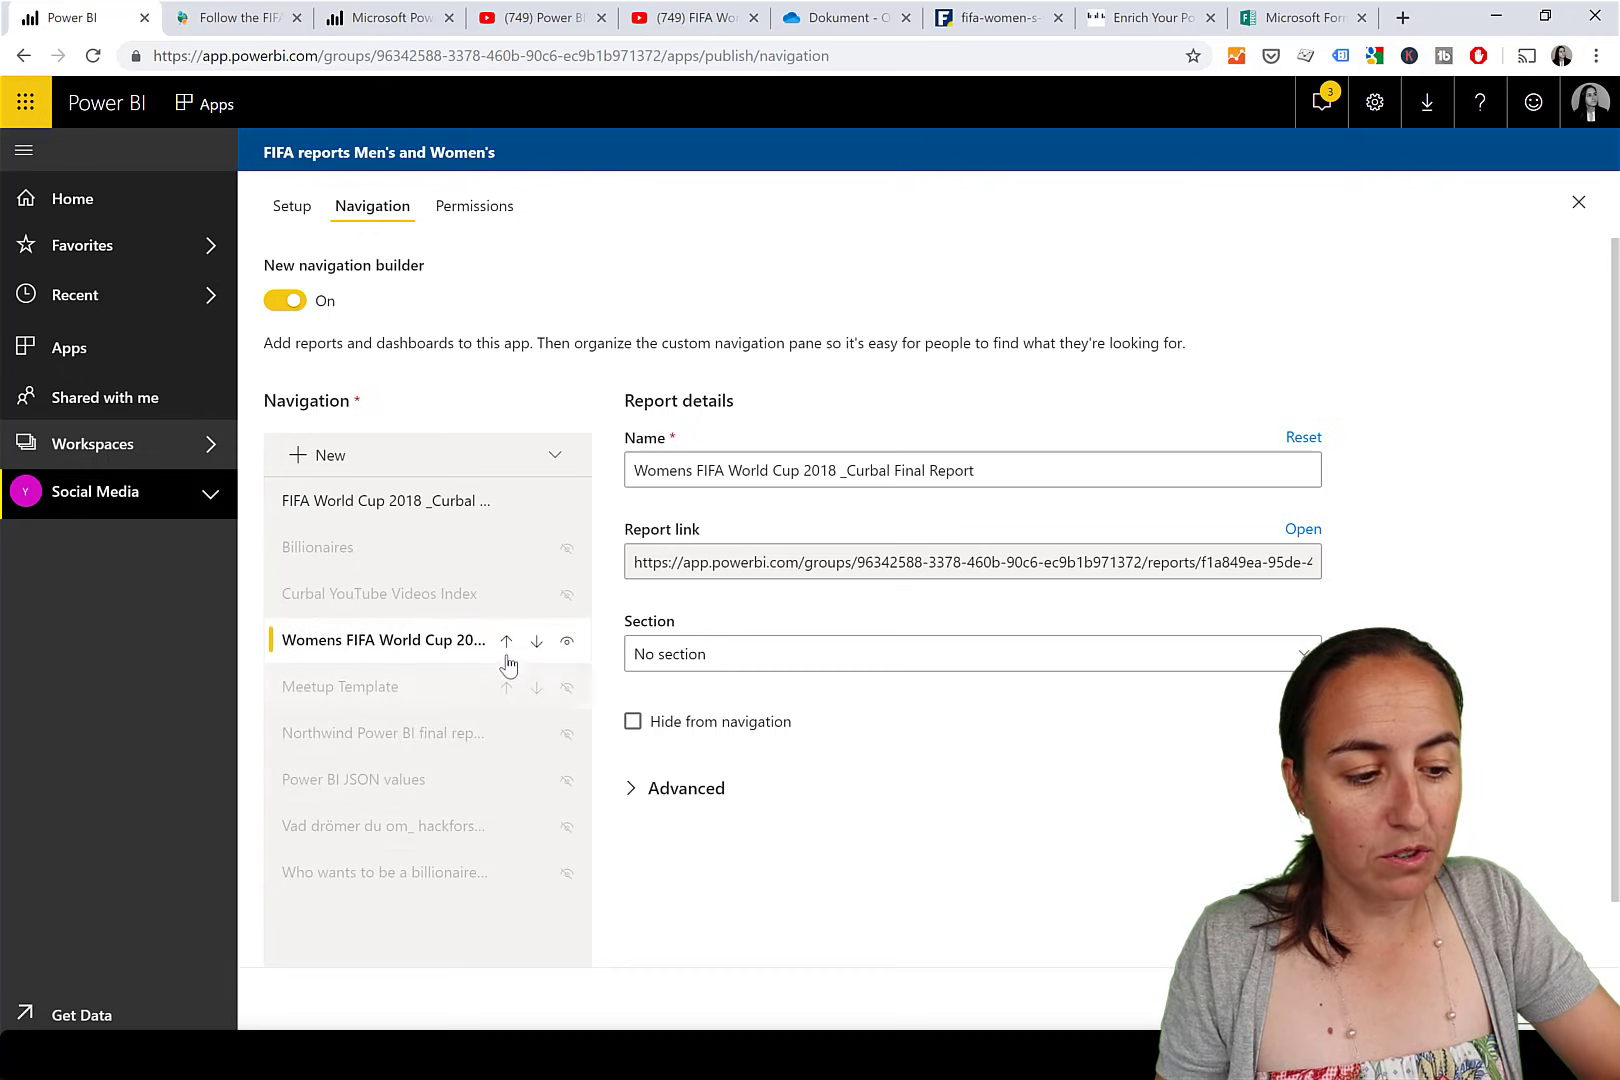
{"action": "left_click", "coordinate": [507, 630]}
{"action": "left_click", "coordinate": [507, 587]}
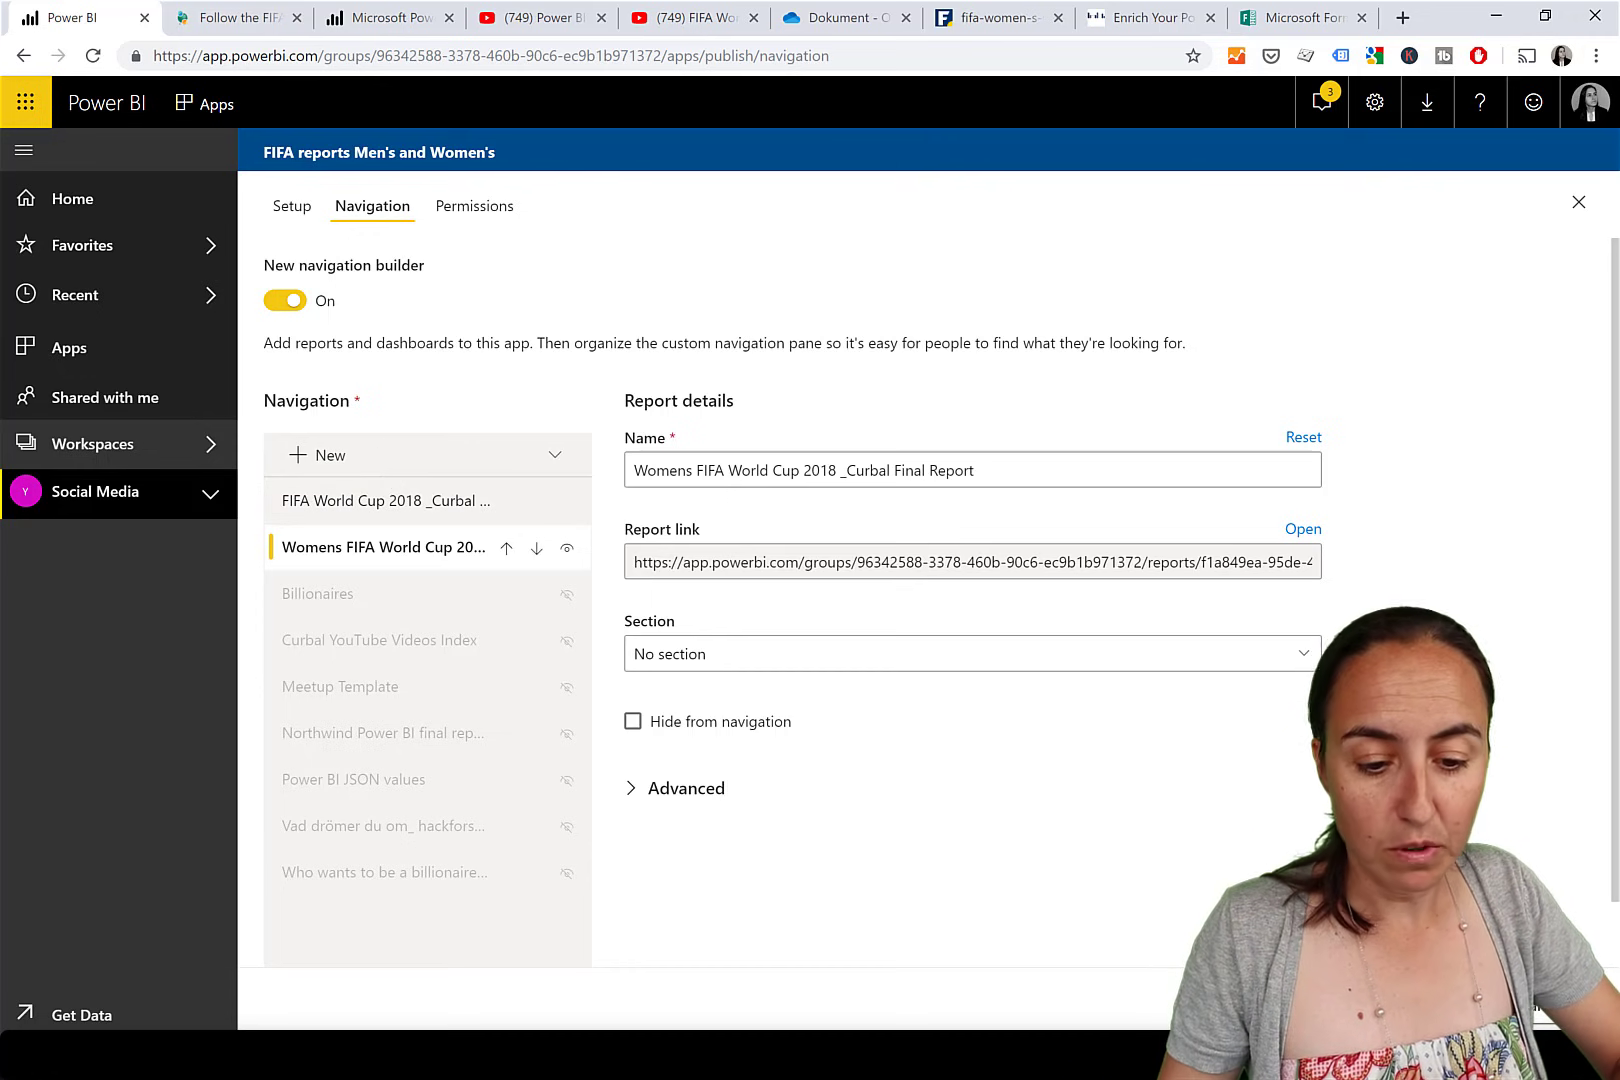
On the Permissions page, turn on Install this app automatically.
{"action": "left_click", "coordinate": [483, 214]}
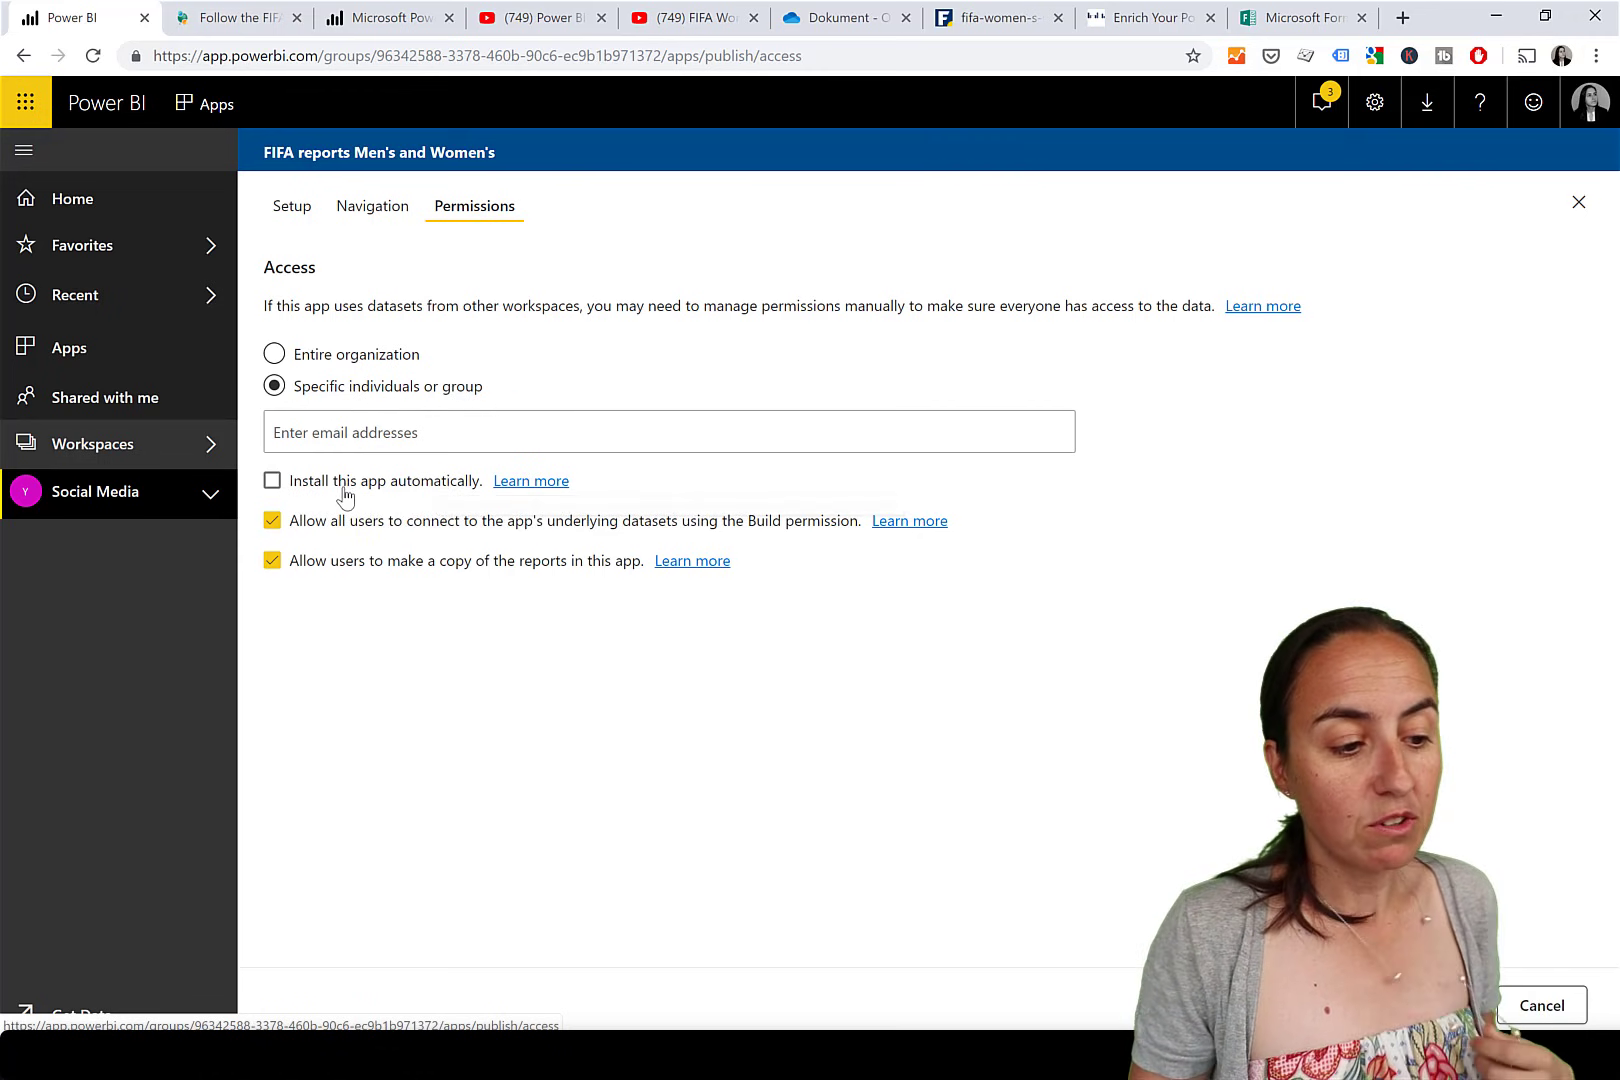
{"action": "left_click", "coordinate": [383, 487]}
{"action": "left_click", "coordinate": [386, 488]}
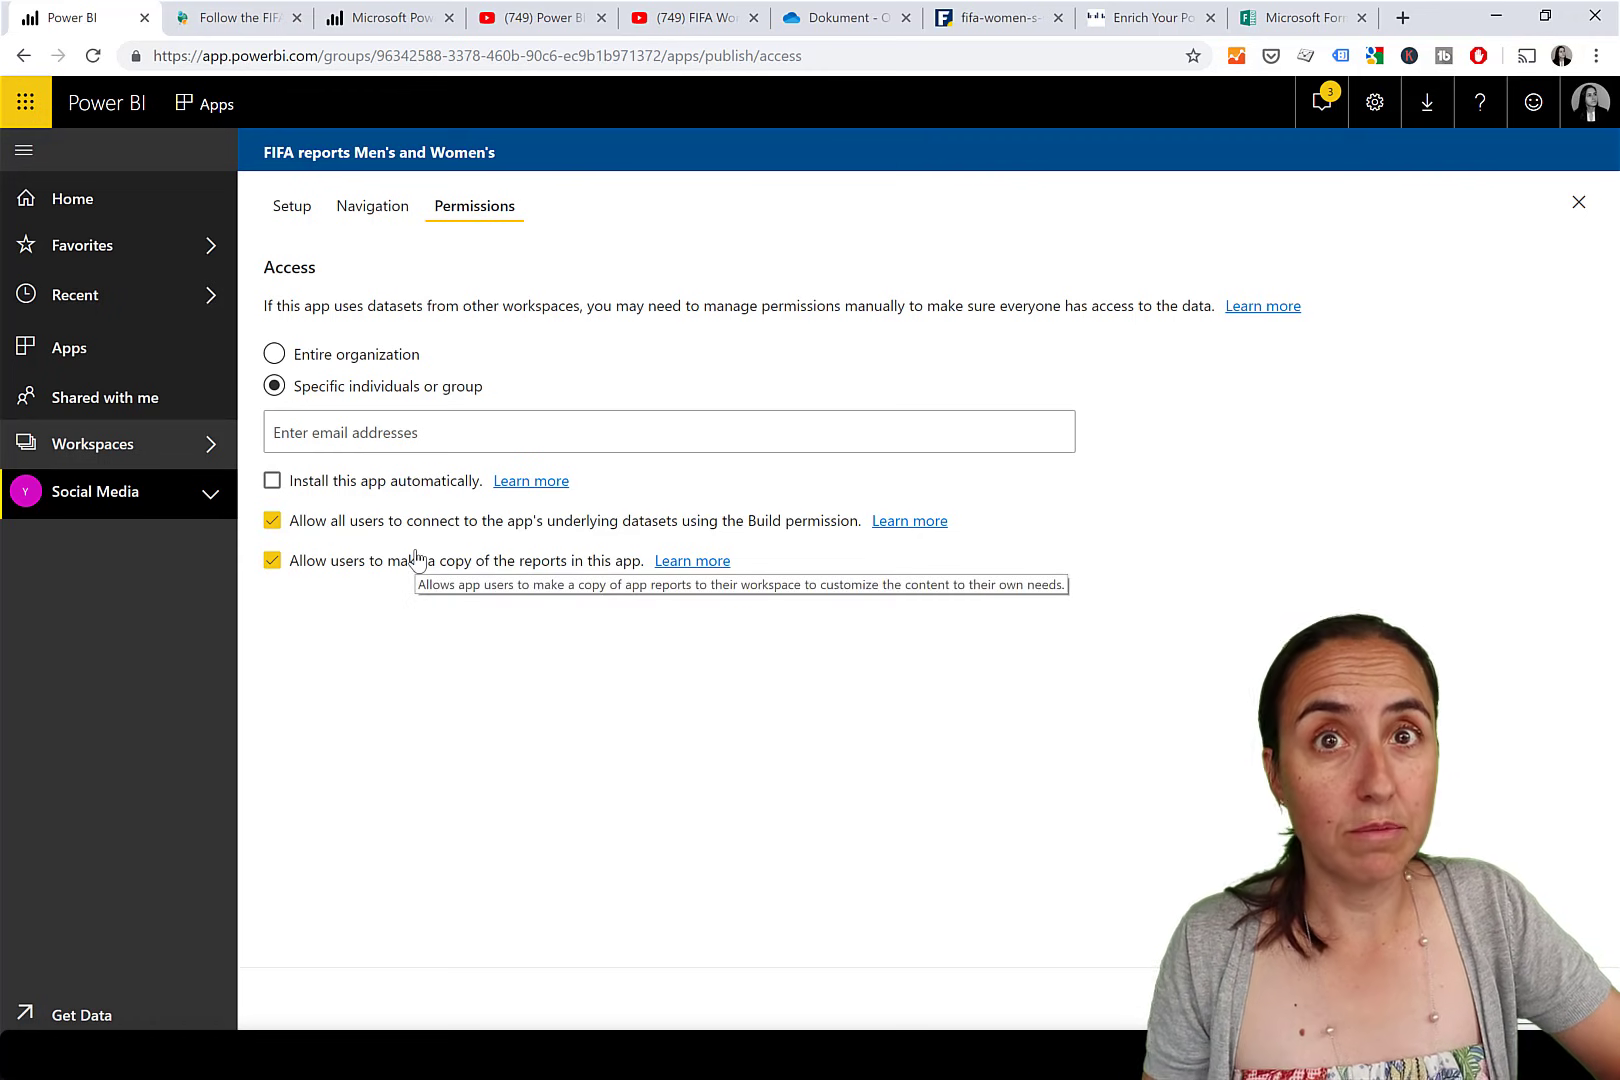
{"action": "left_click", "coordinate": [408, 484]}
{"action": "left_click", "coordinate": [408, 487]}
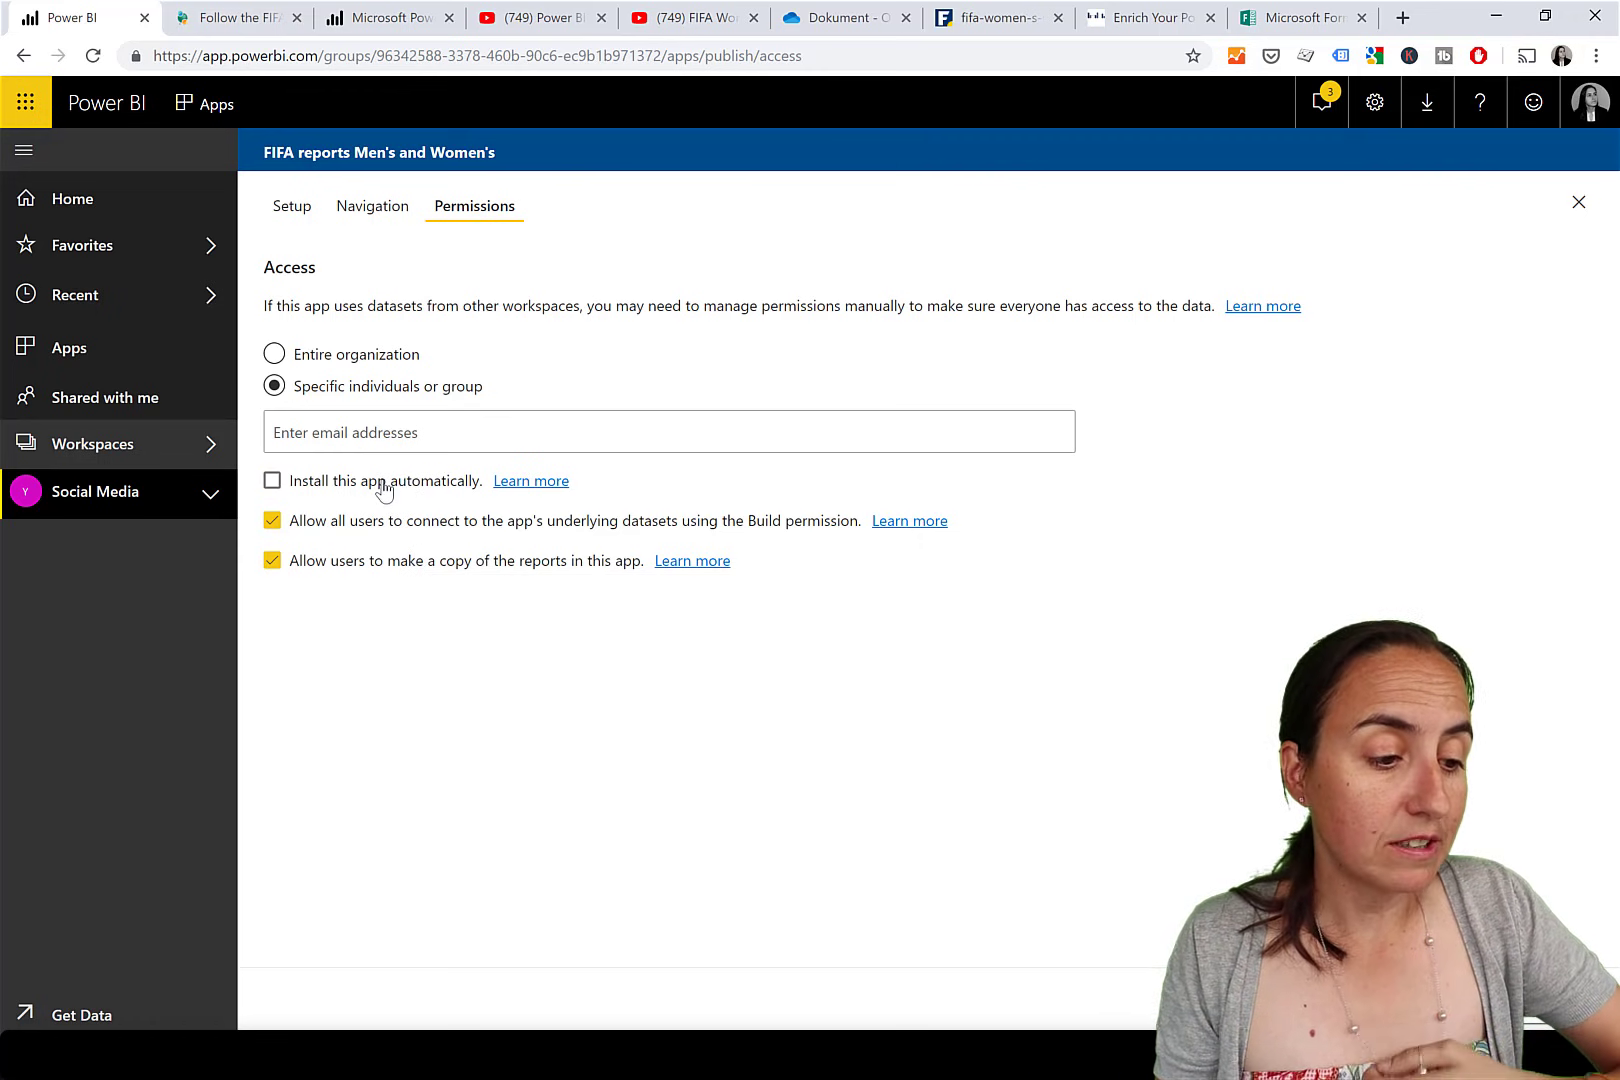
{"action": "left_click", "coordinate": [382, 486]}
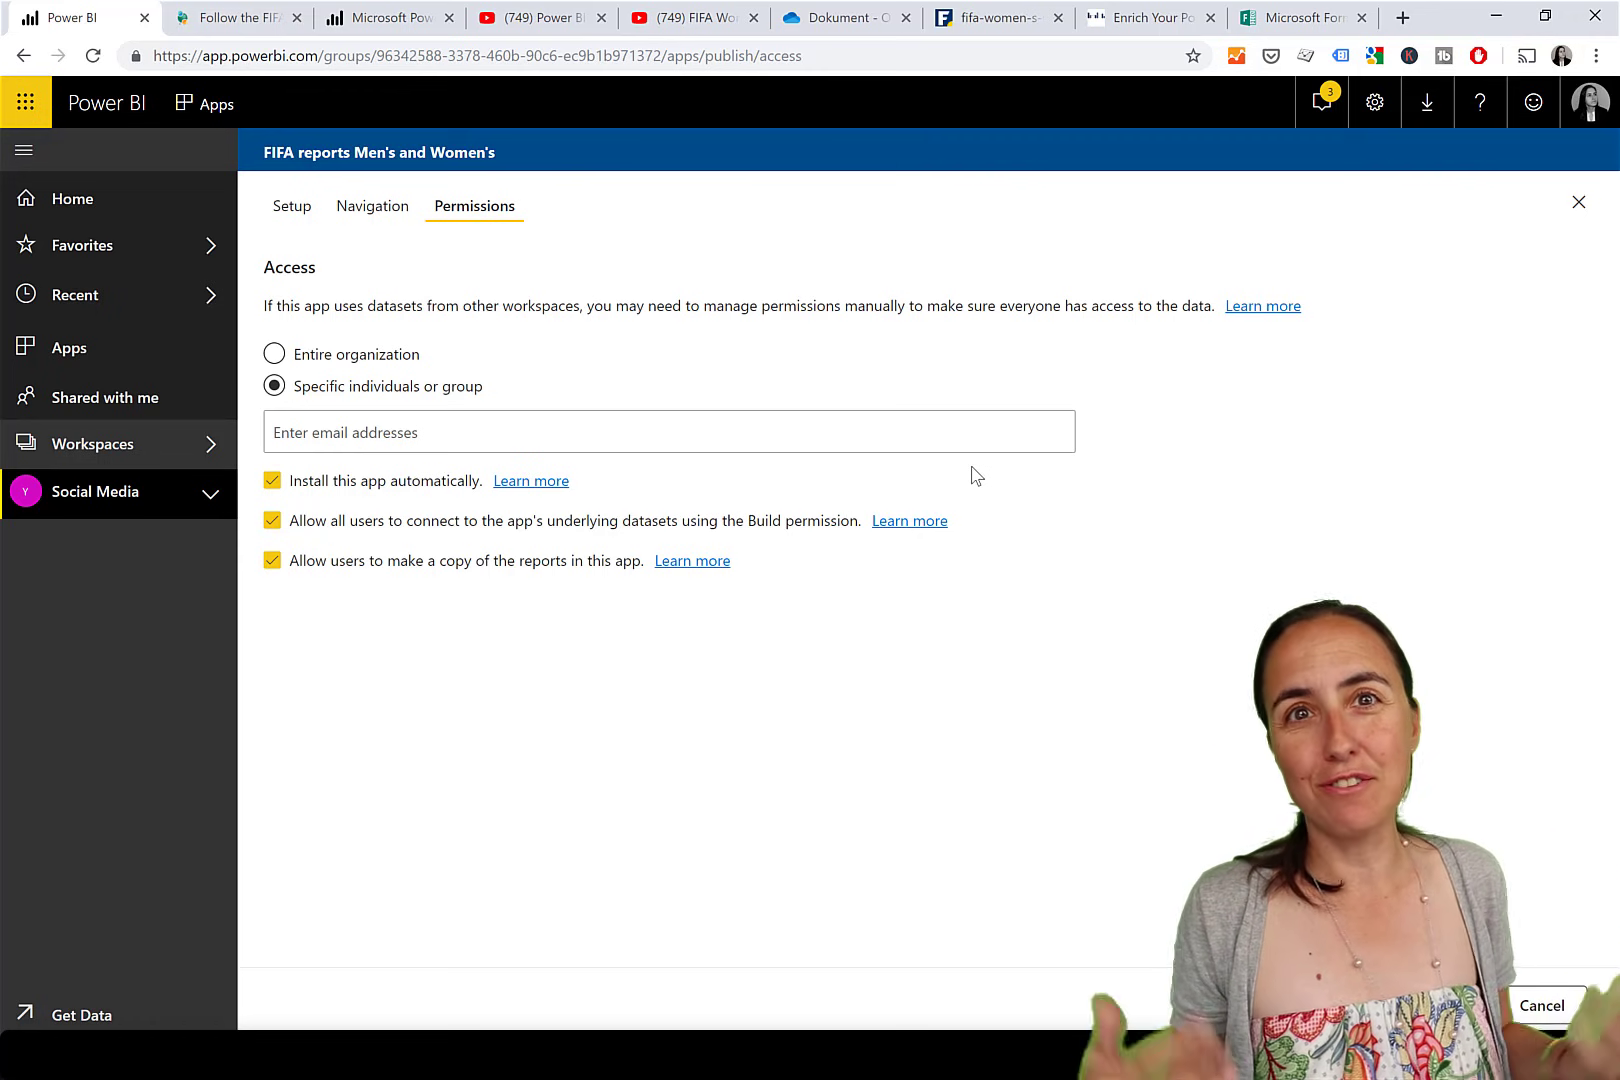
Keep build permission on the underlying datasets enabled and allow users to copy the app's reports.
{"action": "left_click", "coordinate": [530, 527]}
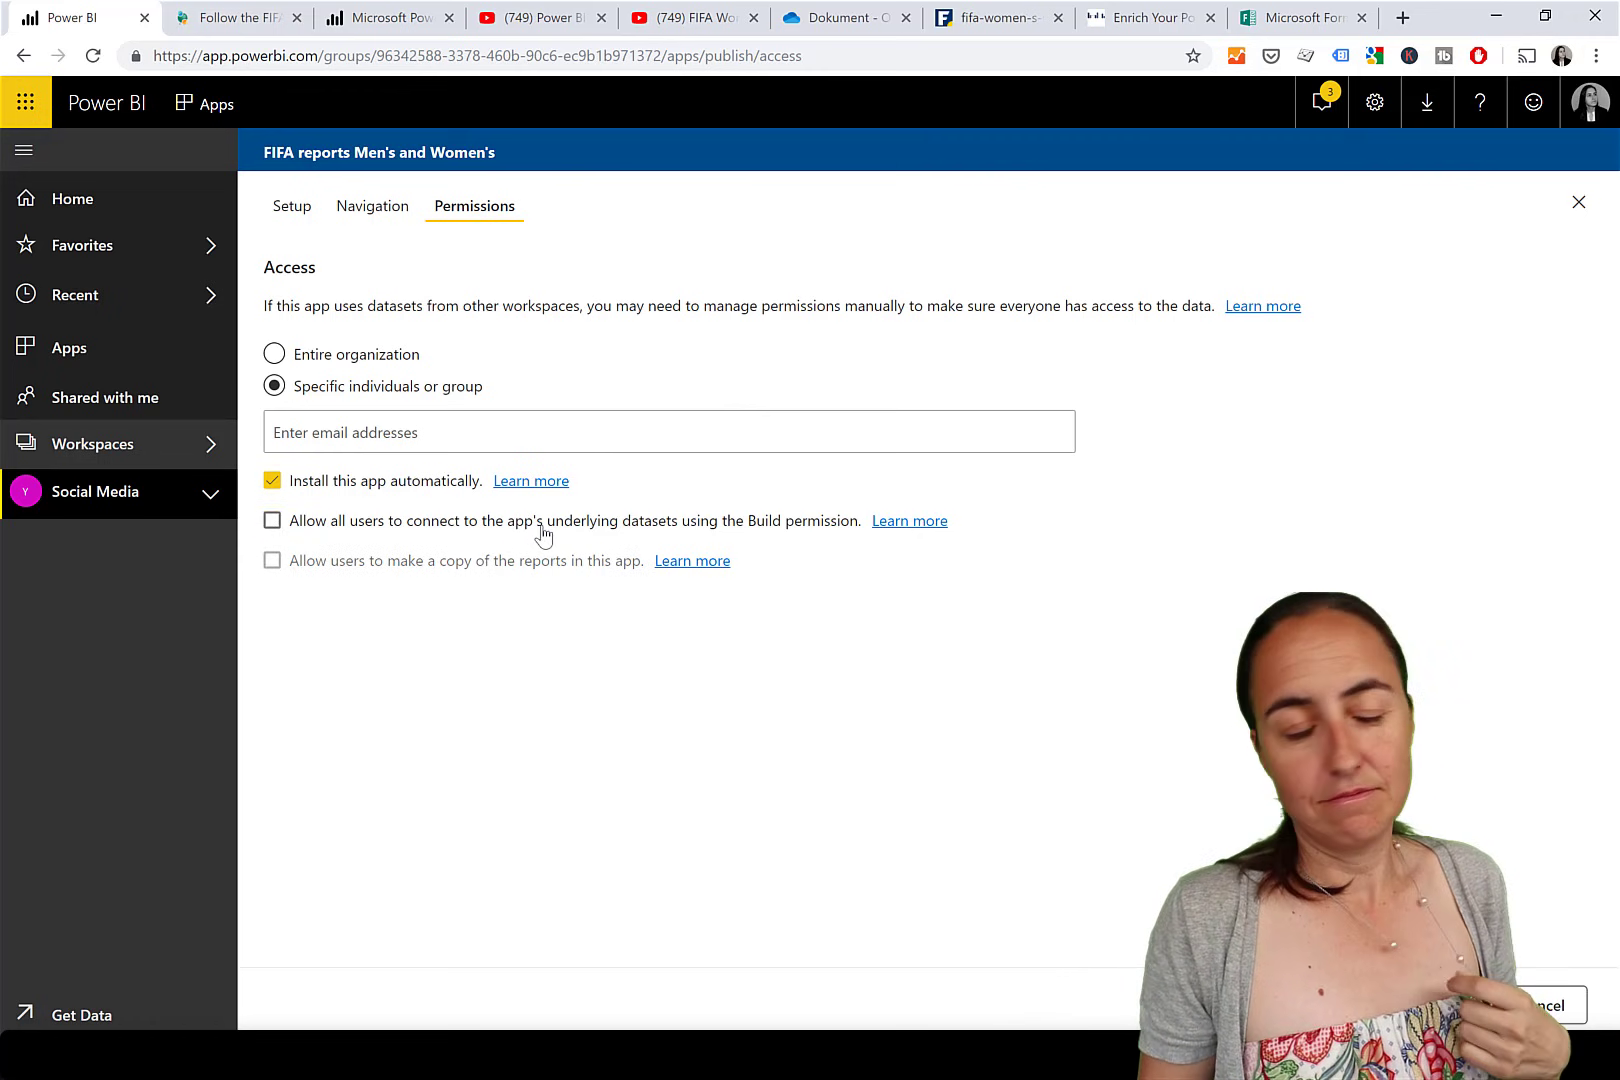
{"action": "left_click", "coordinate": [542, 528]}
{"action": "left_click", "coordinate": [329, 574]}
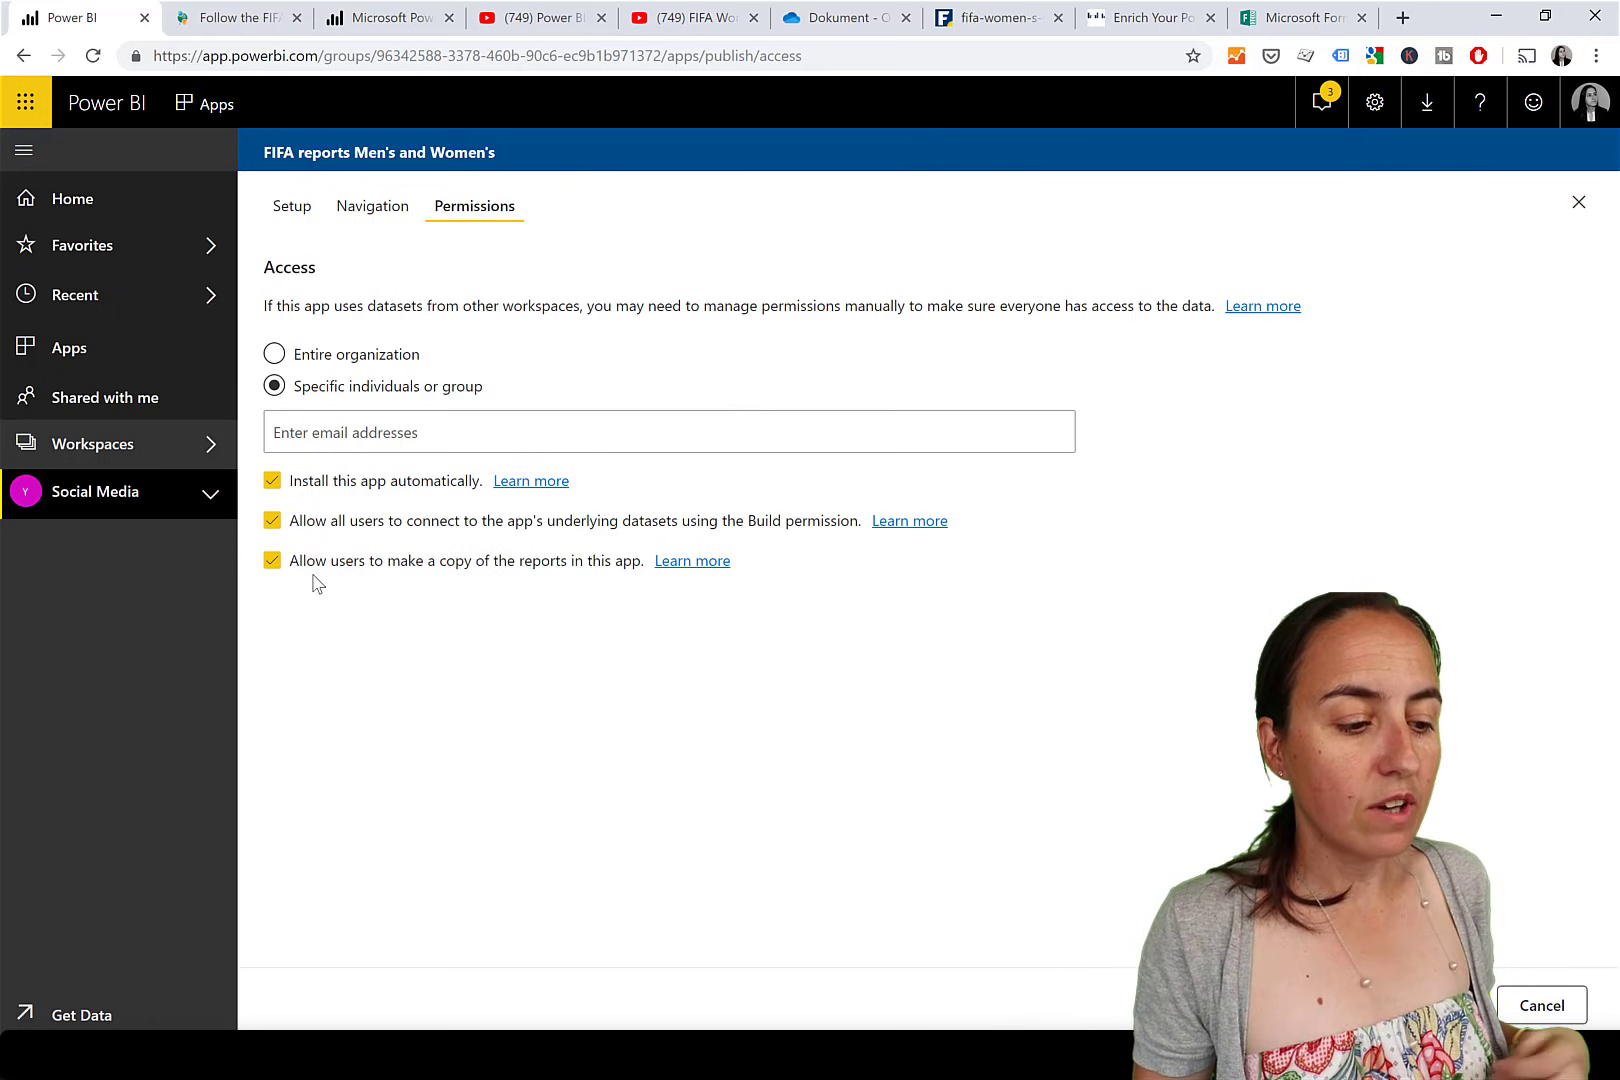
{"action": "mouse_move", "coordinate": [506, 575]}
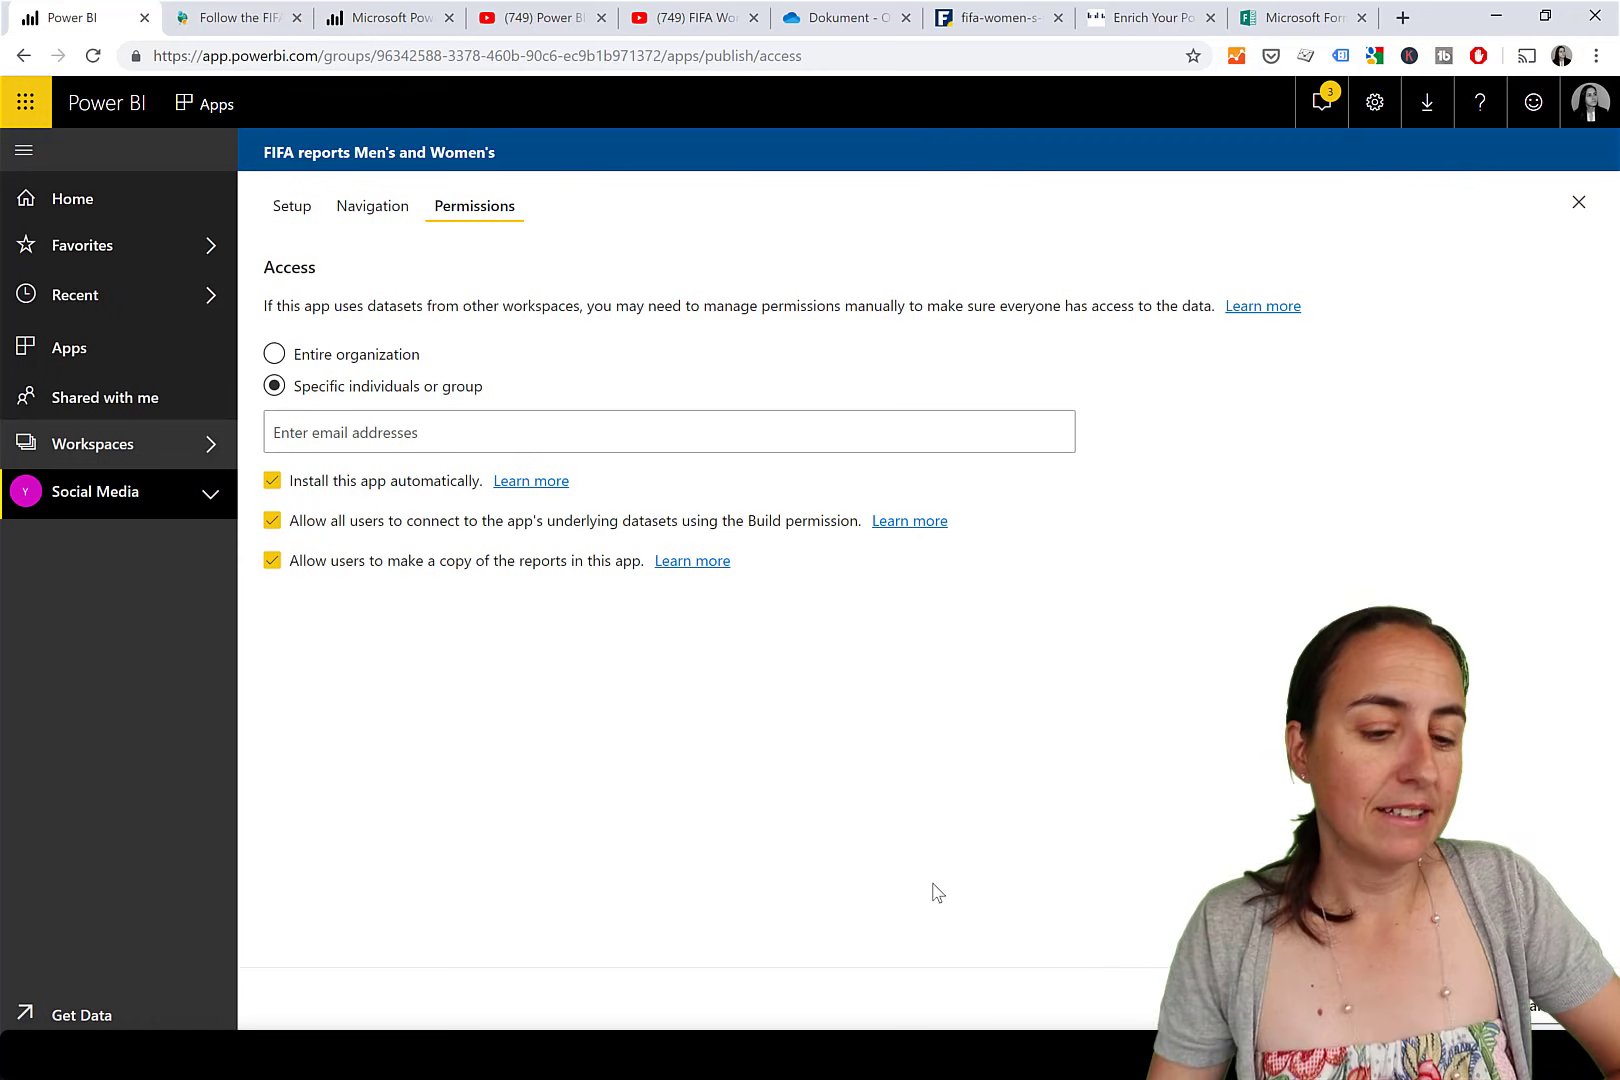
Publish the app to the entire organization, then open the published app.
{"action": "left_click", "coordinate": [1545, 1005]}
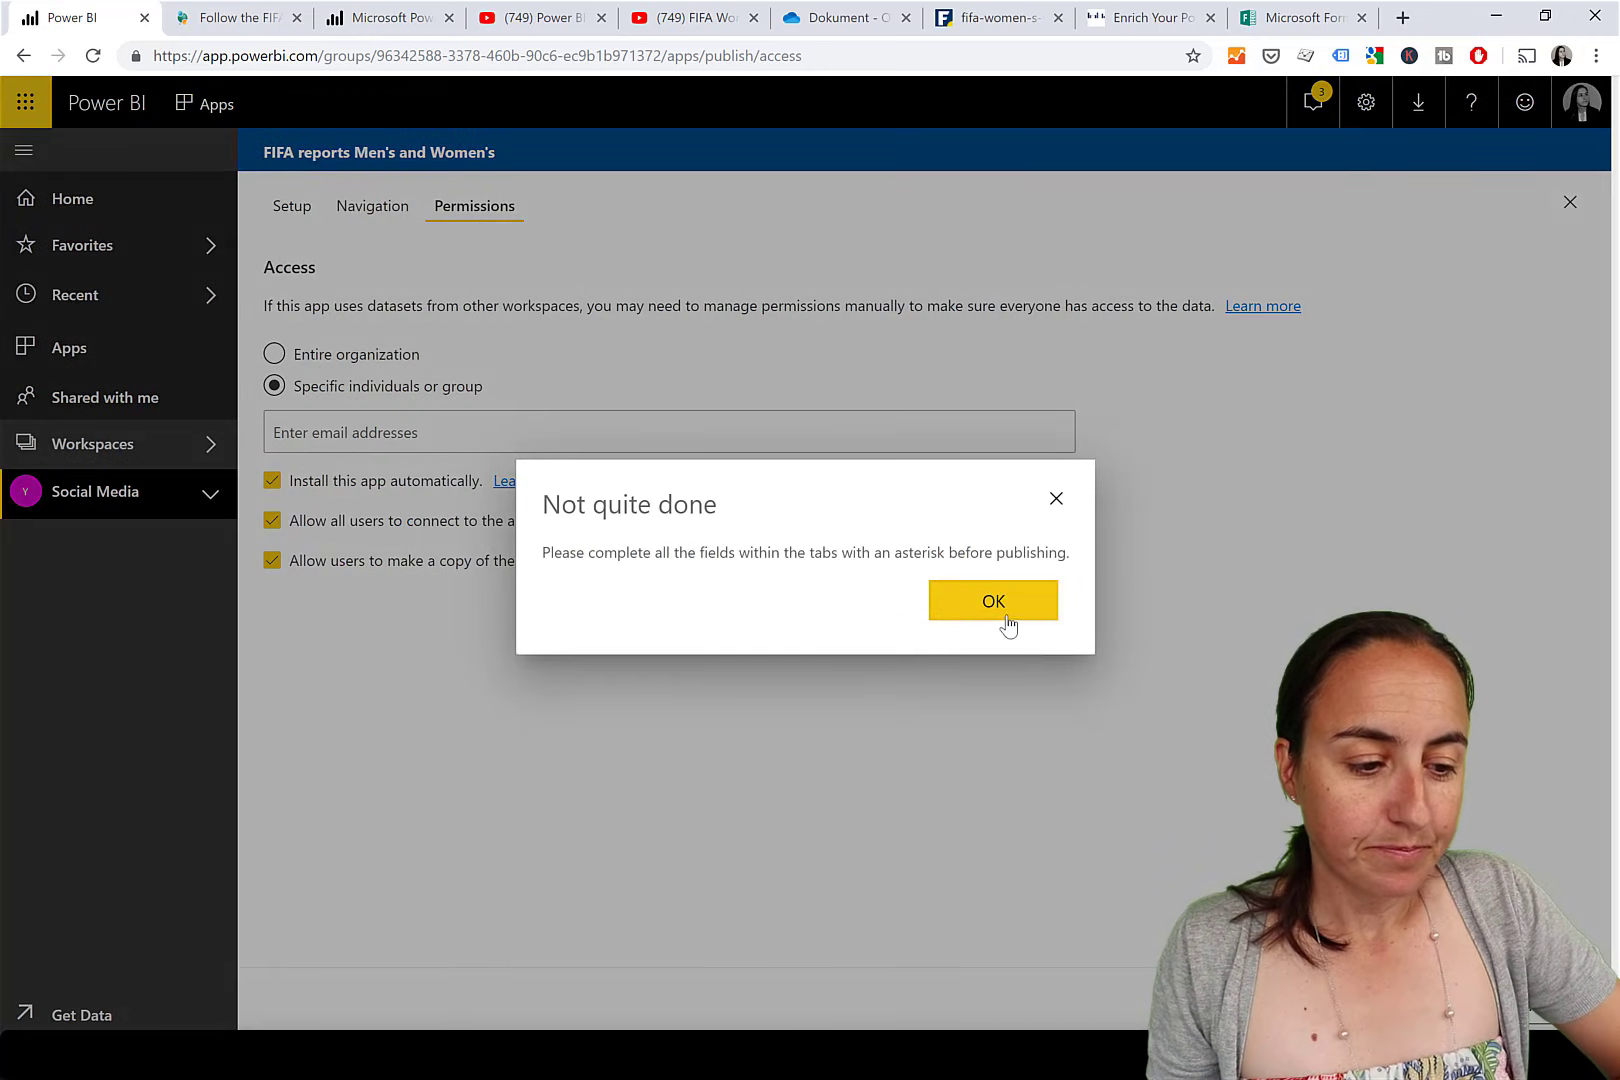
{"action": "left_click", "coordinate": [993, 601]}
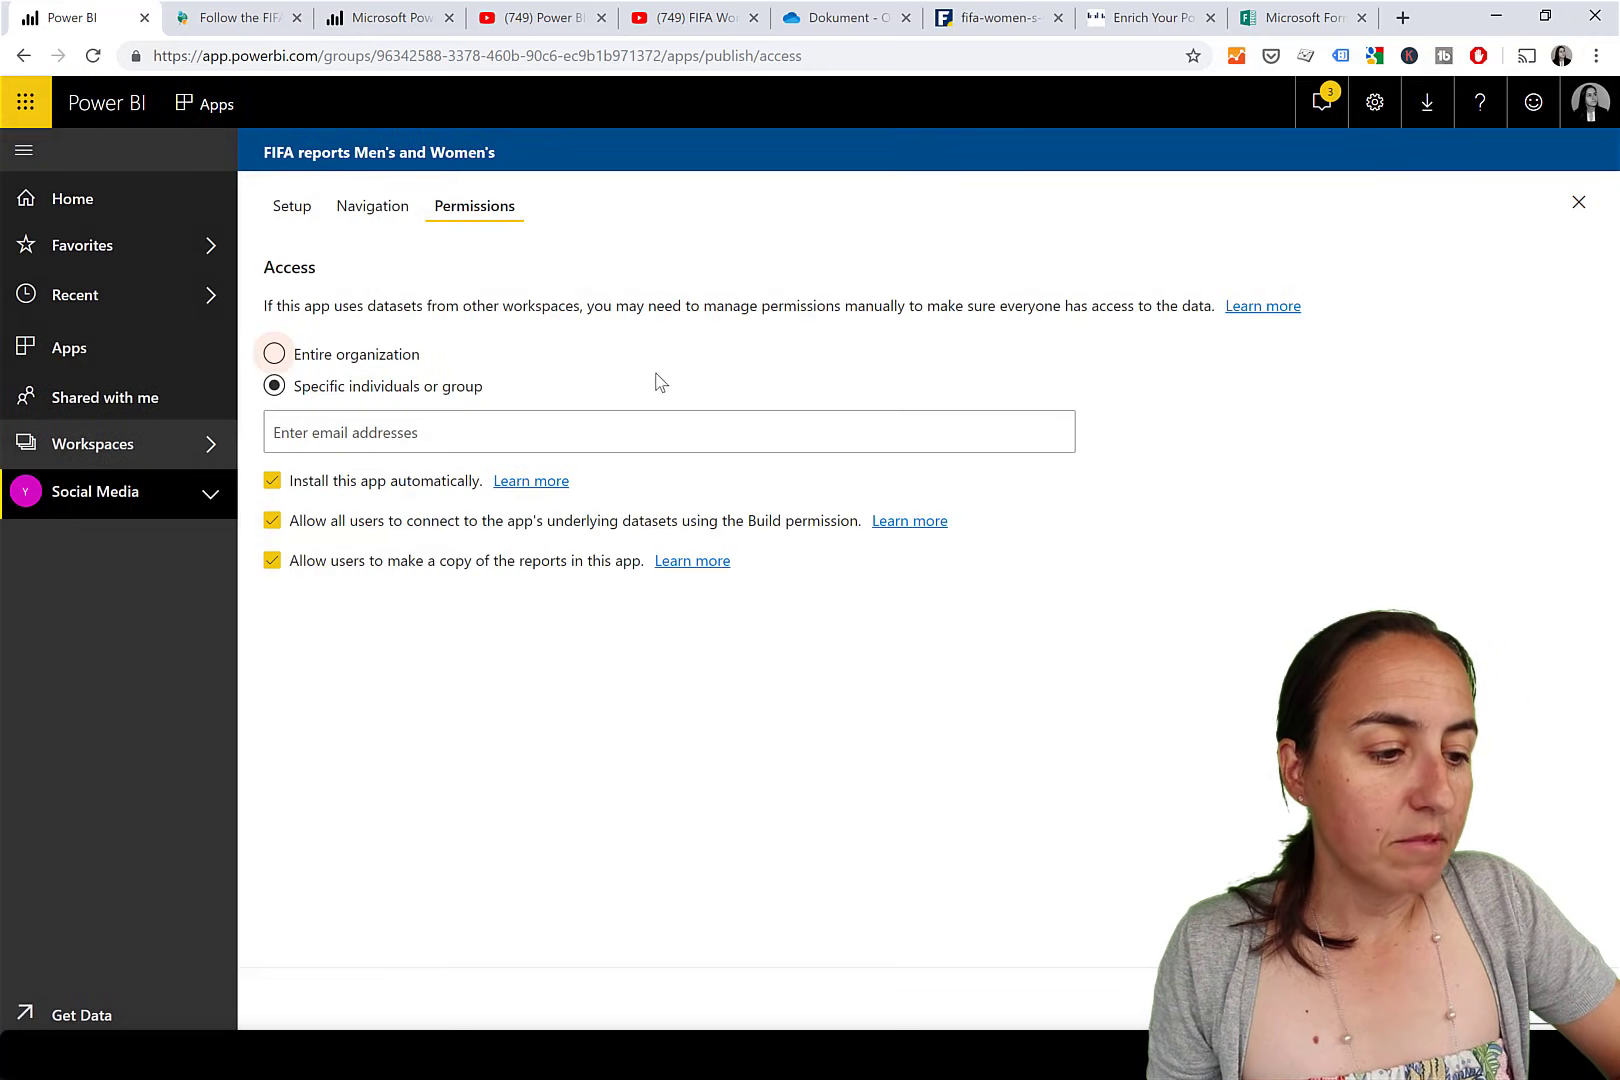
{"action": "left_click", "coordinate": [274, 353]}
{"action": "left_click", "coordinate": [1545, 1005]}
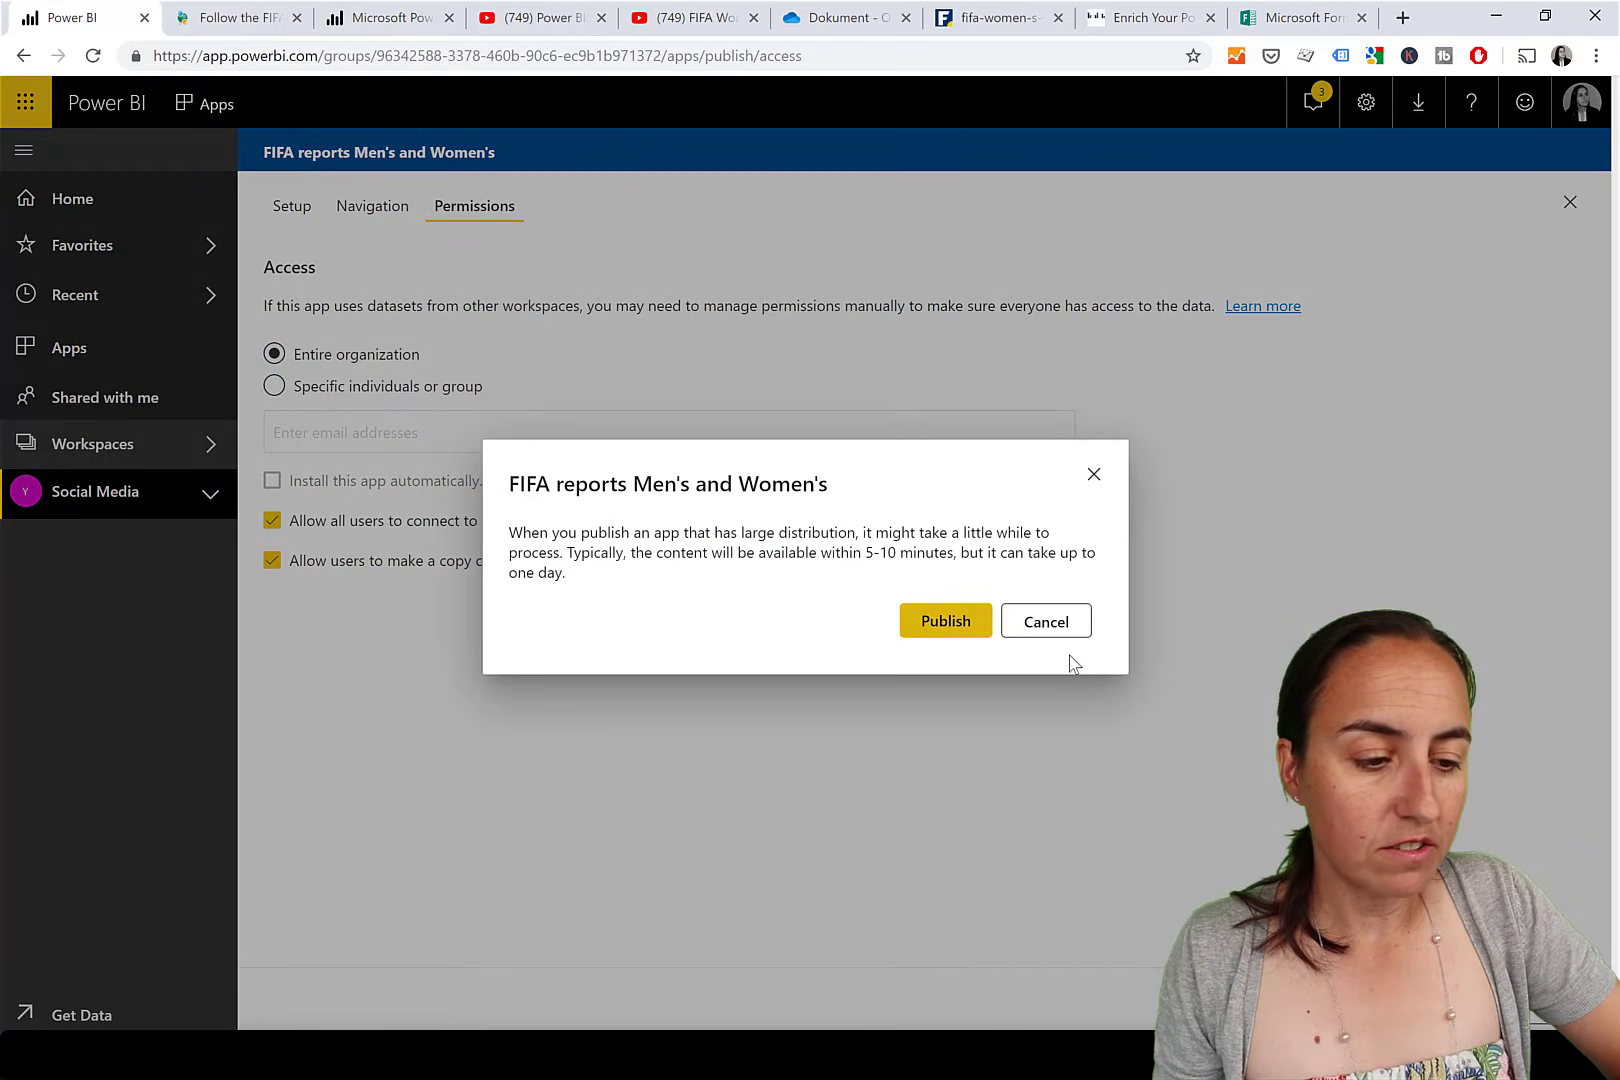
{"action": "left_click", "coordinate": [945, 621]}
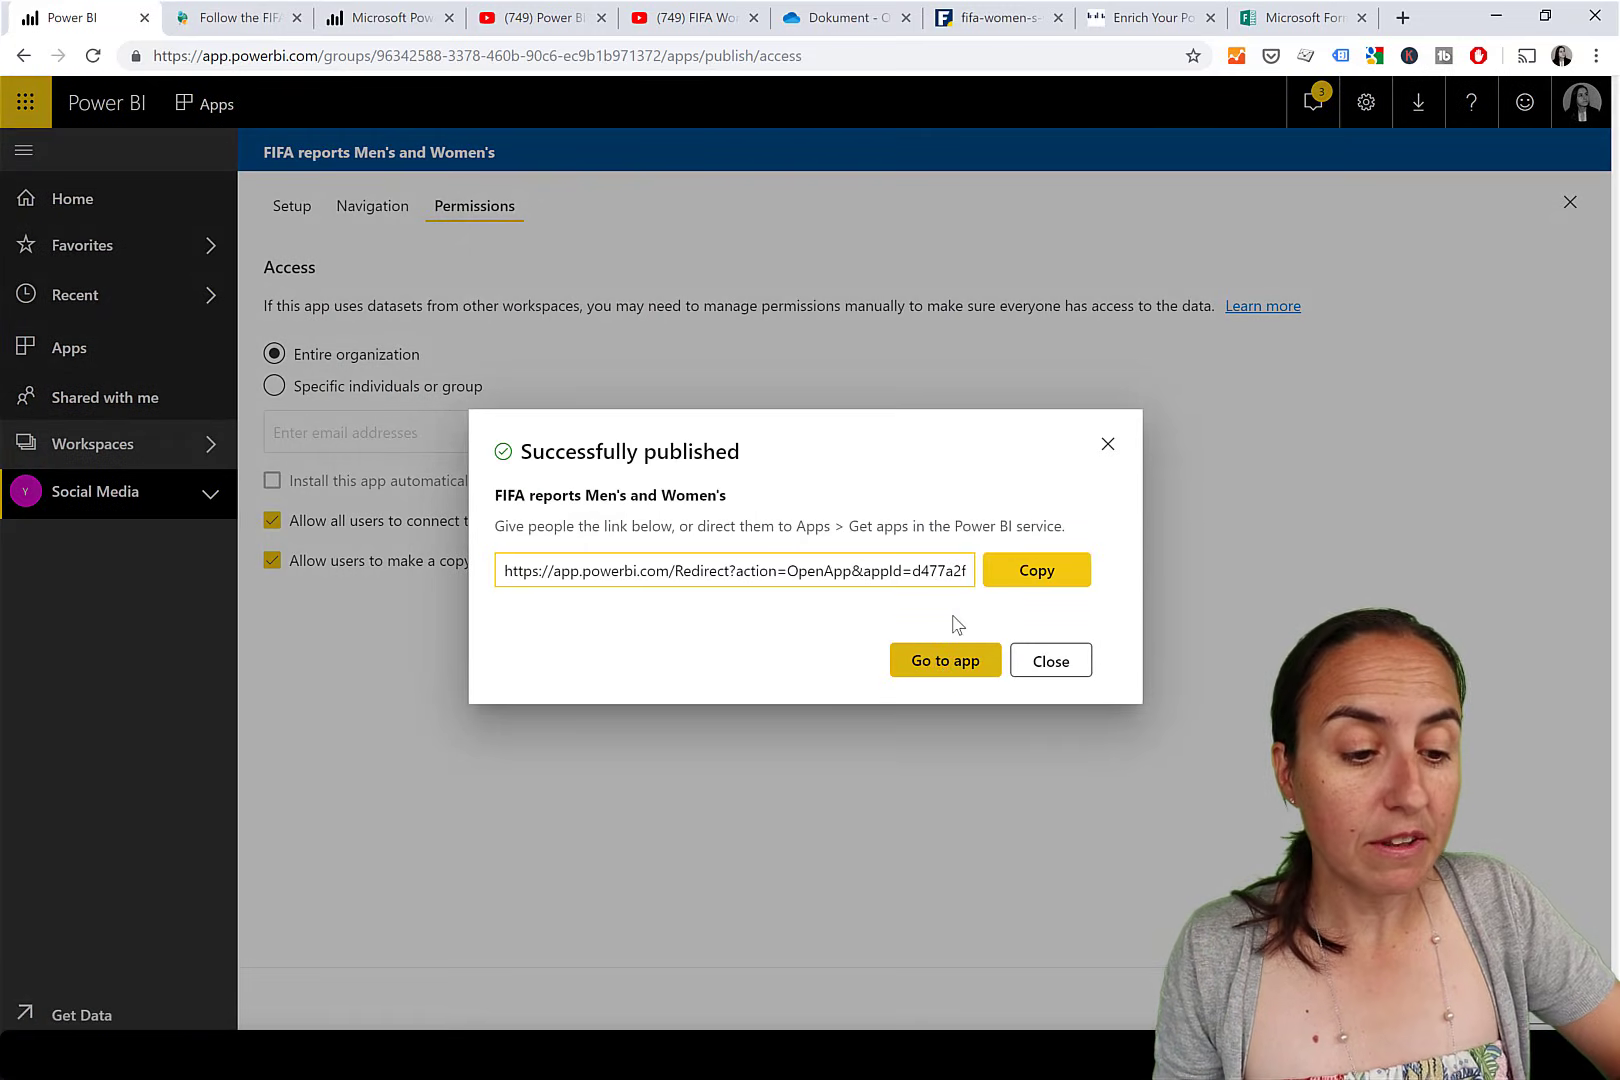
{"action": "left_click", "coordinate": [953, 666]}
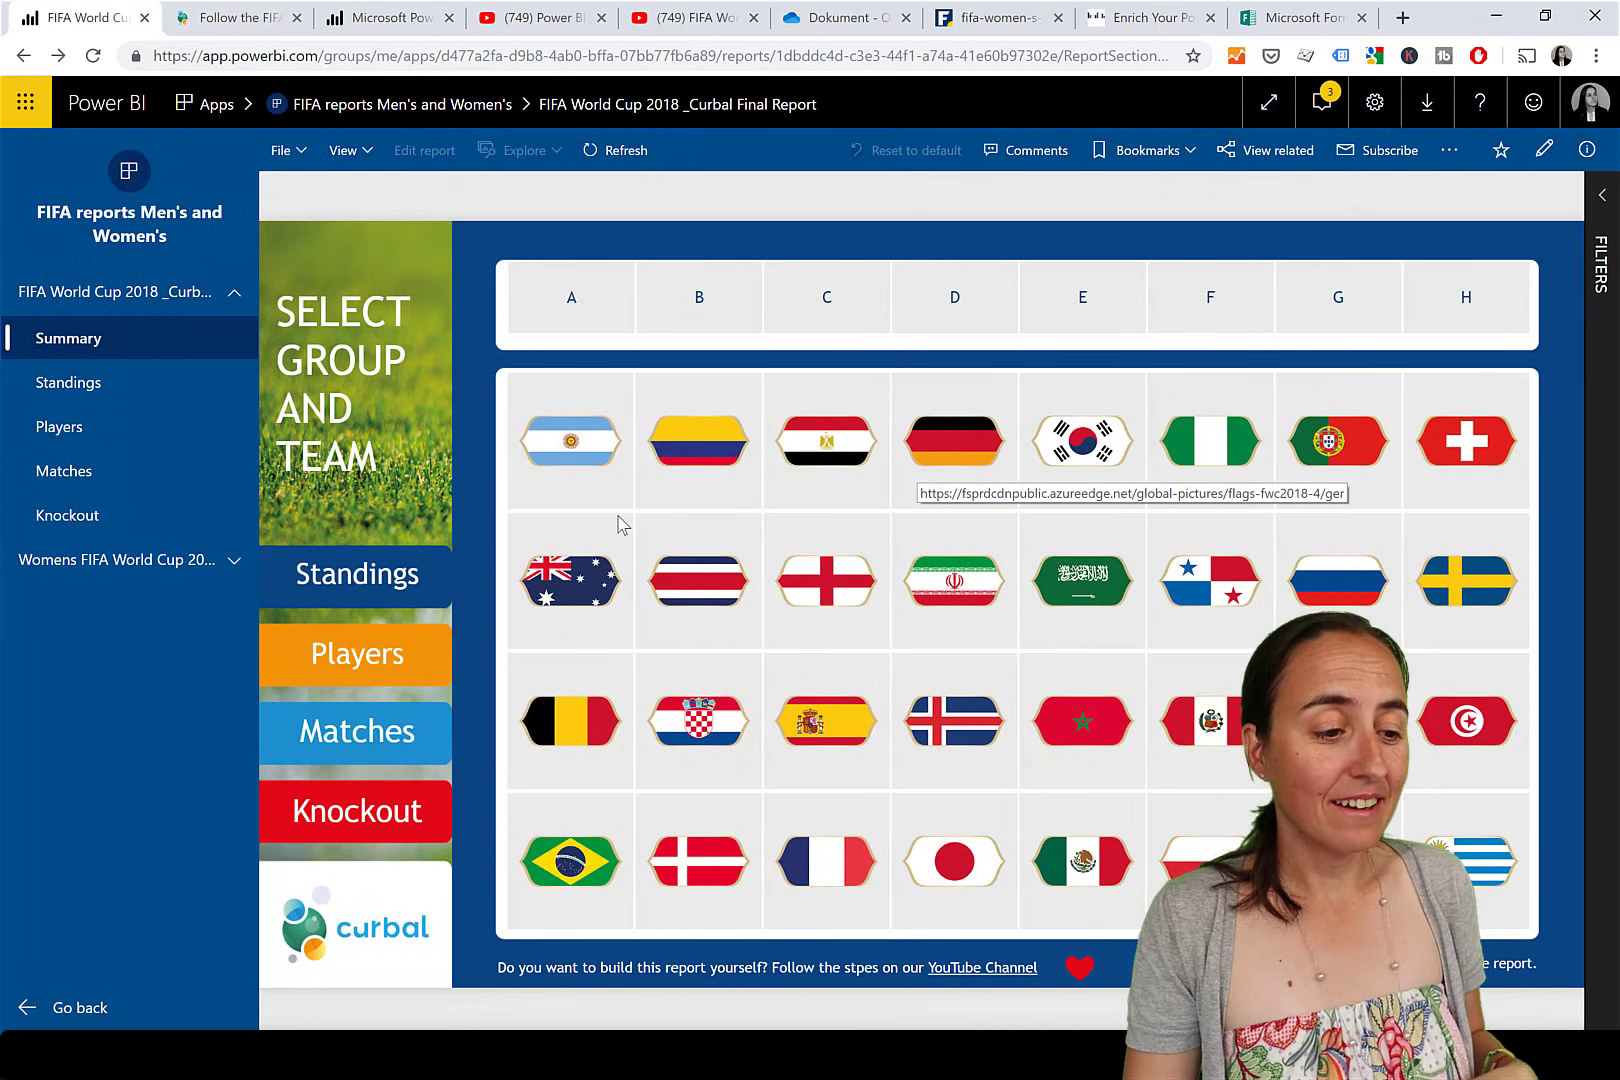
{"action": "left_click", "coordinate": [256, 150]}
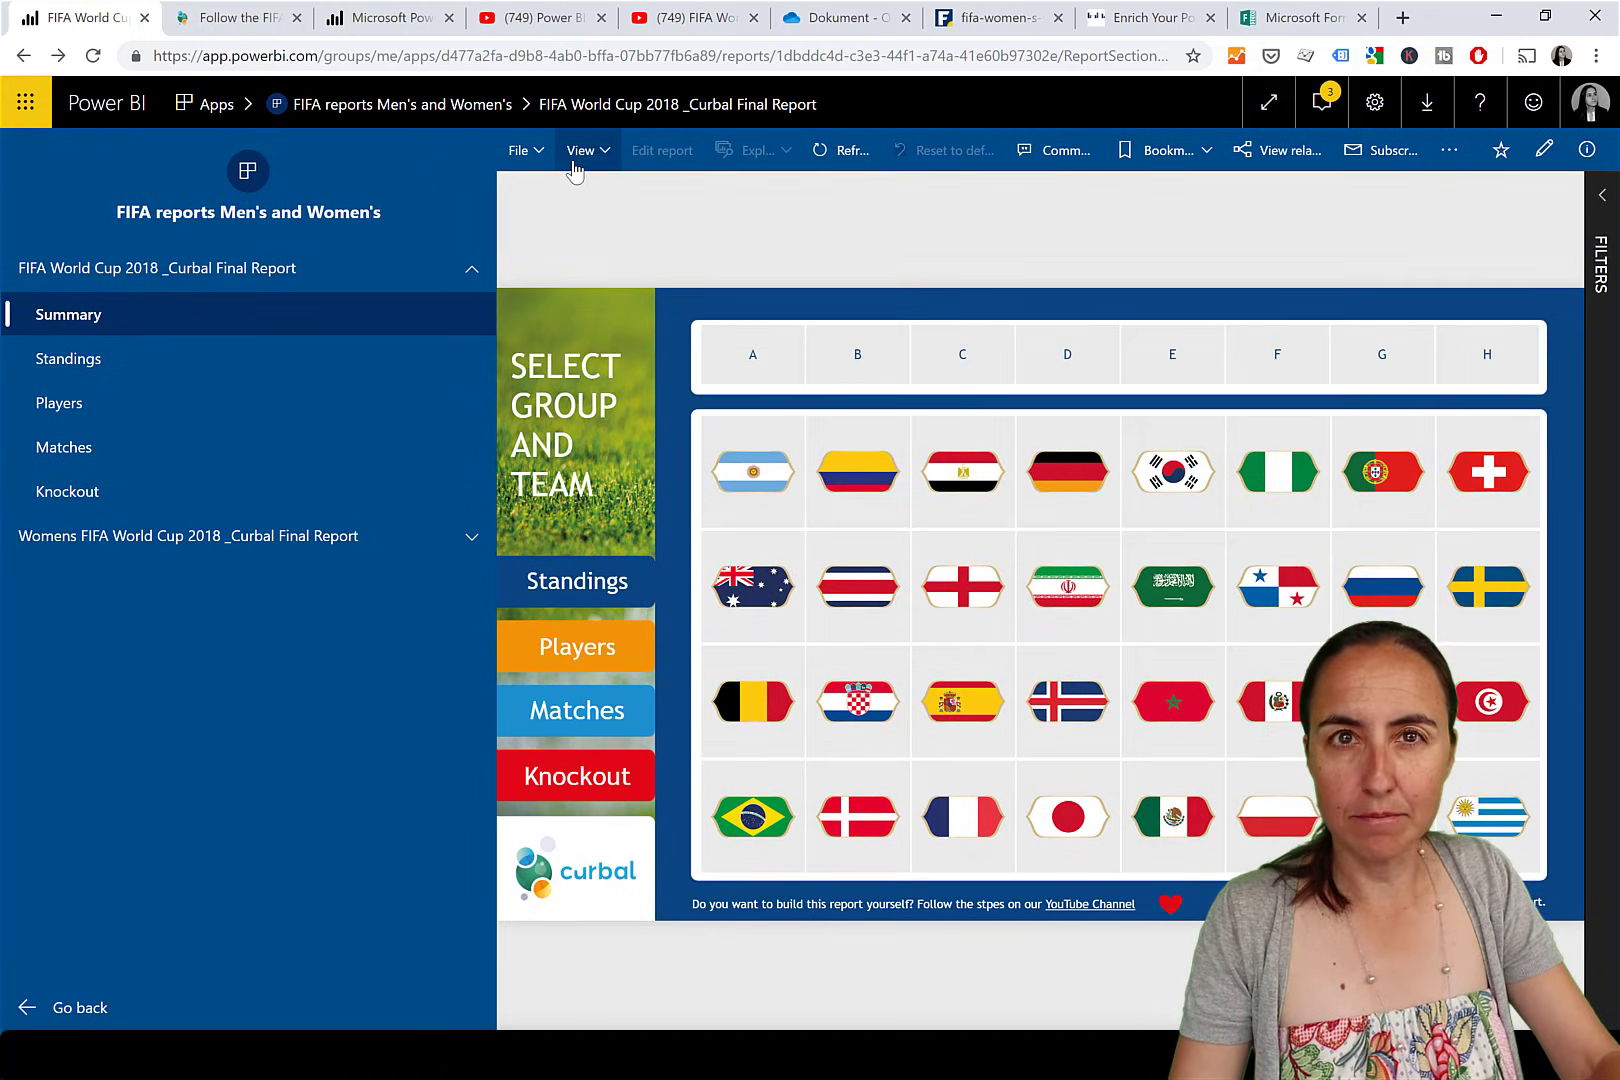
{"action": "left_click_drag", "start_coordinate": [497, 207], "coordinate": [262, 207]}
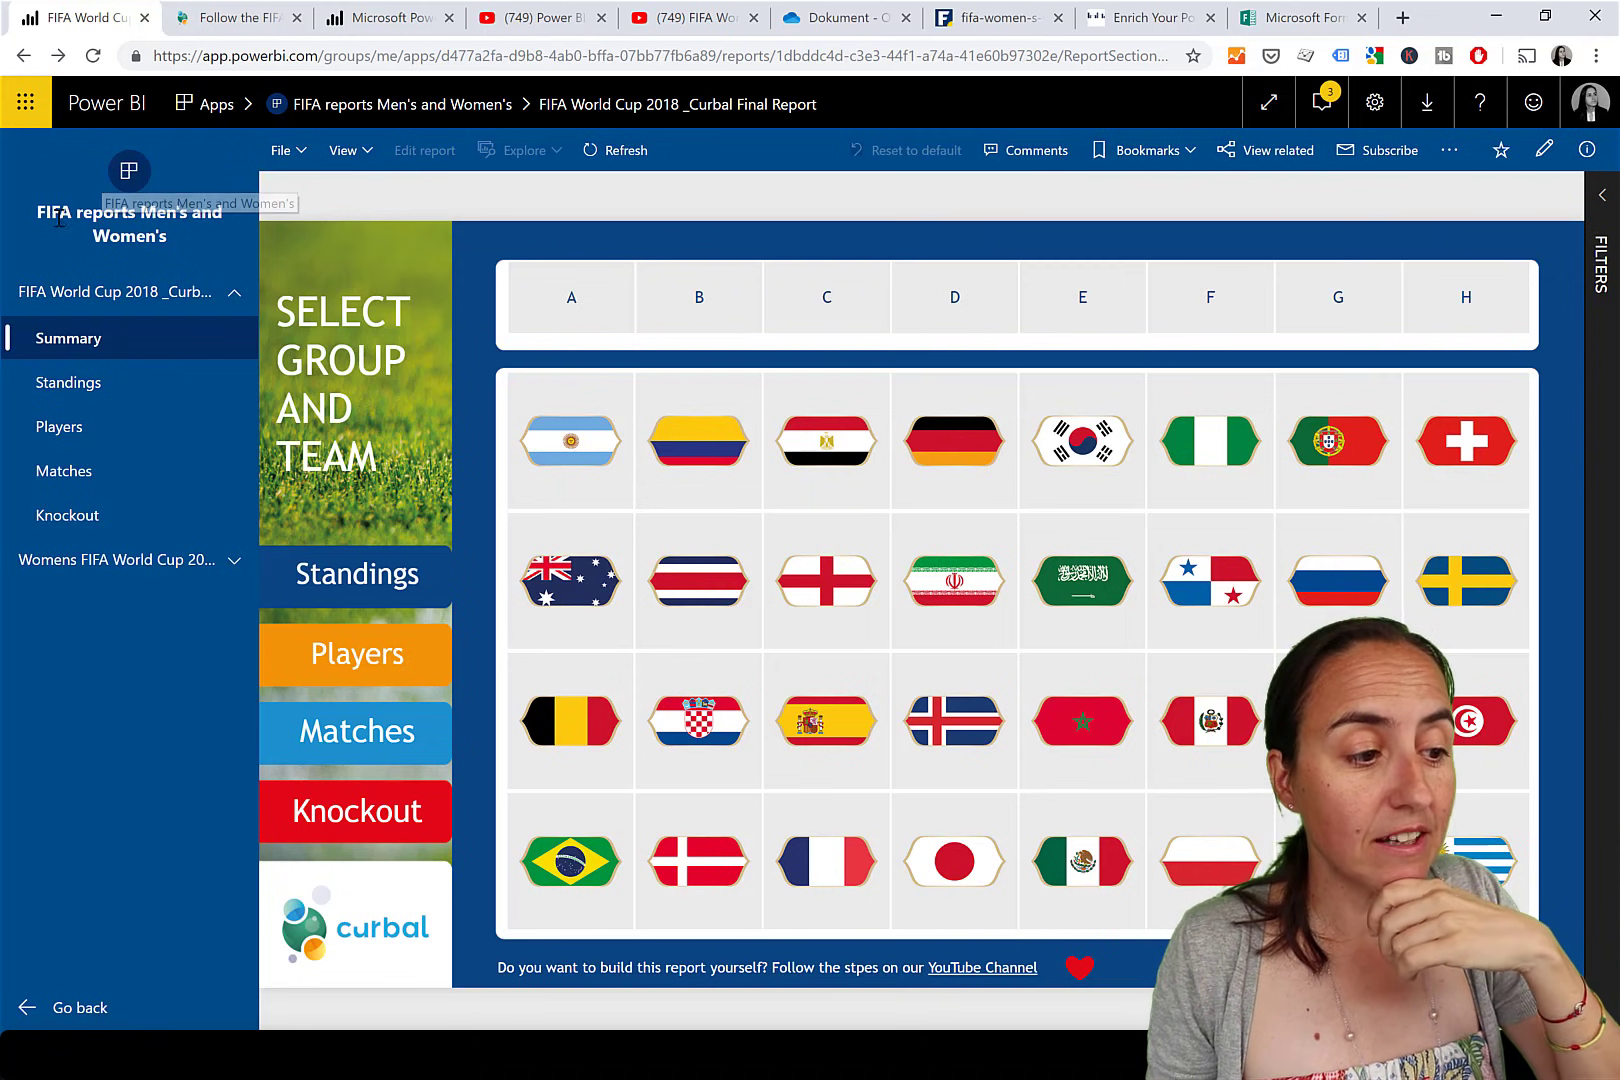
{"action": "left_click_drag", "start_coordinate": [58, 214], "coordinate": [192, 240]}
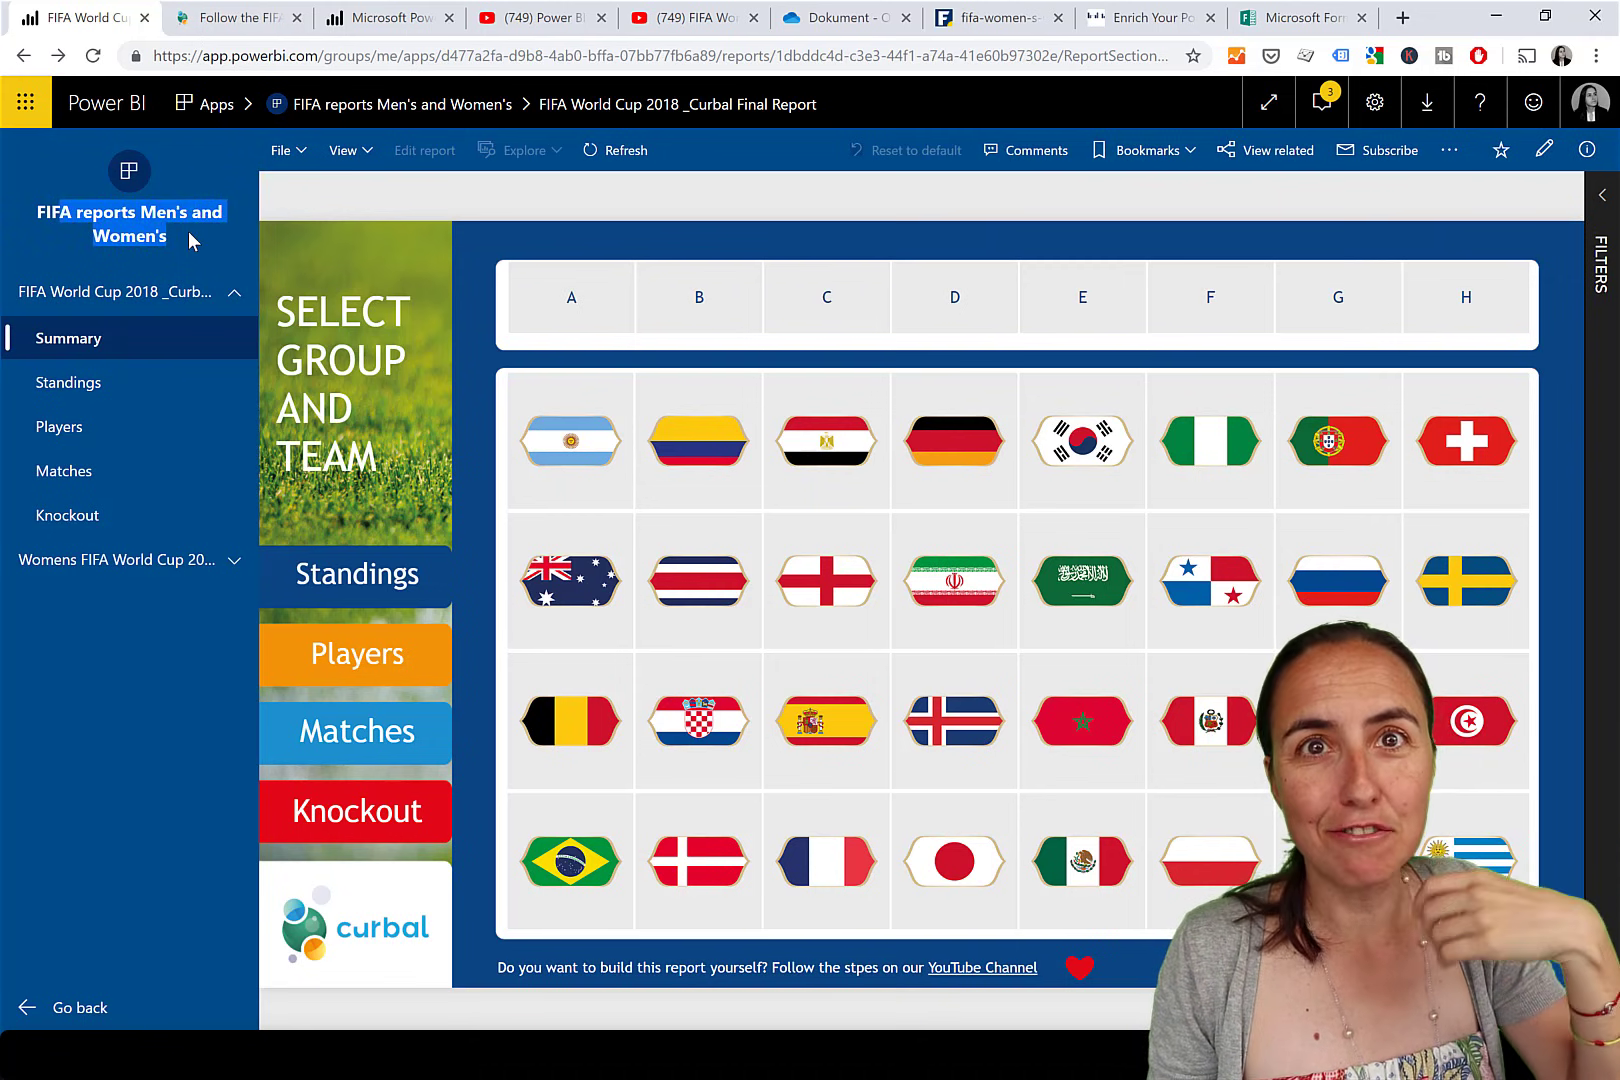
{"action": "left_click", "coordinate": [189, 265]}
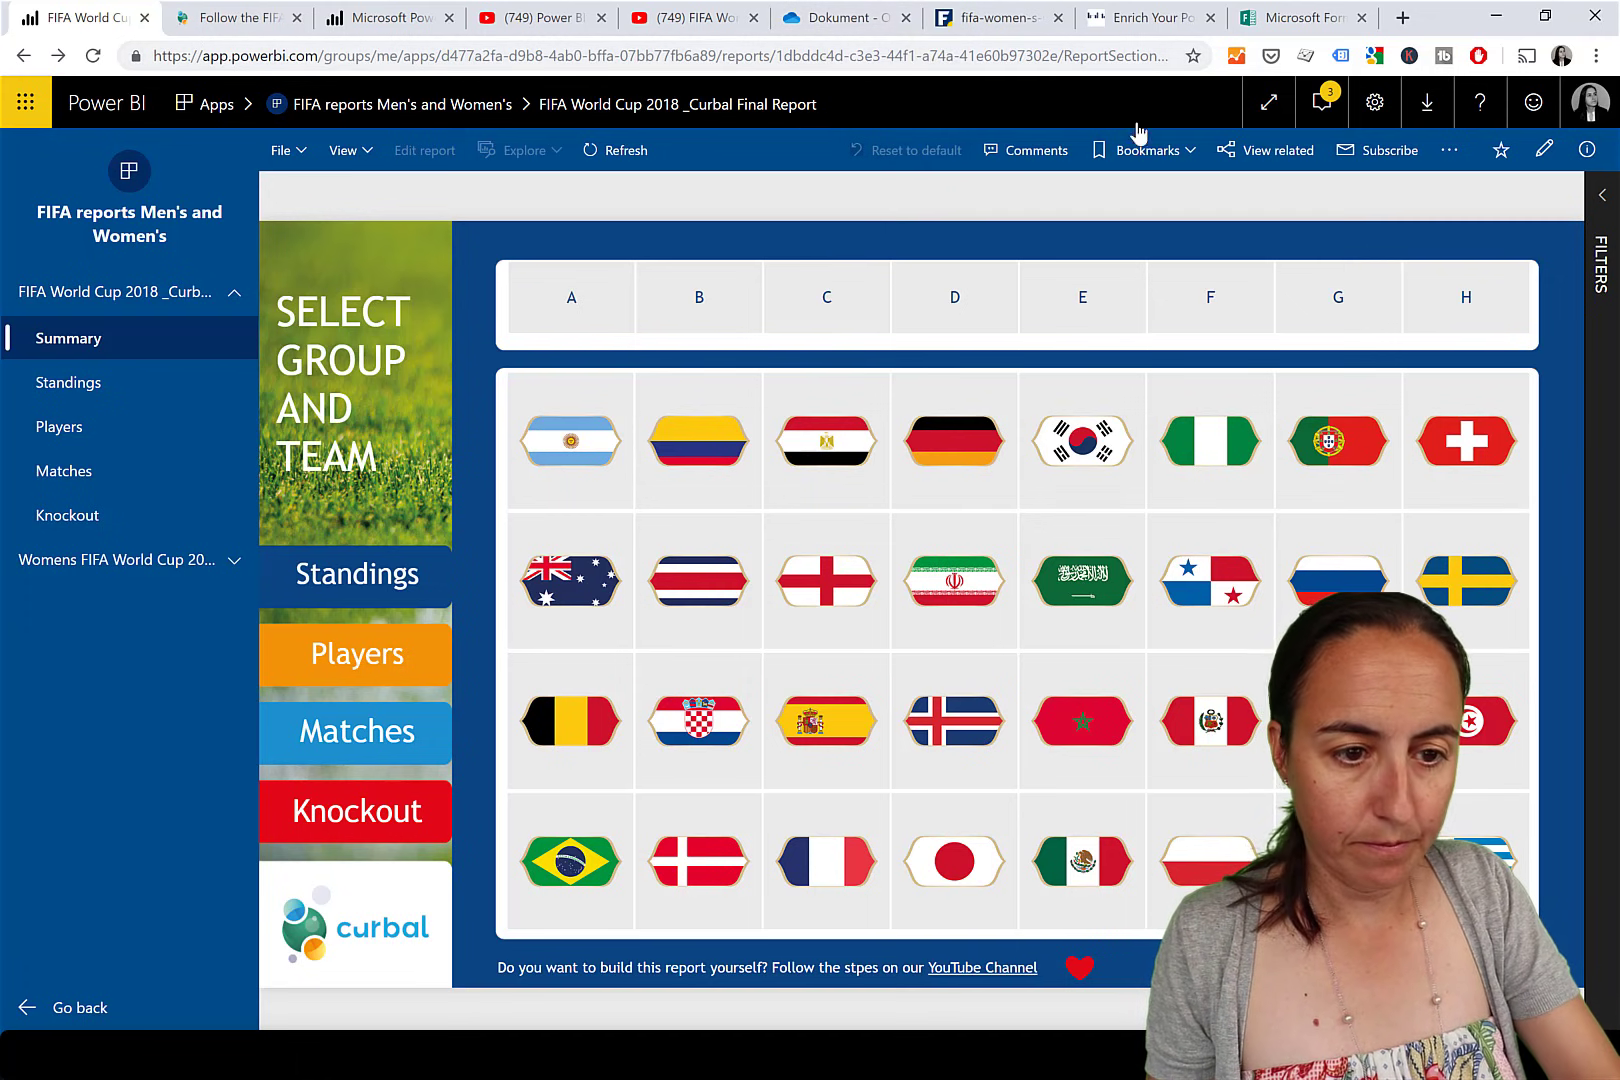
{"action": "left_click", "coordinate": [1268, 102]}
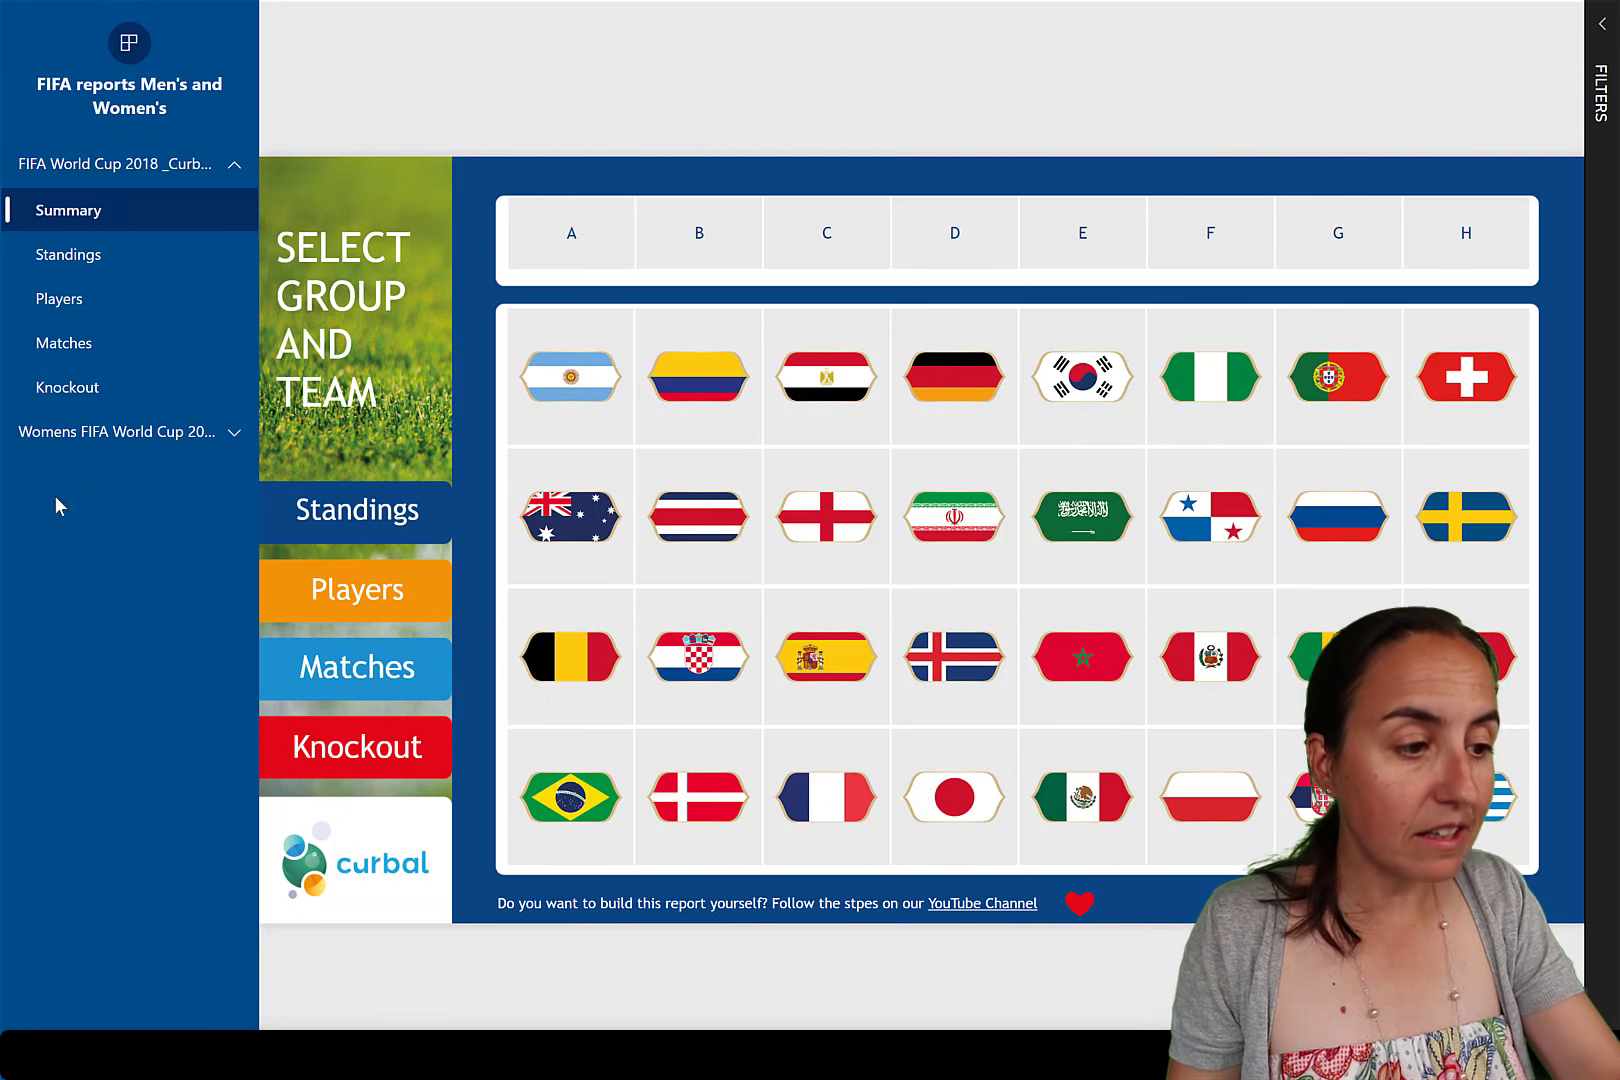
{"action": "key", "text": "Escape"}
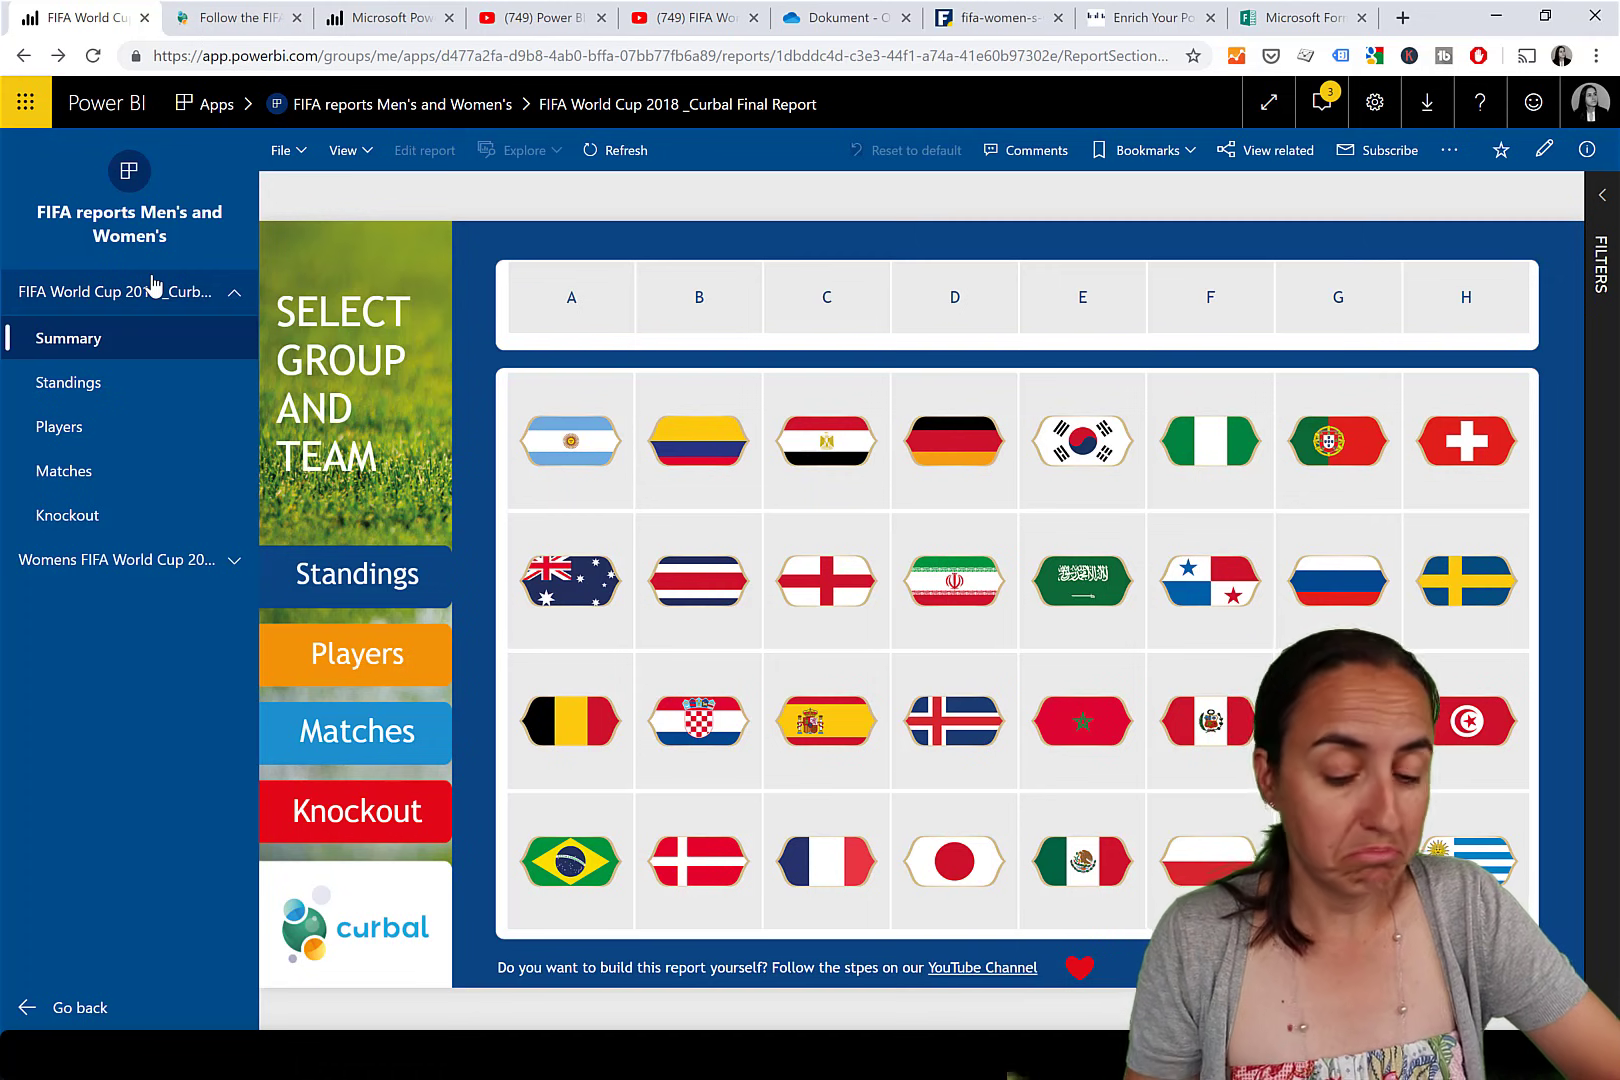
Go back to the FIFA reports app's publish settings and show its Navigation page.
{"action": "left_click", "coordinate": [80, 1010]}
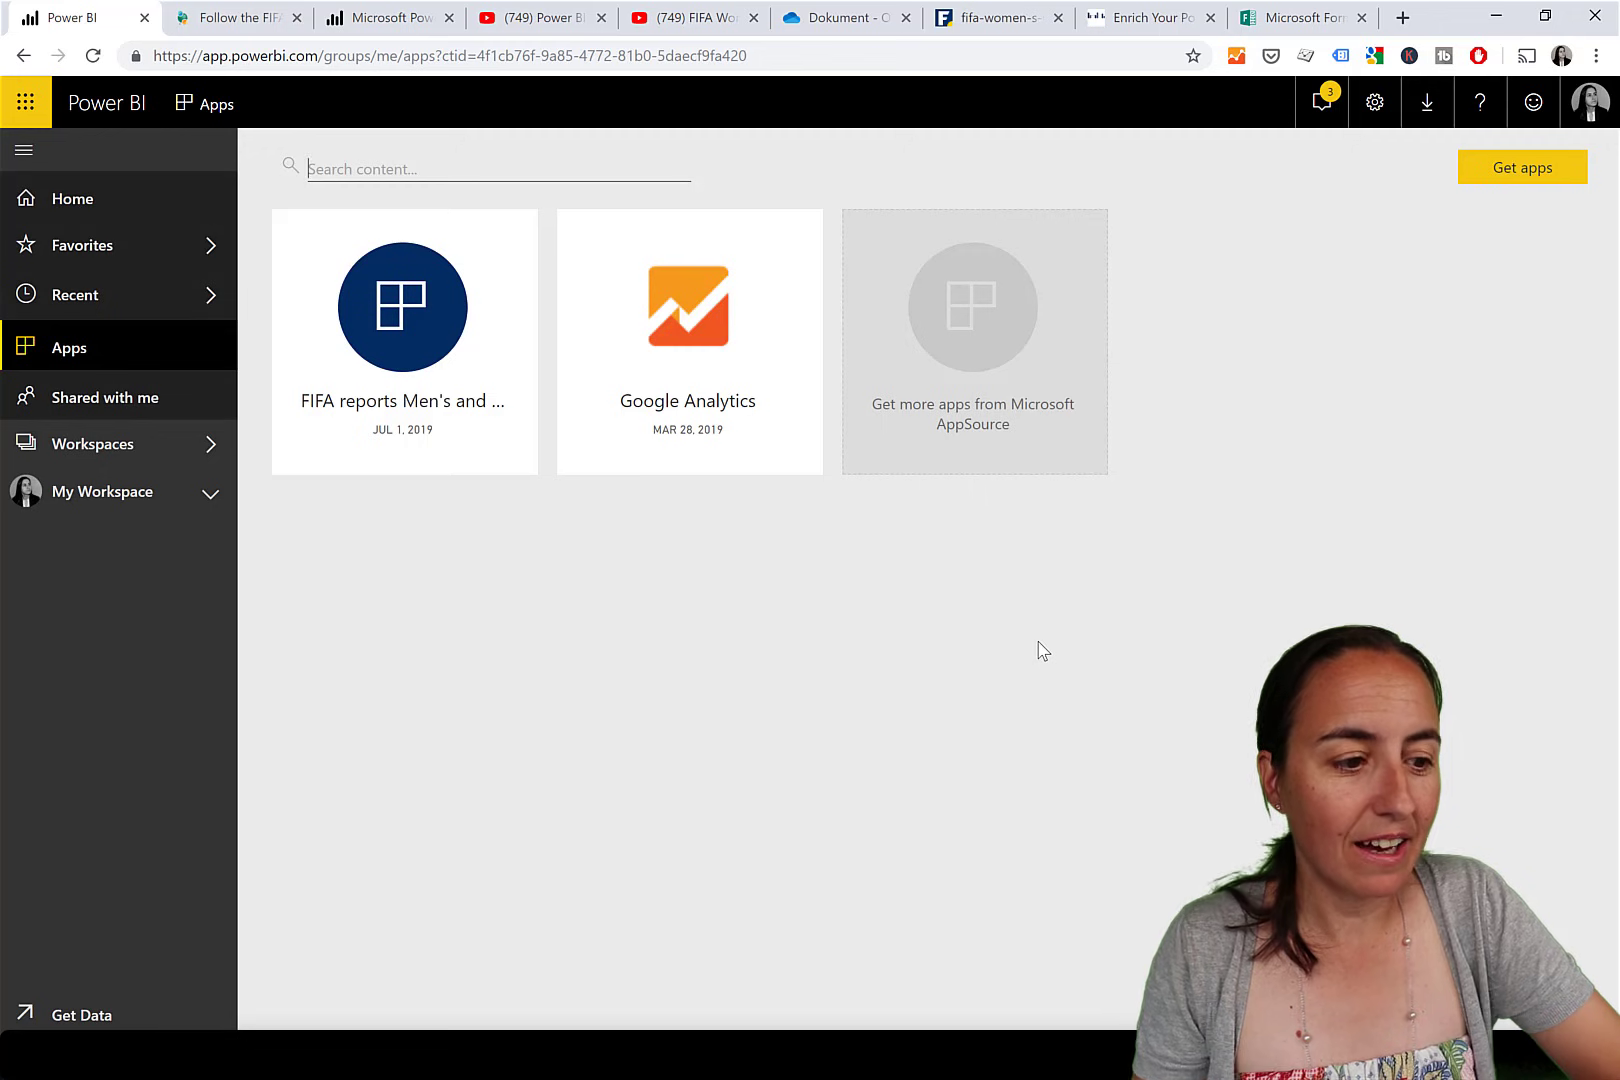
{"action": "left_click", "coordinate": [23, 56]}
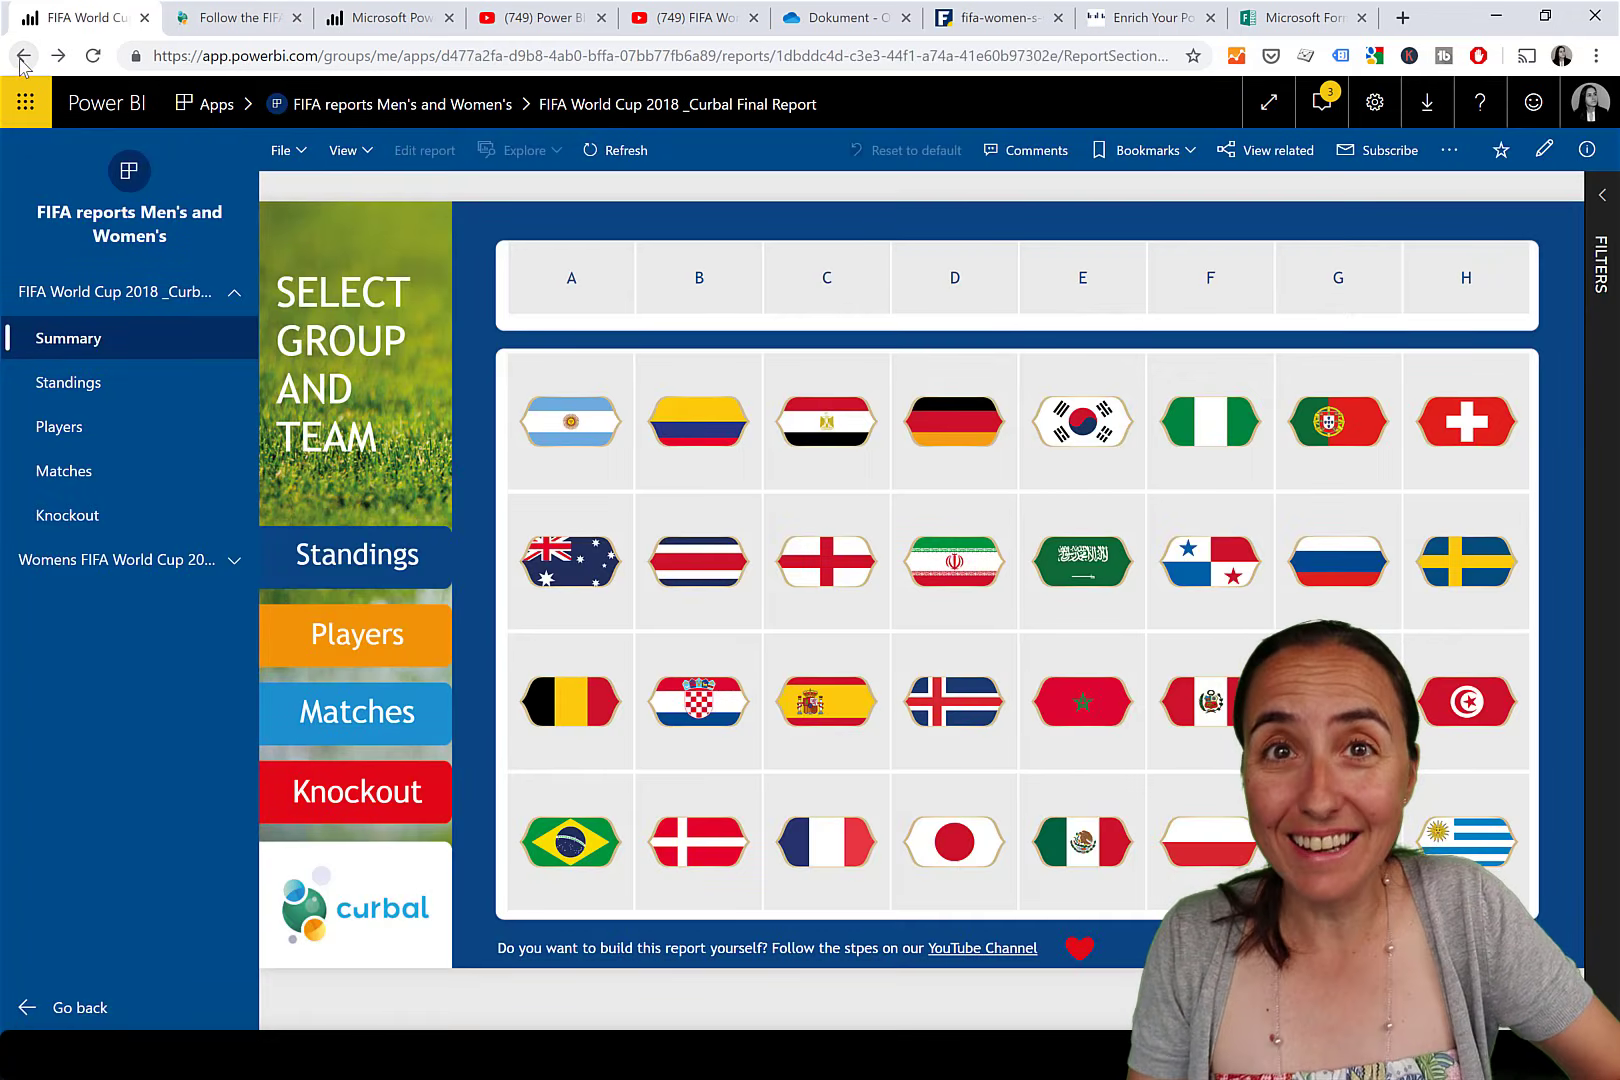
{"action": "left_click", "coordinate": [23, 58]}
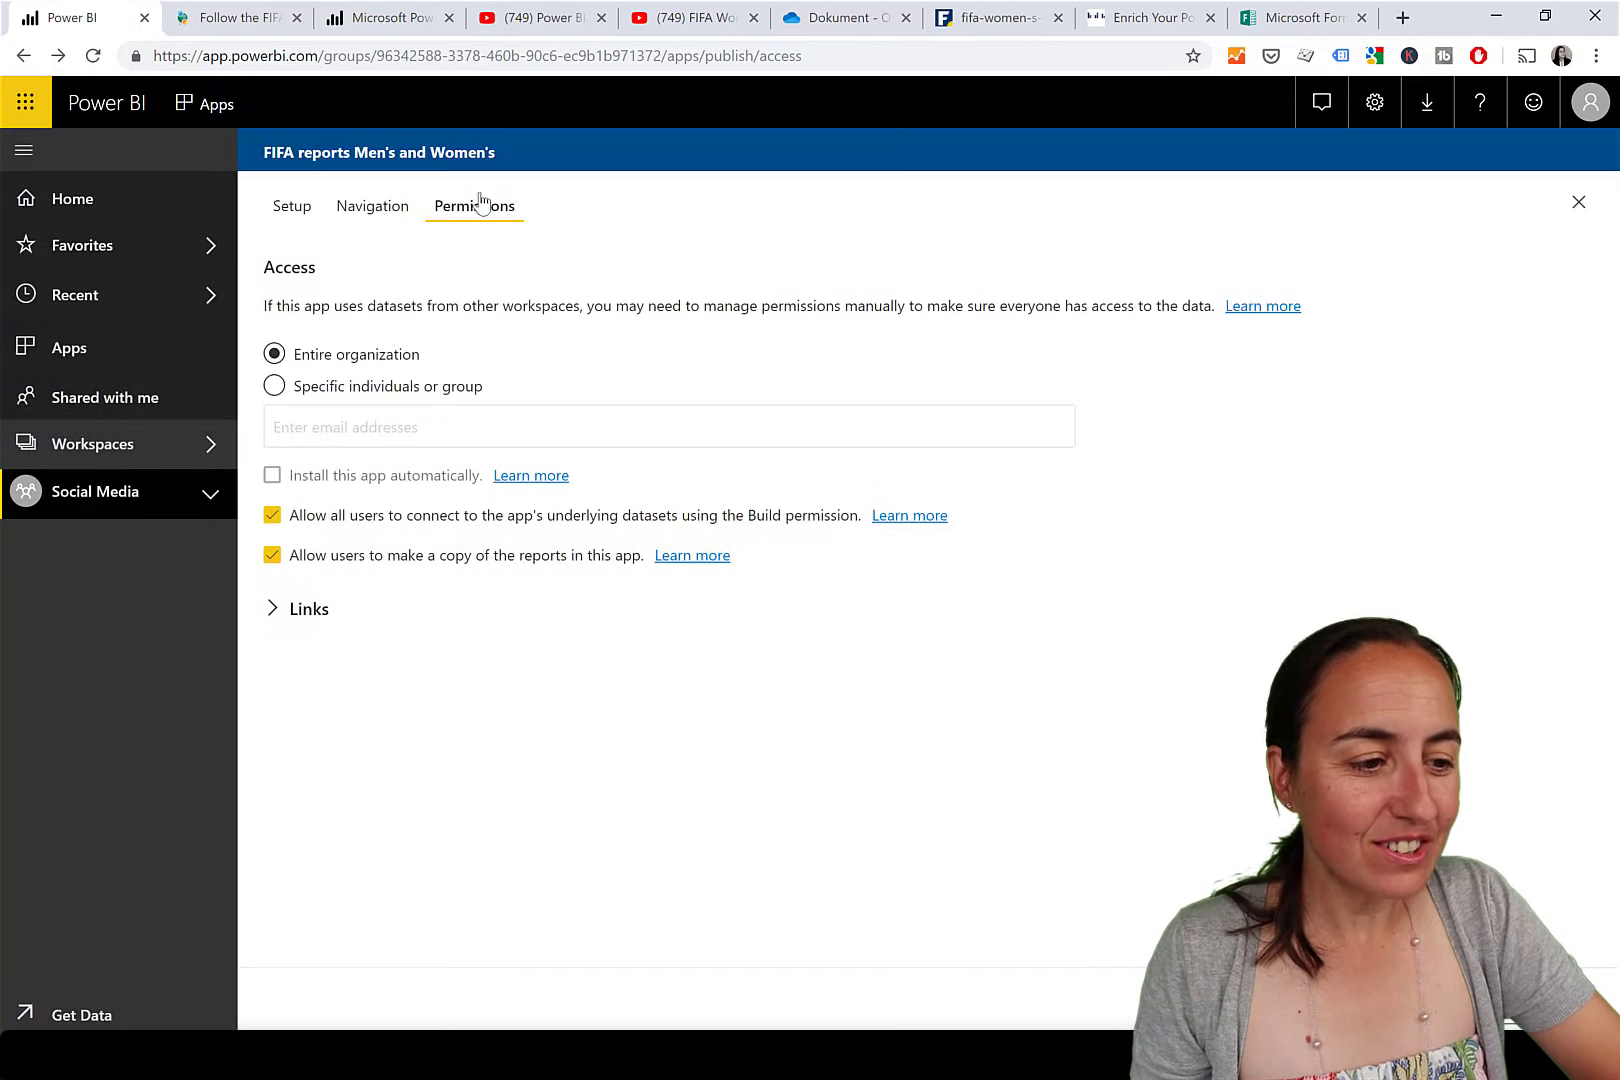
{"action": "left_click", "coordinate": [375, 208]}
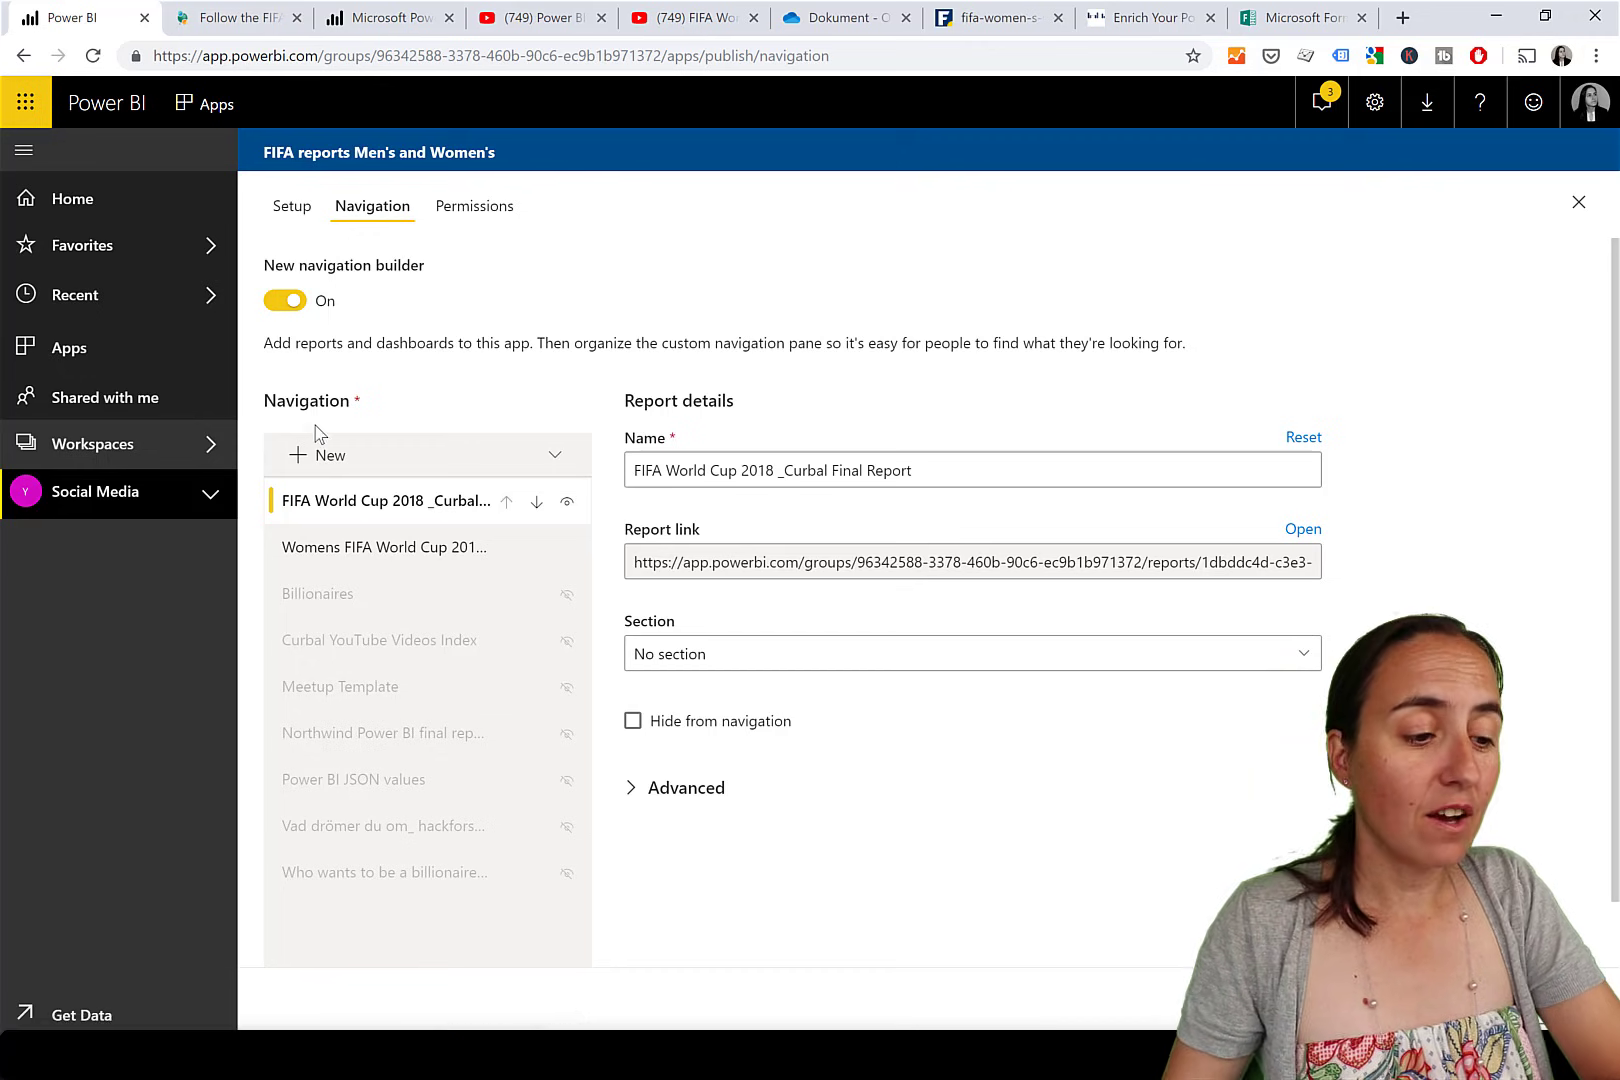
Add a new navigation section named 'Power BI Reports'.
{"action": "left_click", "coordinate": [320, 458]}
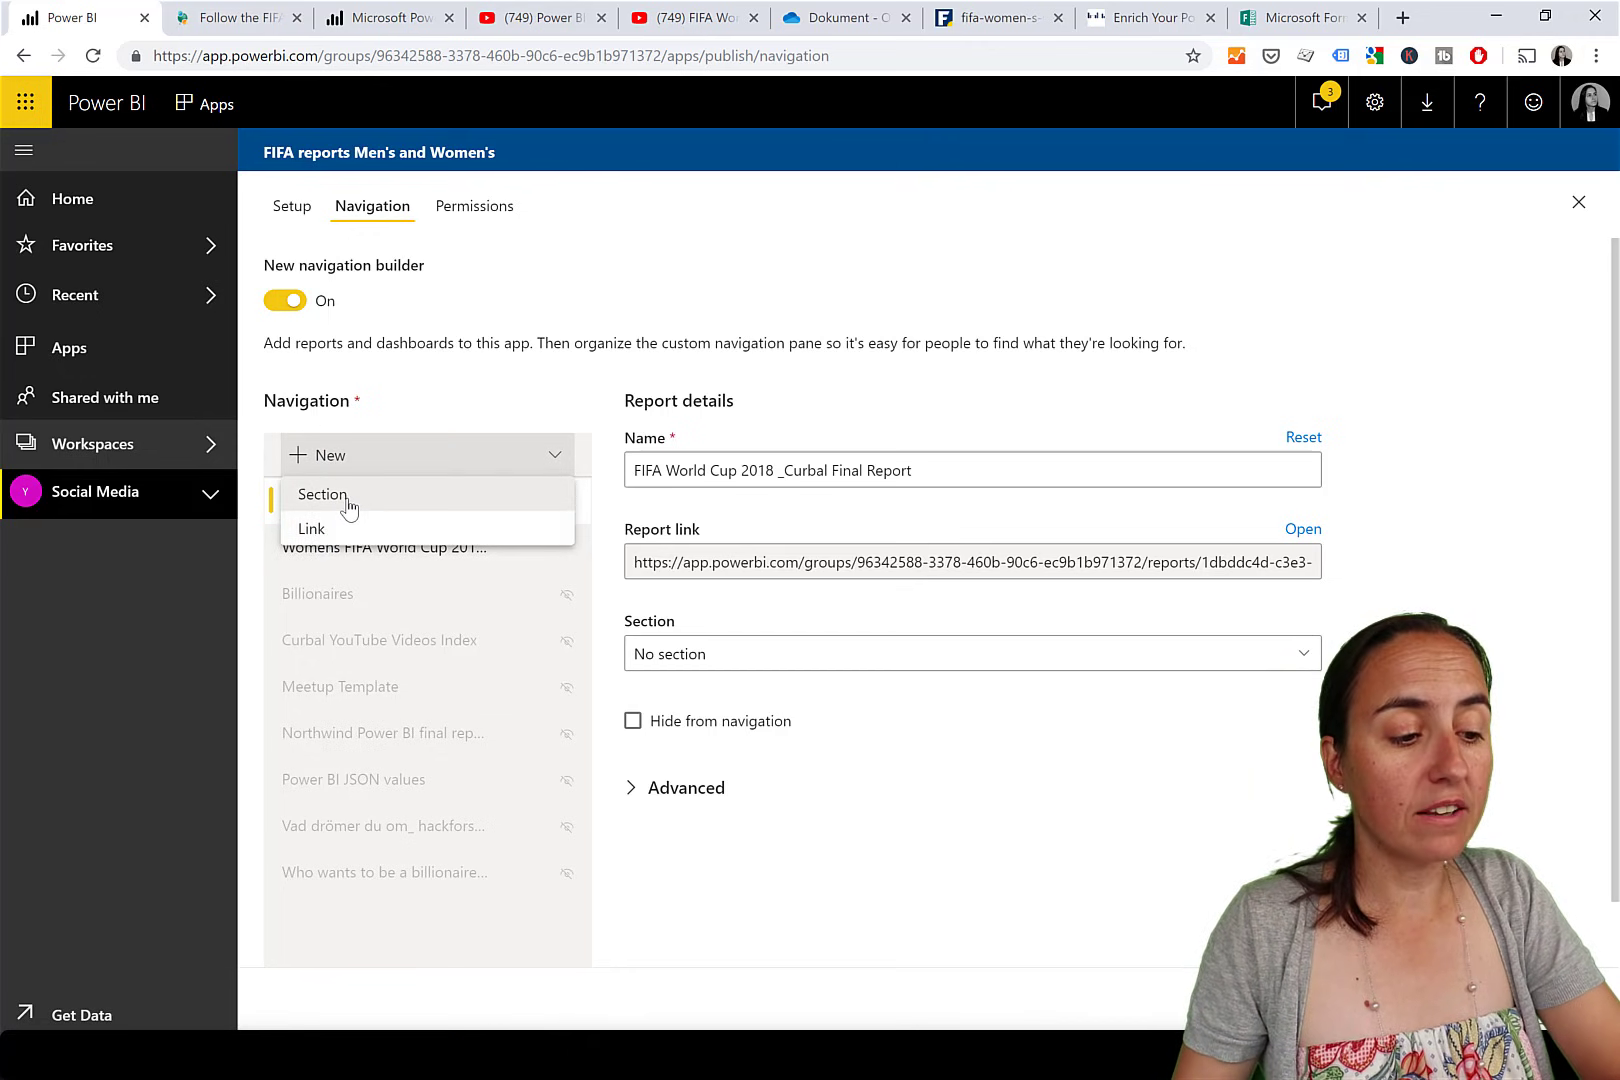
{"action": "left_click", "coordinate": [350, 500]}
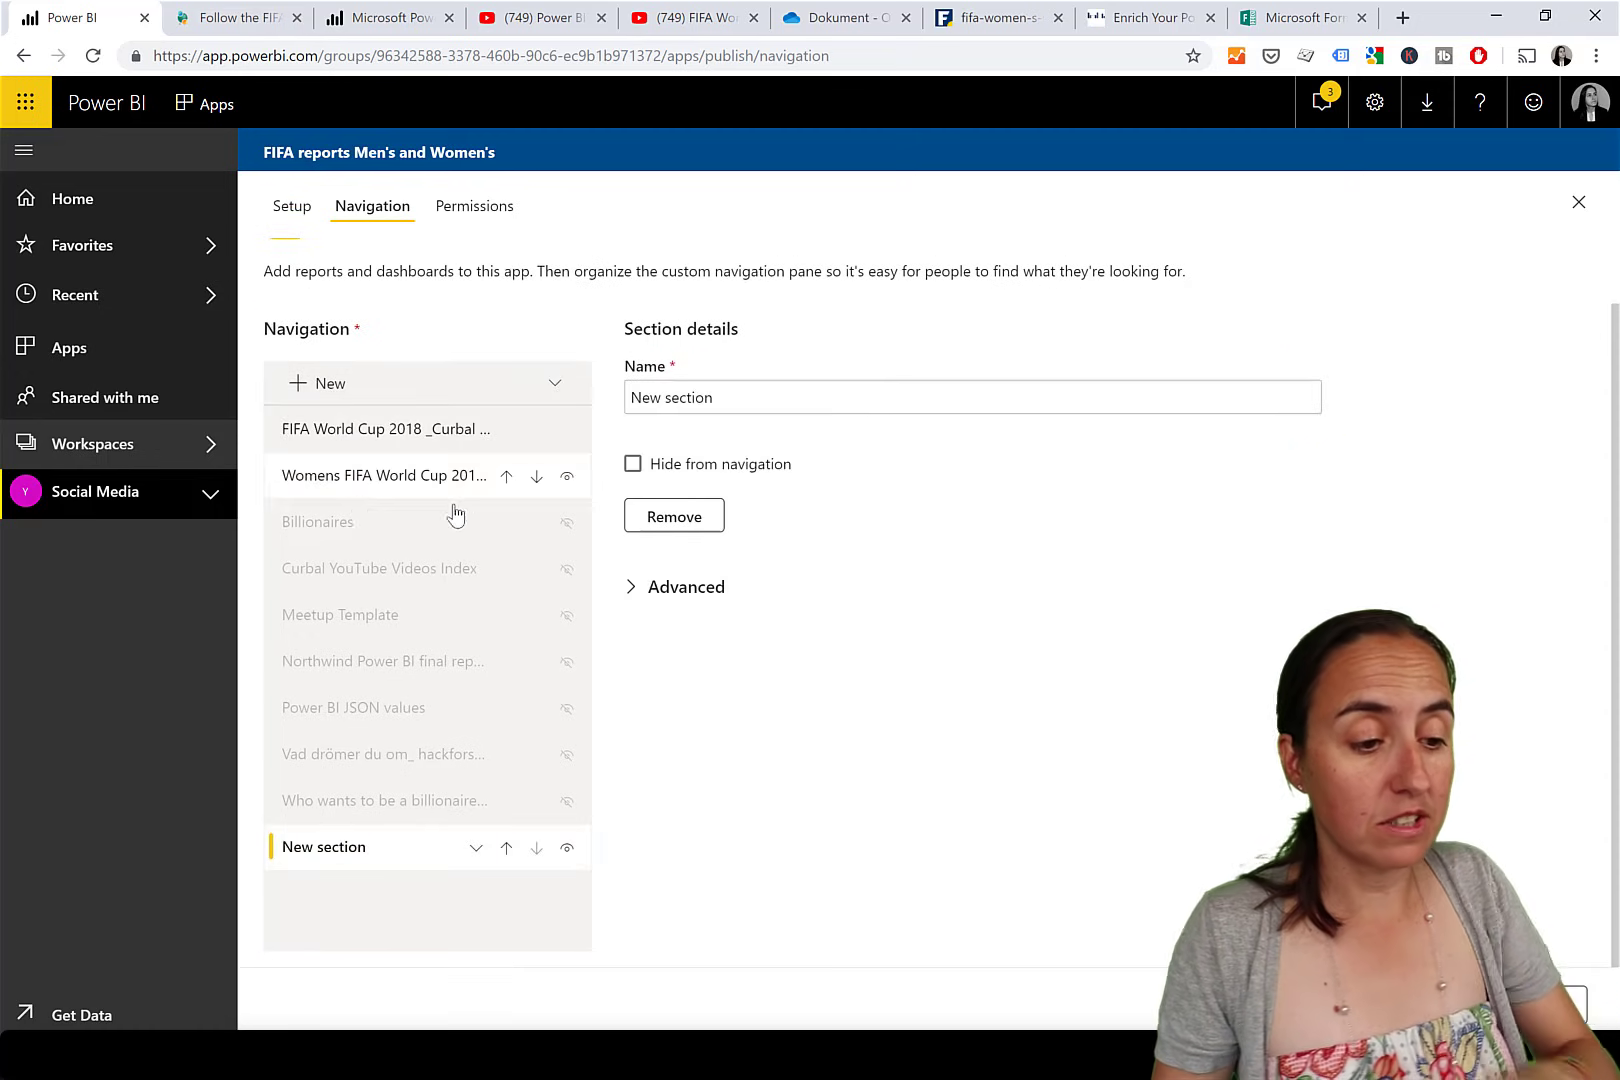
{"action": "triple_click", "coordinate": [766, 400]}
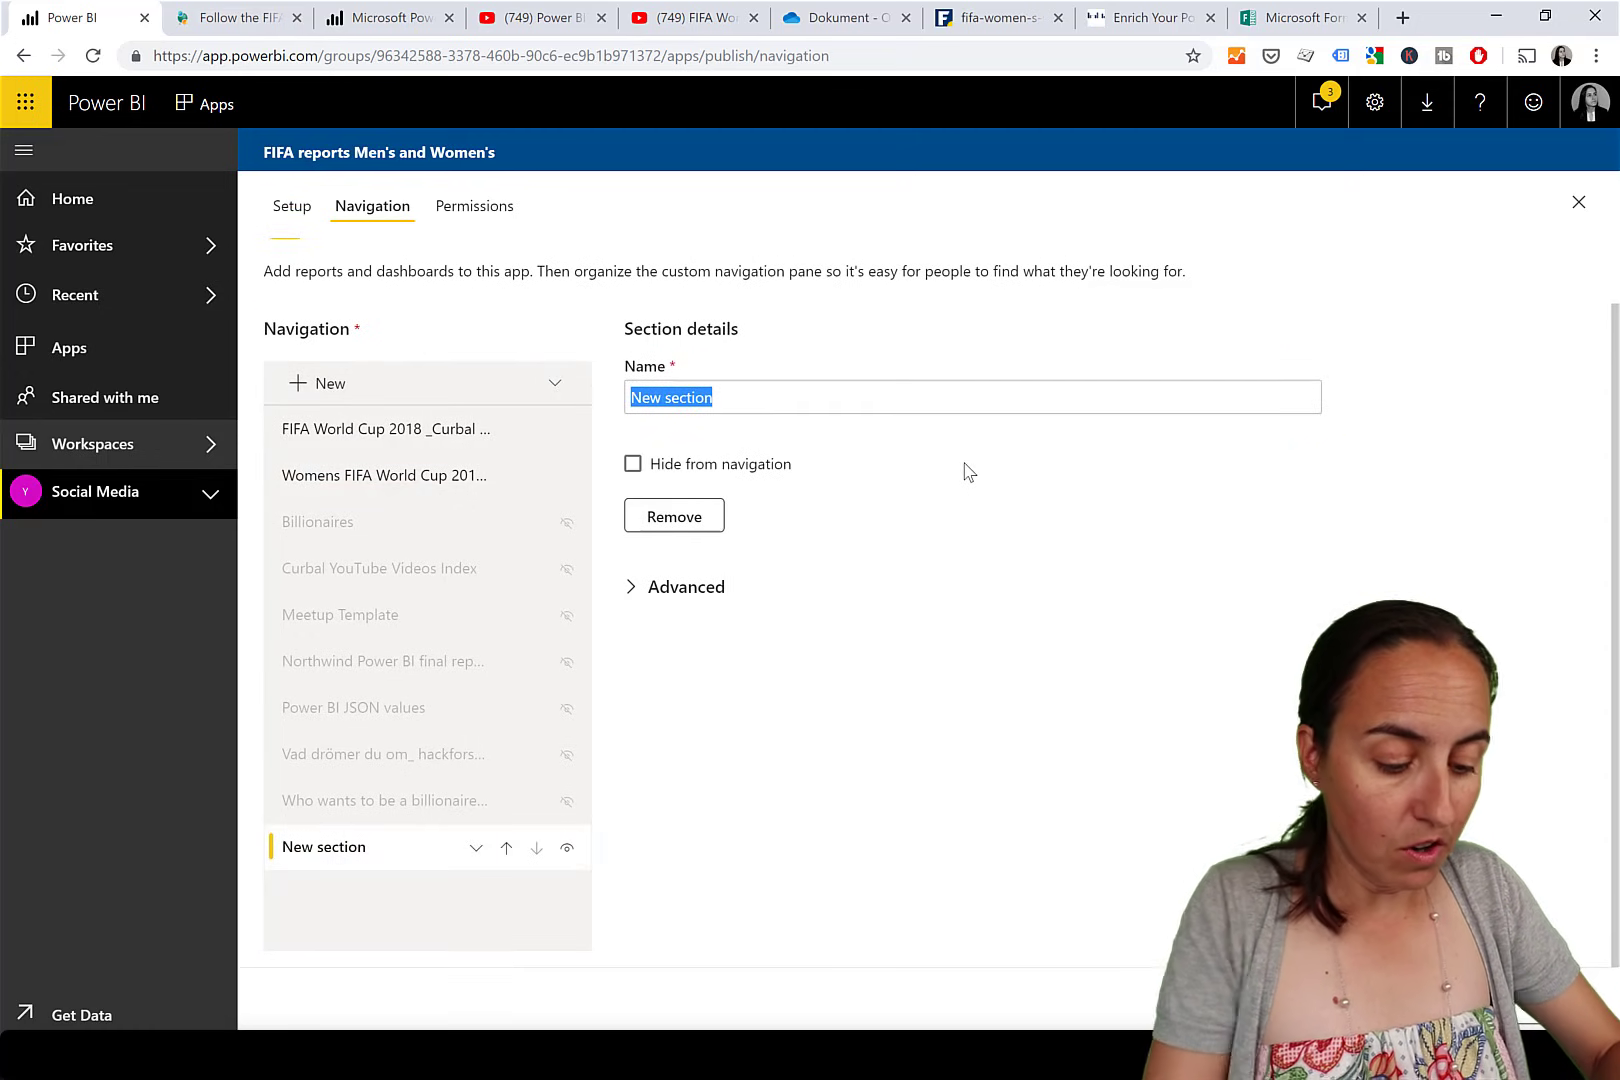
{"action": "type", "text": "Pow"}
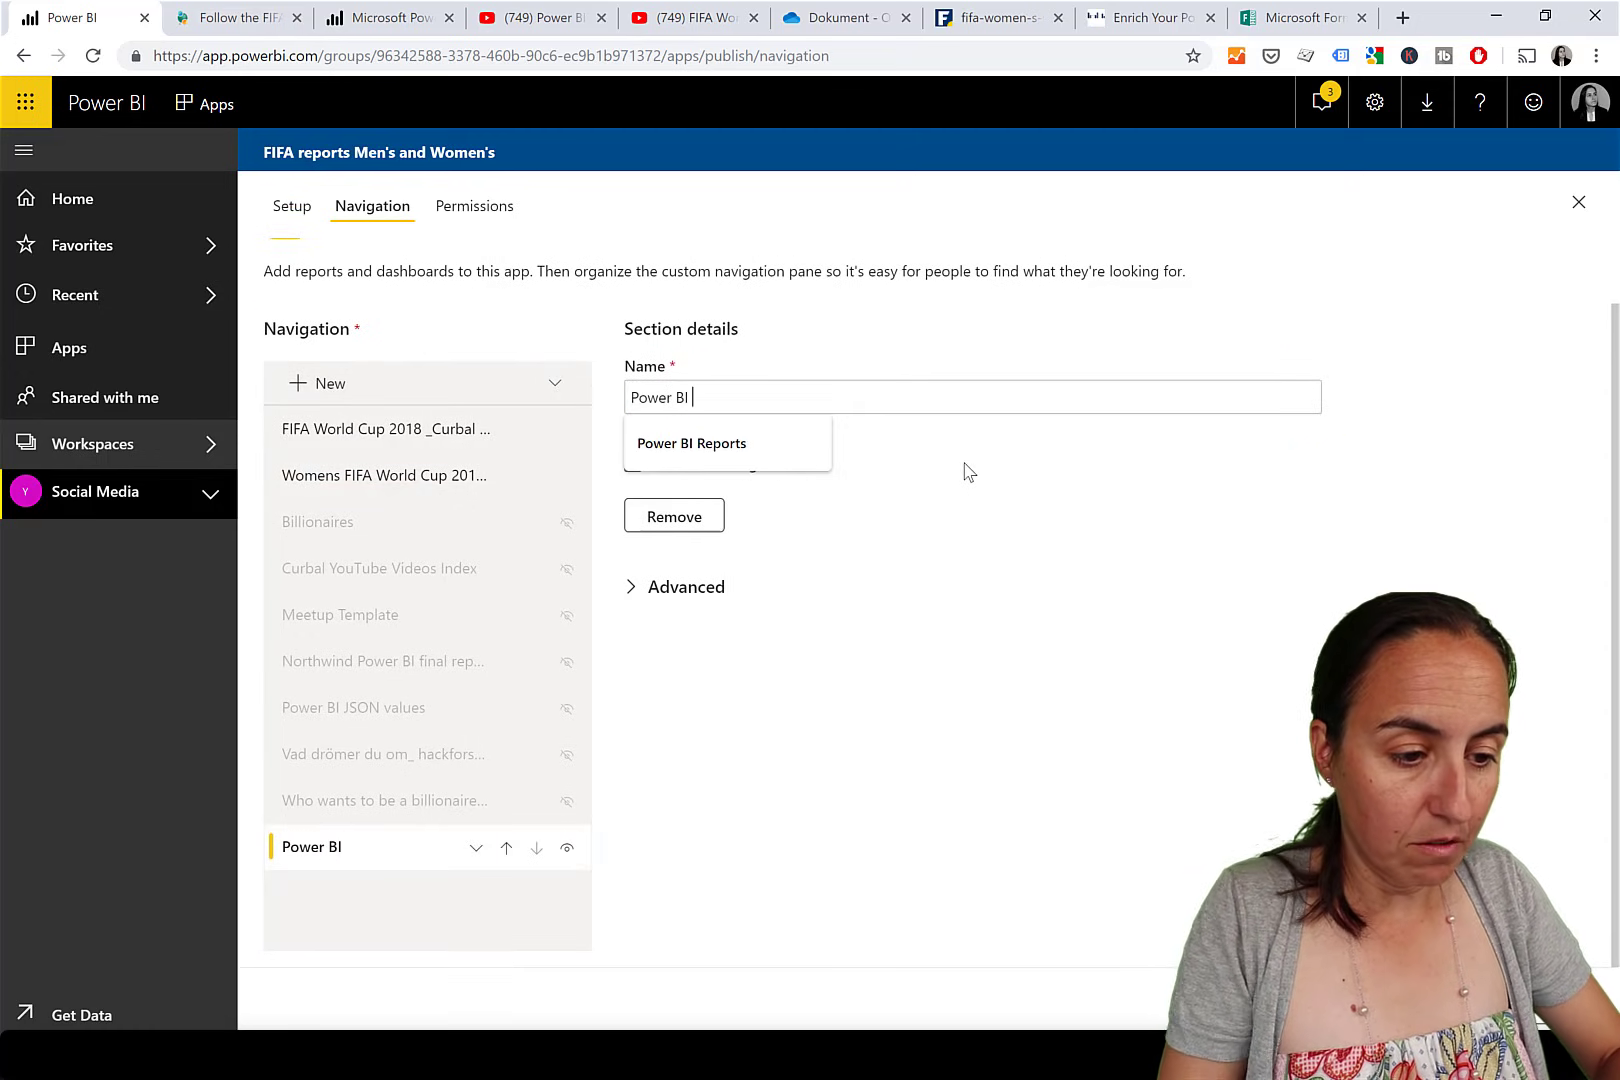
{"action": "type", "text": "er BI"}
{"action": "key", "text": "Down"}
{"action": "key", "text": "Return"}
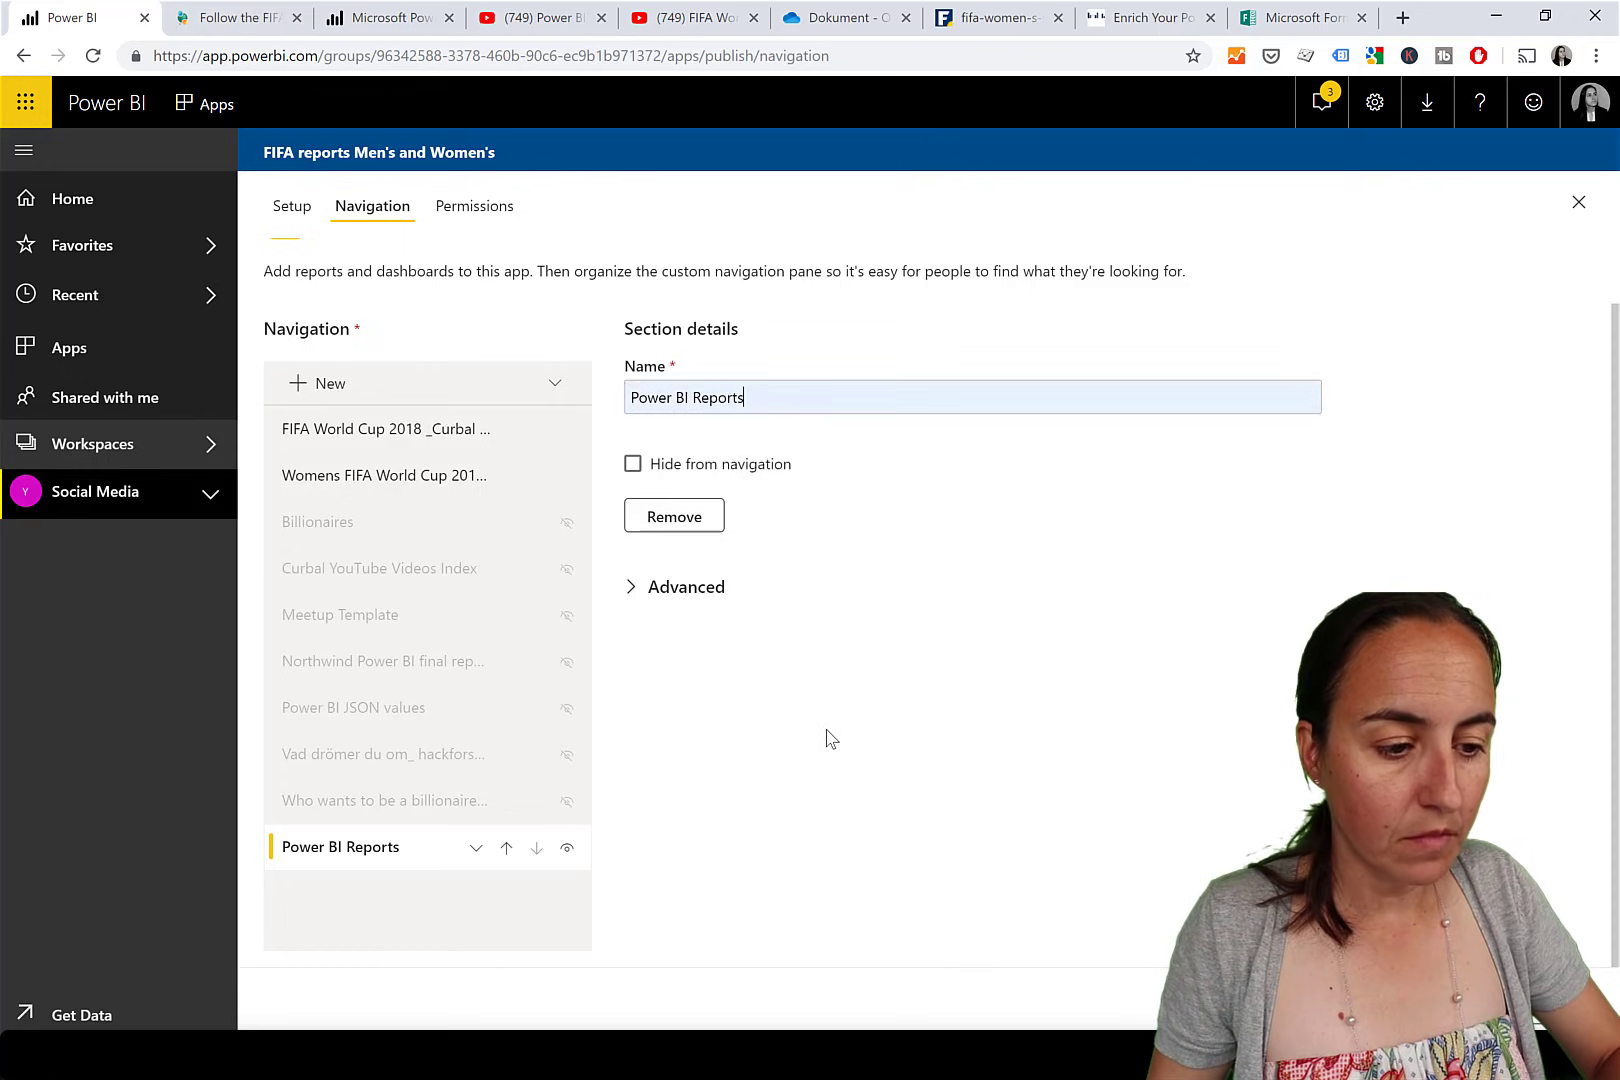
Move the Power BI Reports section to the top of the navigation and update the app.
{"action": "left_click", "coordinate": [506, 848]}
{"action": "left_click", "coordinate": [506, 801]}
{"action": "left_click", "coordinate": [506, 754]}
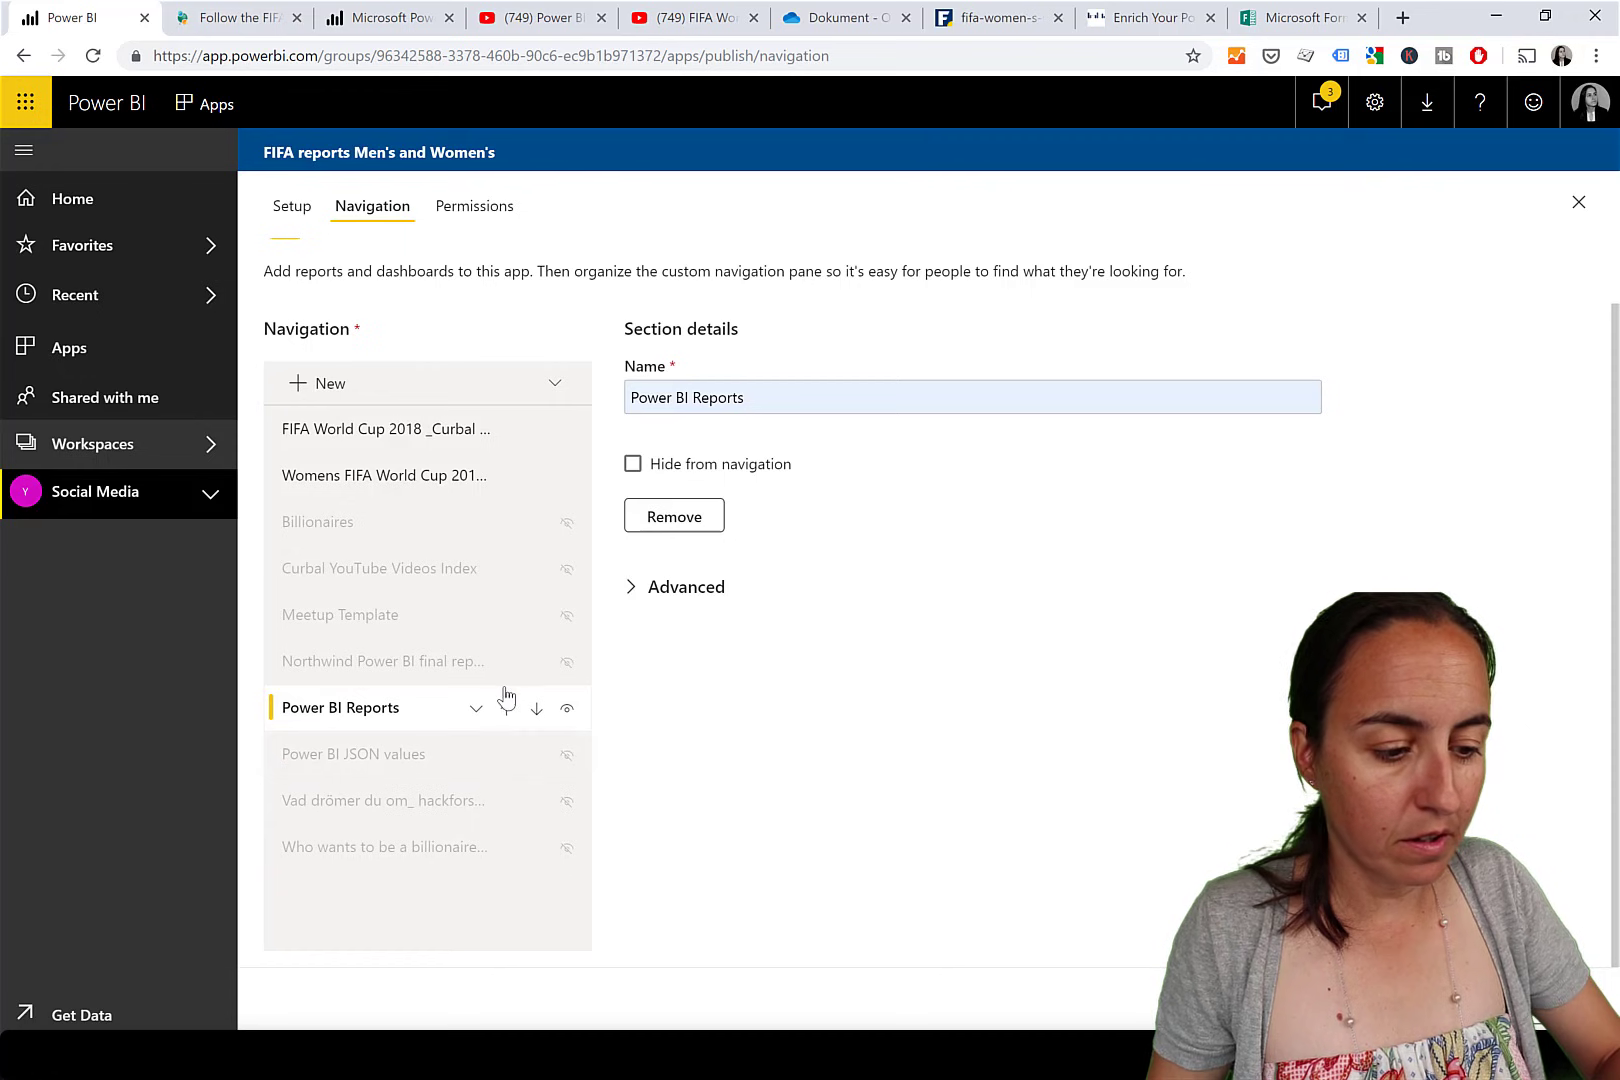
{"action": "left_click", "coordinate": [506, 708]}
{"action": "left_click", "coordinate": [506, 661]}
{"action": "left_click", "coordinate": [506, 615]}
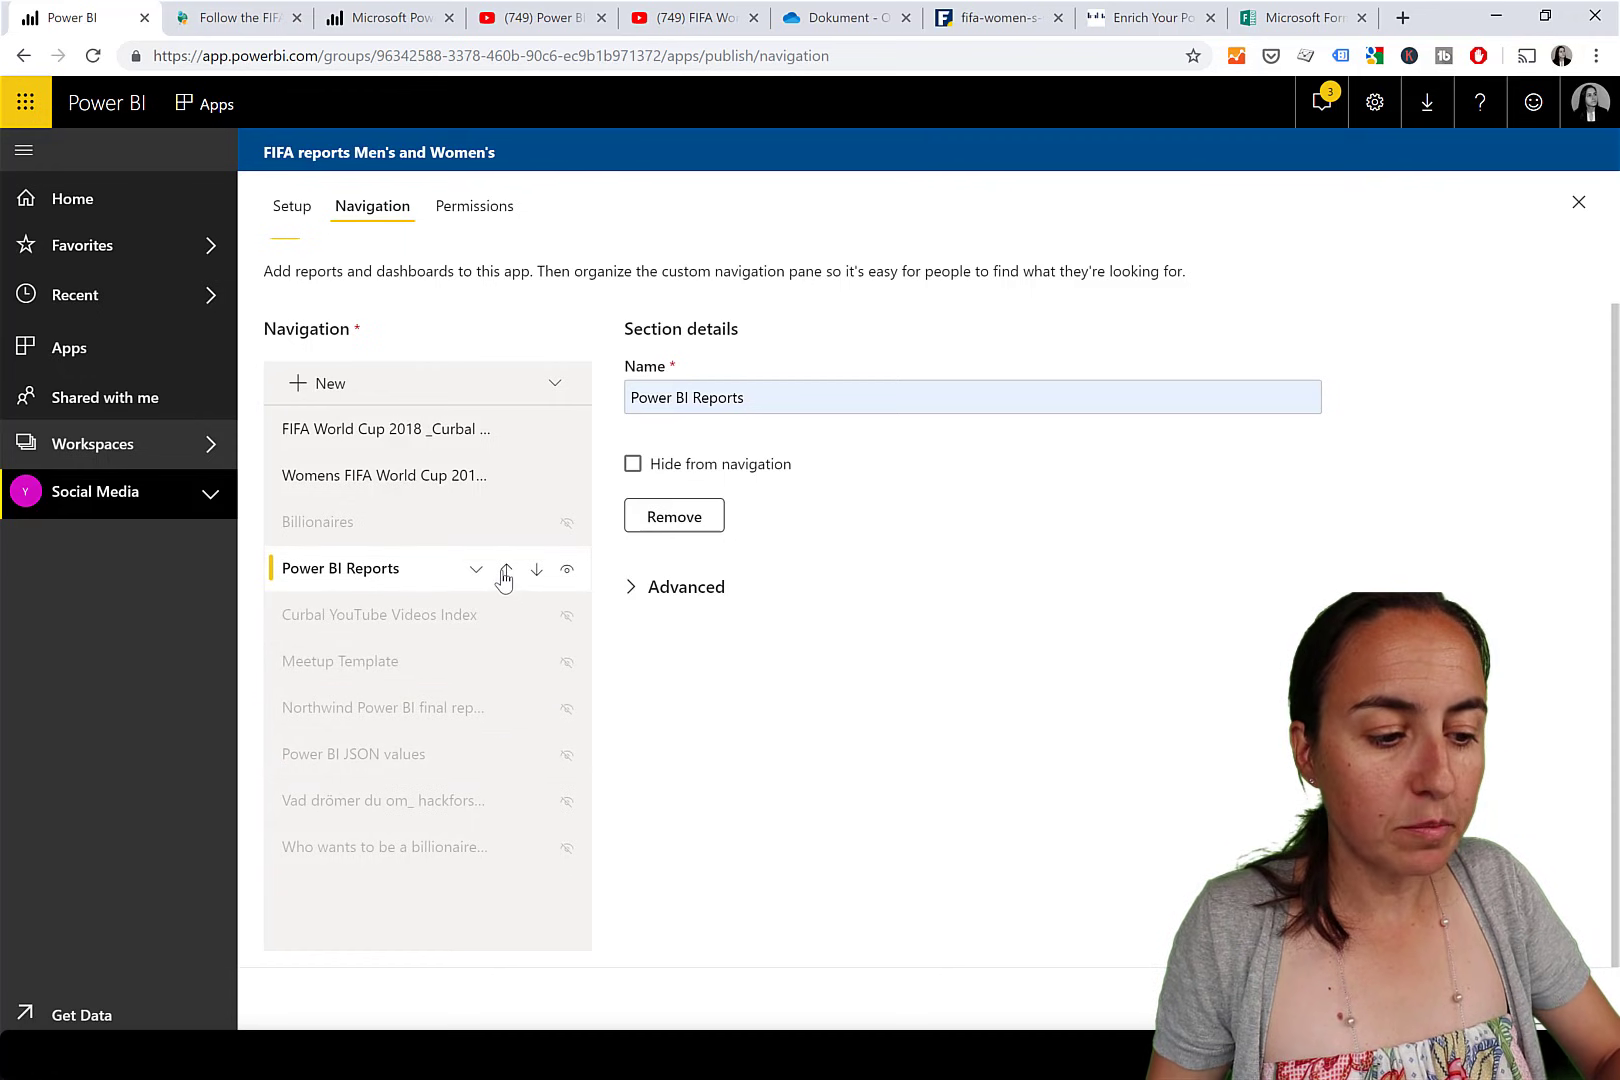
{"action": "left_click", "coordinate": [506, 568]}
{"action": "left_click", "coordinate": [506, 522]}
{"action": "left_click", "coordinate": [507, 476]}
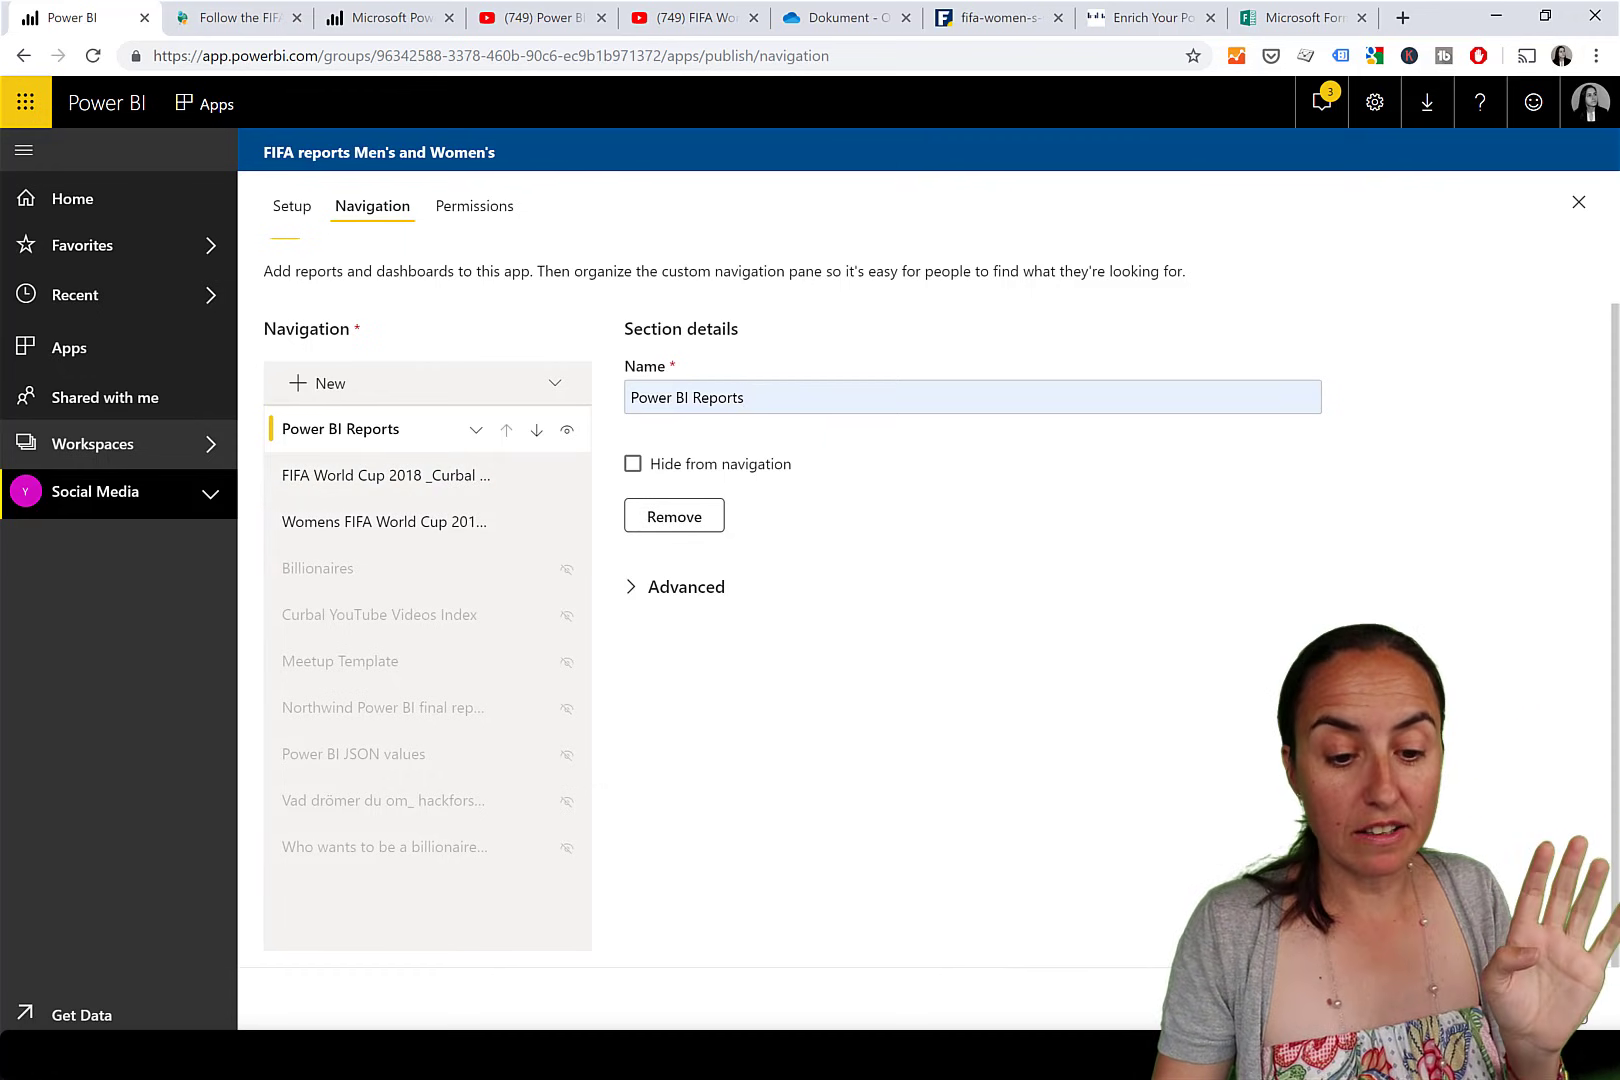
{"action": "left_click", "coordinate": [1460, 1005]}
{"action": "left_click", "coordinate": [981, 624]}
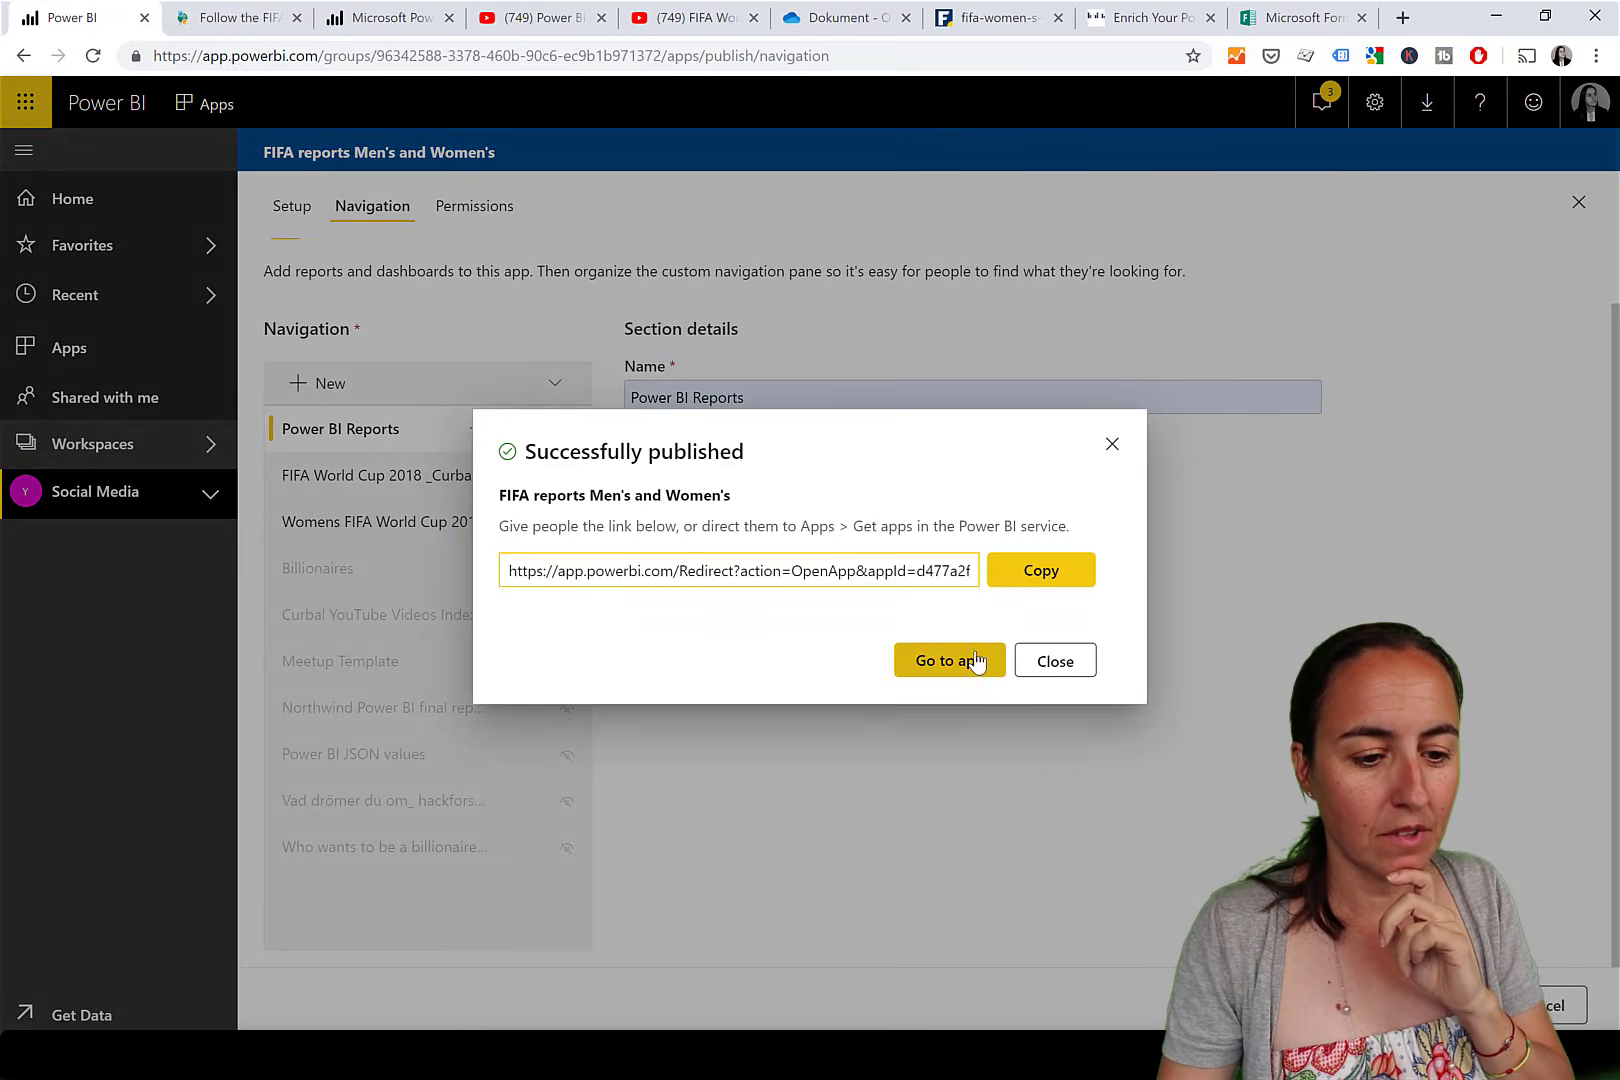
{"action": "left_click", "coordinate": [976, 660]}
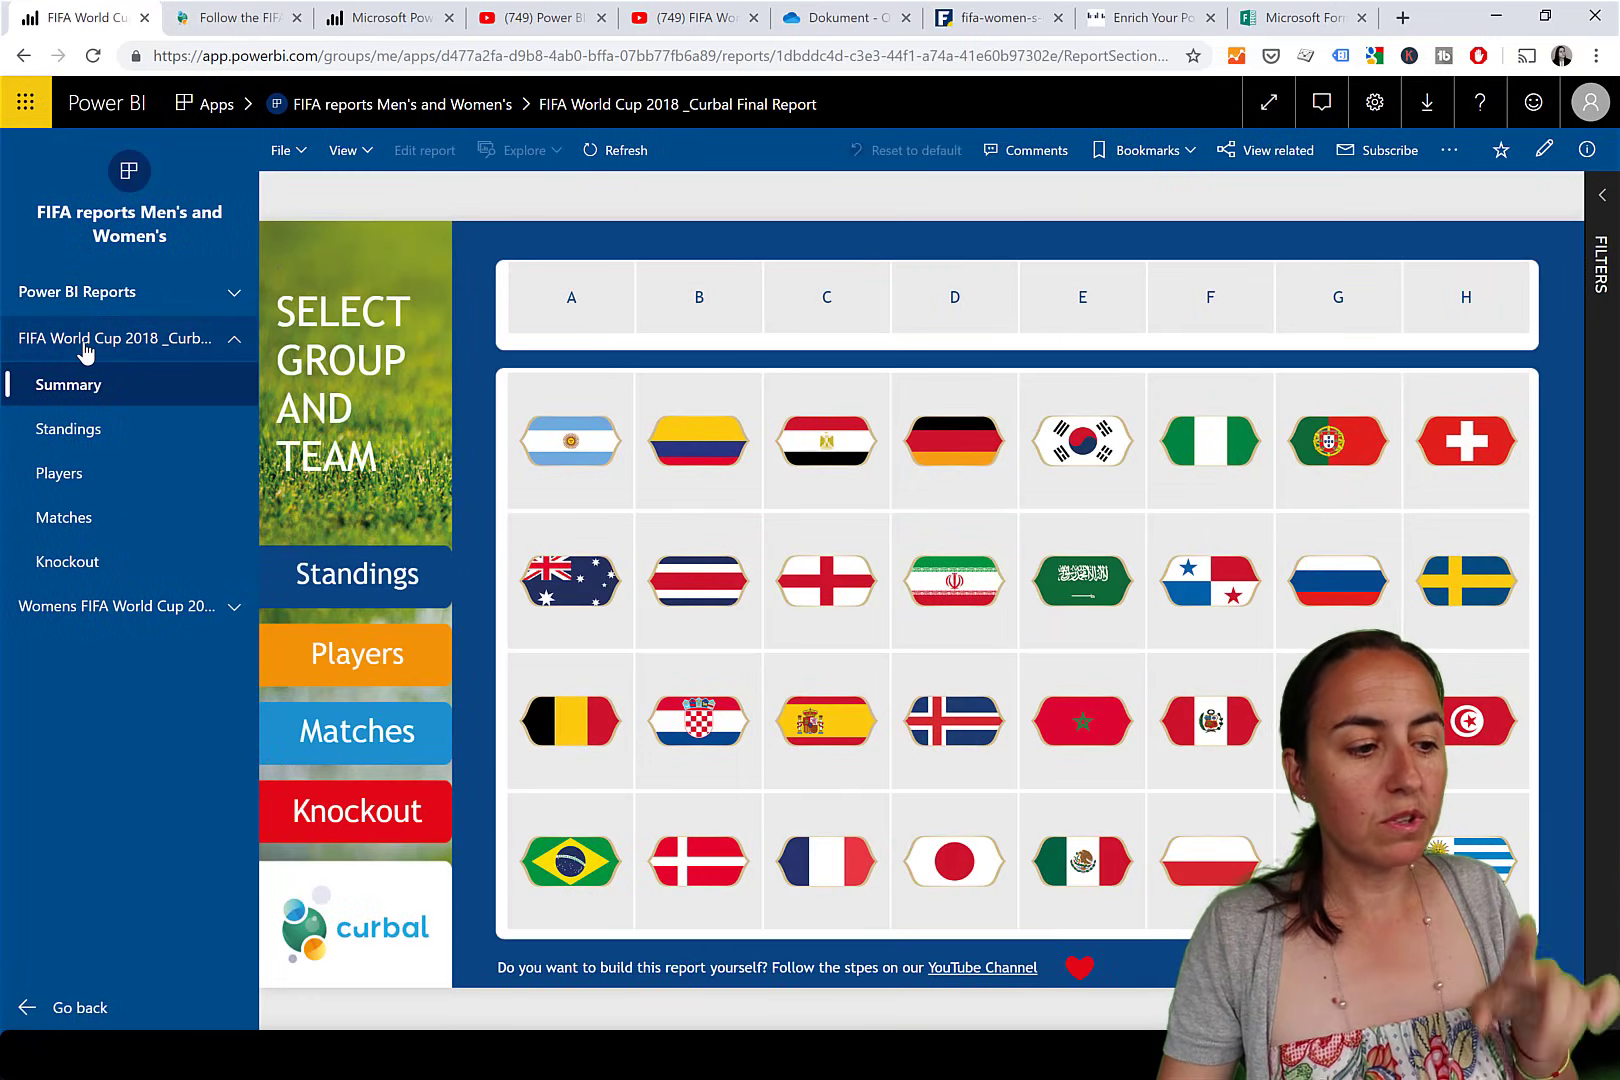
{"action": "left_click", "coordinate": [239, 344]}
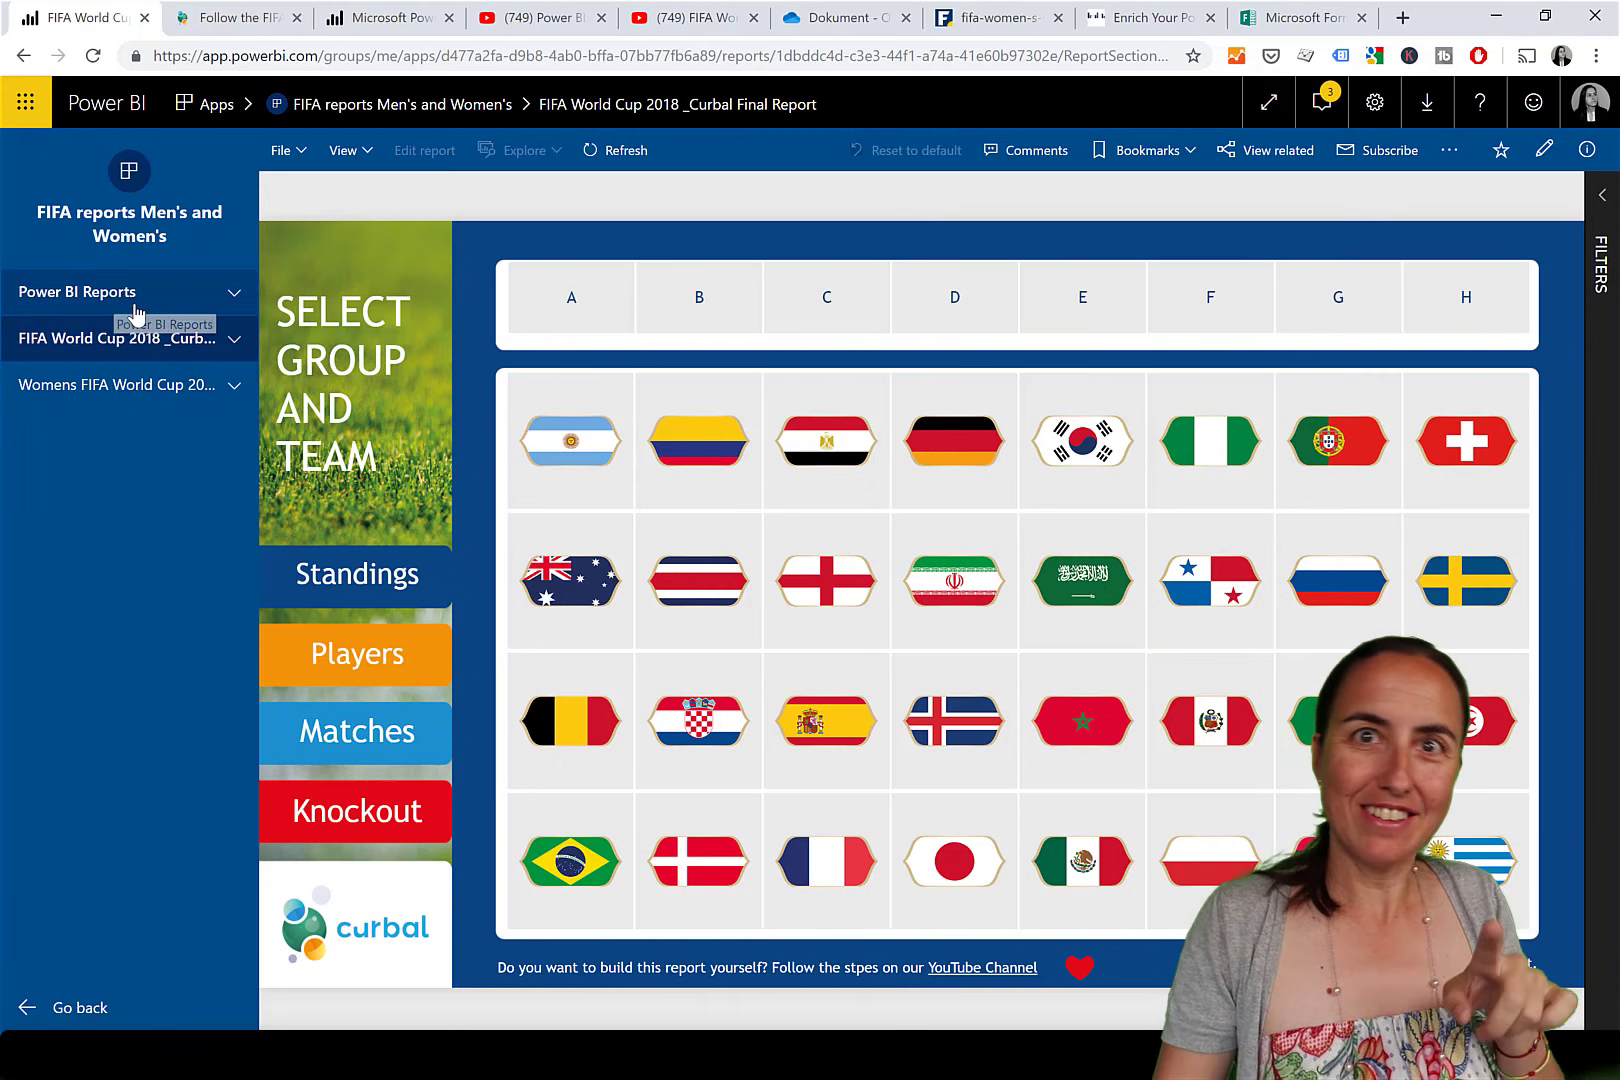
{"action": "left_click", "coordinate": [233, 340]}
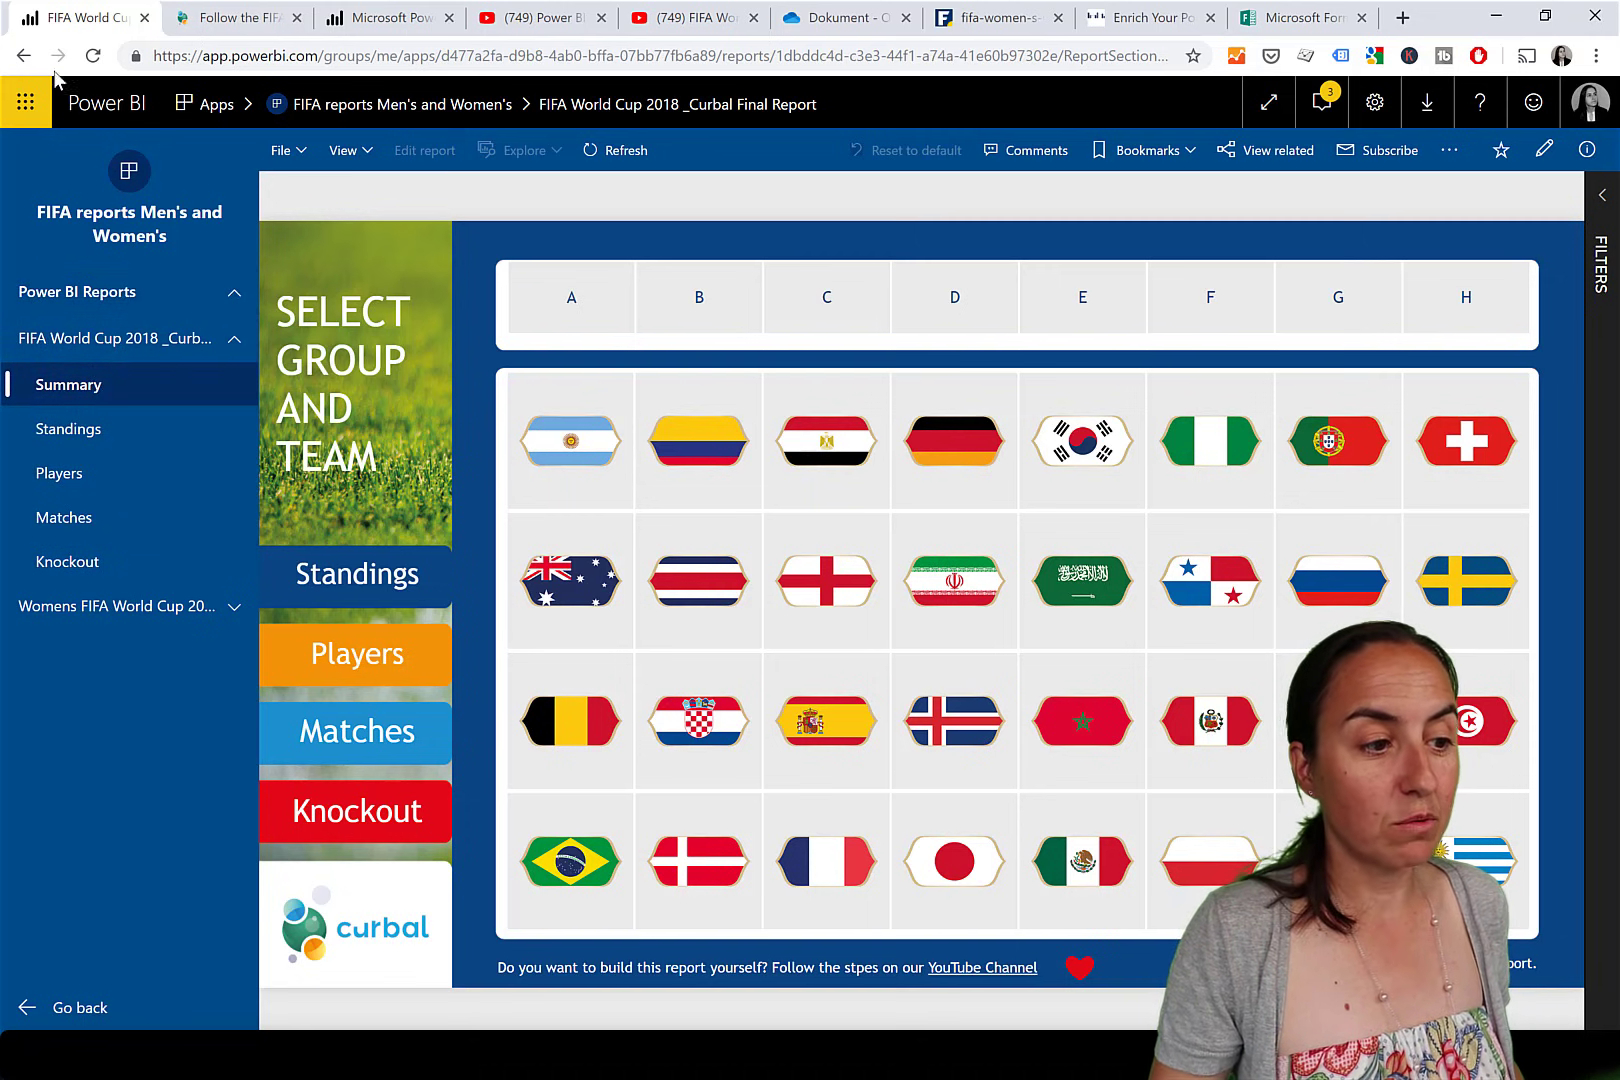
{"action": "left_click", "coordinate": [21, 56]}
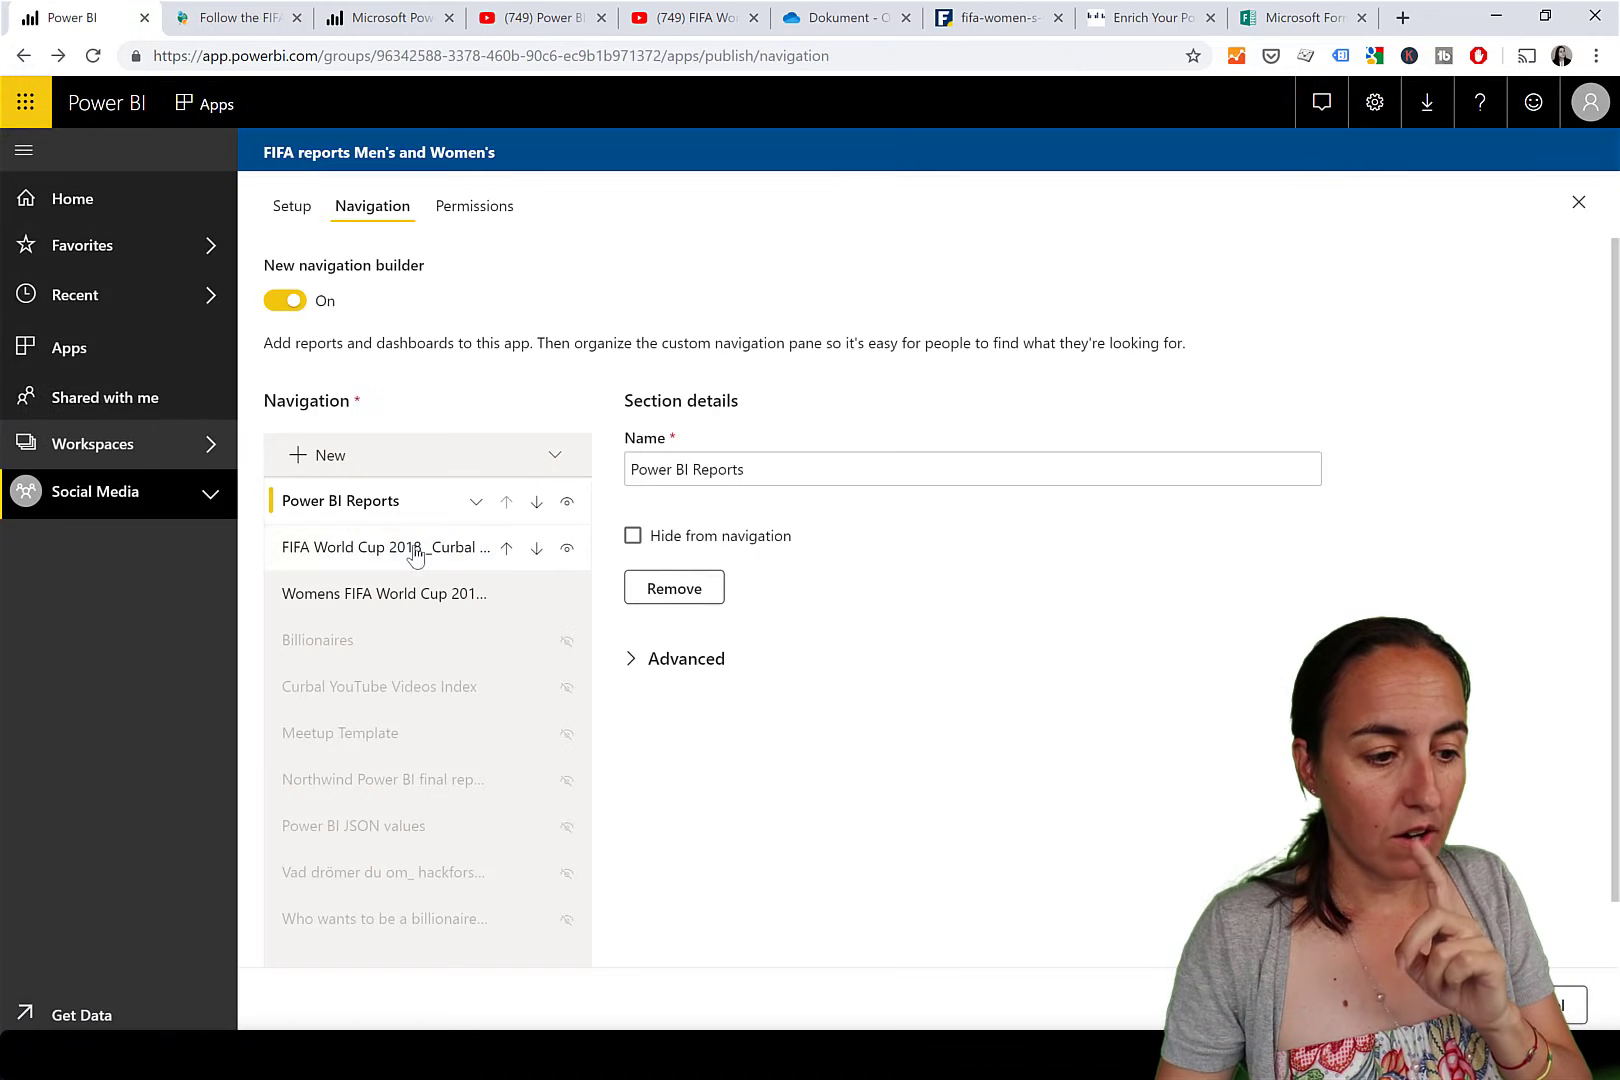
Assign the FIFA World Cup 2018 and Womens FIFA World Cup reports to the Power BI Reports section.
{"action": "left_click", "coordinate": [436, 553]}
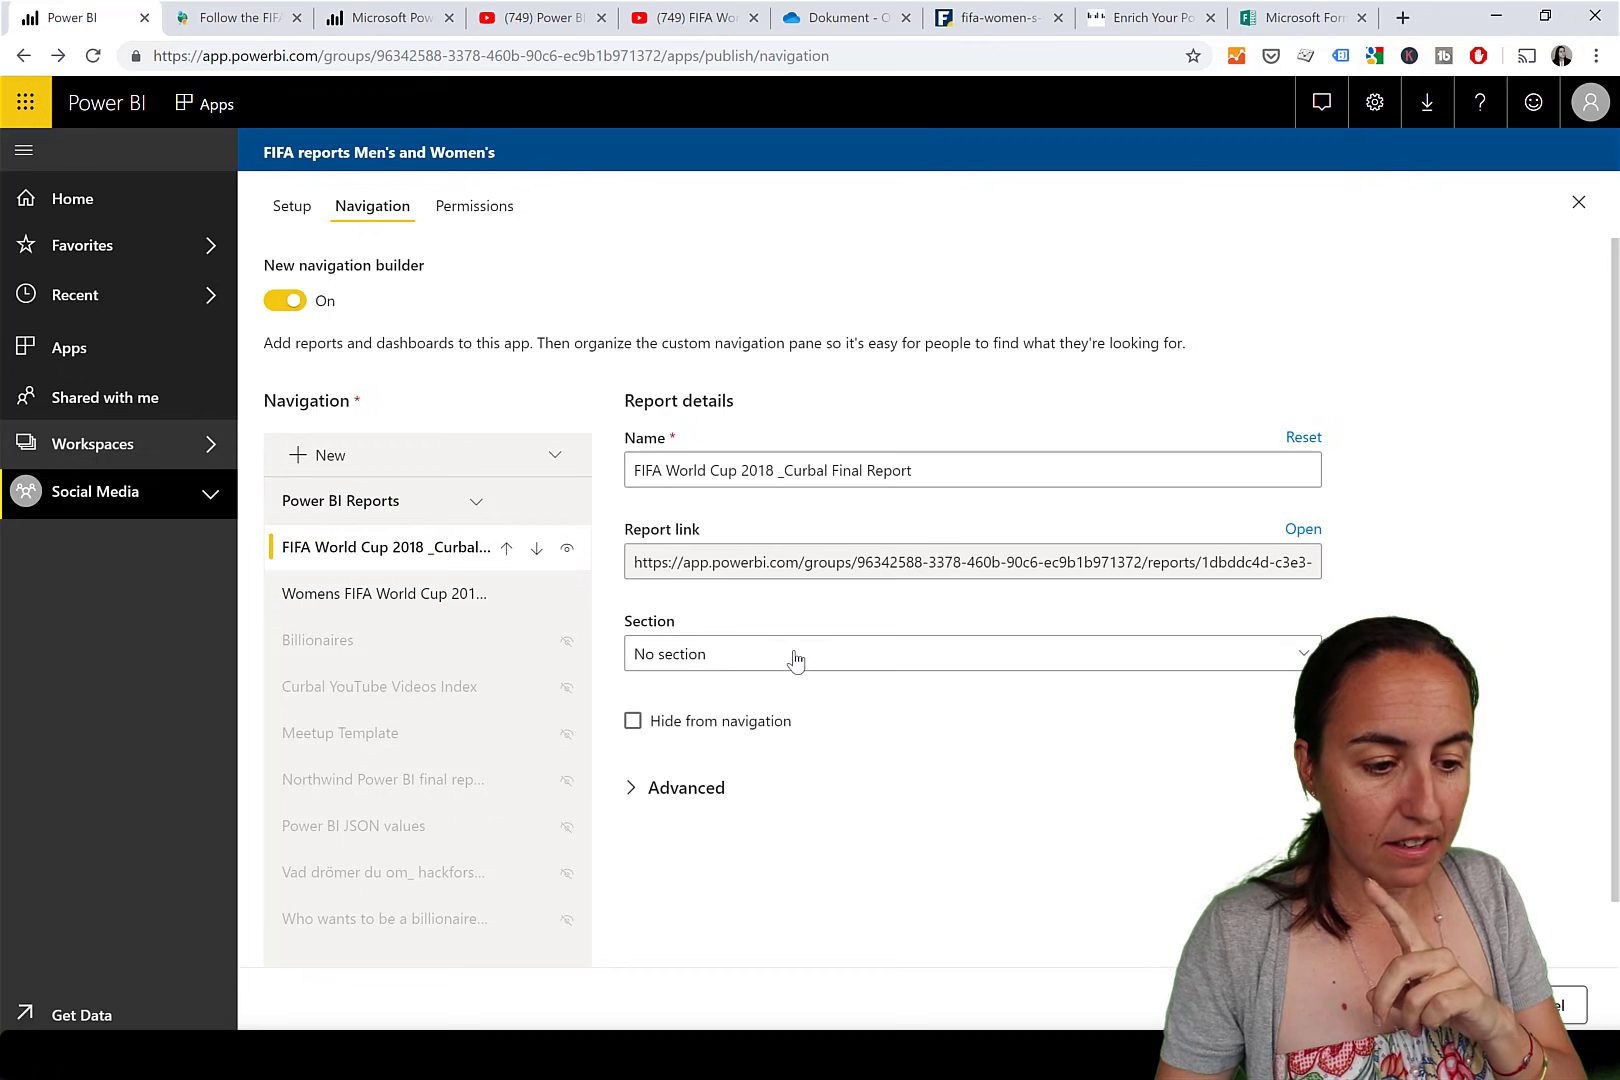
{"action": "left_click", "coordinate": [795, 660]}
{"action": "left_click", "coordinate": [788, 612]}
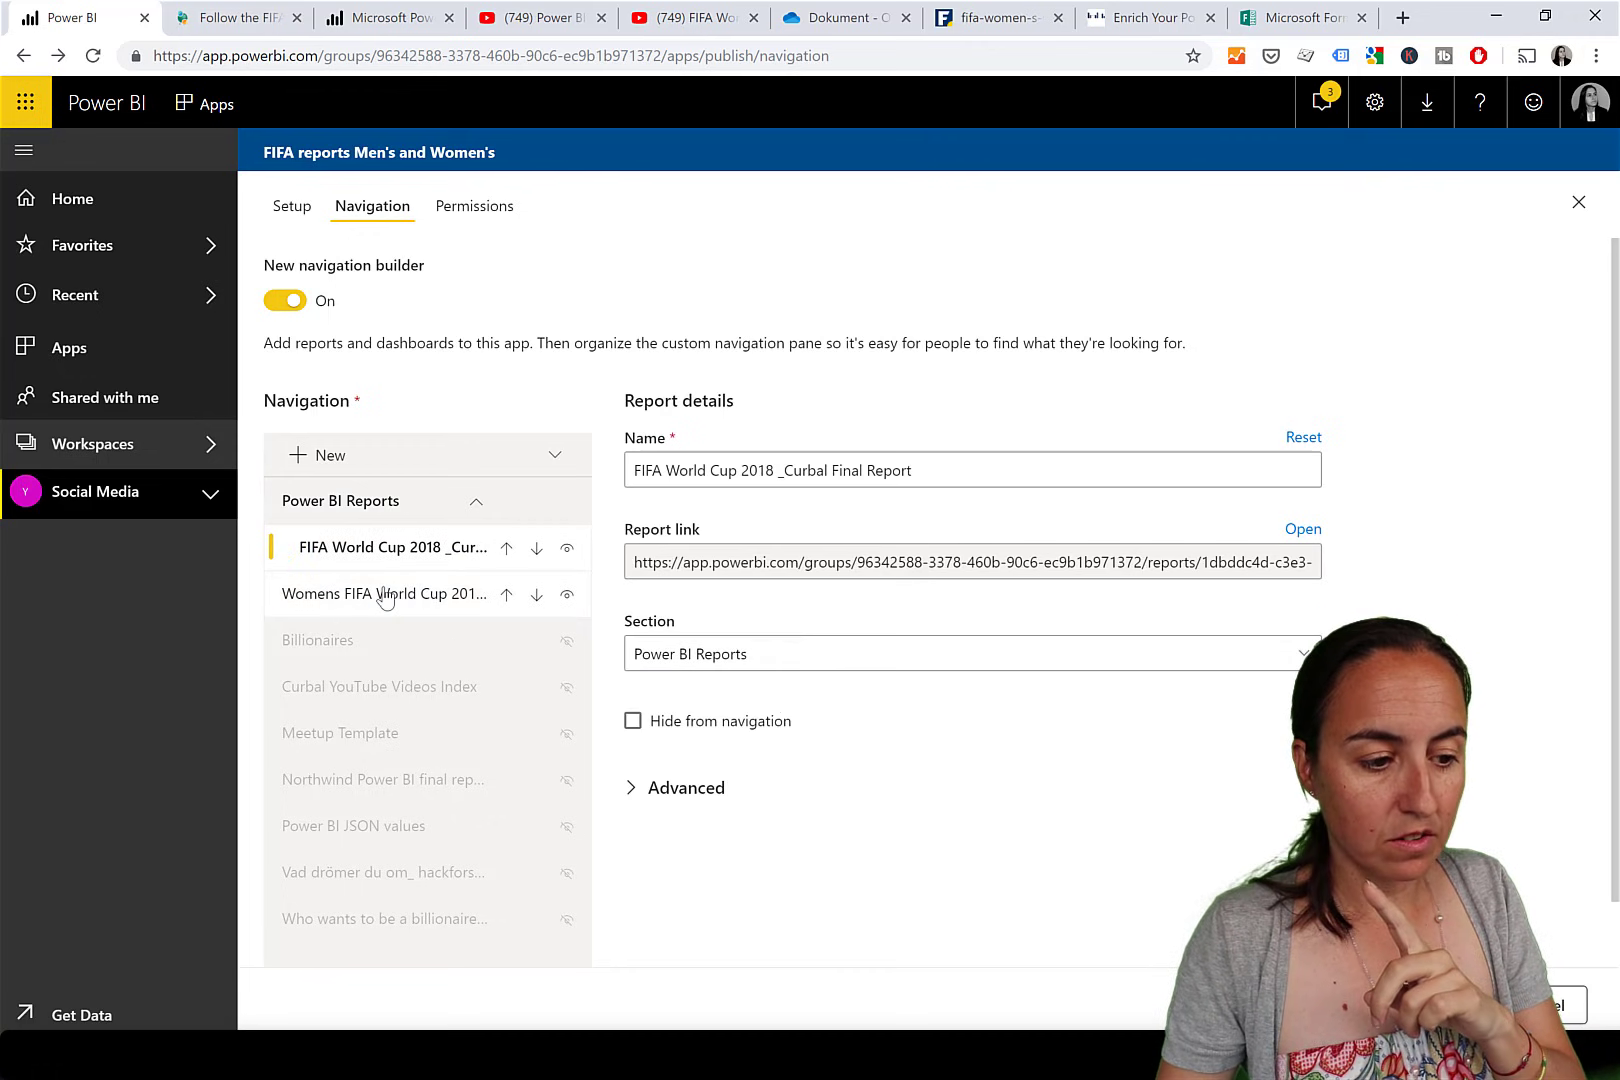
{"action": "left_click", "coordinate": [385, 596]}
{"action": "left_click", "coordinate": [779, 660]}
{"action": "left_click", "coordinate": [750, 615]}
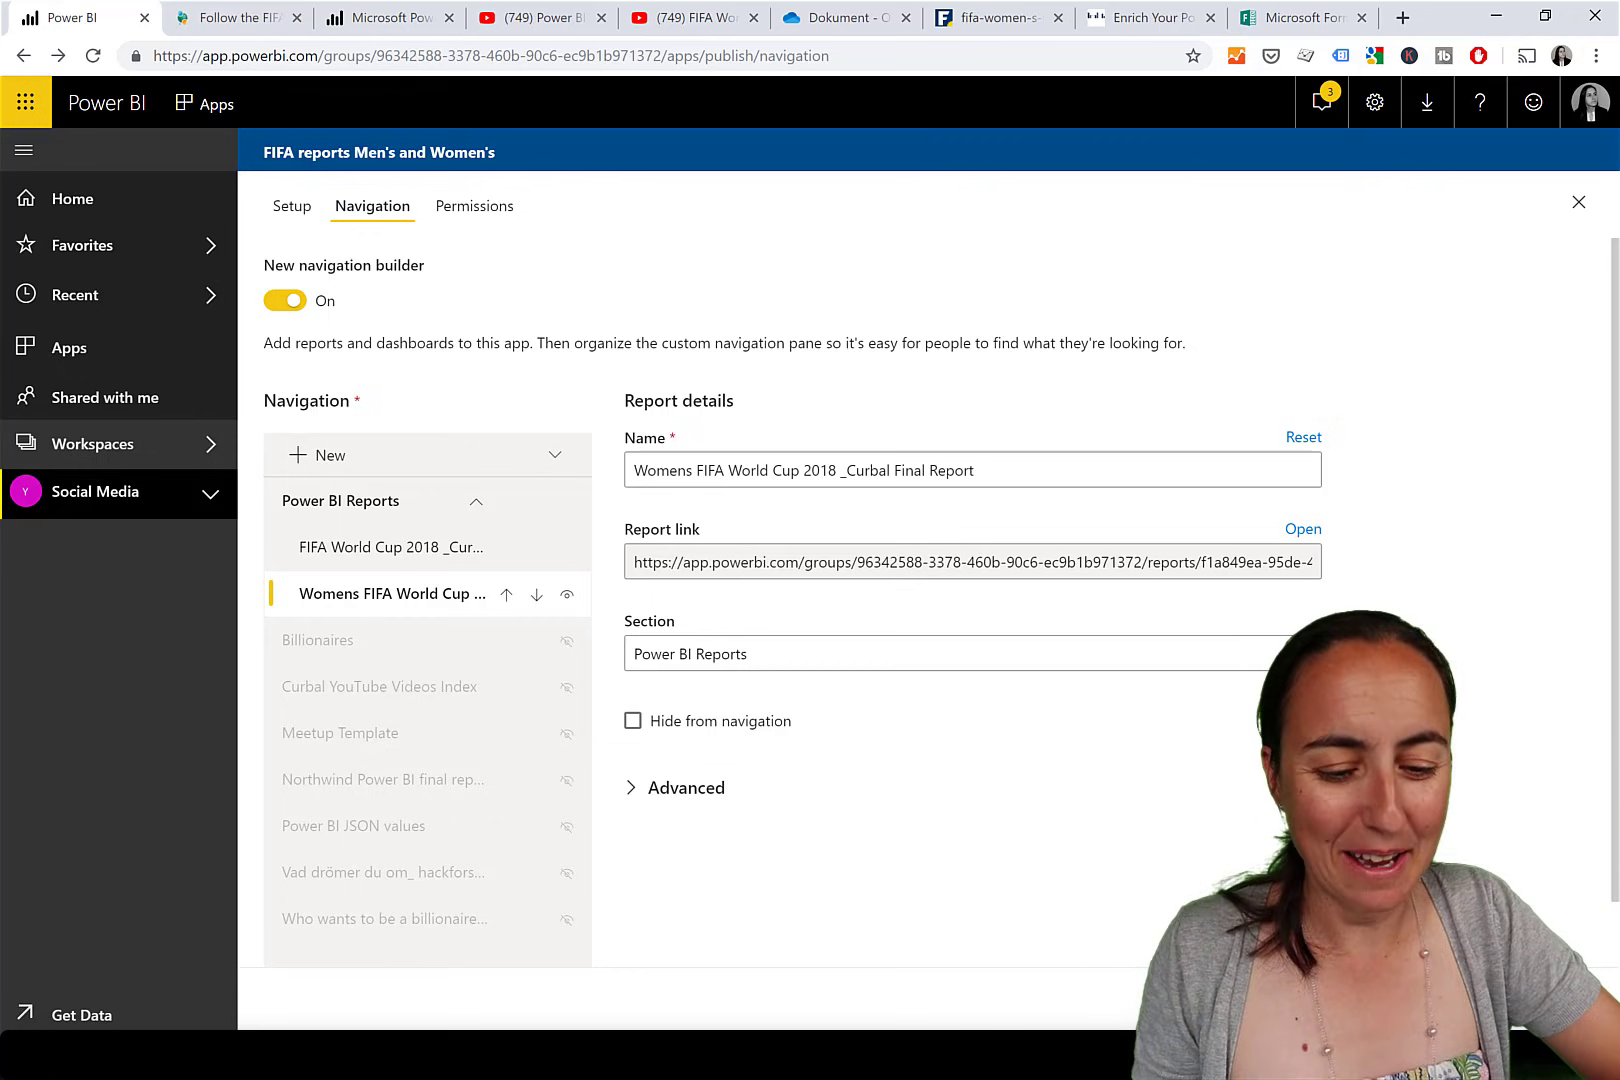
Publish the app update.
{"action": "left_click", "coordinate": [1430, 1005]}
{"action": "left_click", "coordinate": [950, 620]}
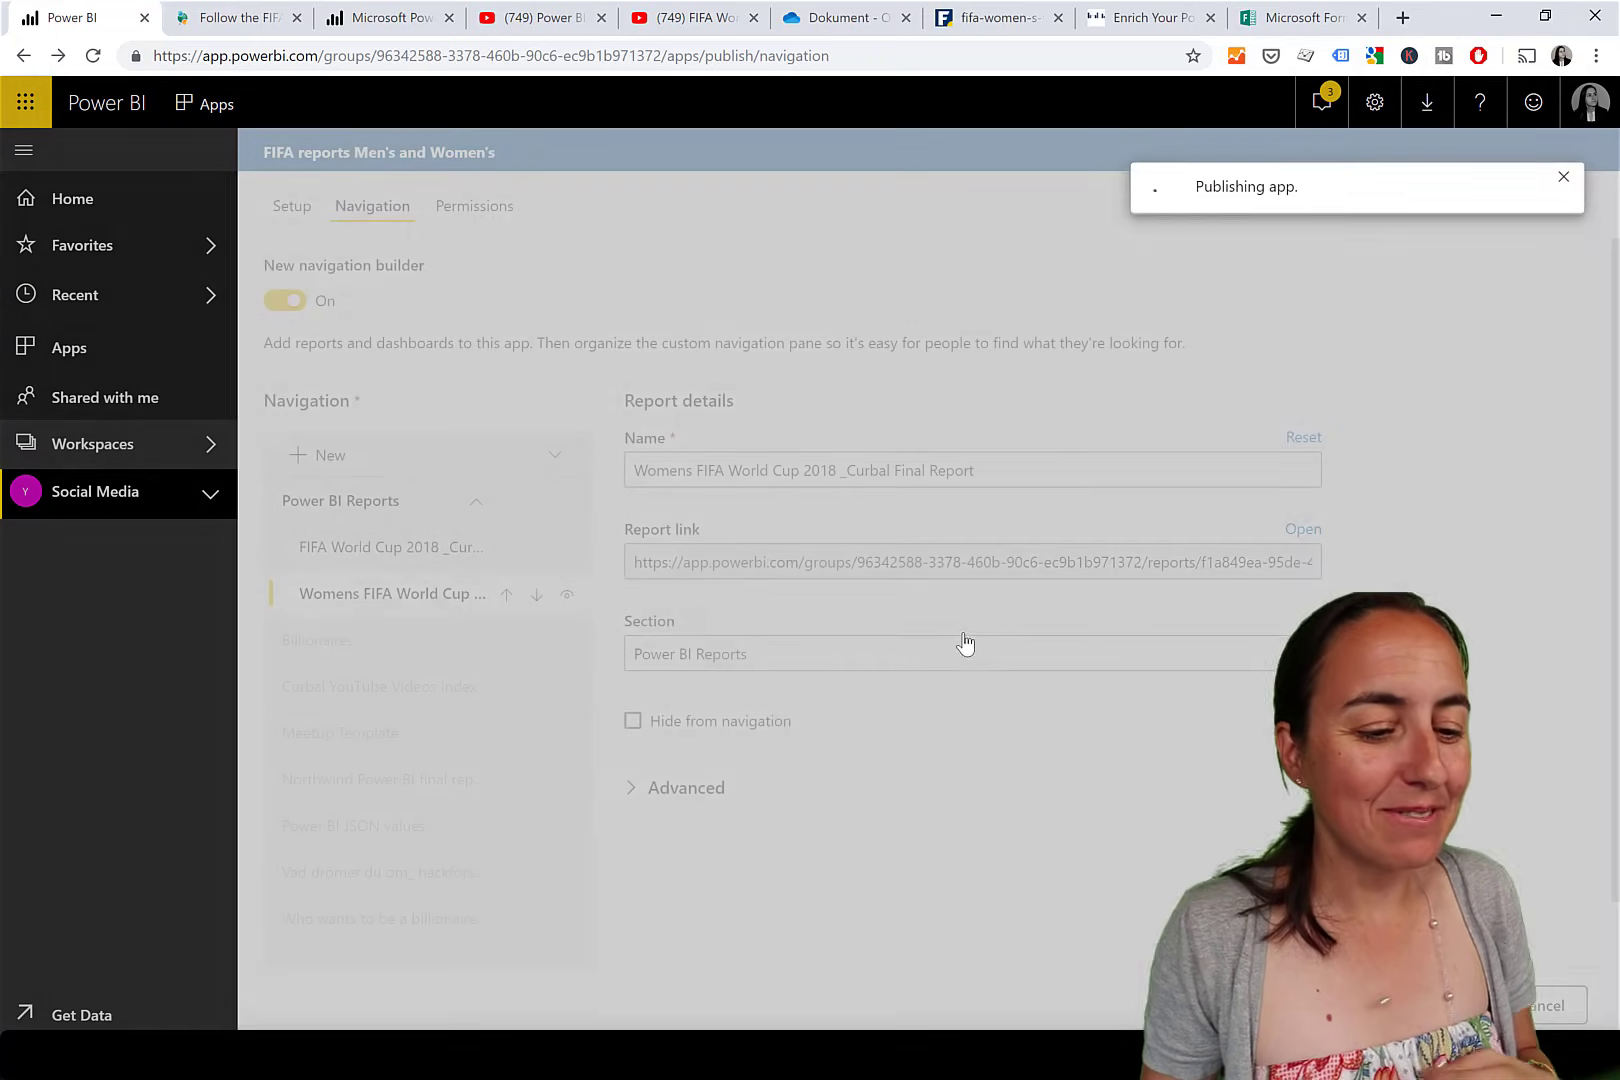
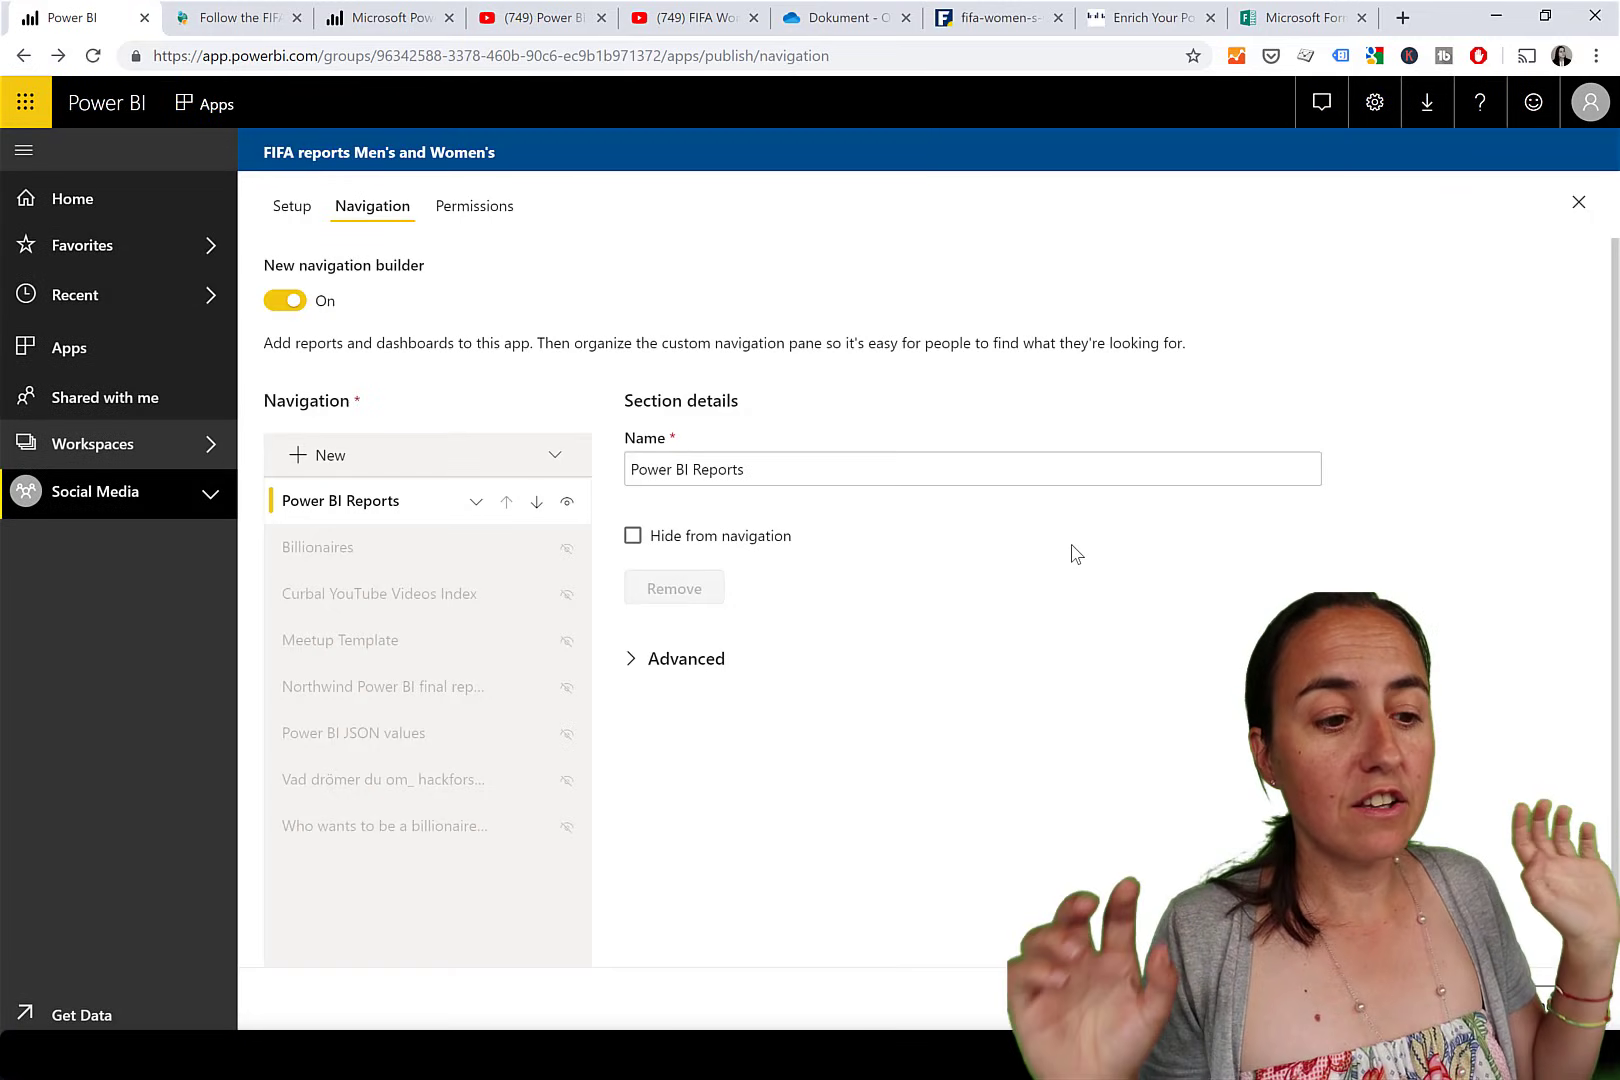
Add a new link, move it above the Power BI Reports section to the top level, and name it 'About this report'.
{"action": "left_click", "coordinate": [327, 456]}
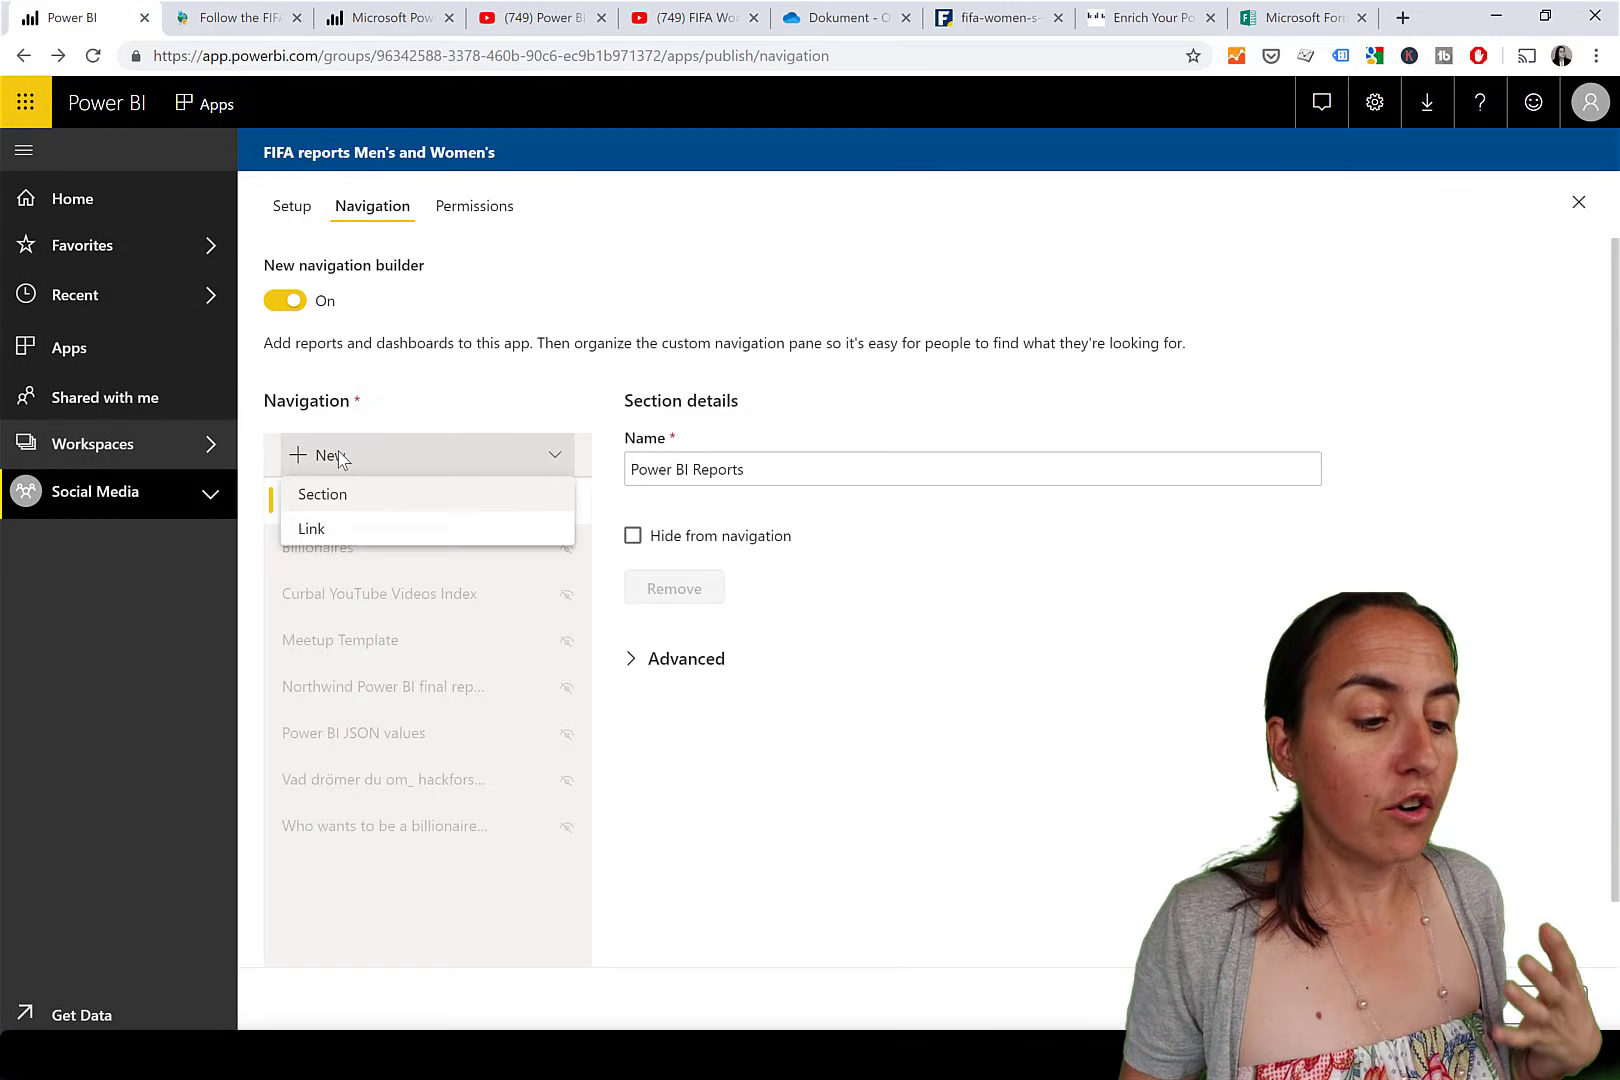
{"action": "left_click", "coordinate": [341, 538]}
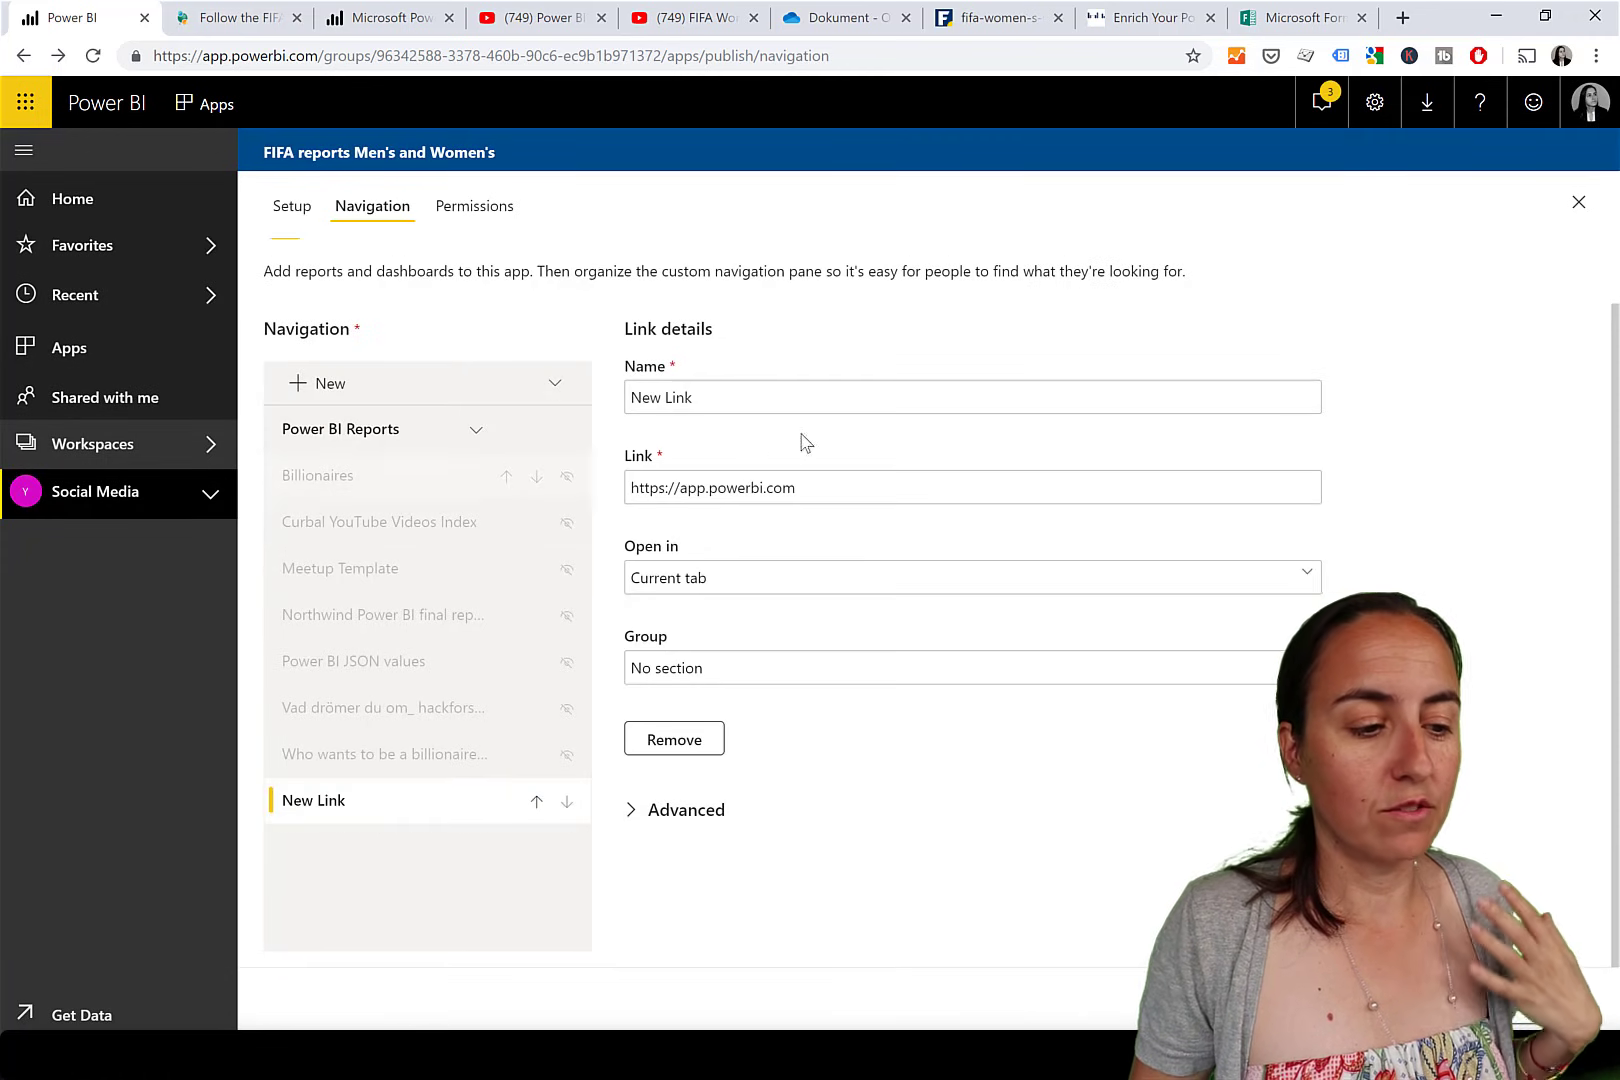
{"action": "left_click", "coordinate": [537, 805]}
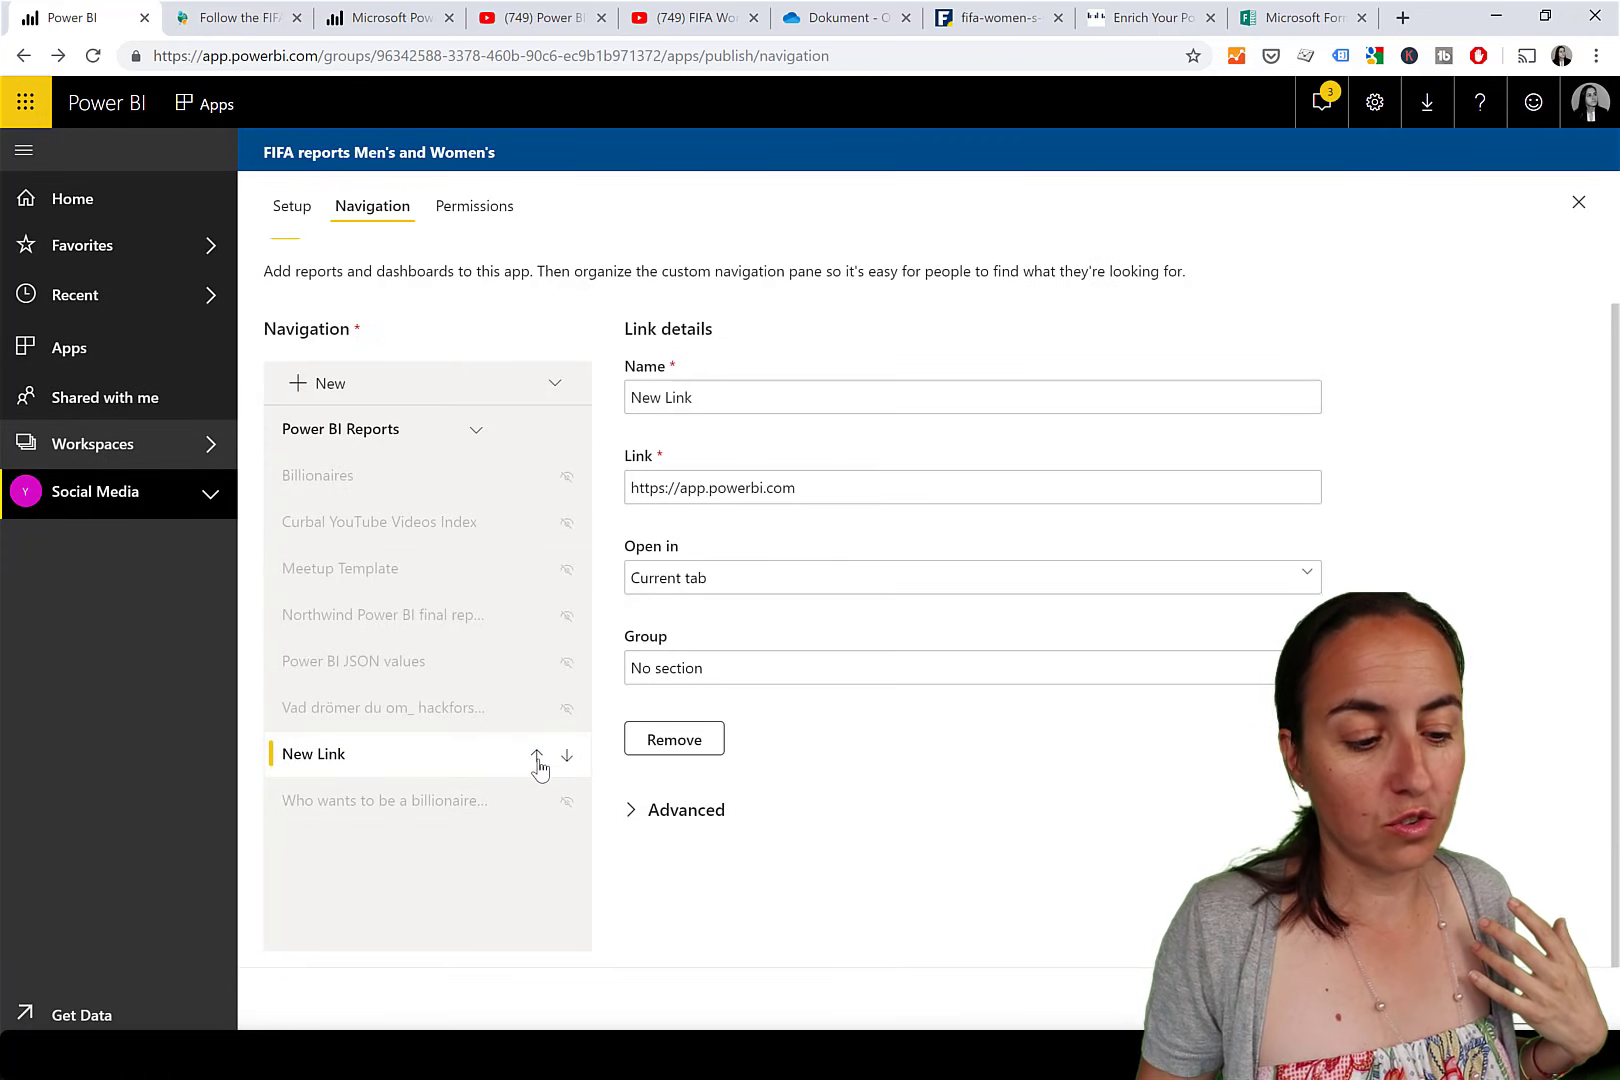
{"action": "left_click", "coordinate": [538, 758]}
{"action": "left_click", "coordinate": [537, 709]}
{"action": "left_click", "coordinate": [537, 663]}
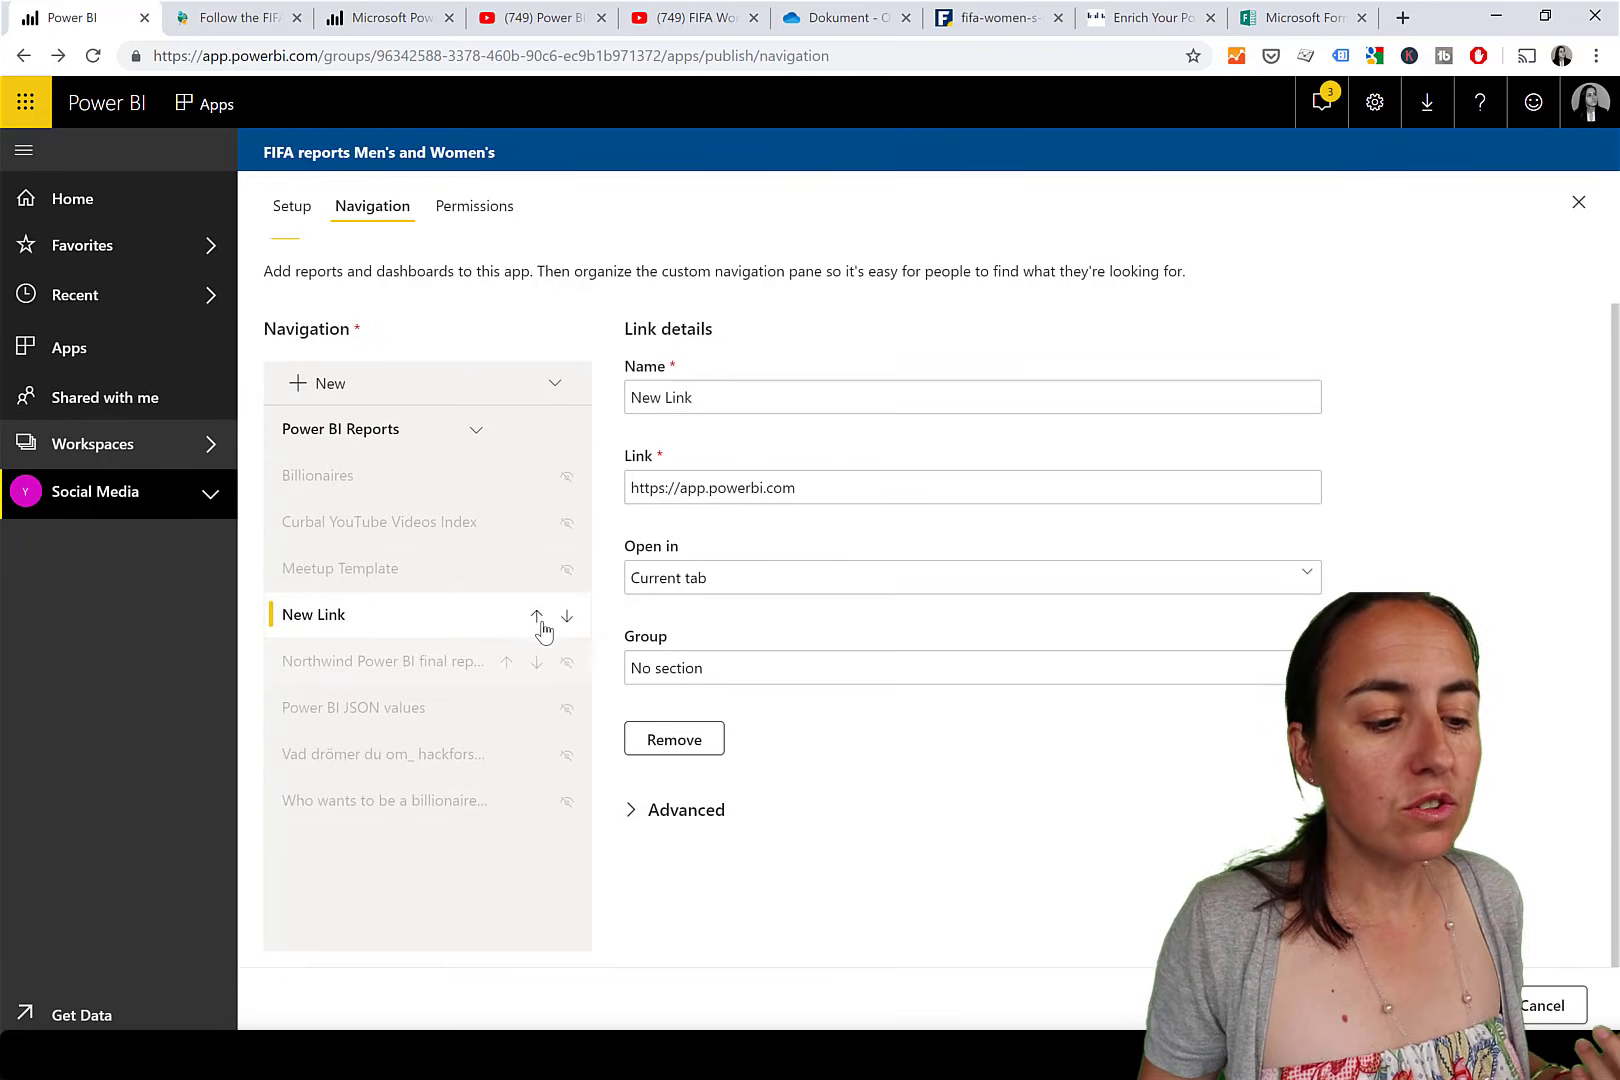
{"action": "left_click", "coordinate": [537, 616]}
{"action": "left_click", "coordinate": [537, 568]}
{"action": "left_click", "coordinate": [536, 521]}
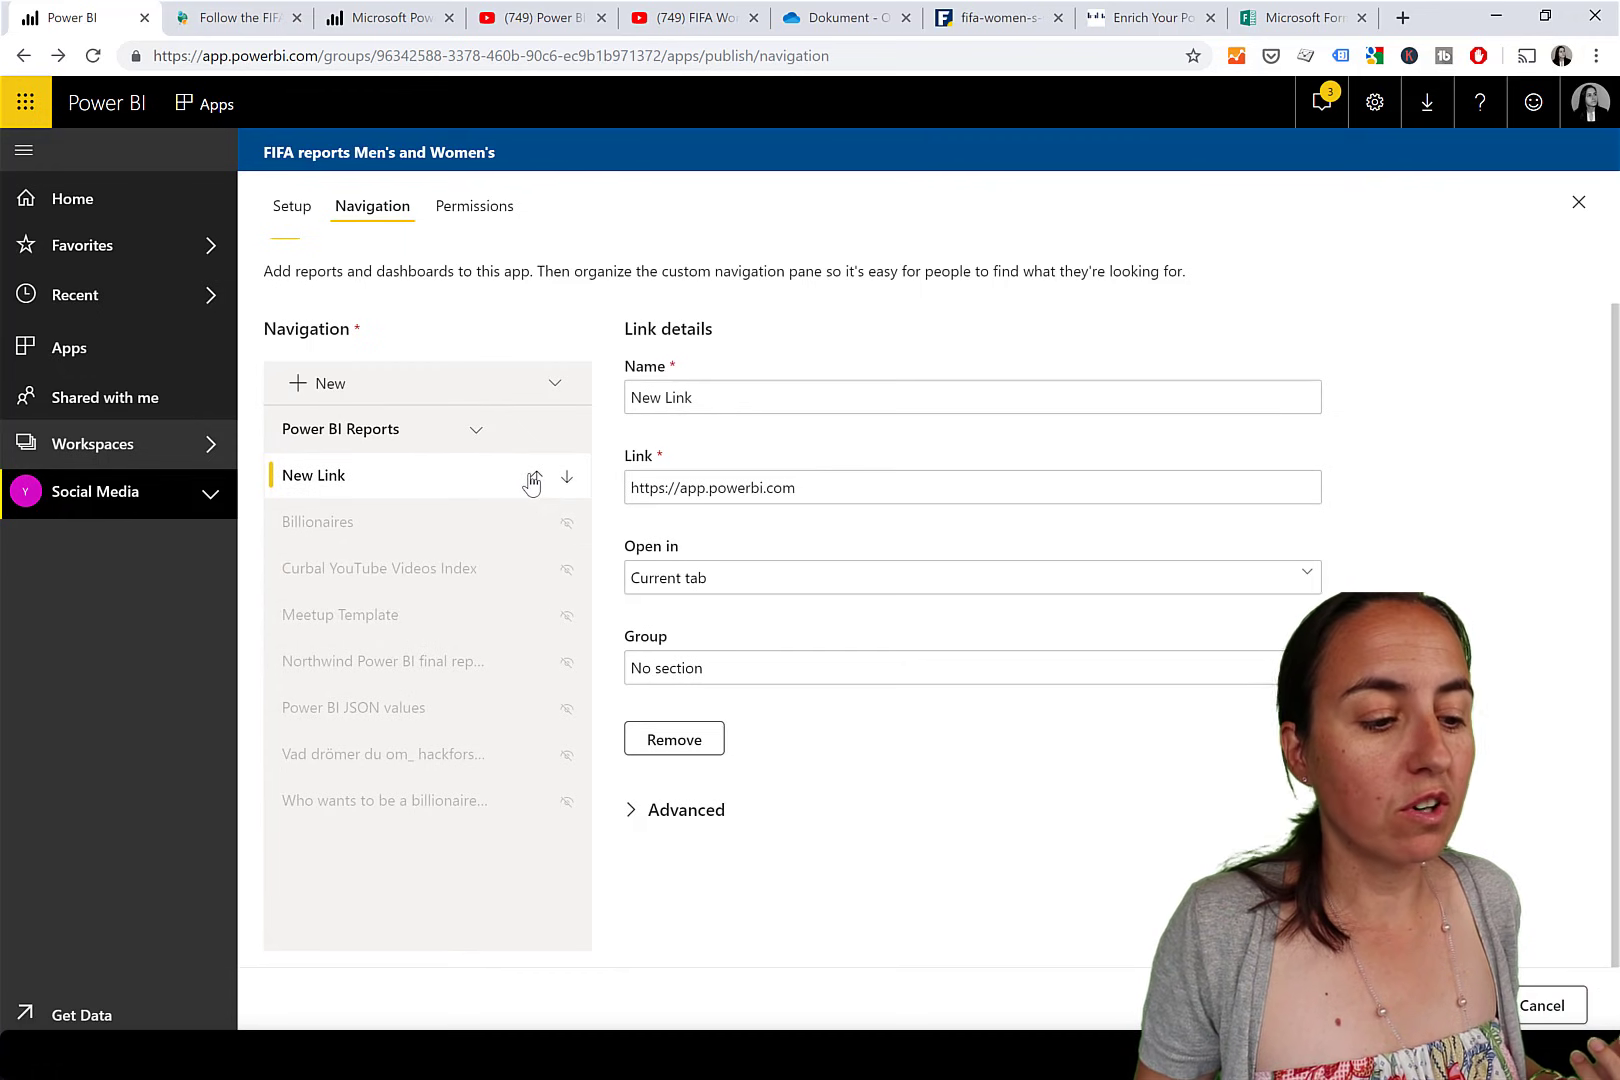
{"action": "left_click", "coordinate": [536, 475]}
{"action": "left_click", "coordinate": [537, 568]}
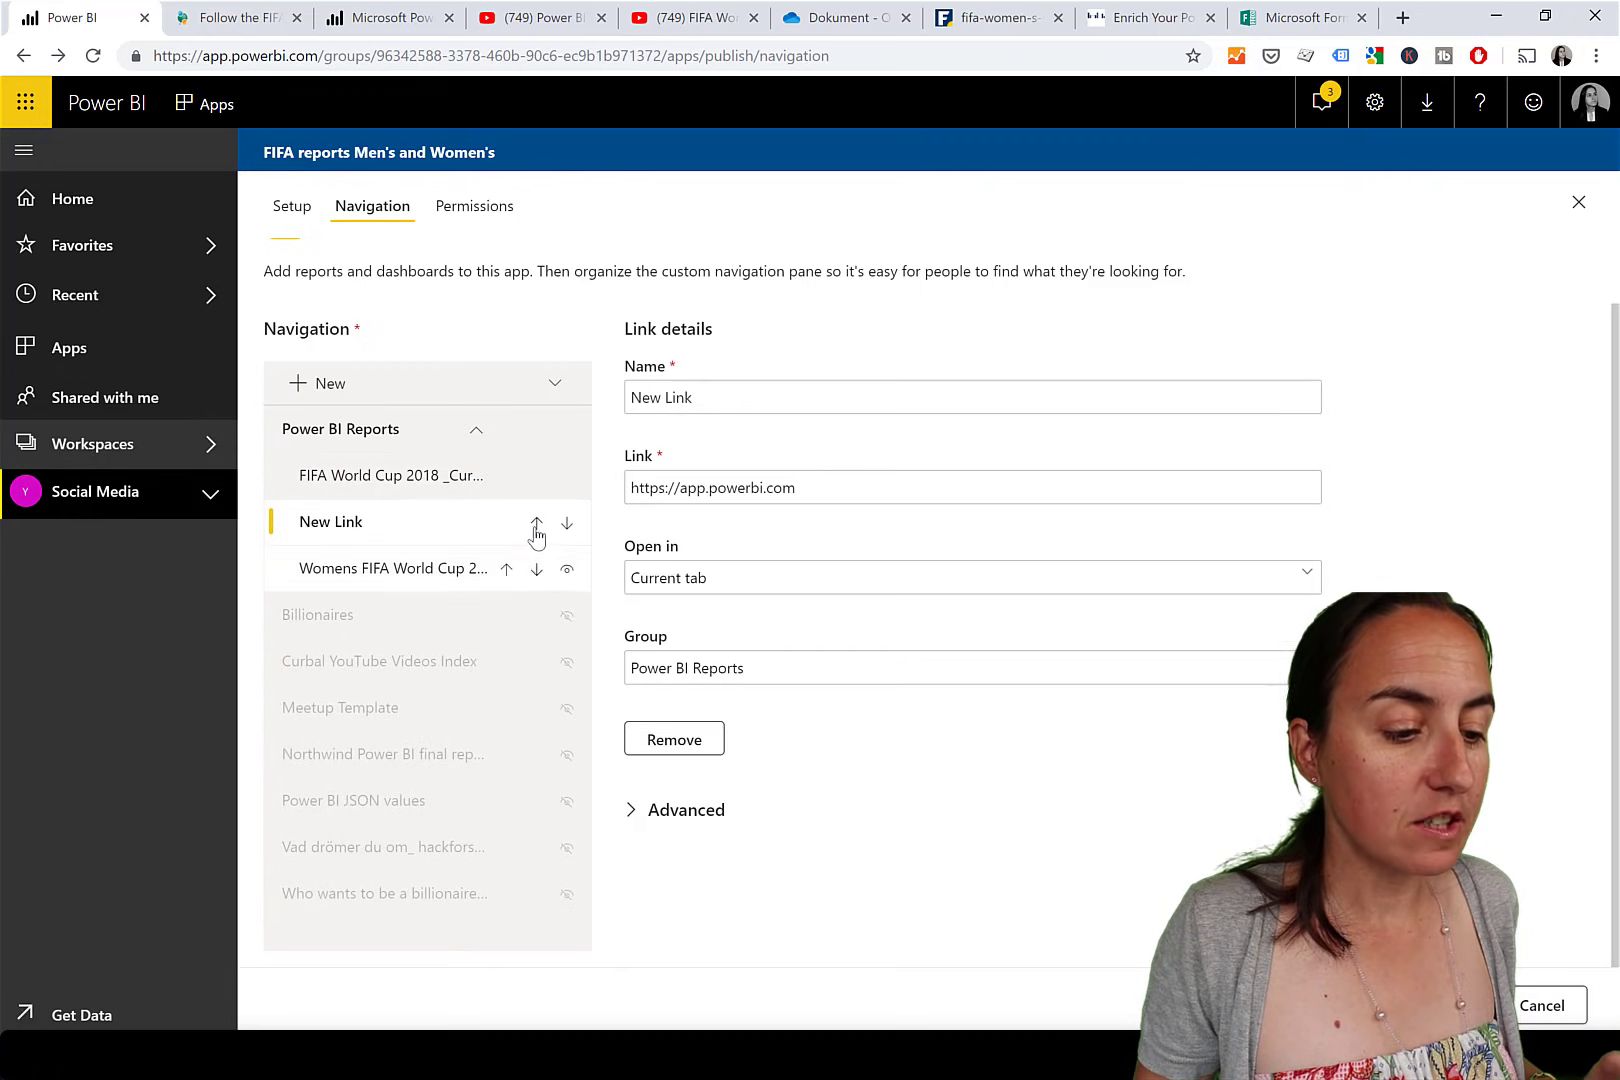
{"action": "left_click", "coordinate": [537, 521]}
{"action": "left_click", "coordinate": [537, 476]}
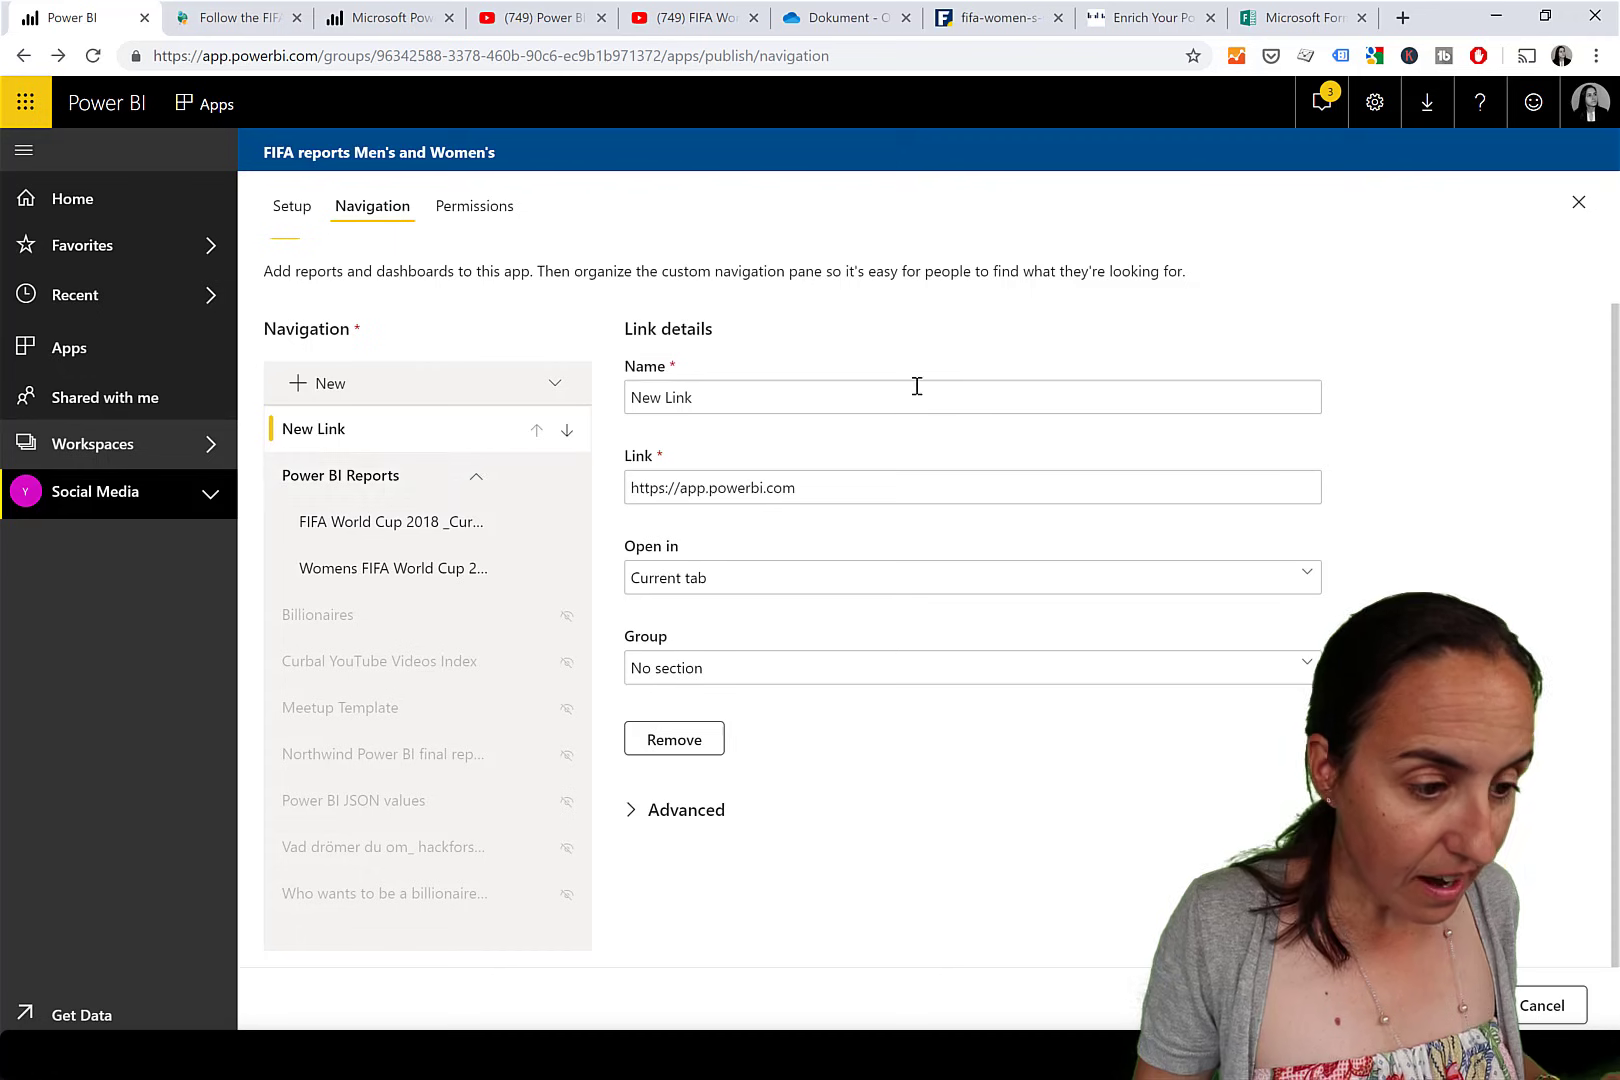
{"action": "left_click_drag", "start_coordinate": [915, 390], "coordinate": [597, 403]}
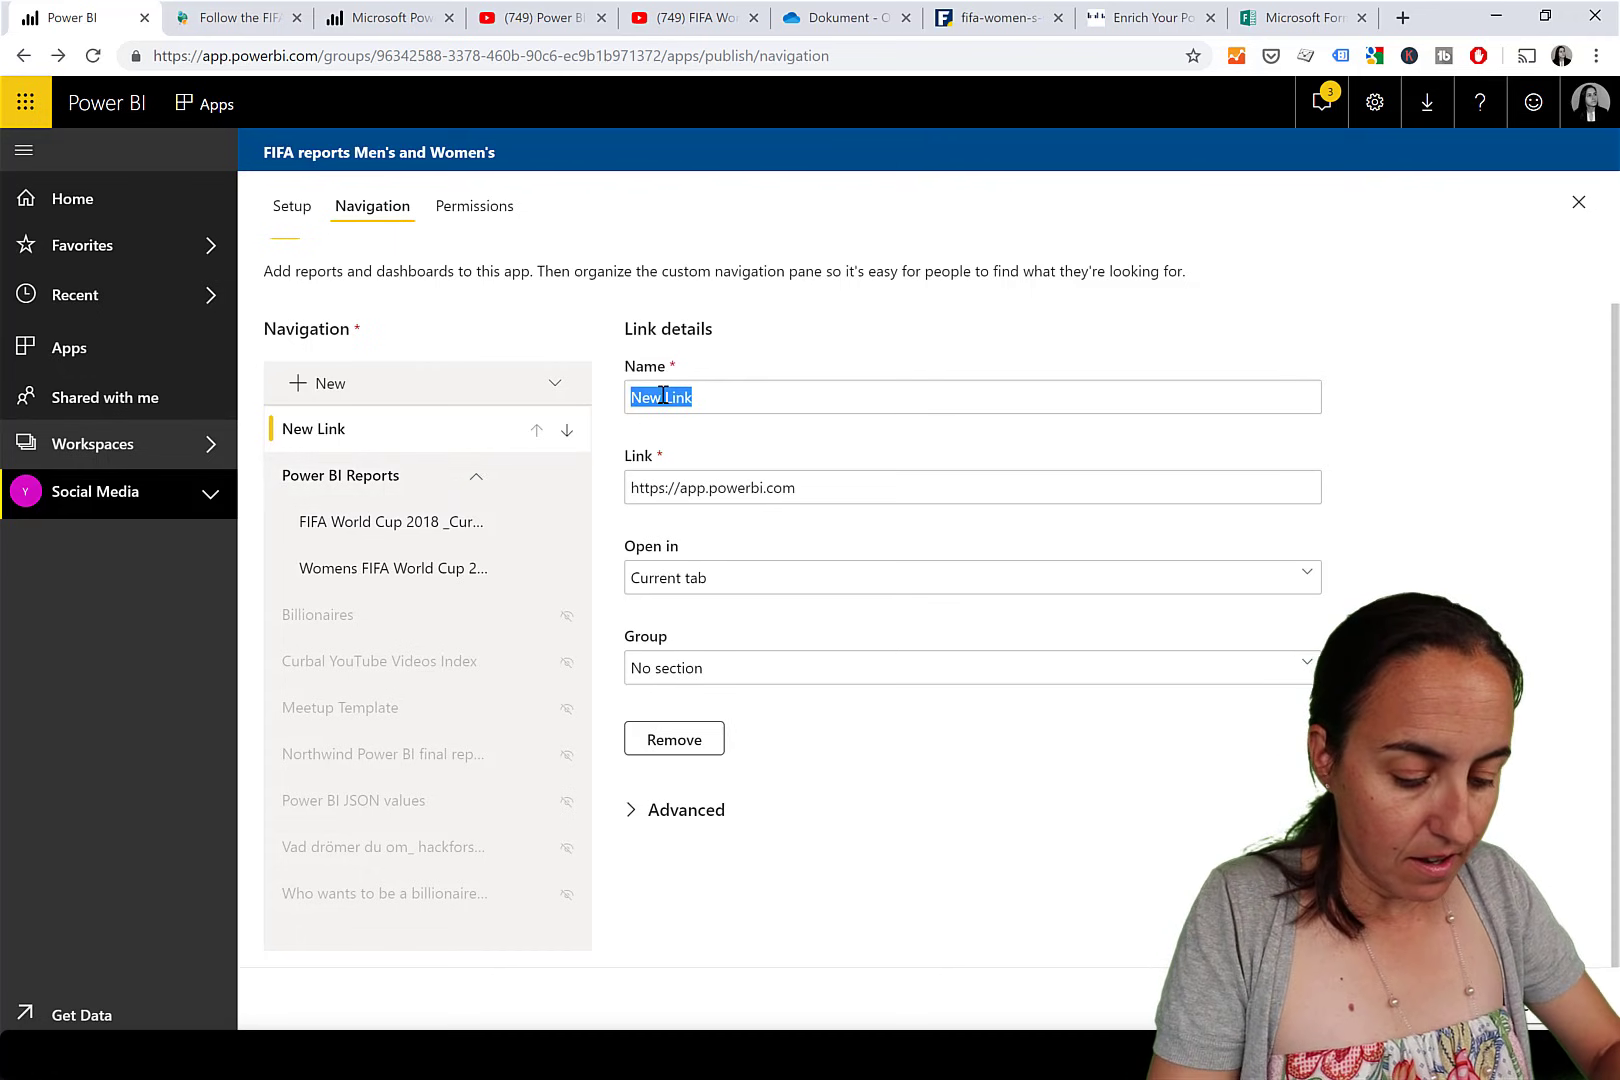
{"action": "type", "text": "About this report"}
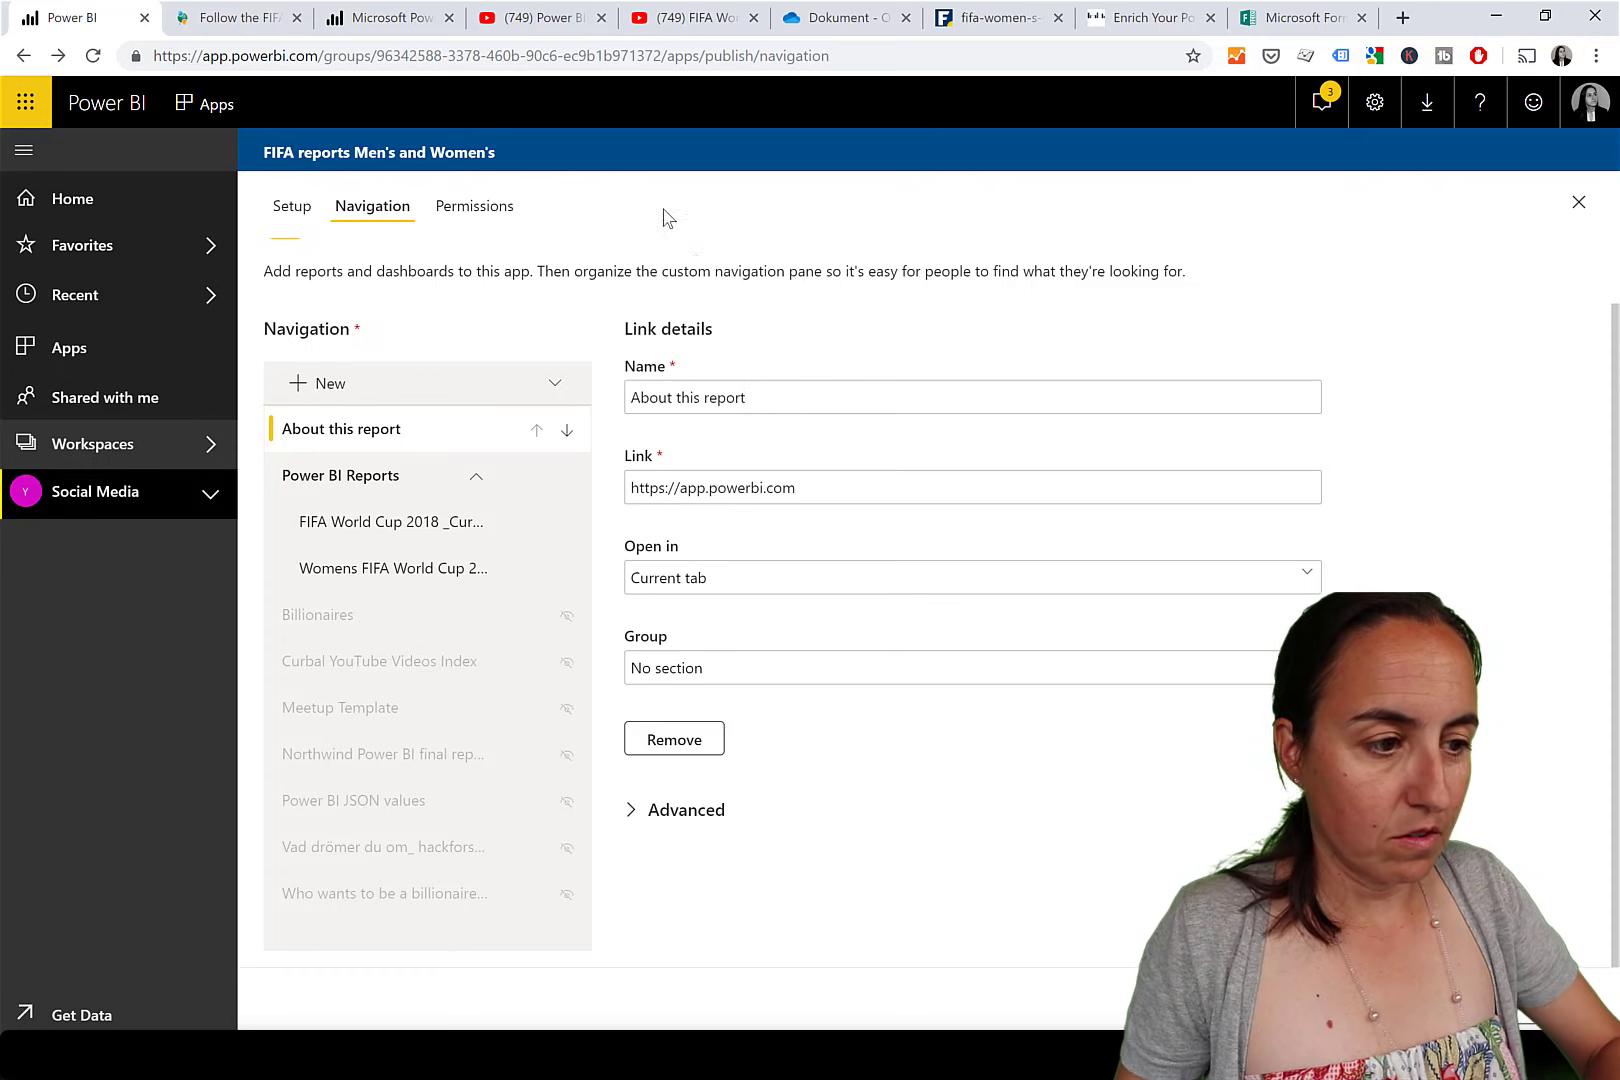
Find the Power BI FIFA World Cup video on YouTube and copy its web address.
{"action": "left_click", "coordinate": [230, 17]}
{"action": "left_click", "coordinate": [390, 17]}
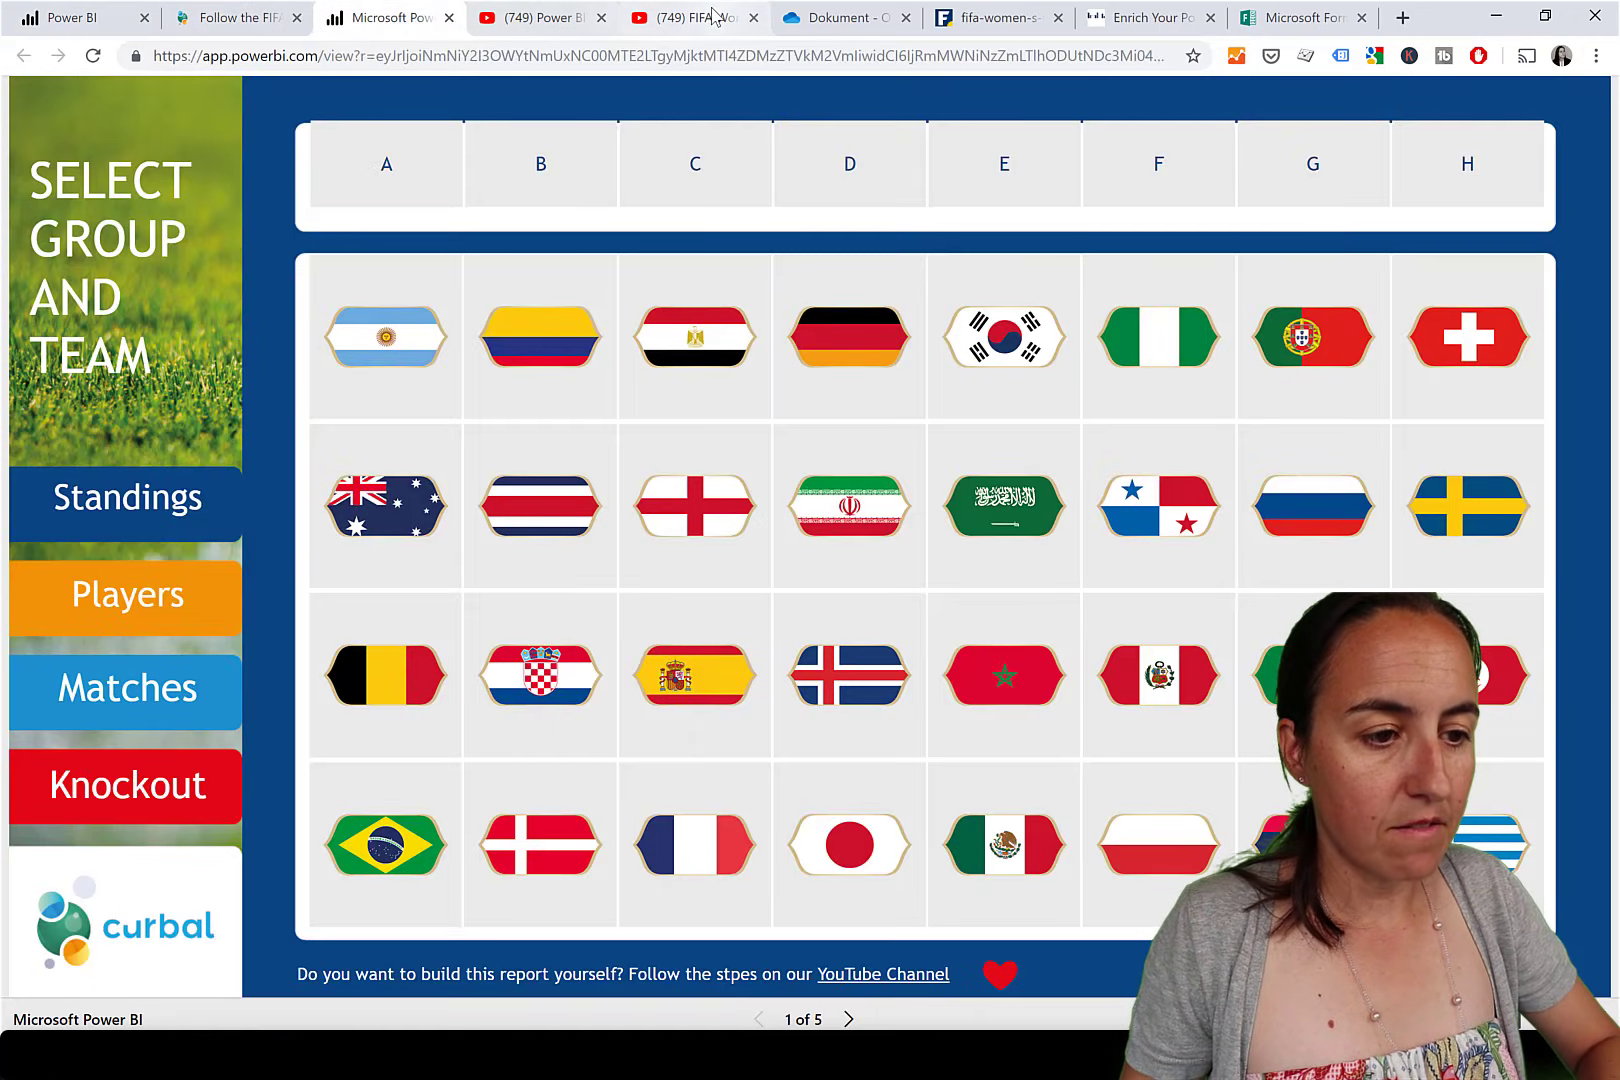
{"action": "left_click", "coordinate": [713, 14]}
{"action": "left_click", "coordinate": [528, 17]}
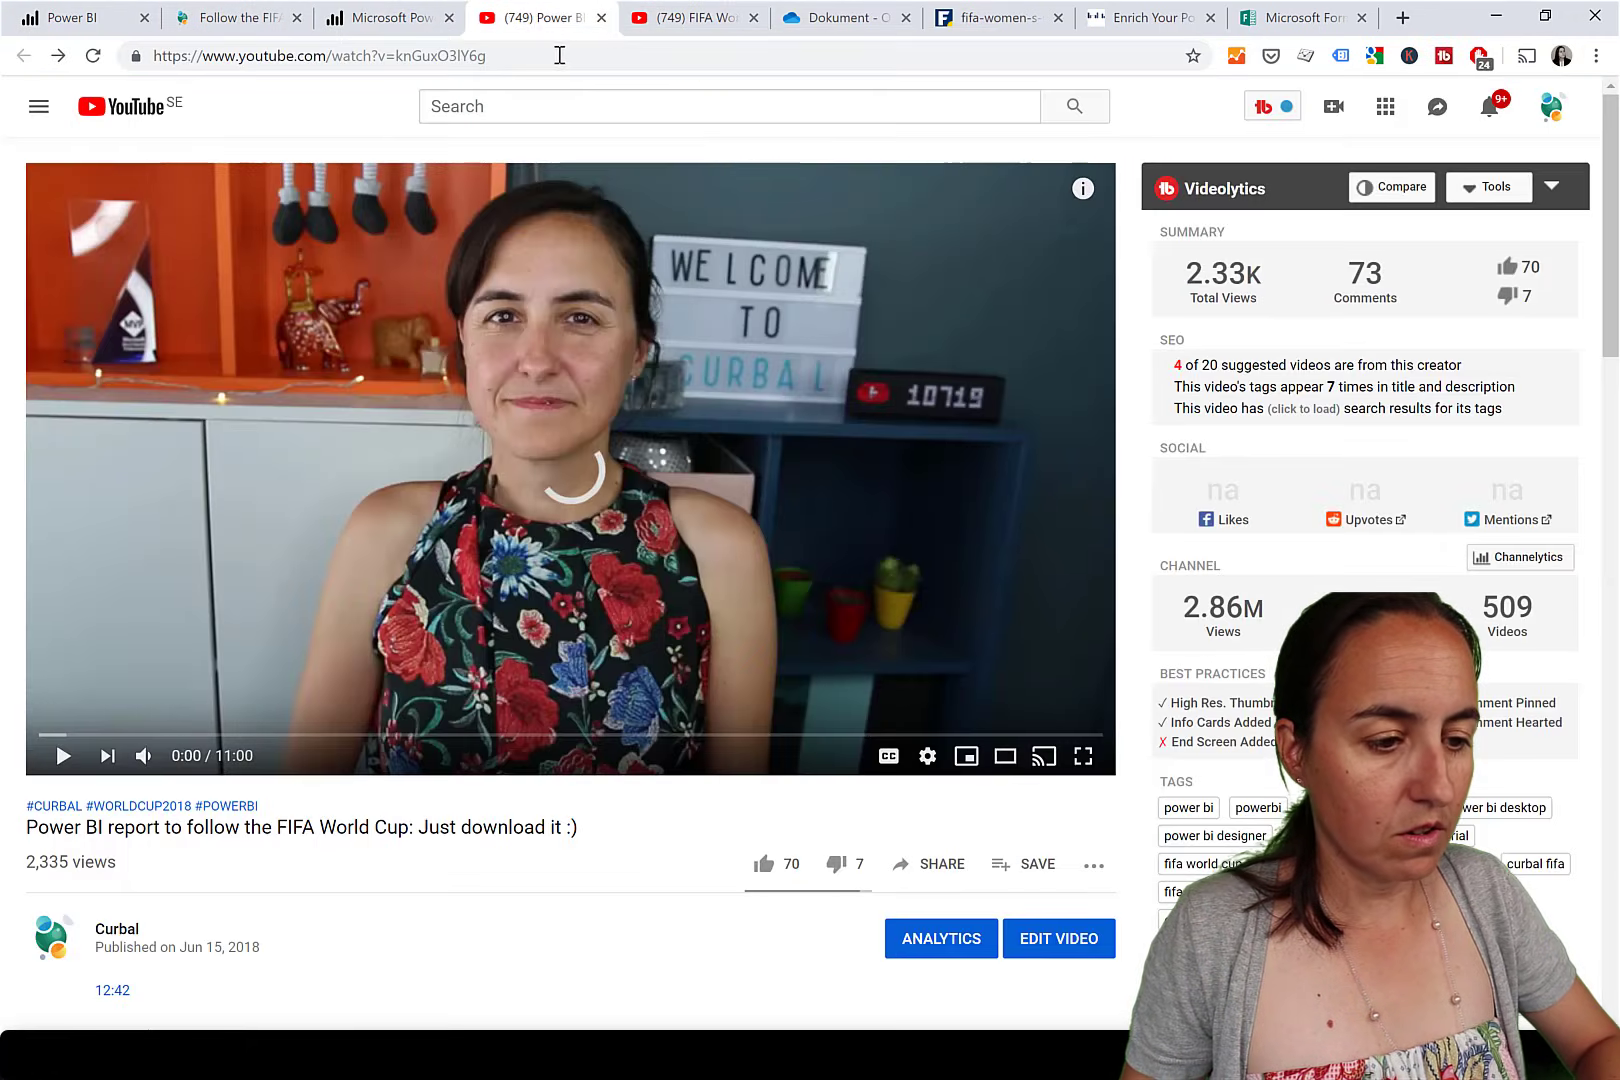
{"action": "left_click", "coordinate": [545, 55]}
{"action": "key", "text": "ctrl+c"}
{"action": "left_click", "coordinate": [205, 118]}
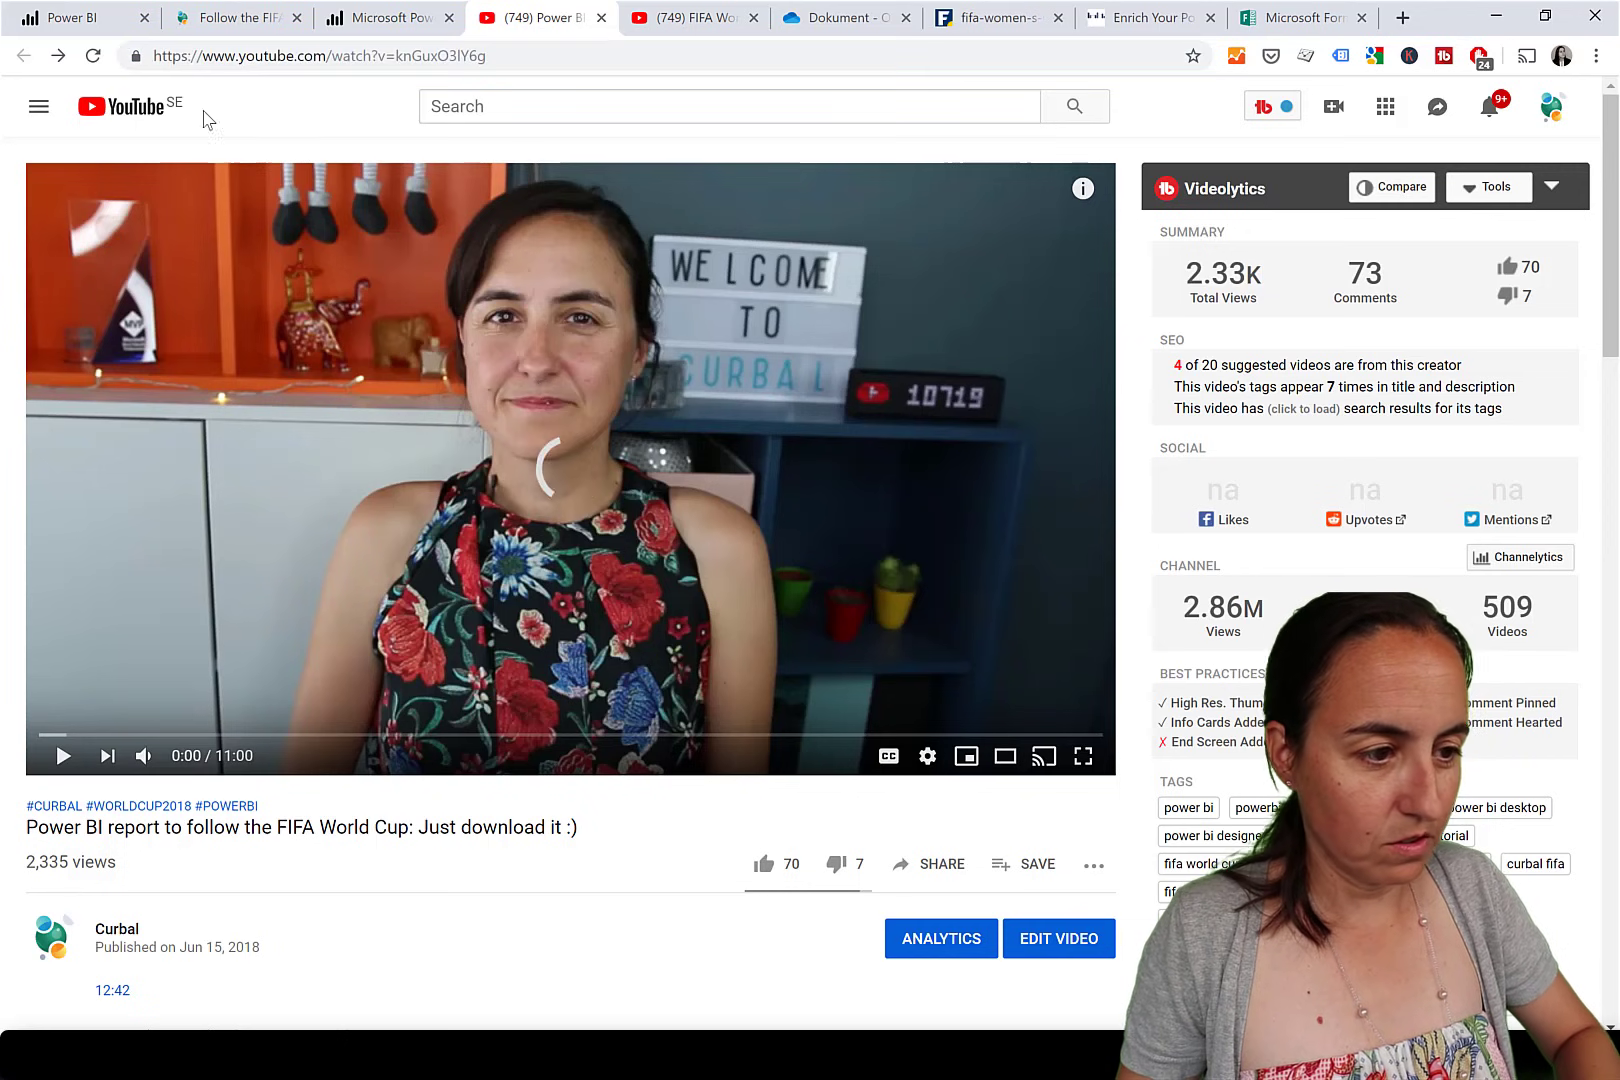
{"action": "key", "text": "ctrl+1"}
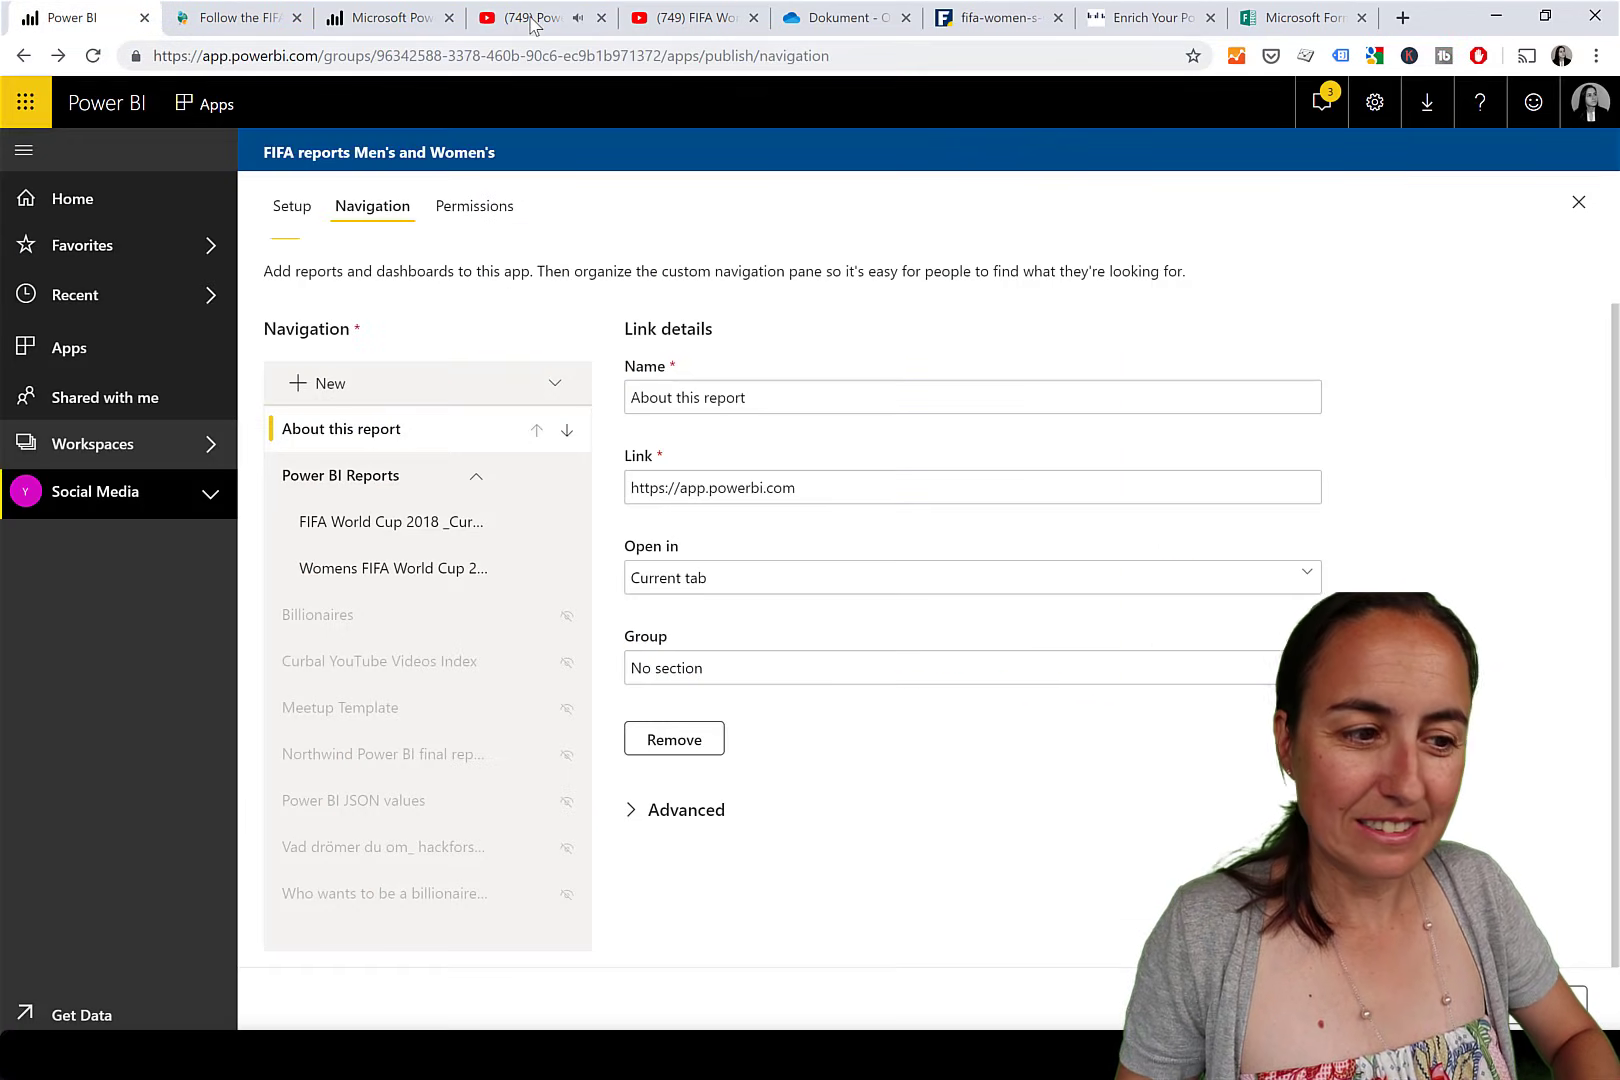
In Power BI, replace the About this report link address with the copied YouTube URL.
{"action": "left_click", "coordinate": [531, 20]}
{"action": "key", "text": "ctrl+1"}
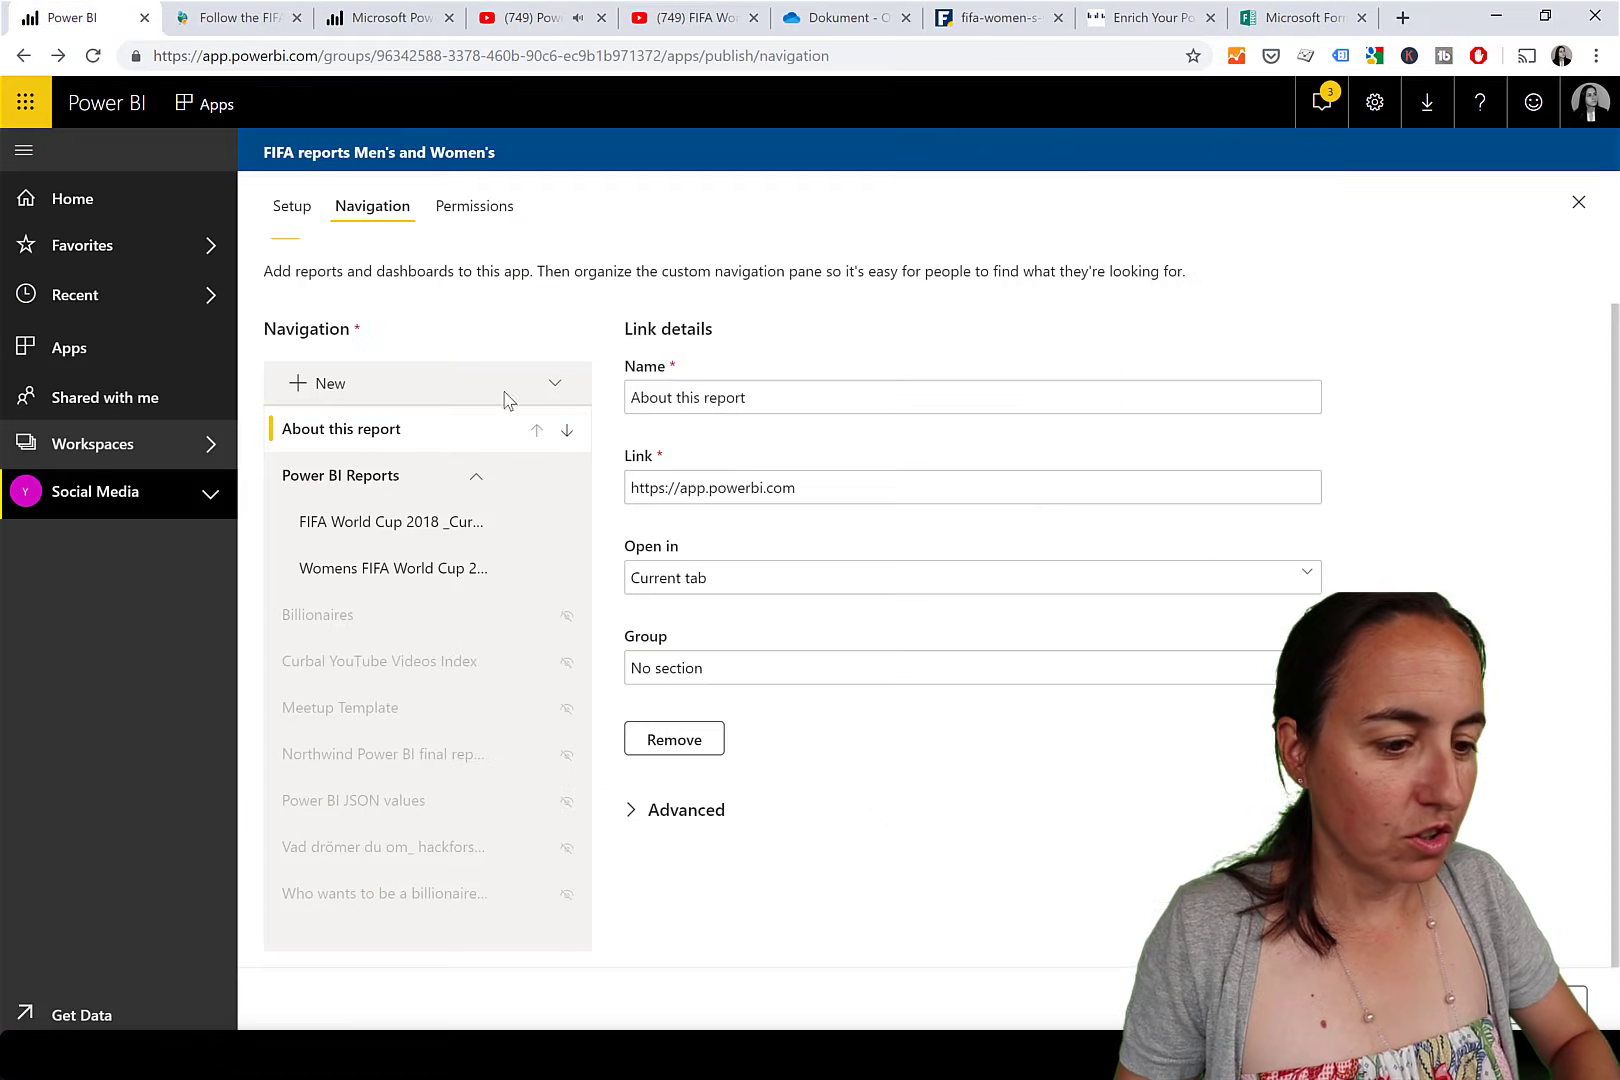
{"action": "left_click_drag", "start_coordinate": [848, 490], "coordinate": [618, 487]}
{"action": "key", "text": "ctrl+v"}
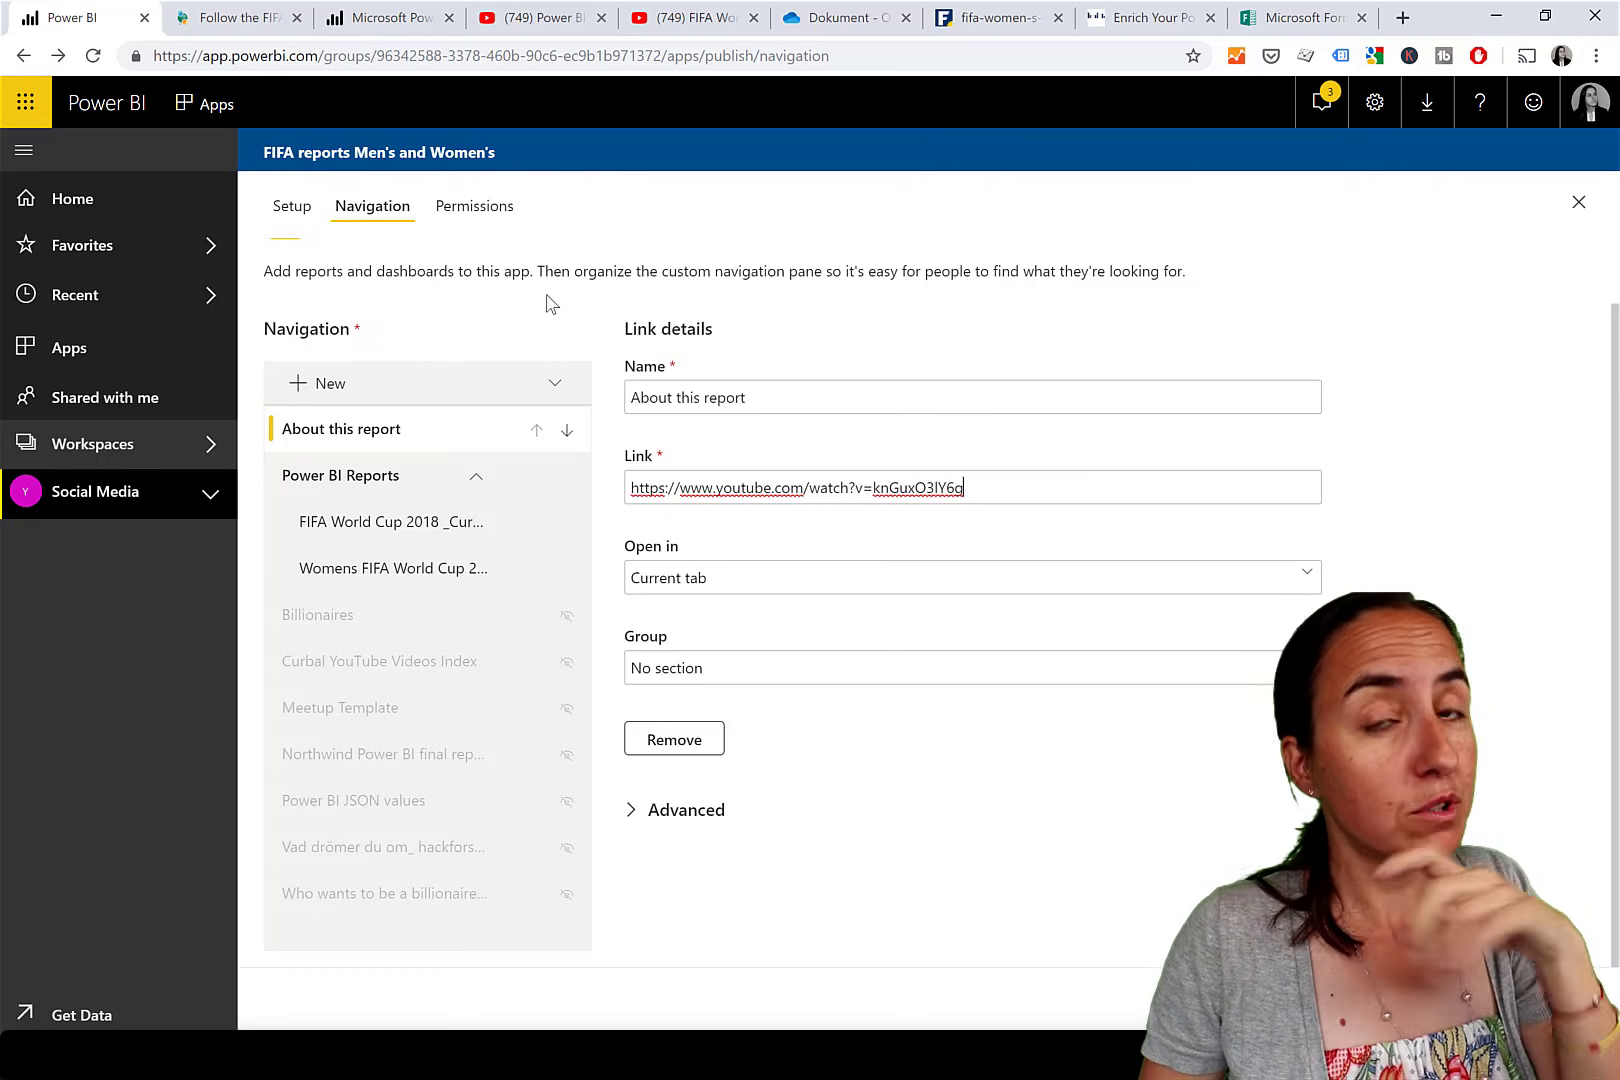
On the FIFA World Cup video, open Share > Embed and select the iframe embed code.
{"action": "left_click", "coordinate": [560, 22]}
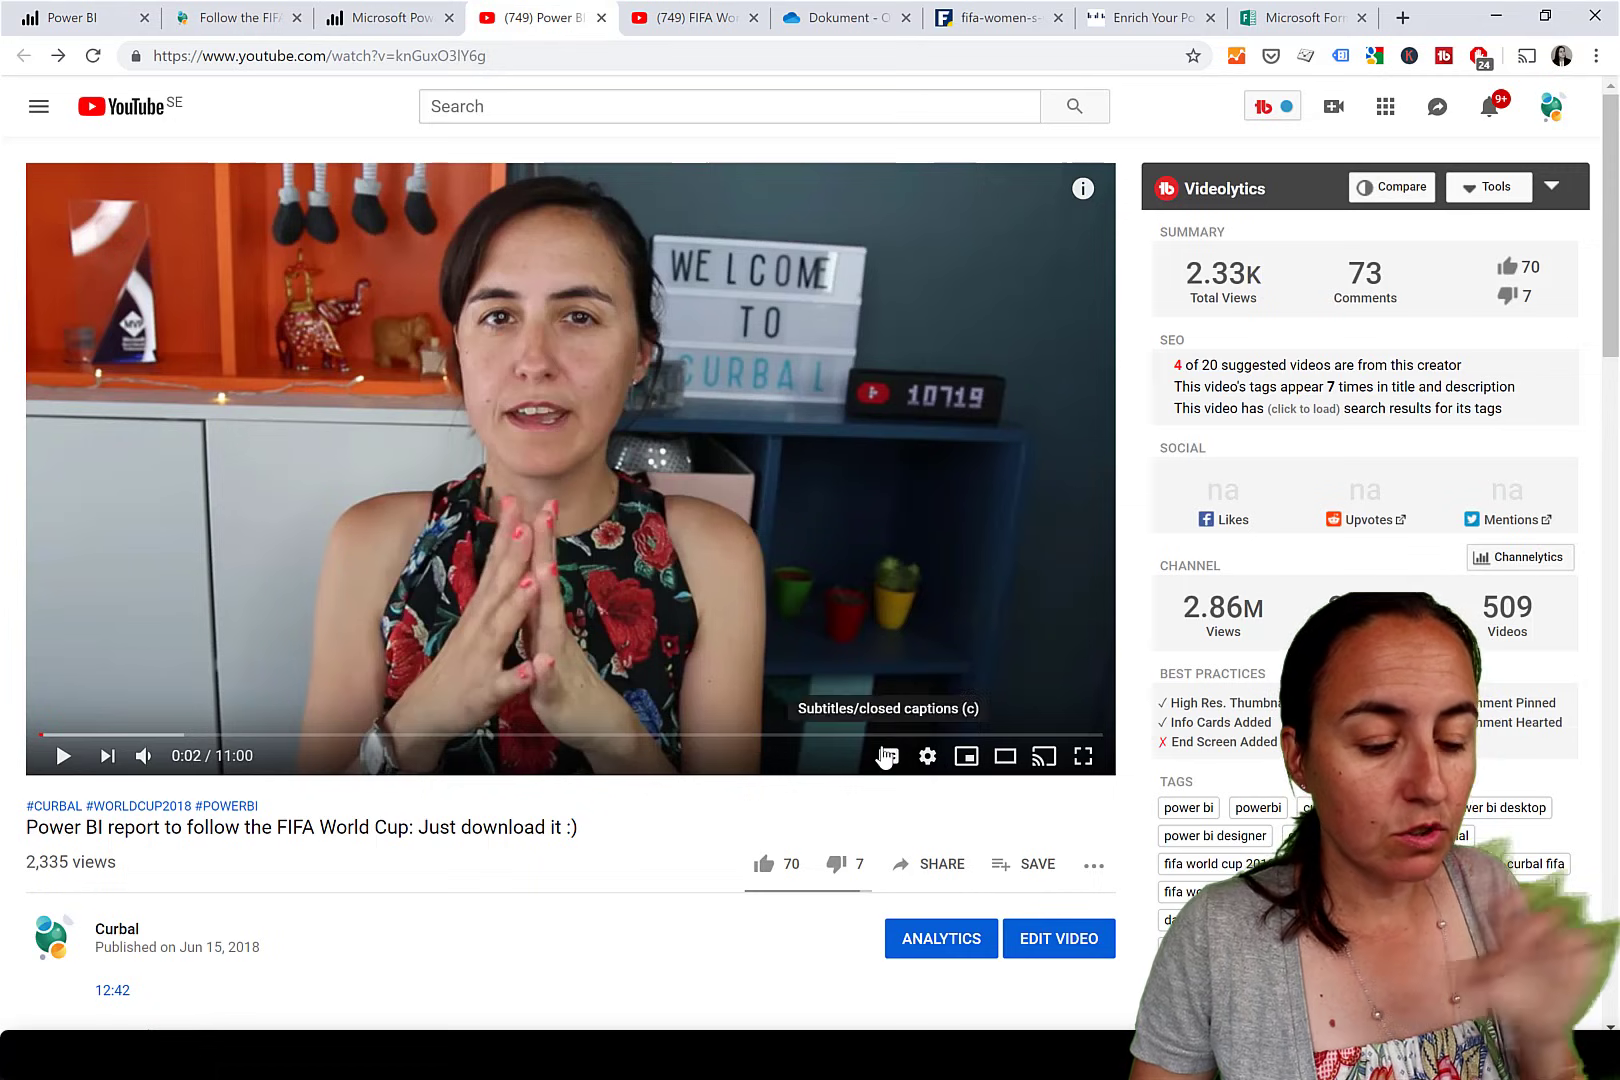
{"action": "scroll", "coordinate": [890, 757], "scroll_direction": "down", "scroll_amount": 4}
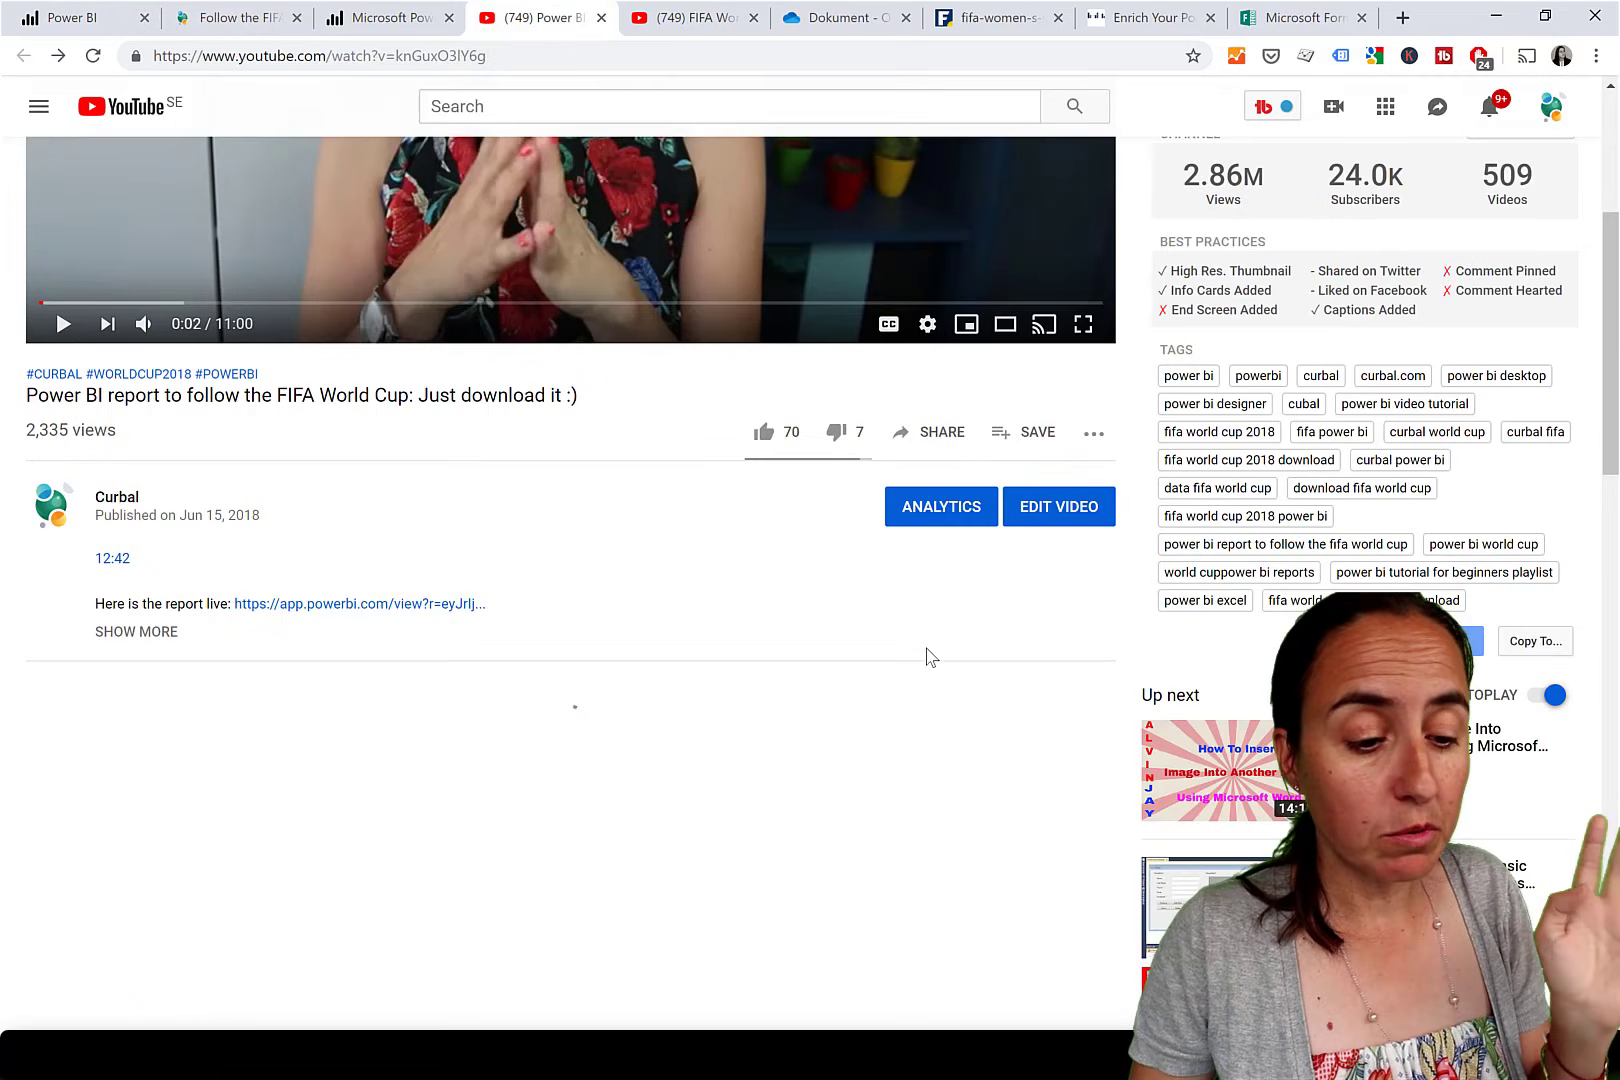
{"action": "left_click", "coordinate": [943, 436]}
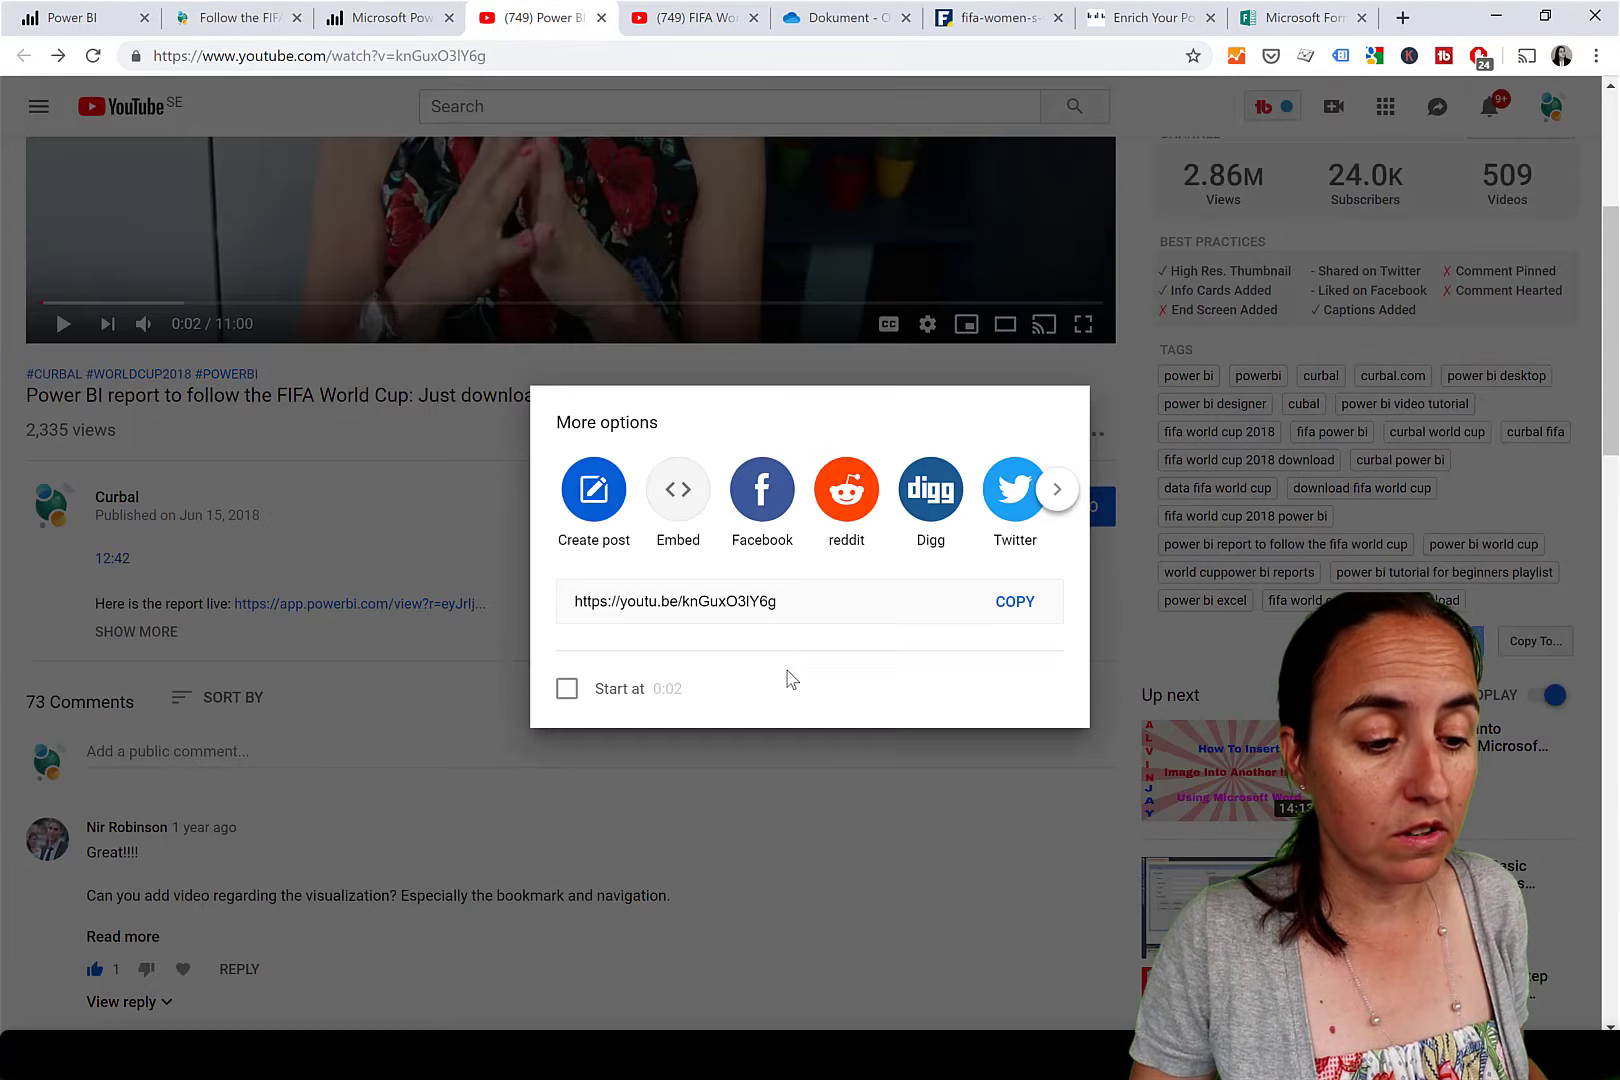
{"action": "left_click", "coordinate": [676, 492]}
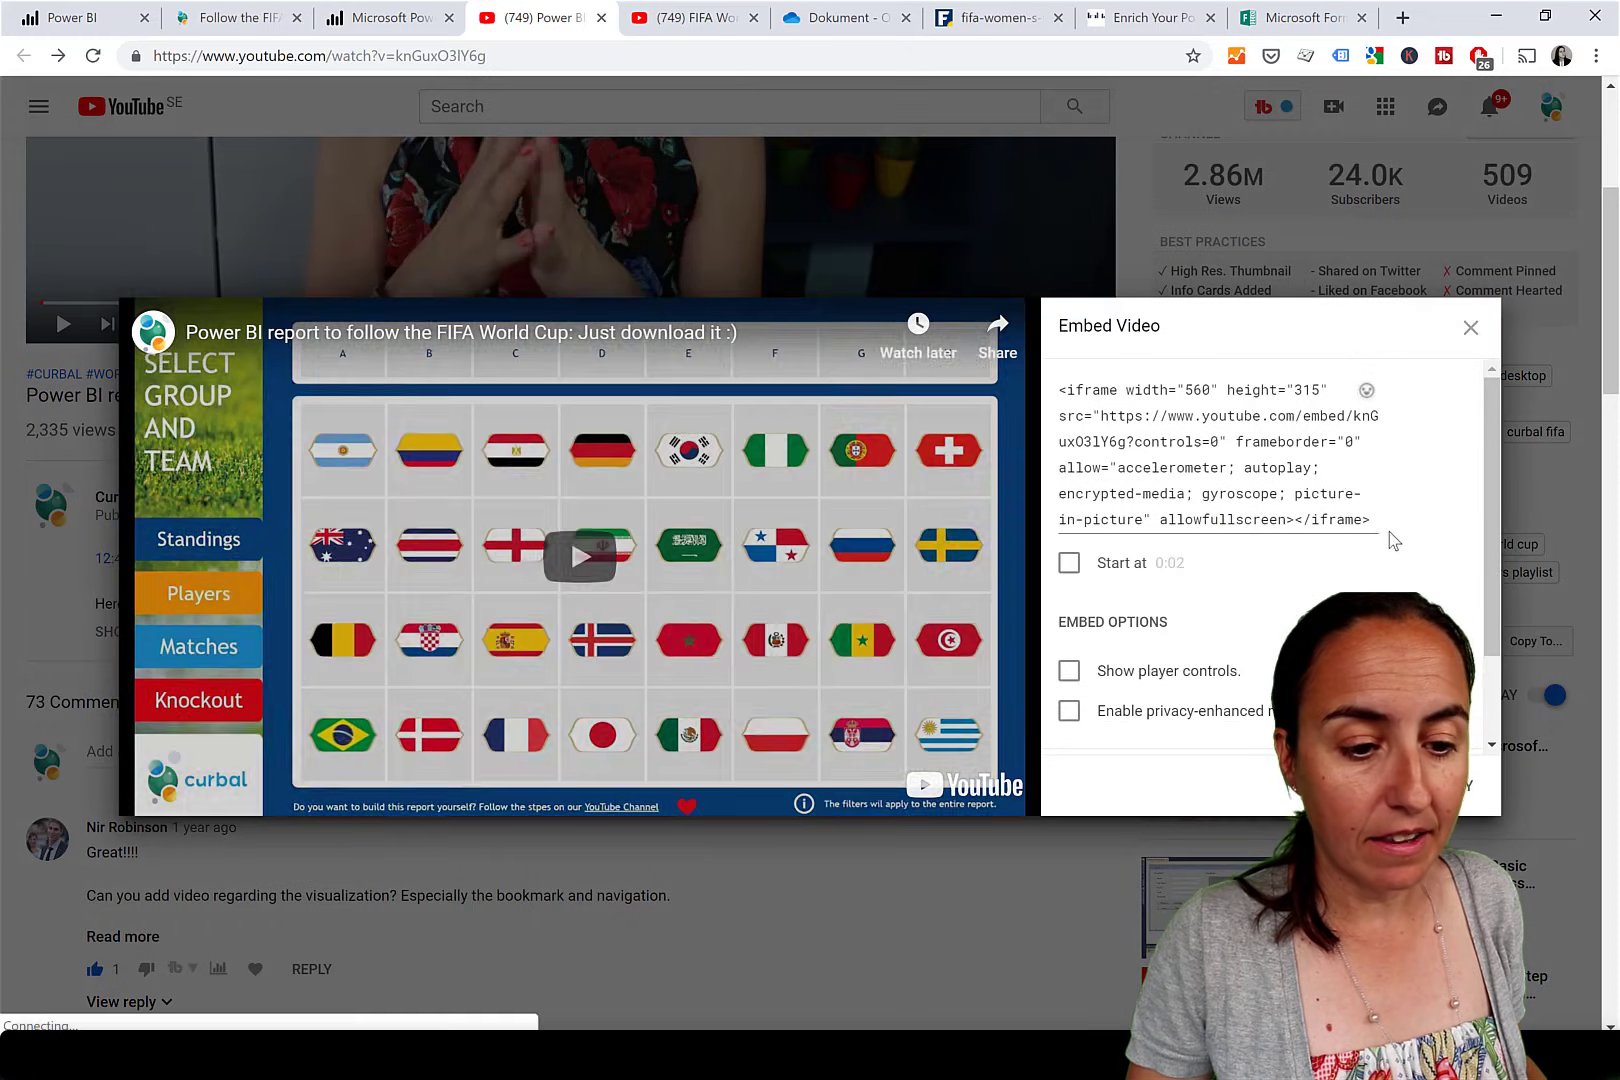
{"action": "left_click", "coordinate": [1234, 473]}
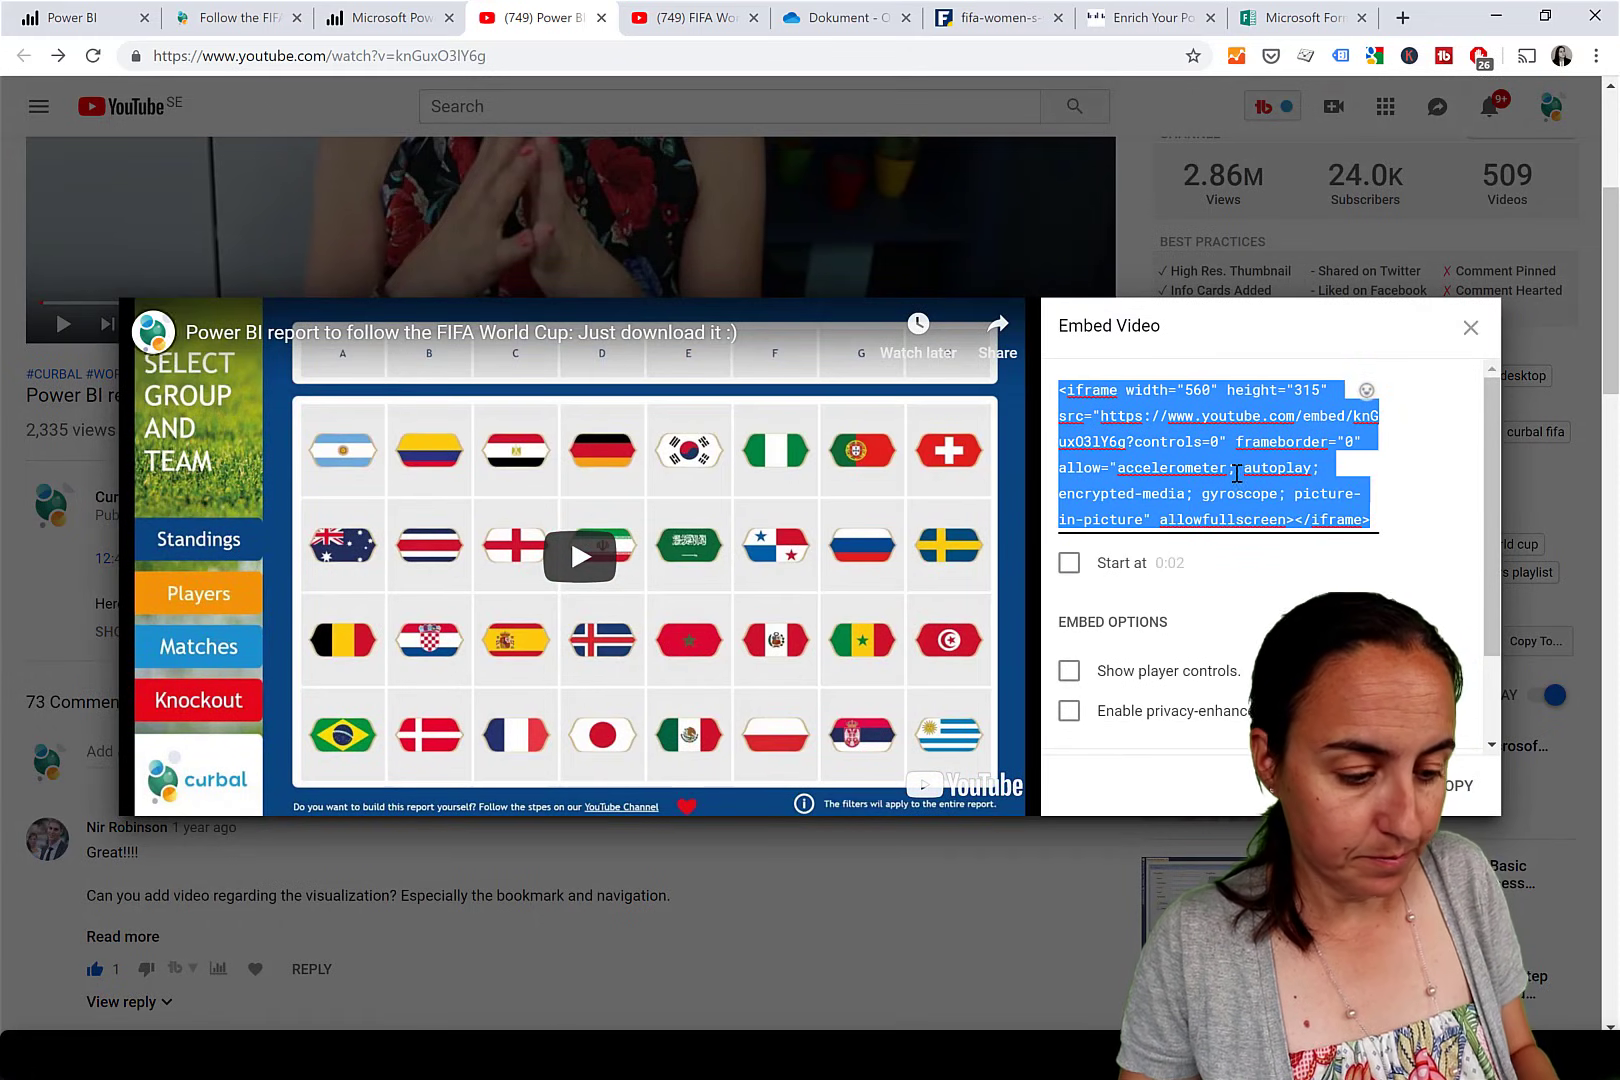
Launch Notepad++ from the Start menu search.
{"action": "key", "text": "super"}
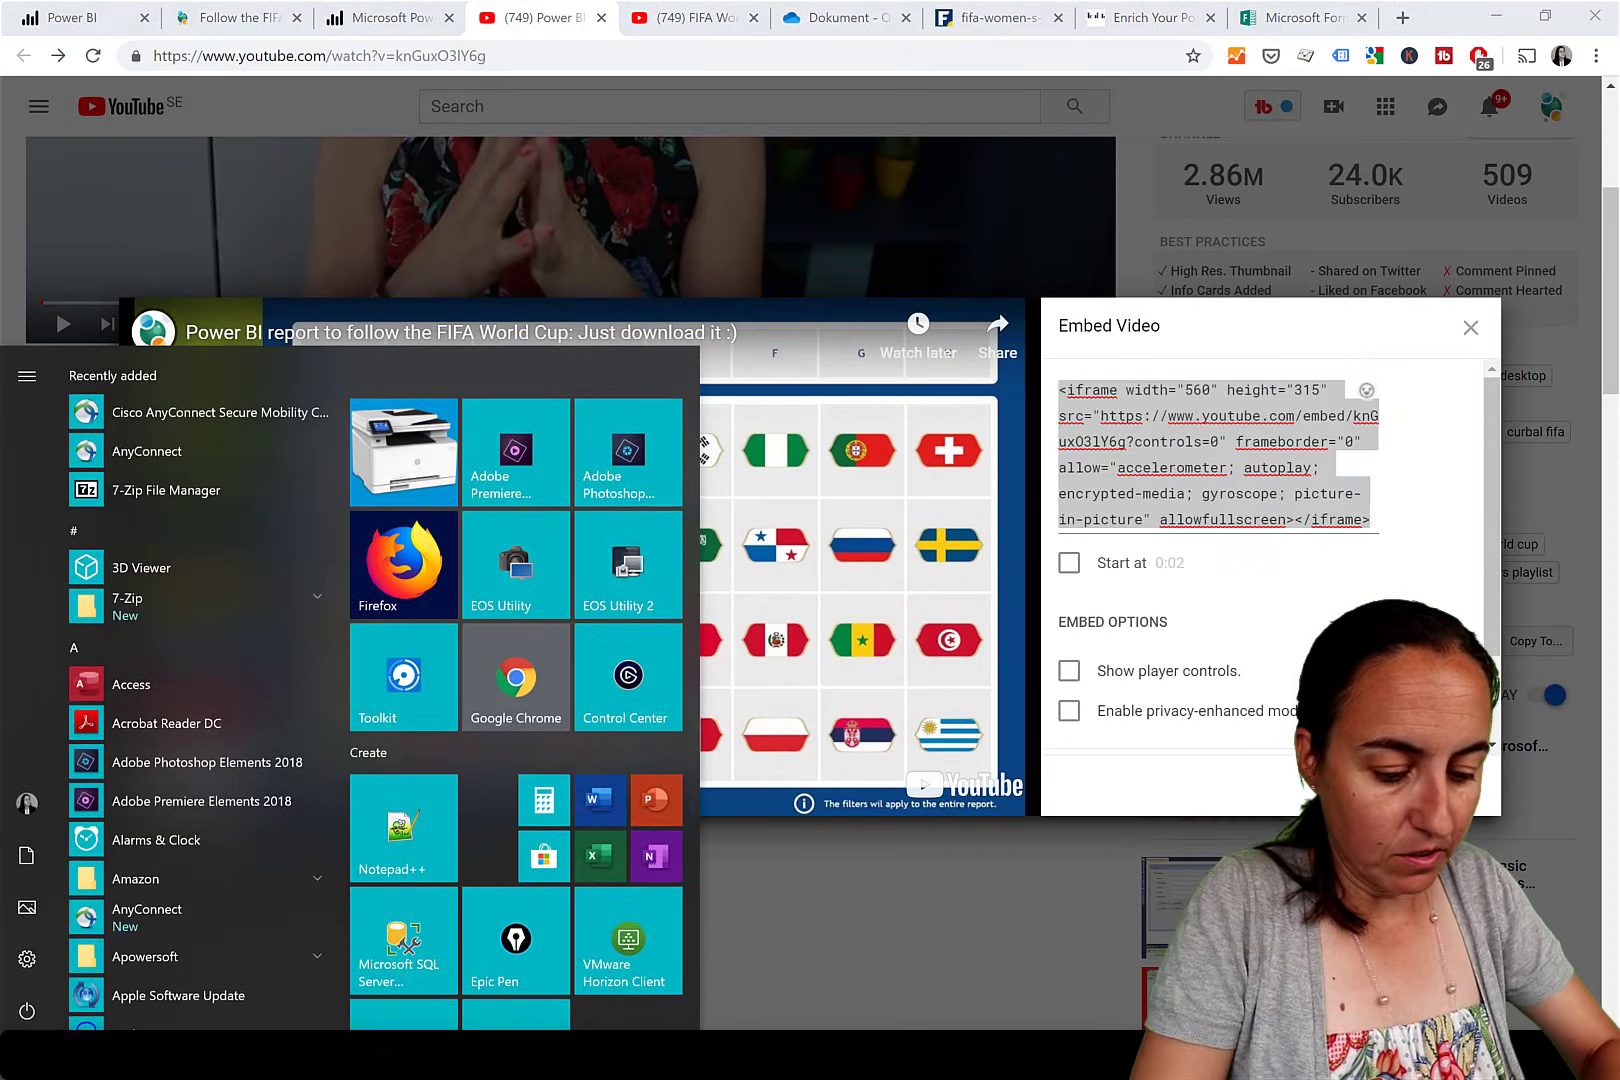
{"action": "type", "text": "nbit"}
{"action": "key", "text": "BackSpace"}
{"action": "key", "text": "BackSpace"}
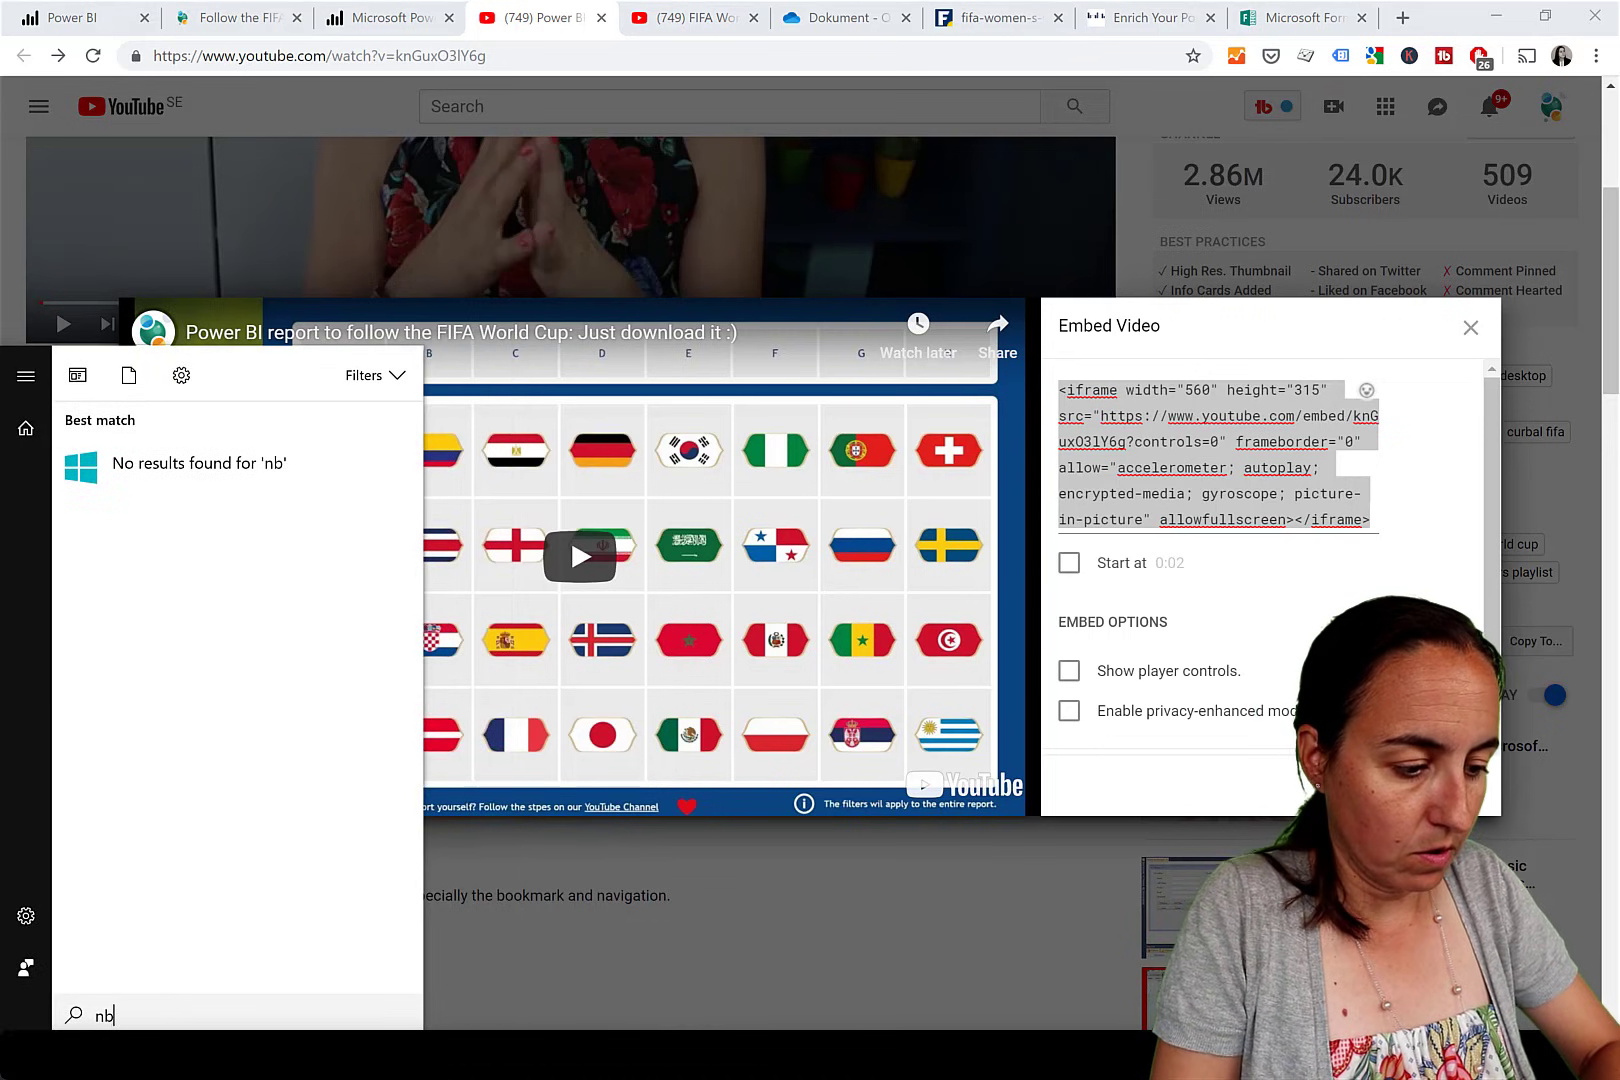
{"action": "key", "text": "BackSpace"}
{"action": "type", "text": "ot"}
{"action": "key", "text": "Return"}
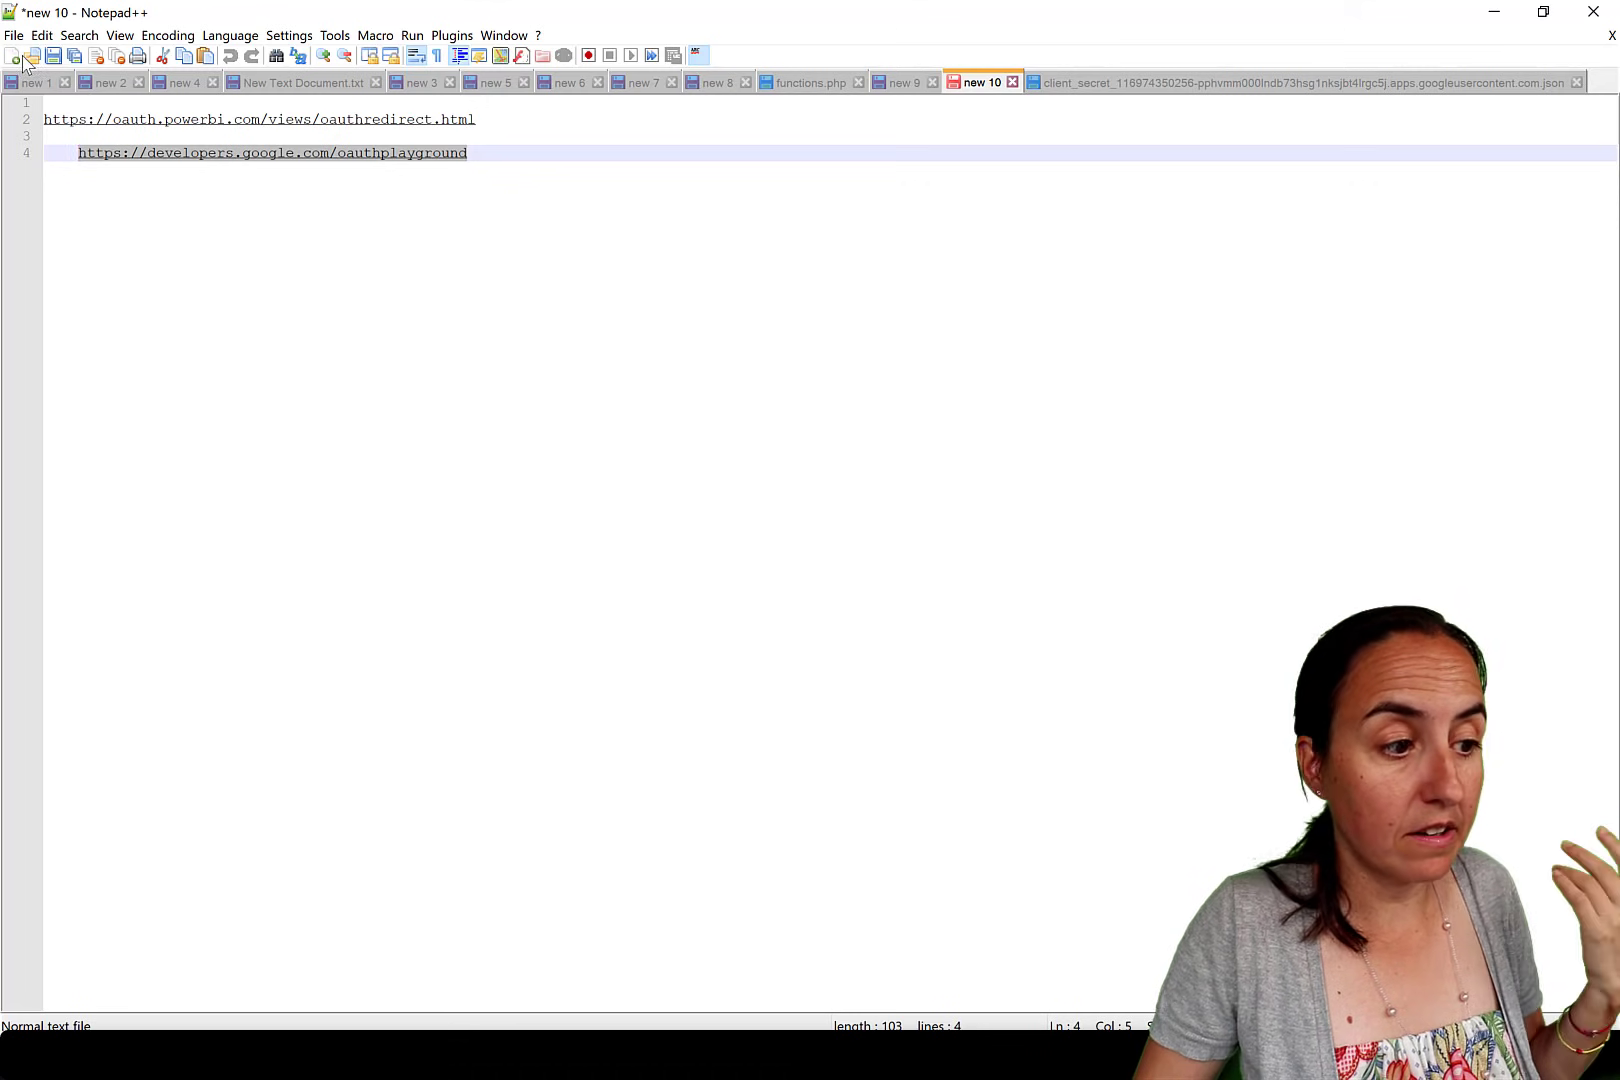
Paste the iframe embed code into a new Notepad++ file and select its embed URL.
{"action": "left_click", "coordinate": [12, 57]}
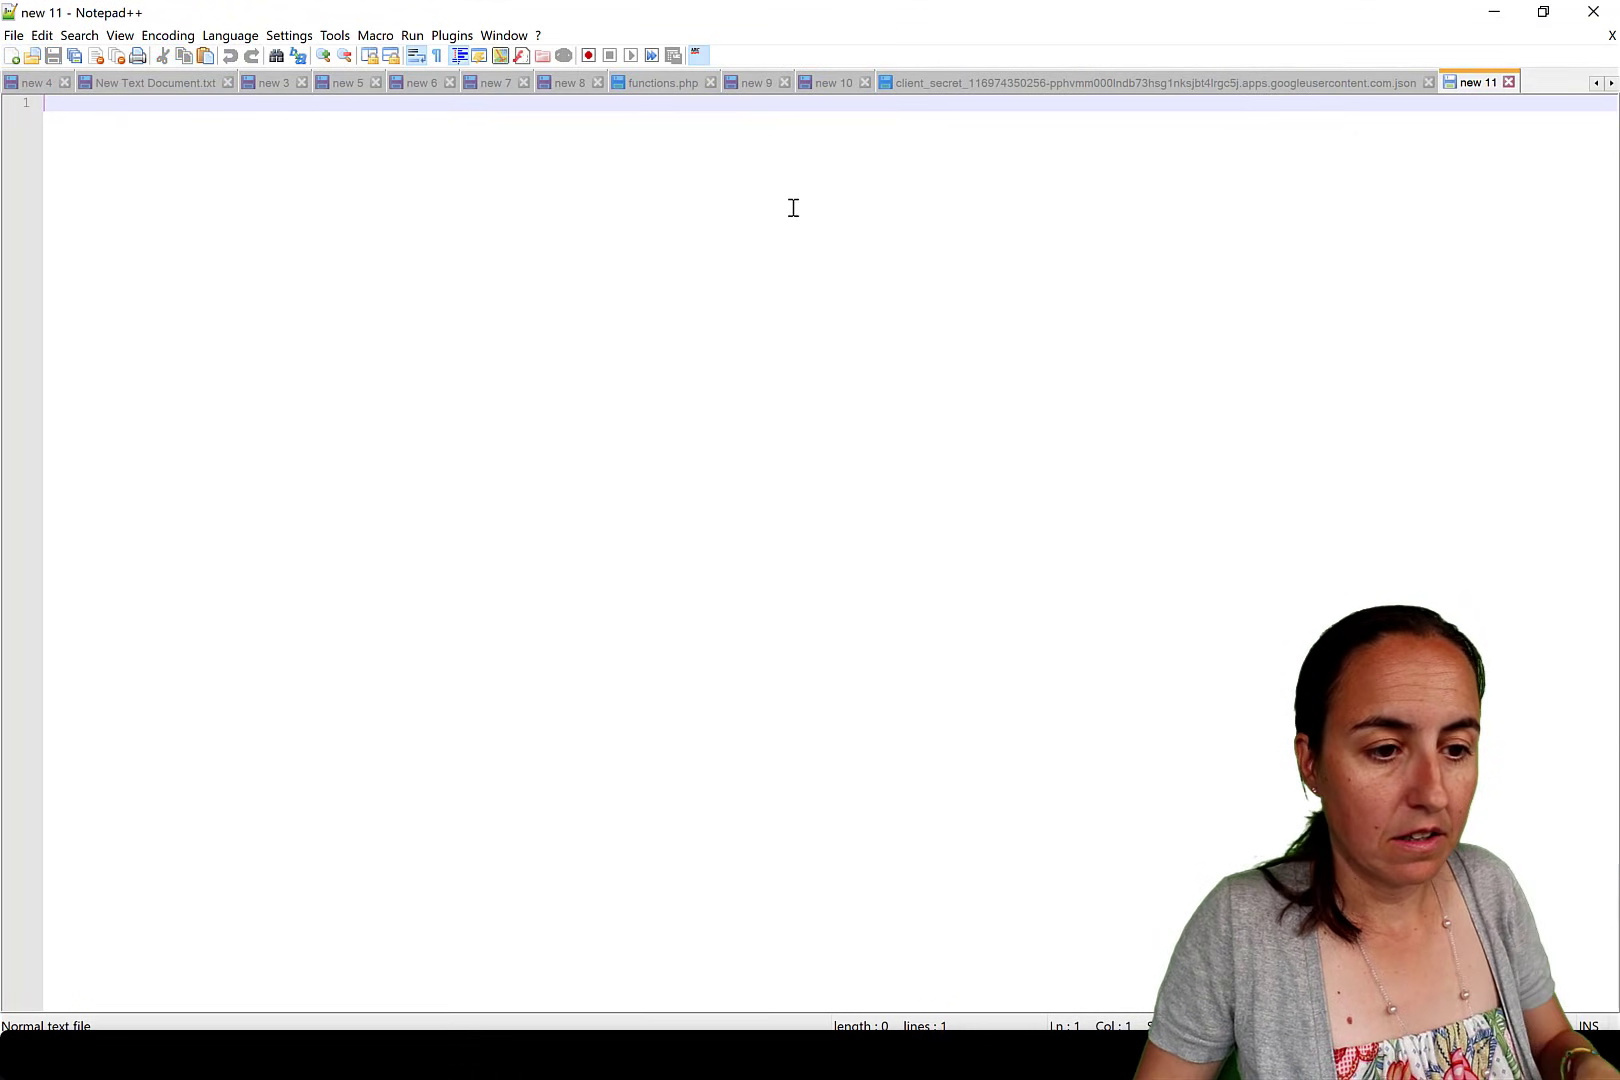
{"action": "left_click", "coordinate": [1428, 83]}
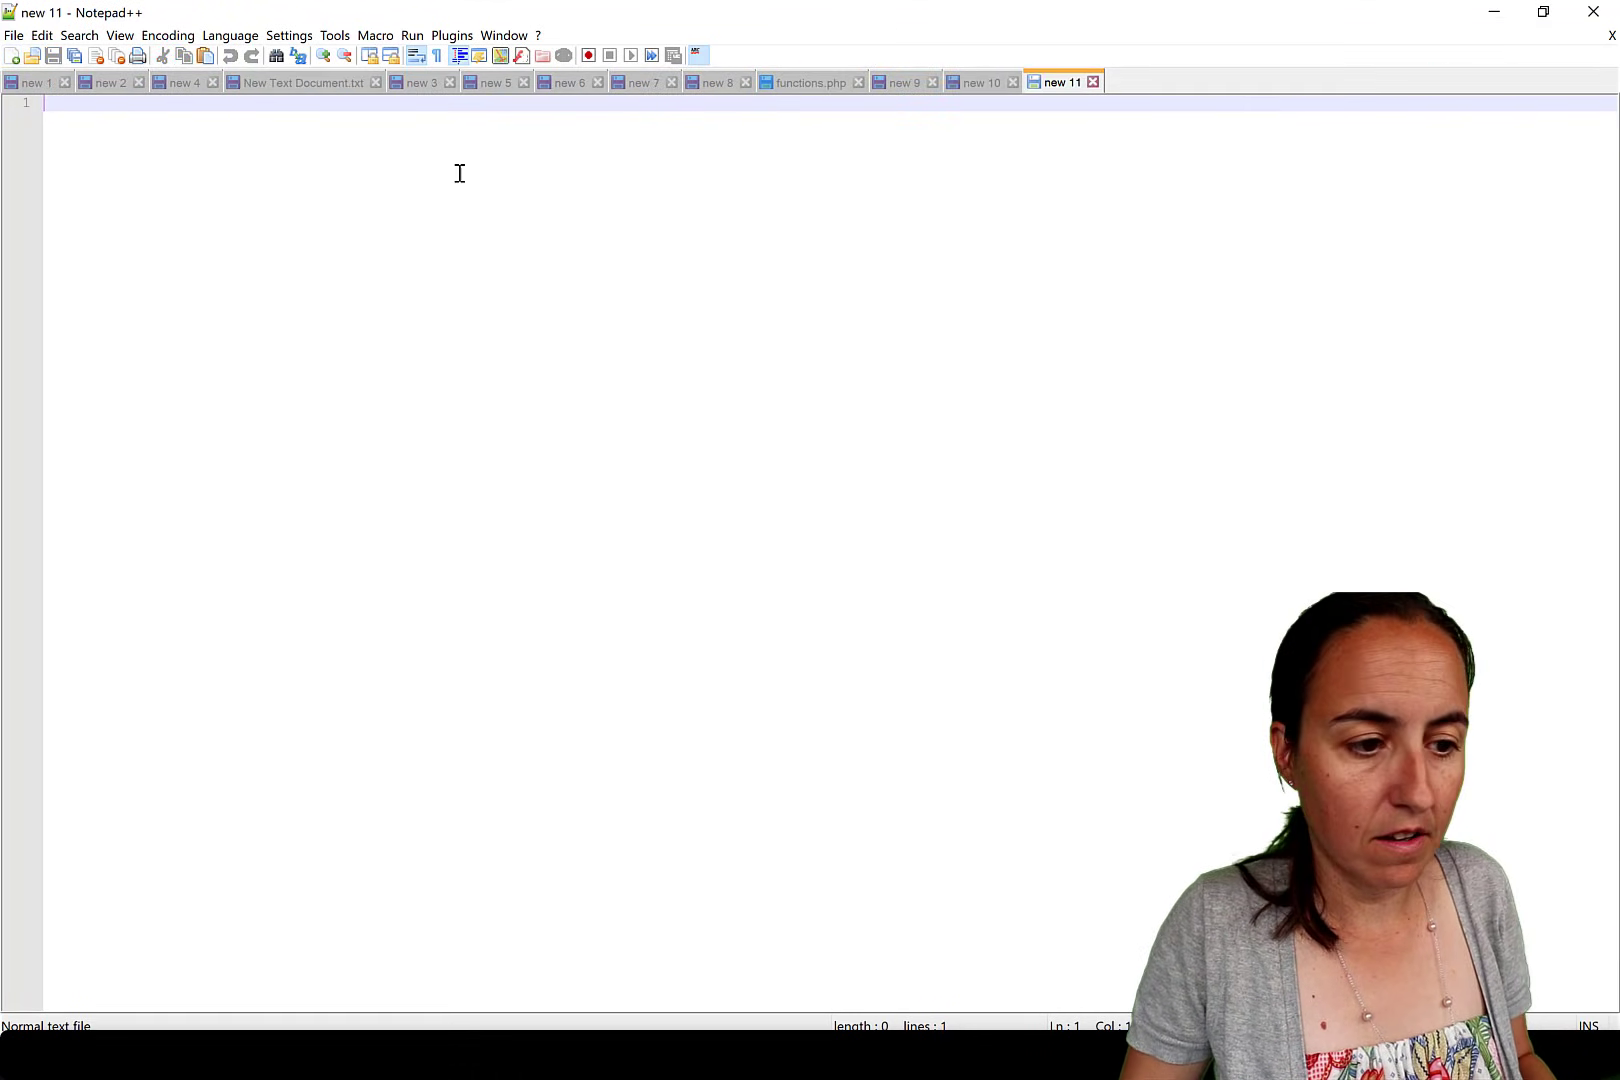
{"action": "type", "text": "<iframe width=\"560\" height=\"315\" src=\"https://www.youtube.com/embed/knGuxO3lY6g?controls=0\" frameborder=\"0\" allow=\"accelerometer; autoplay; clipboard-write; encrypted-media; gyroscope; picture-in-picture\" allowfullscreen></iframe>"}
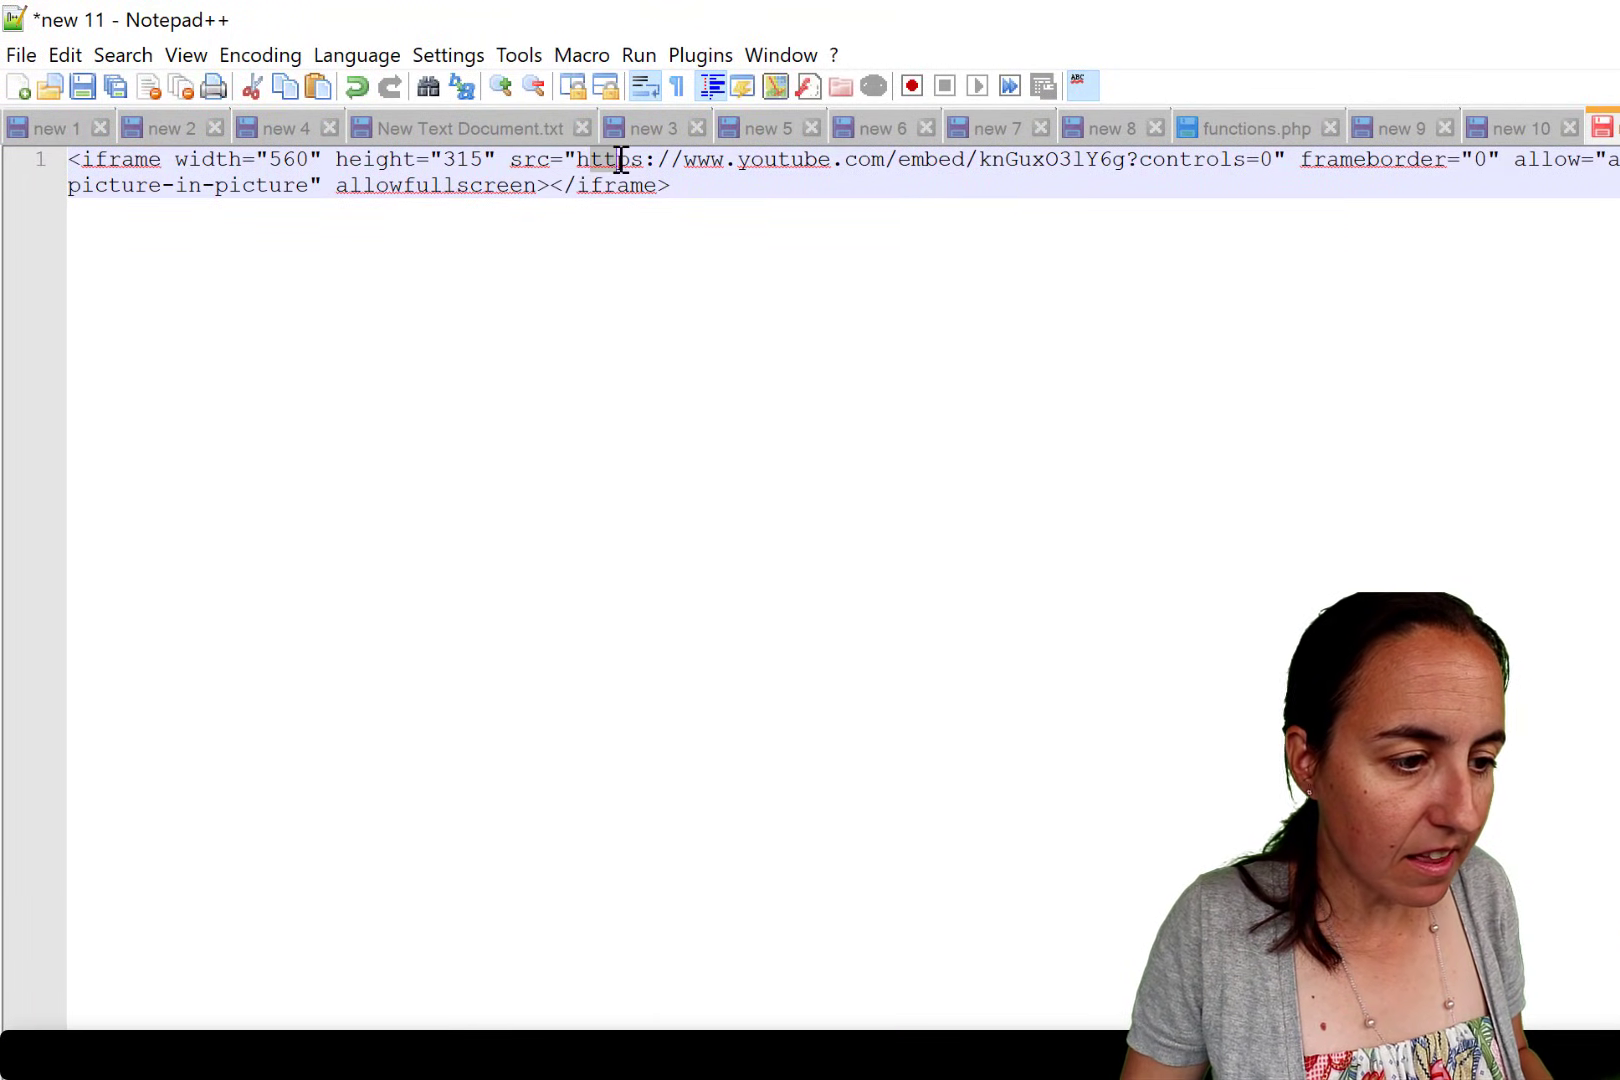
{"action": "left_click_drag", "start_coordinate": [656, 160], "coordinate": [1278, 162]}
{"action": "key", "text": "ctrl+c"}
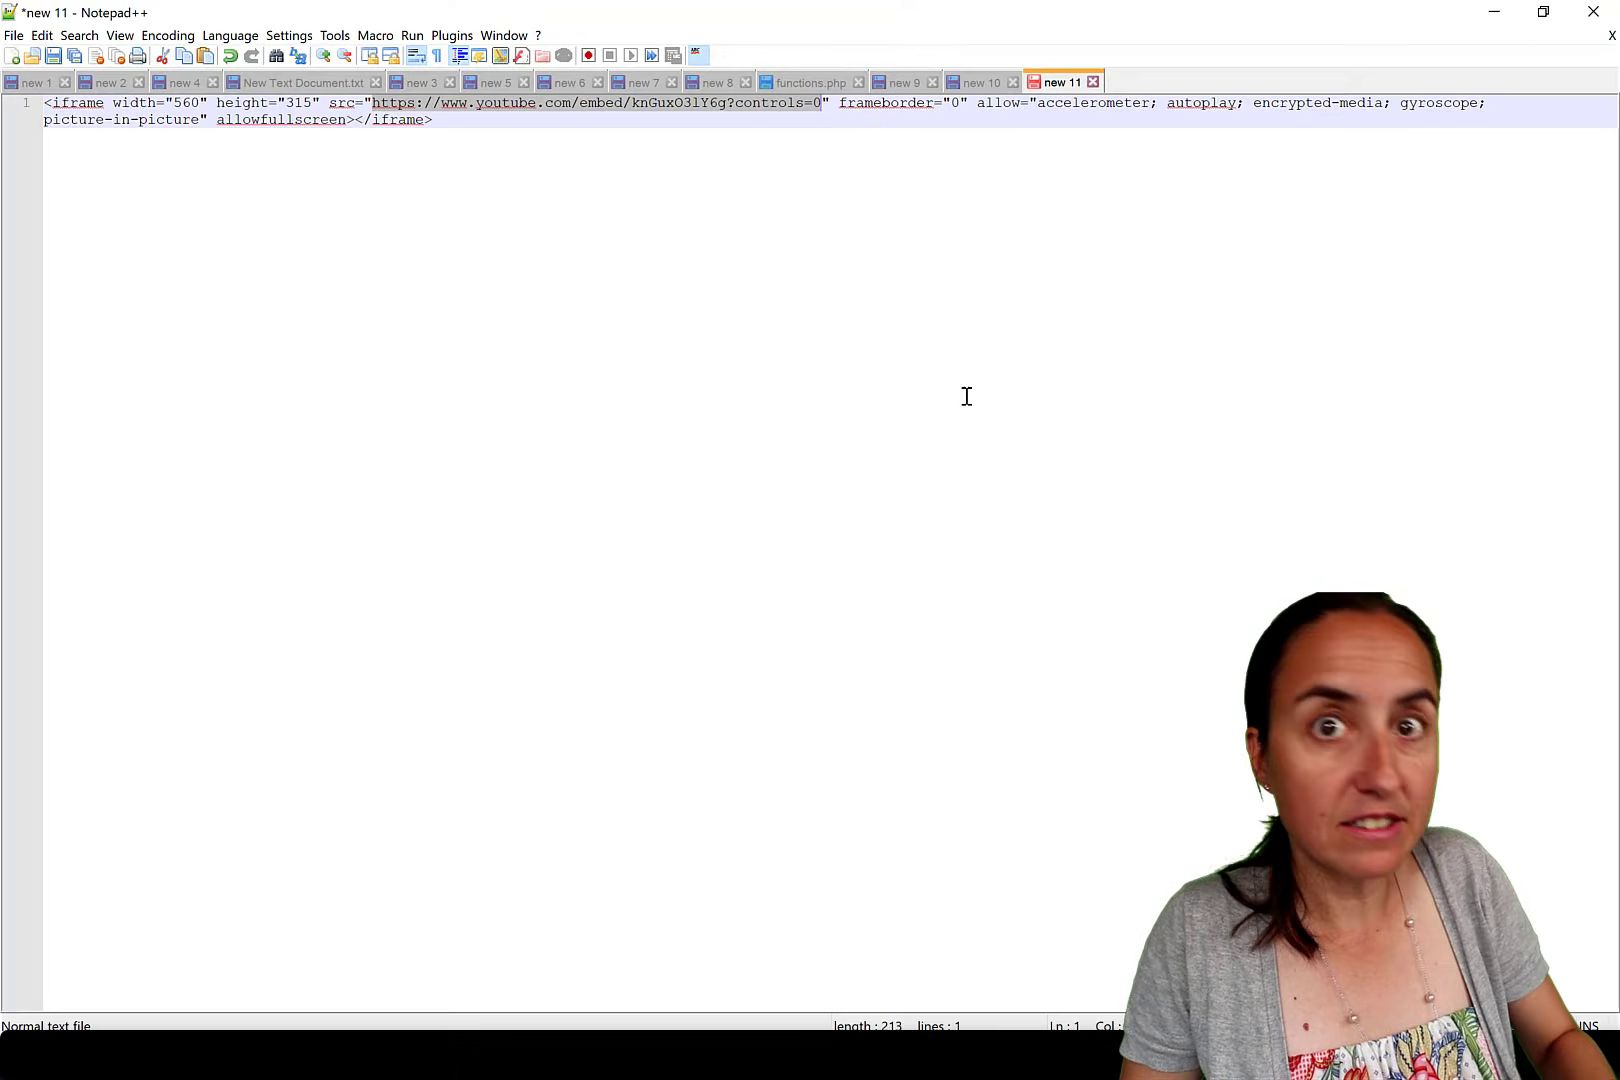
{"action": "key", "text": "alt+Tab"}
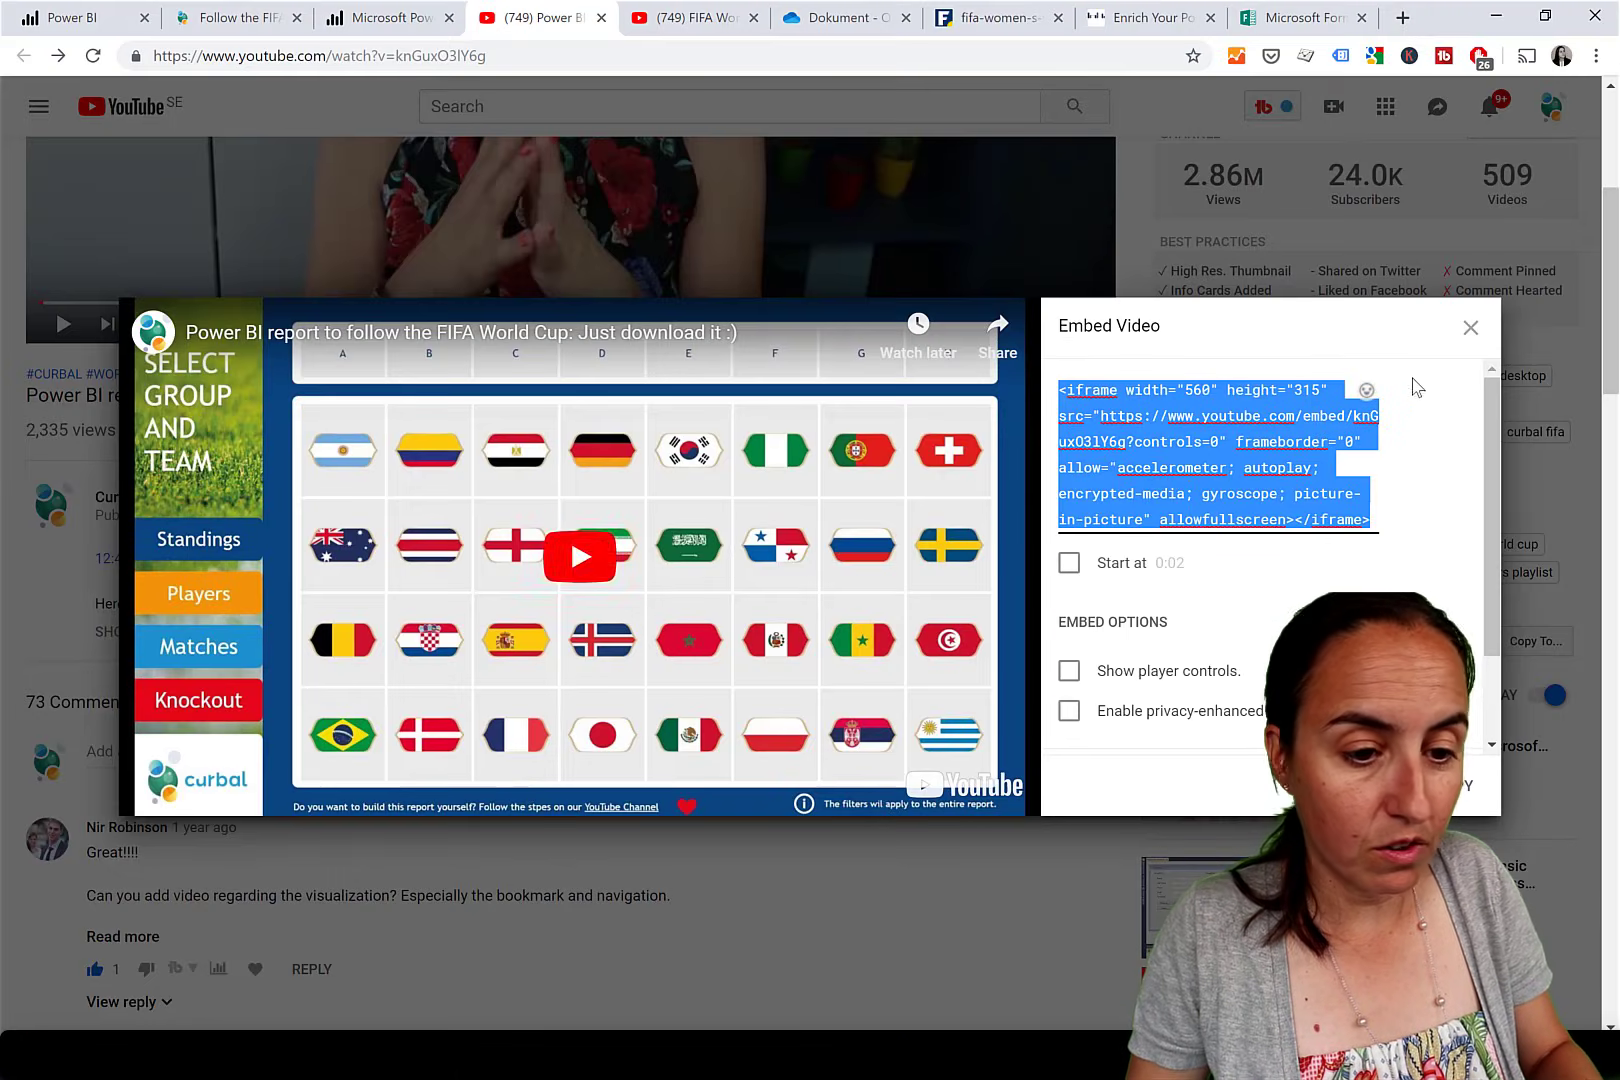
Set the About this report link to the youtube.com/embed URL with ?controls=0, grouped under No section.
{"action": "left_click", "coordinate": [85, 17]}
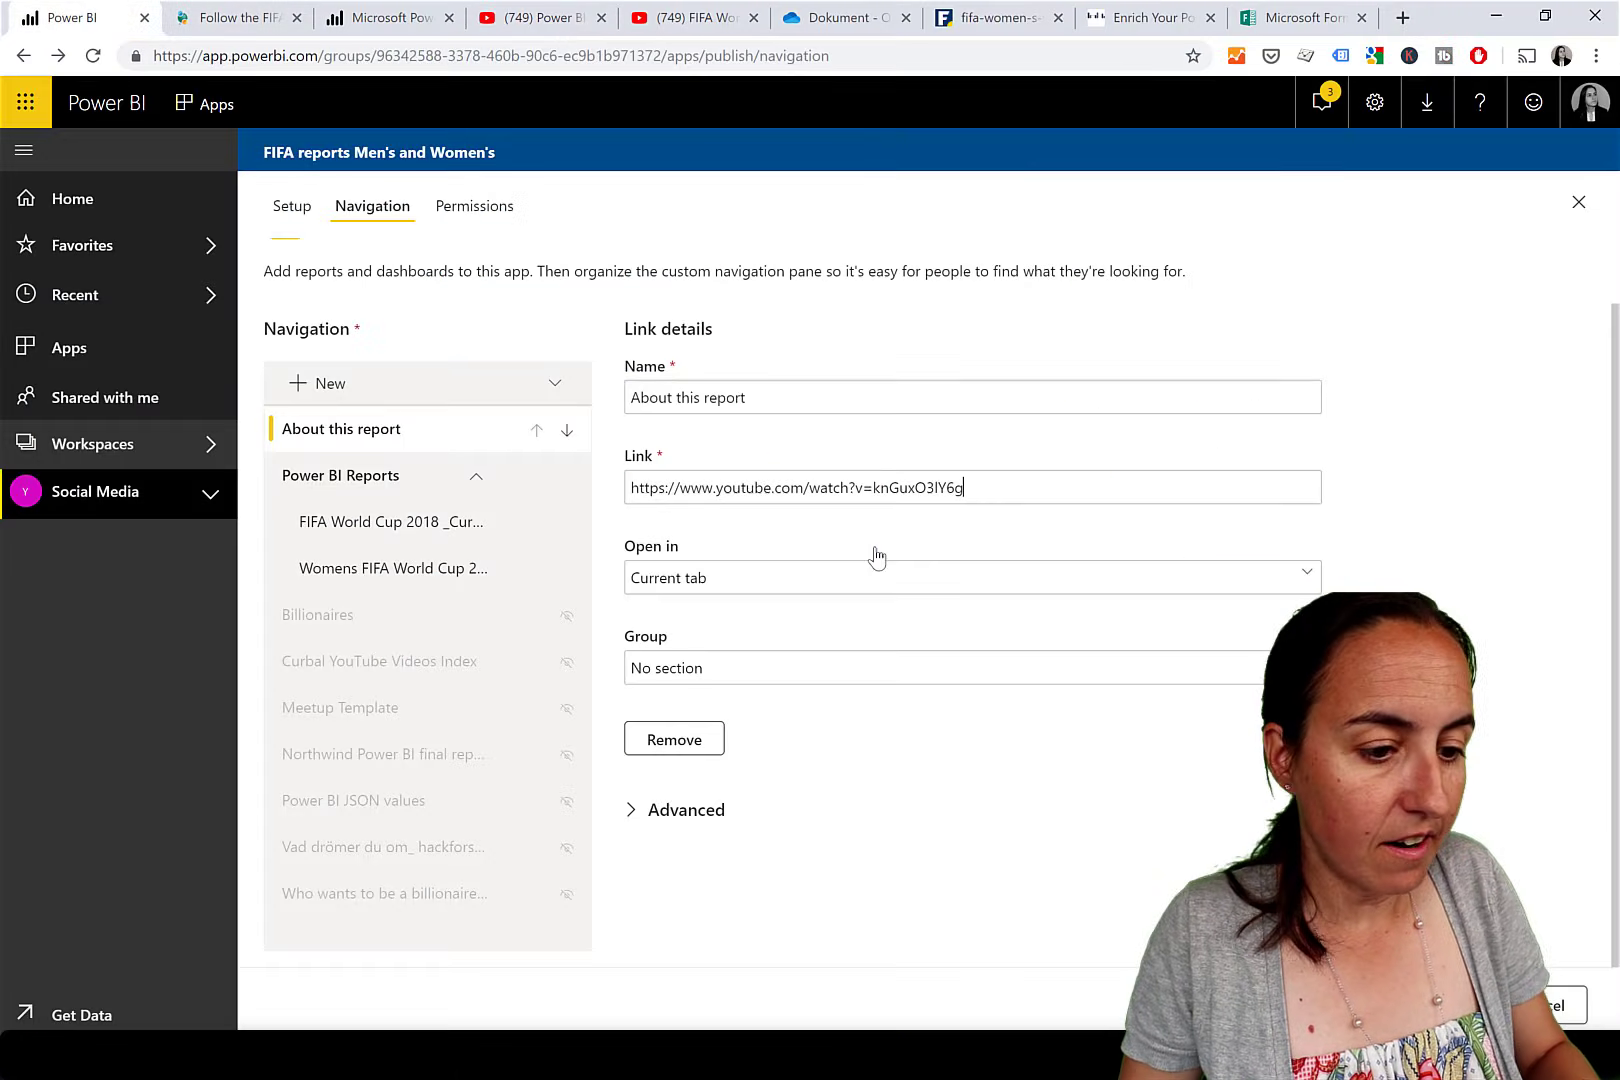
{"action": "key", "text": "ctrl+a"}
{"action": "key", "text": "ctrl+v"}
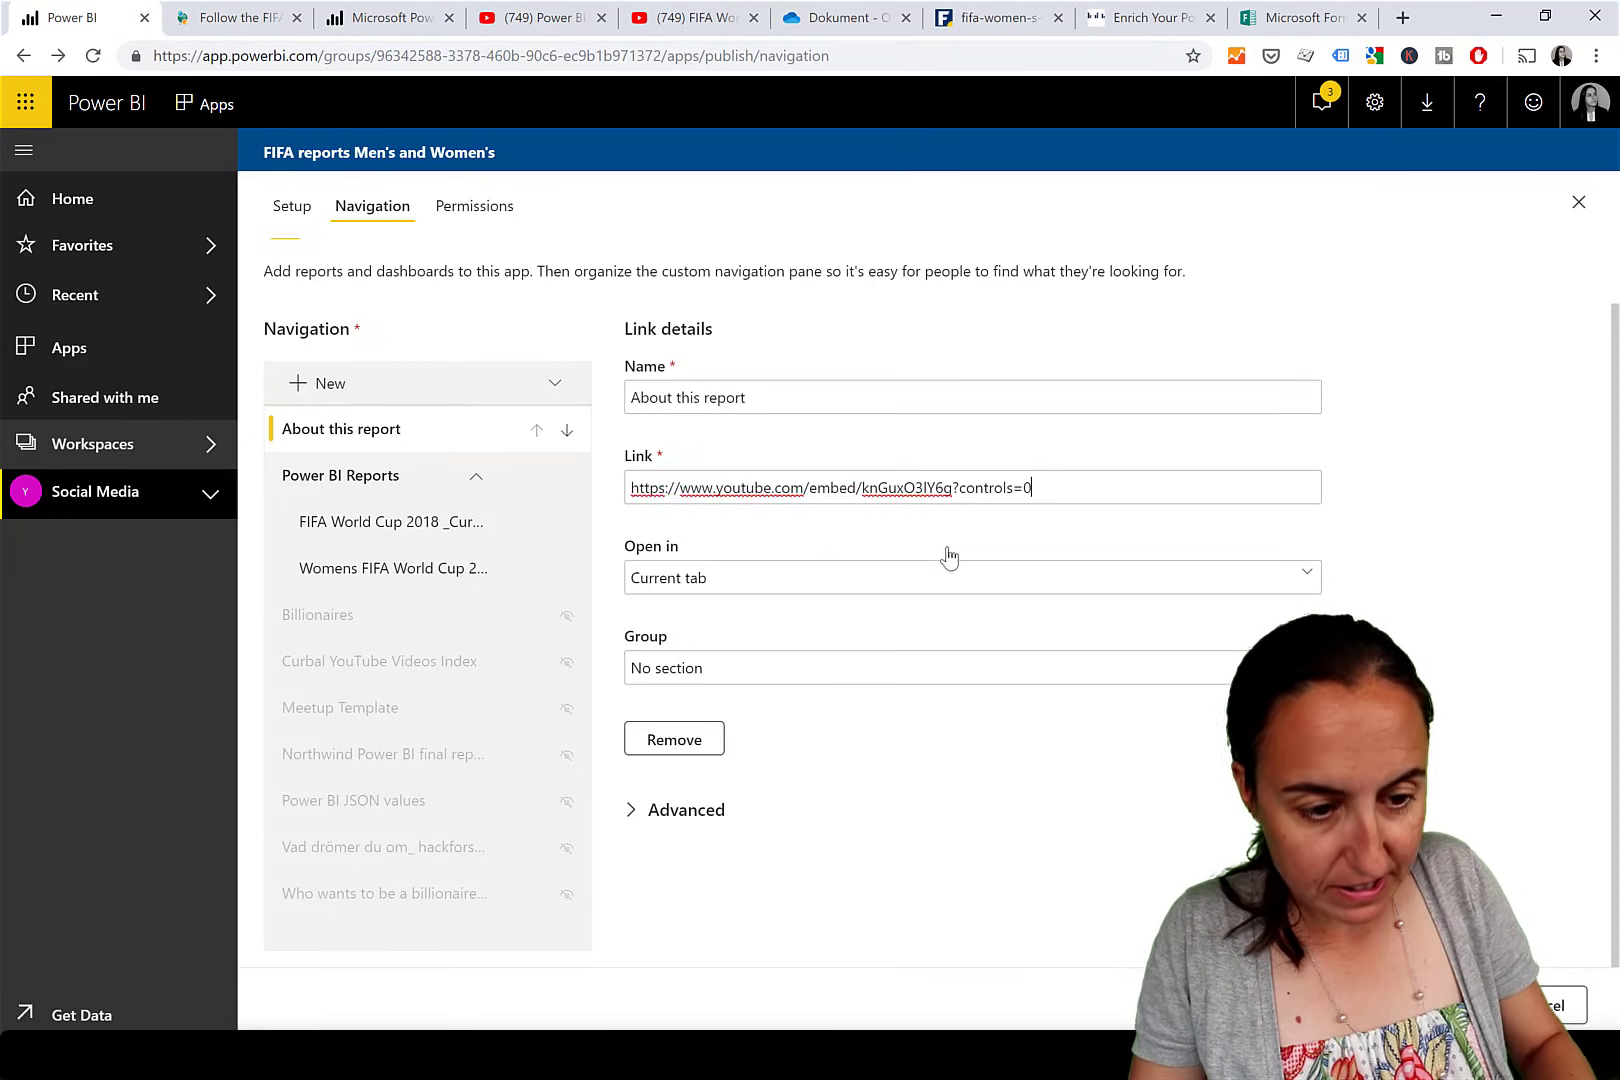
{"action": "key", "text": "shift+Right"}
{"action": "key", "text": "shift+Right"}
{"action": "key", "text": "shift+Right"}
{"action": "key", "text": "shift+Right"}
{"action": "key", "text": "shift+Right"}
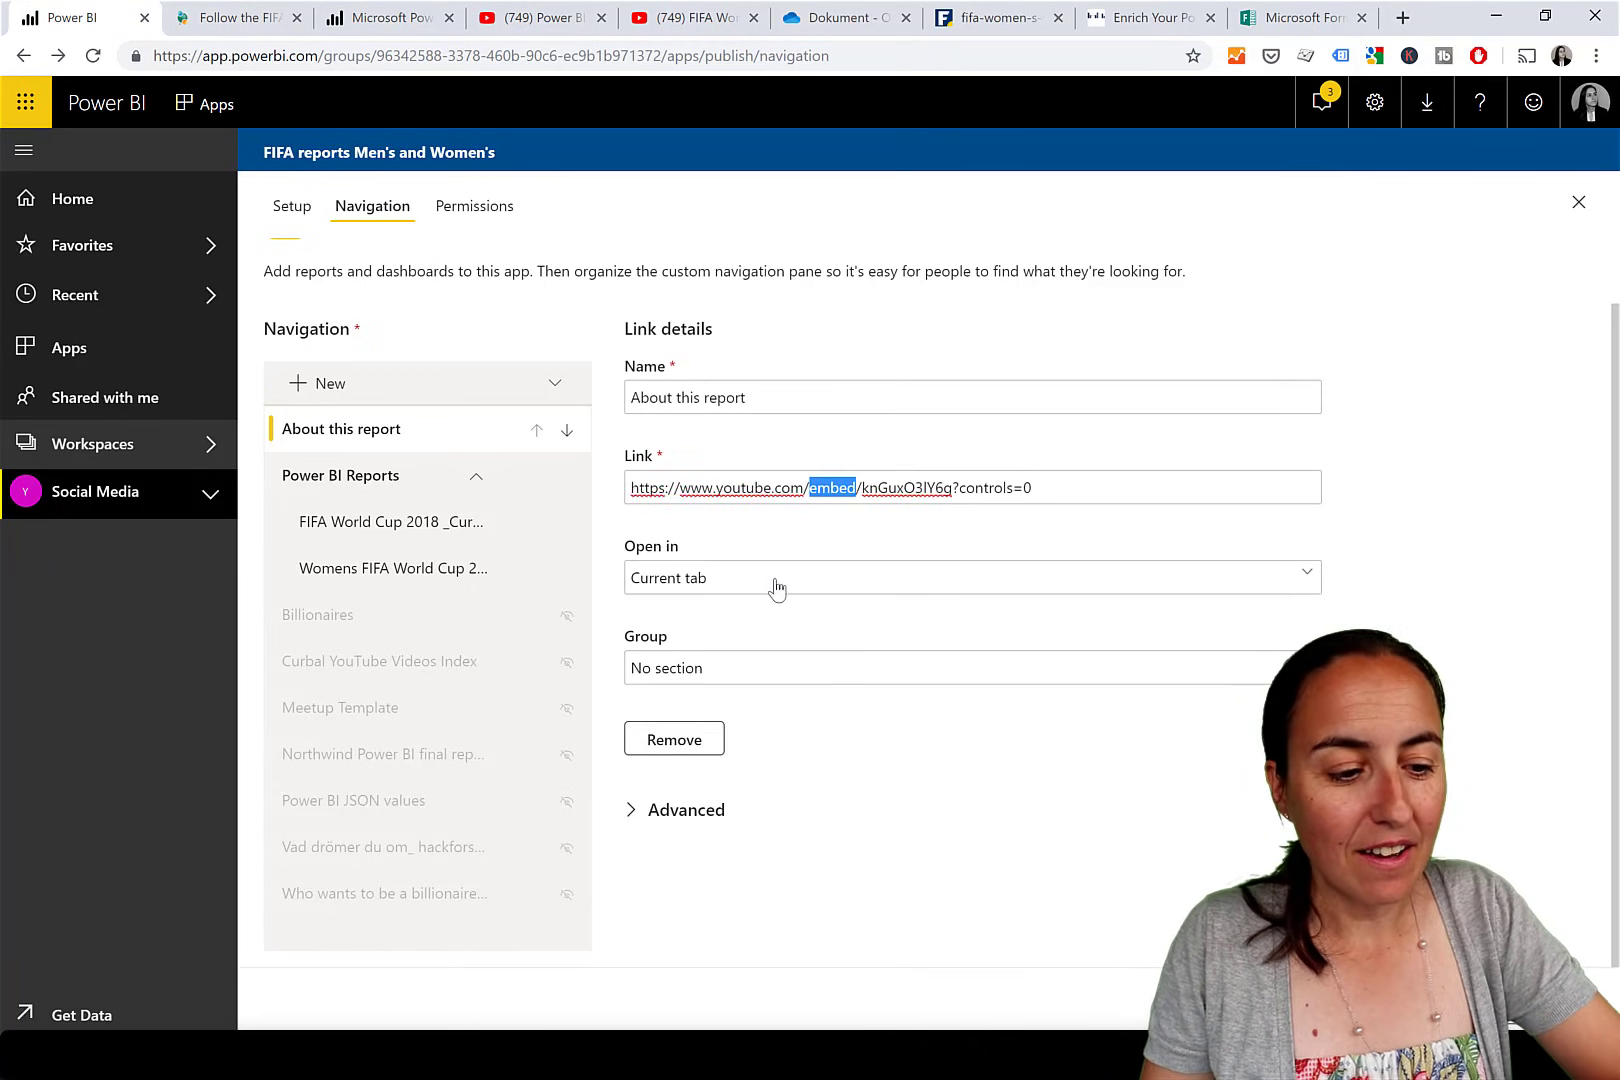
{"action": "left_click", "coordinate": [751, 683]}
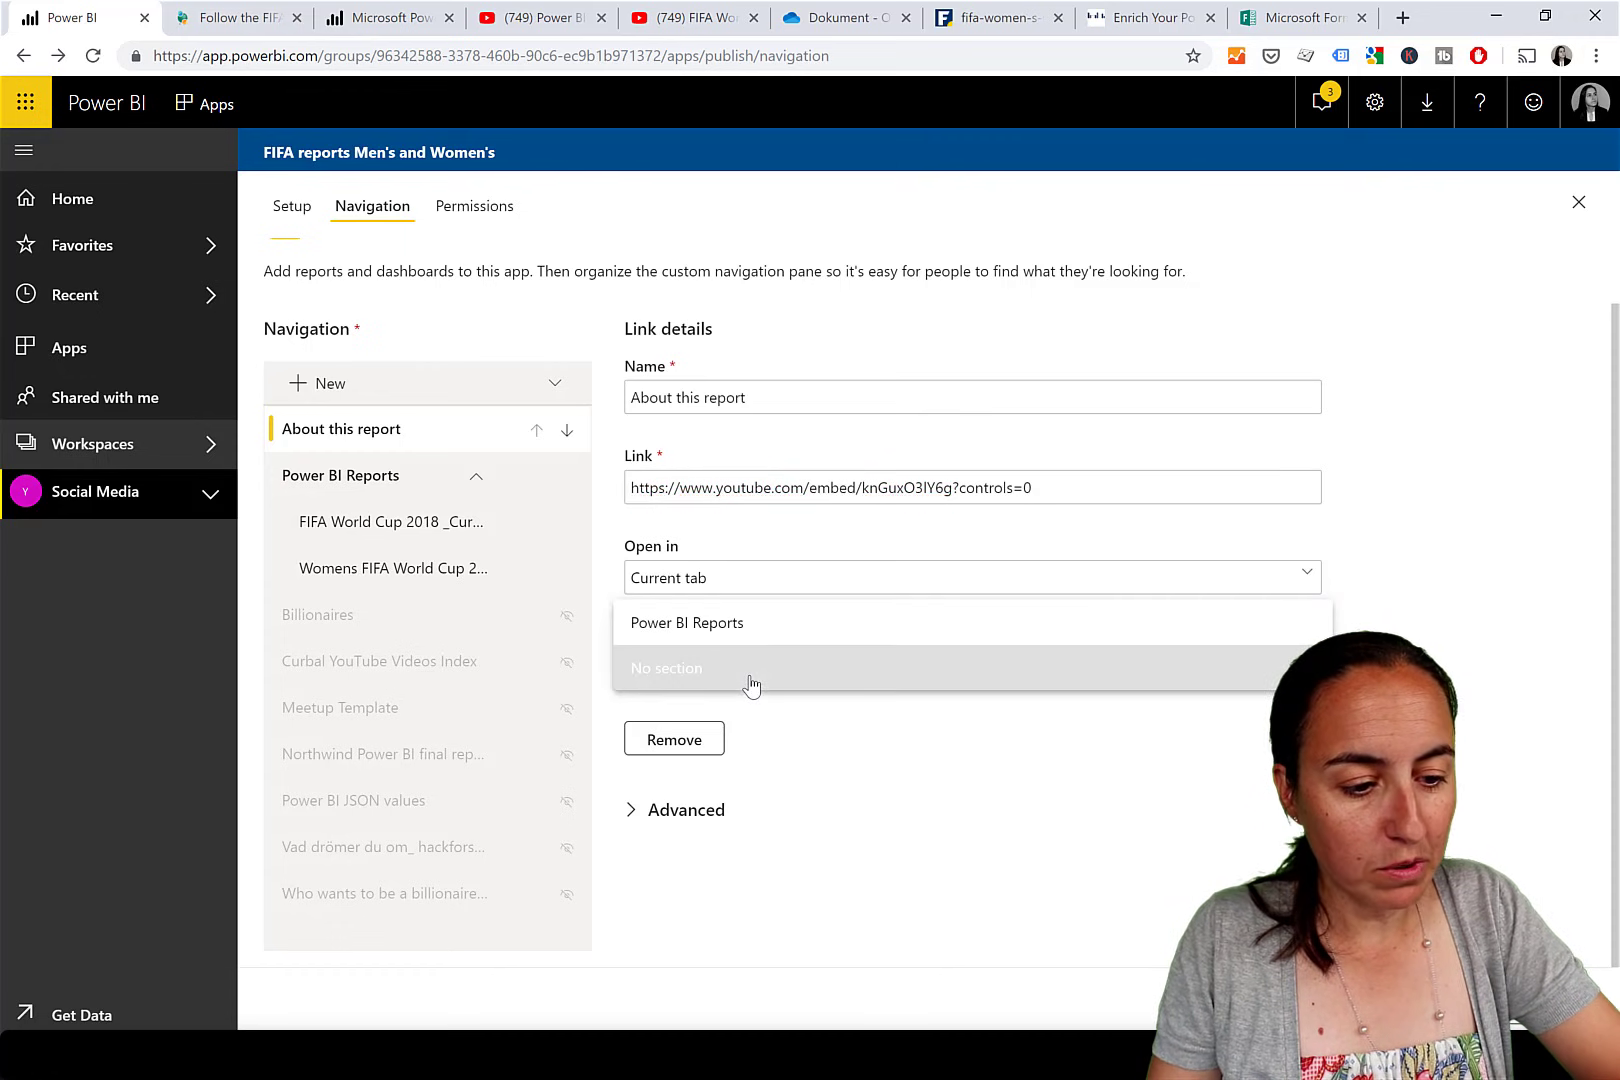
{"action": "left_click", "coordinate": [751, 683]}
Update the app, confirm the update, and open it from the Successfully published dialog.
{"action": "left_click", "coordinate": [1530, 1000]}
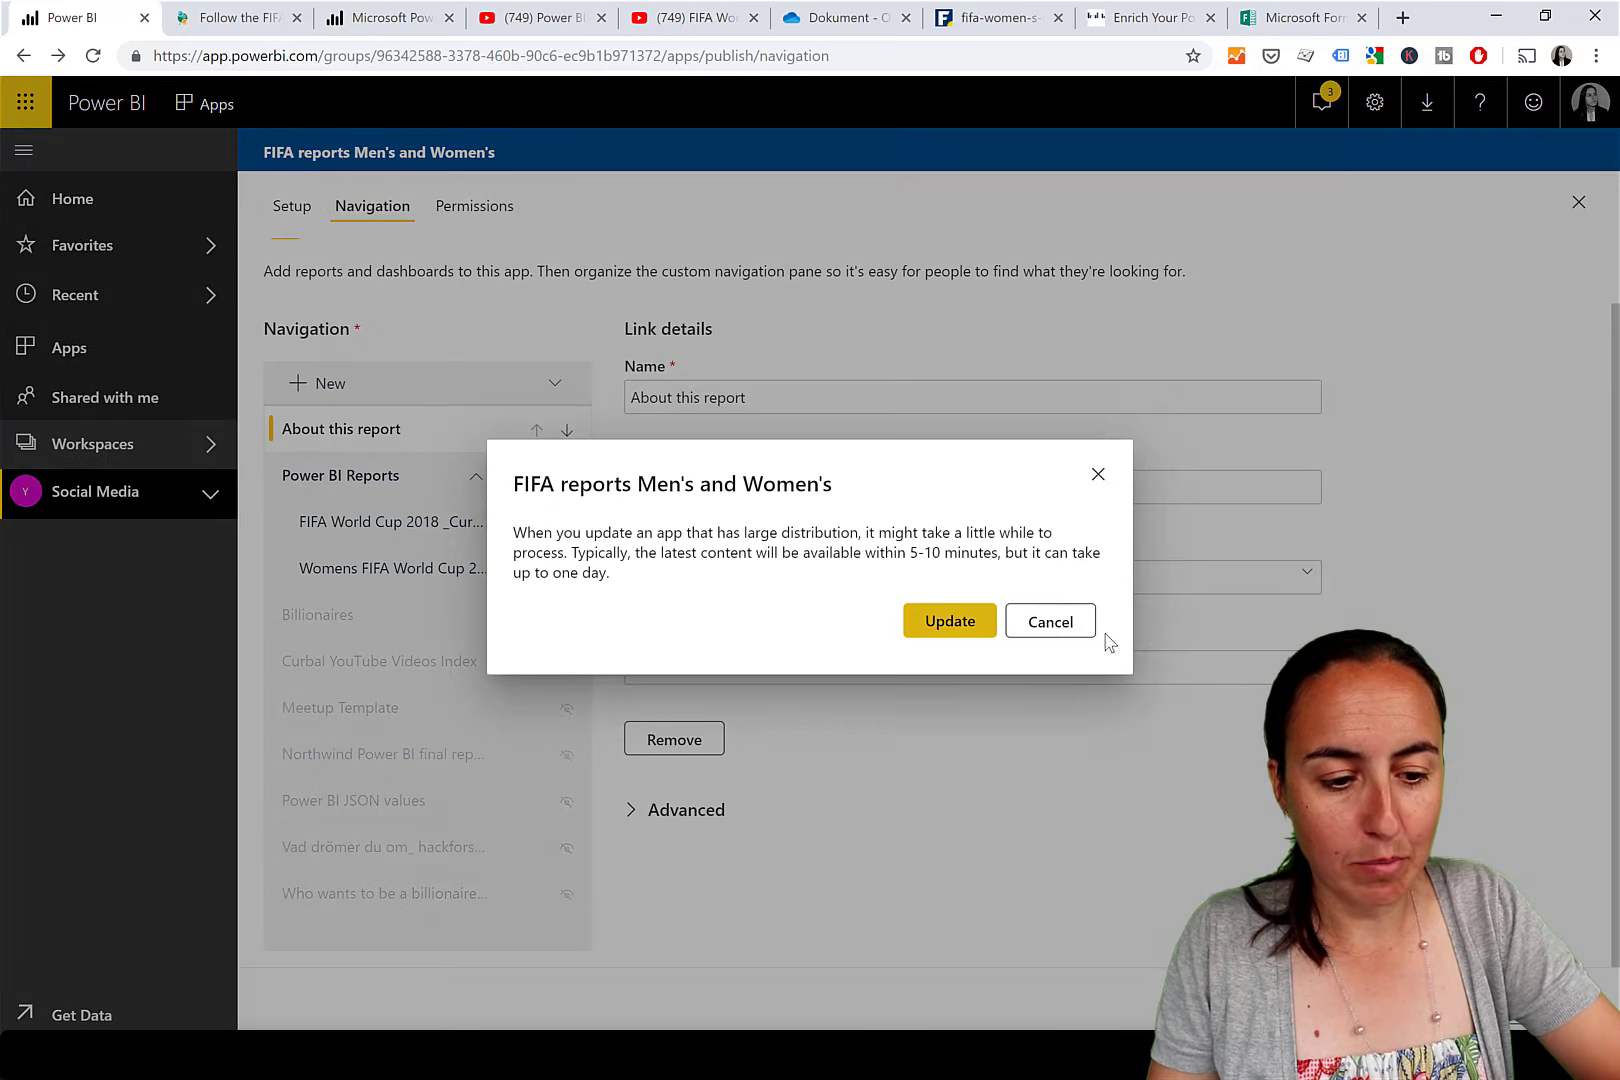
{"action": "left_click", "coordinate": [946, 622]}
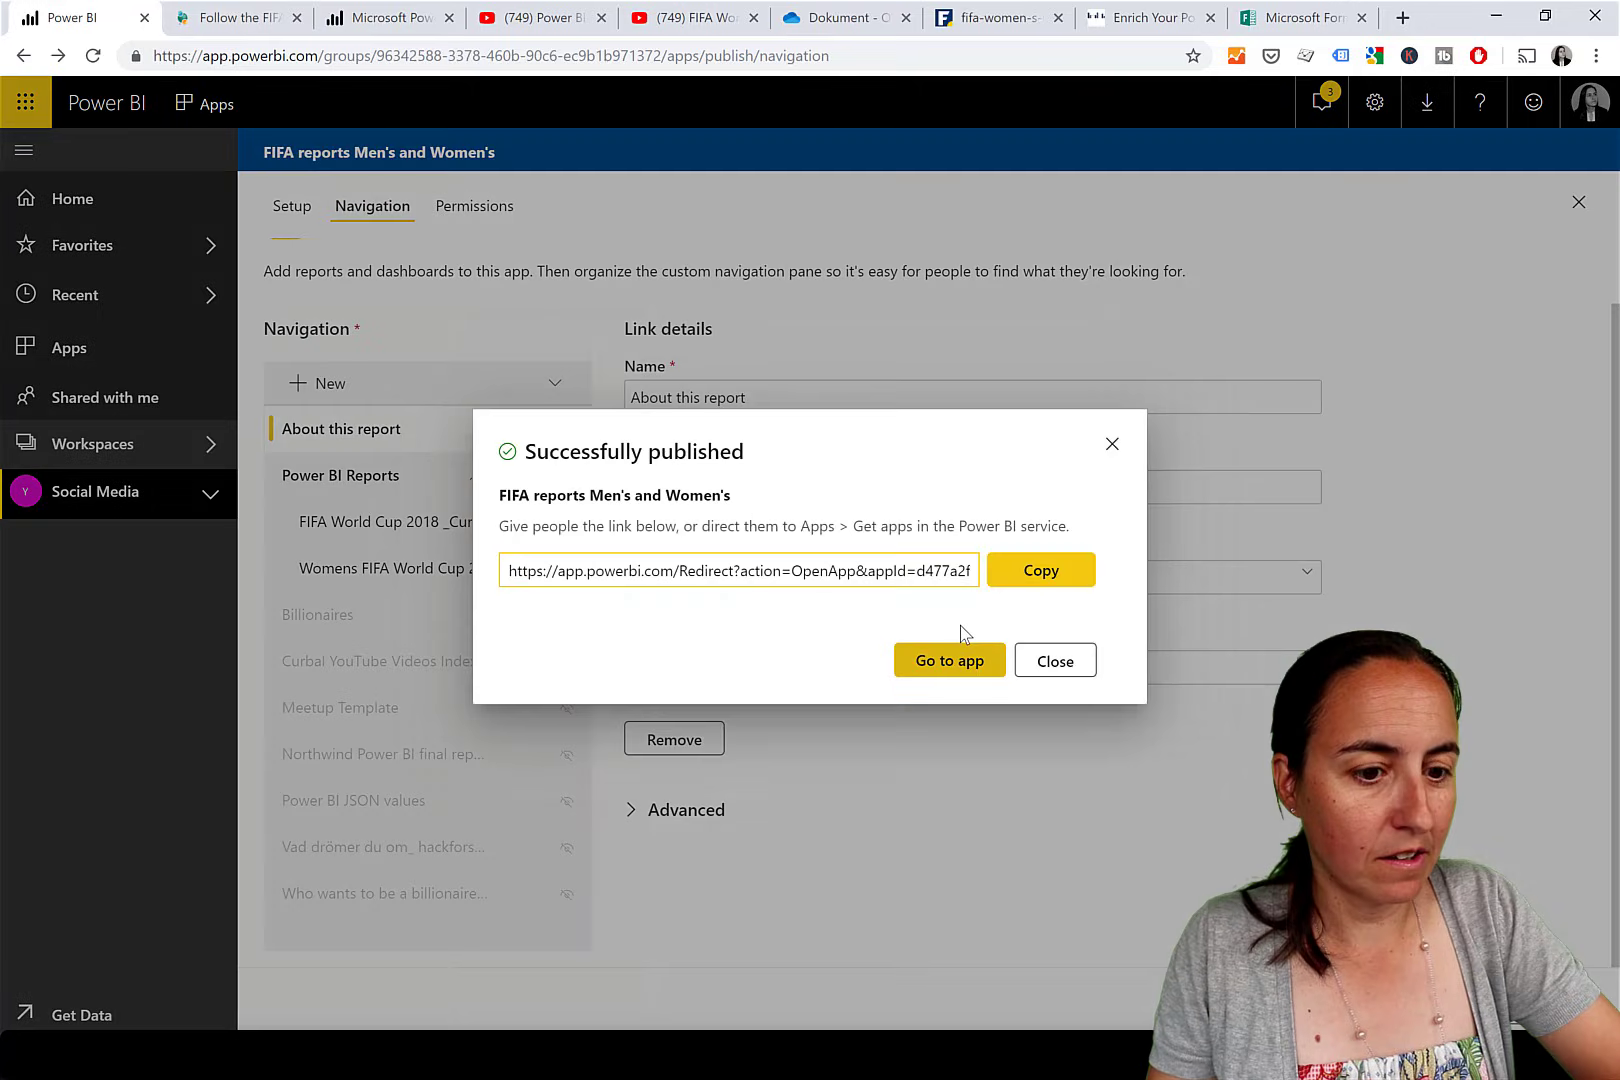
{"action": "left_click", "coordinate": [963, 675]}
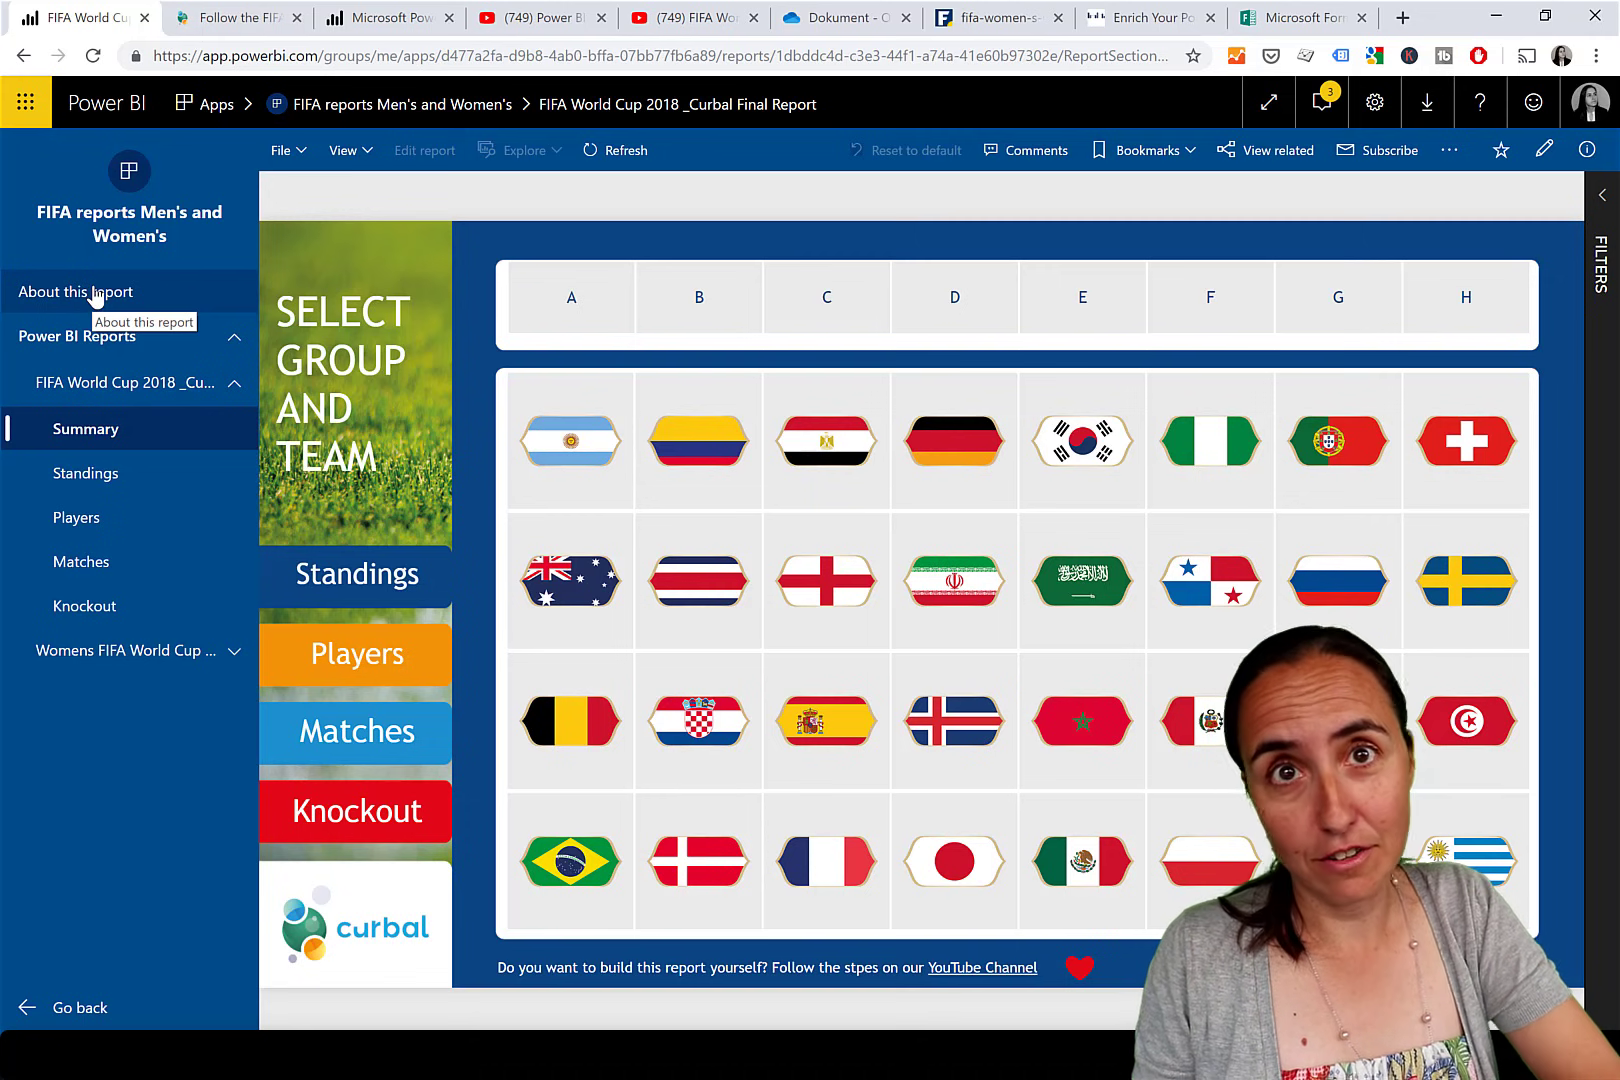
Open About this report to see the video replace the app, then go back to navigation settings.
{"action": "left_click", "coordinate": [103, 292]}
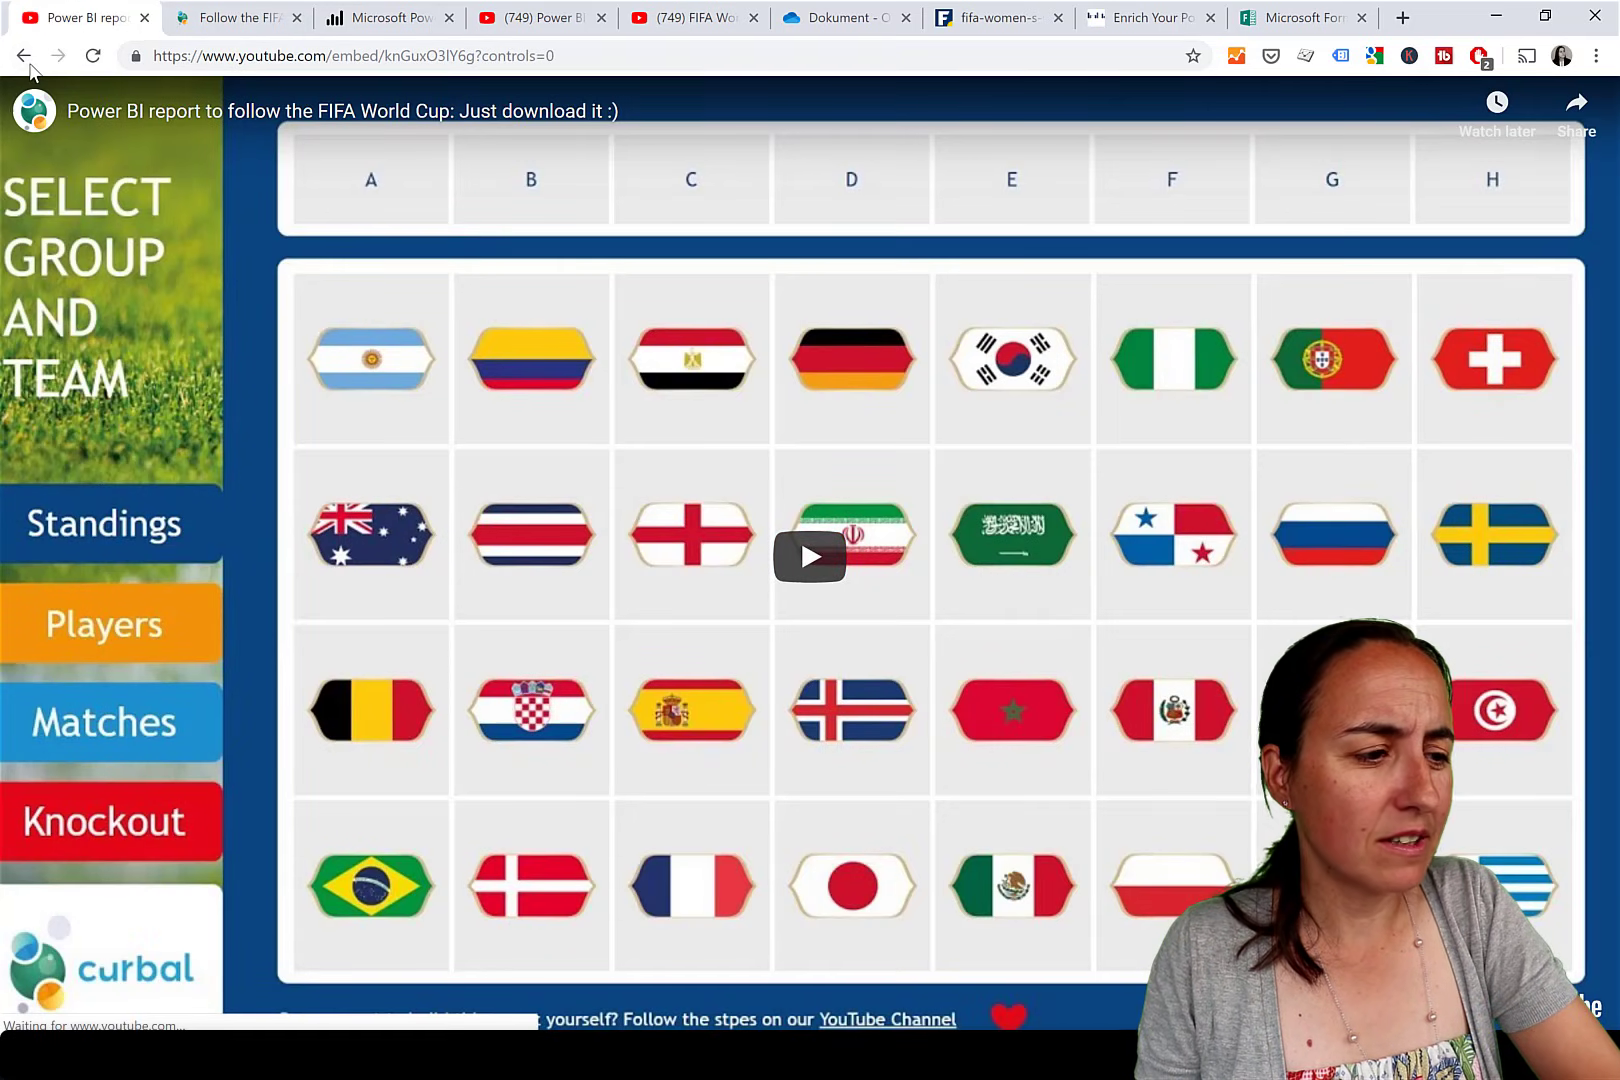
{"action": "left_click", "coordinate": [30, 65]}
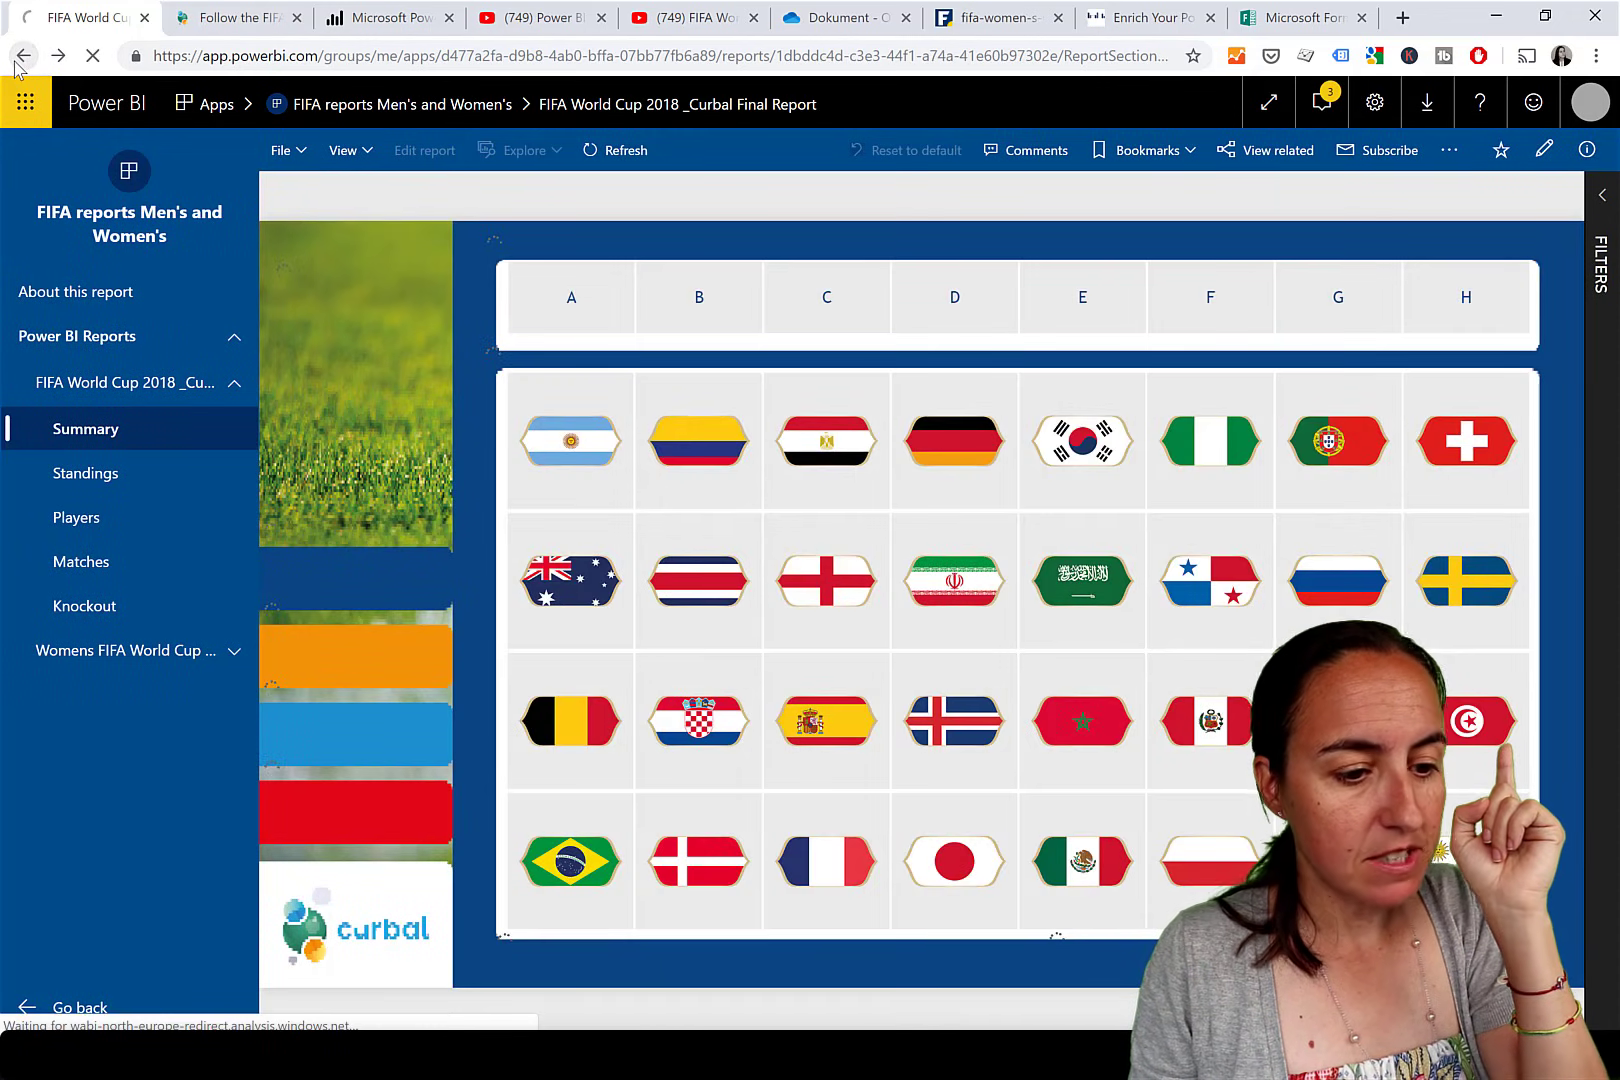
{"action": "left_click", "coordinate": [20, 60]}
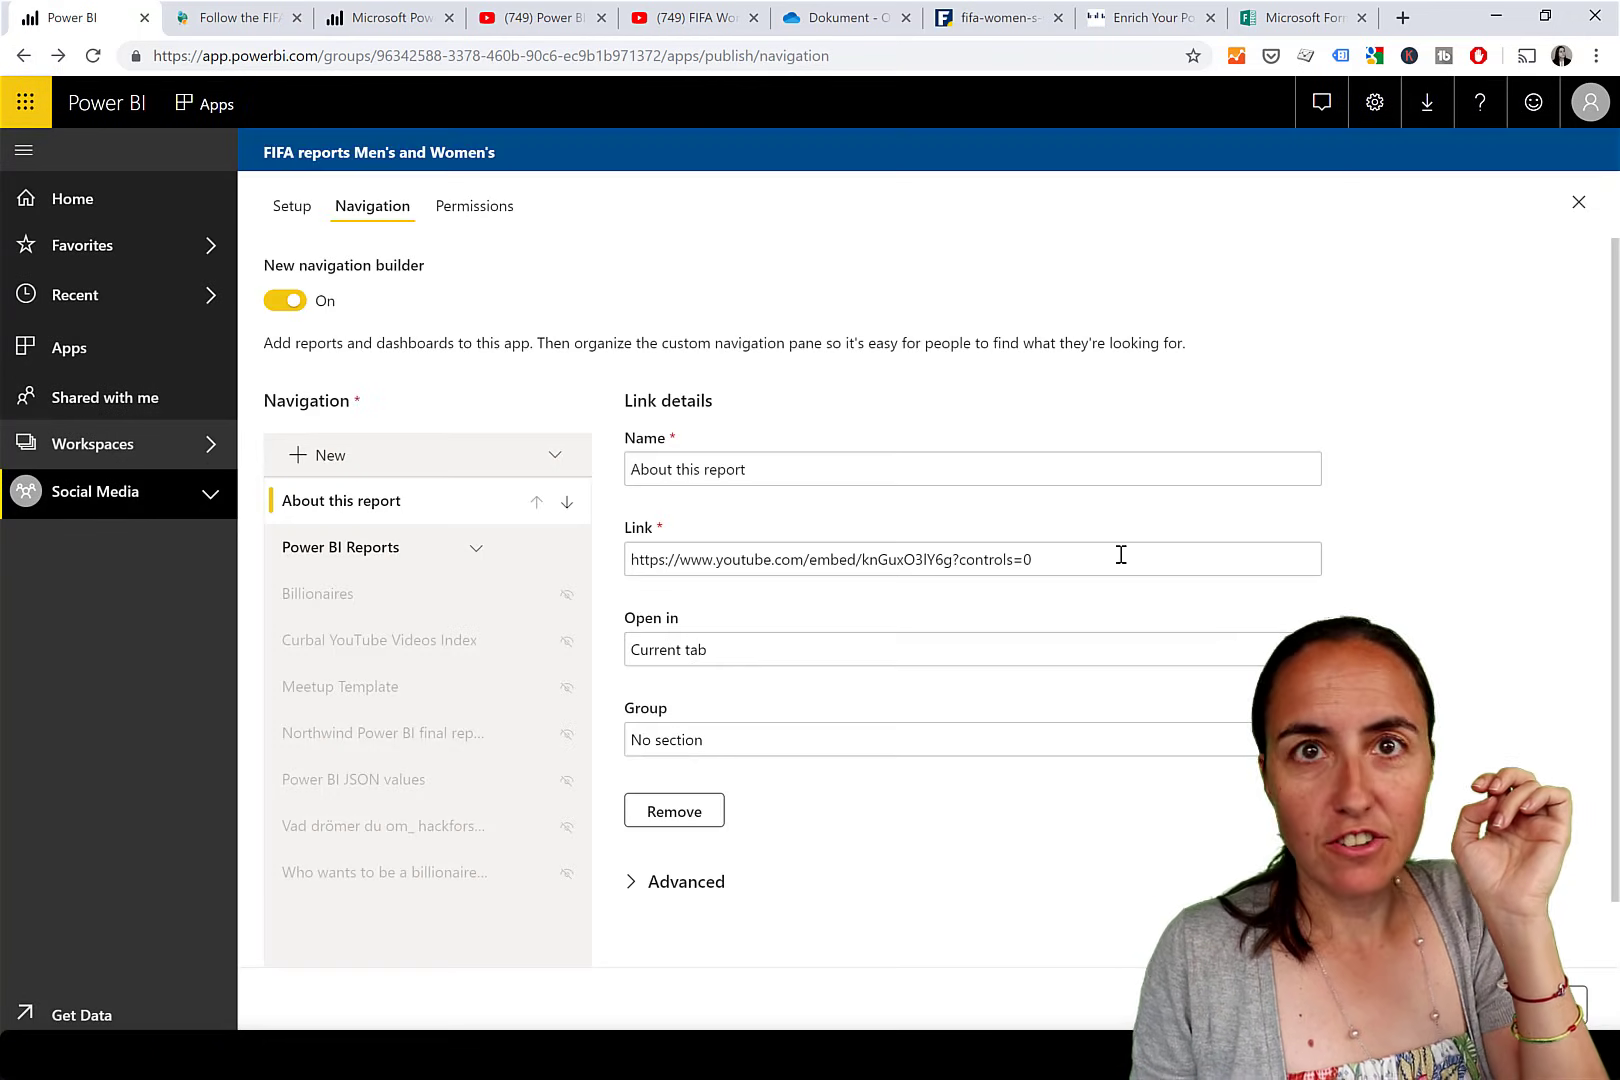
Set About this report to open in the Content area, republish the app, and open it.
{"action": "left_click", "coordinate": [707, 652]}
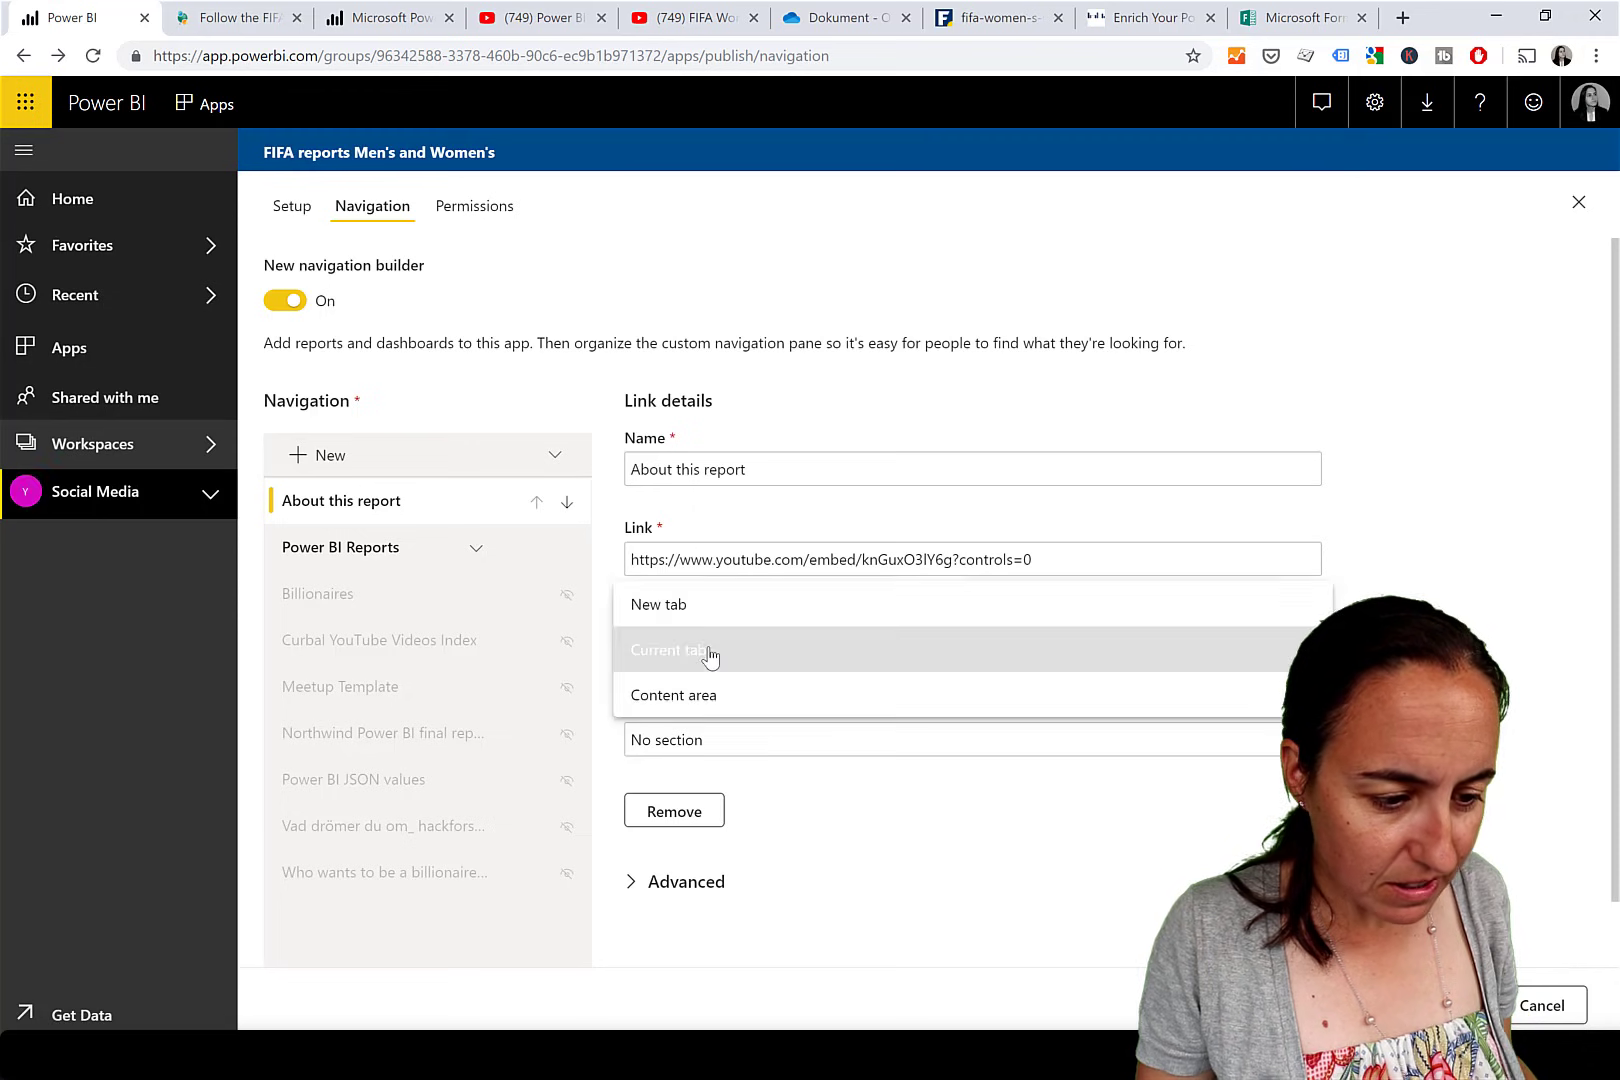
{"action": "left_click", "coordinate": [733, 705]}
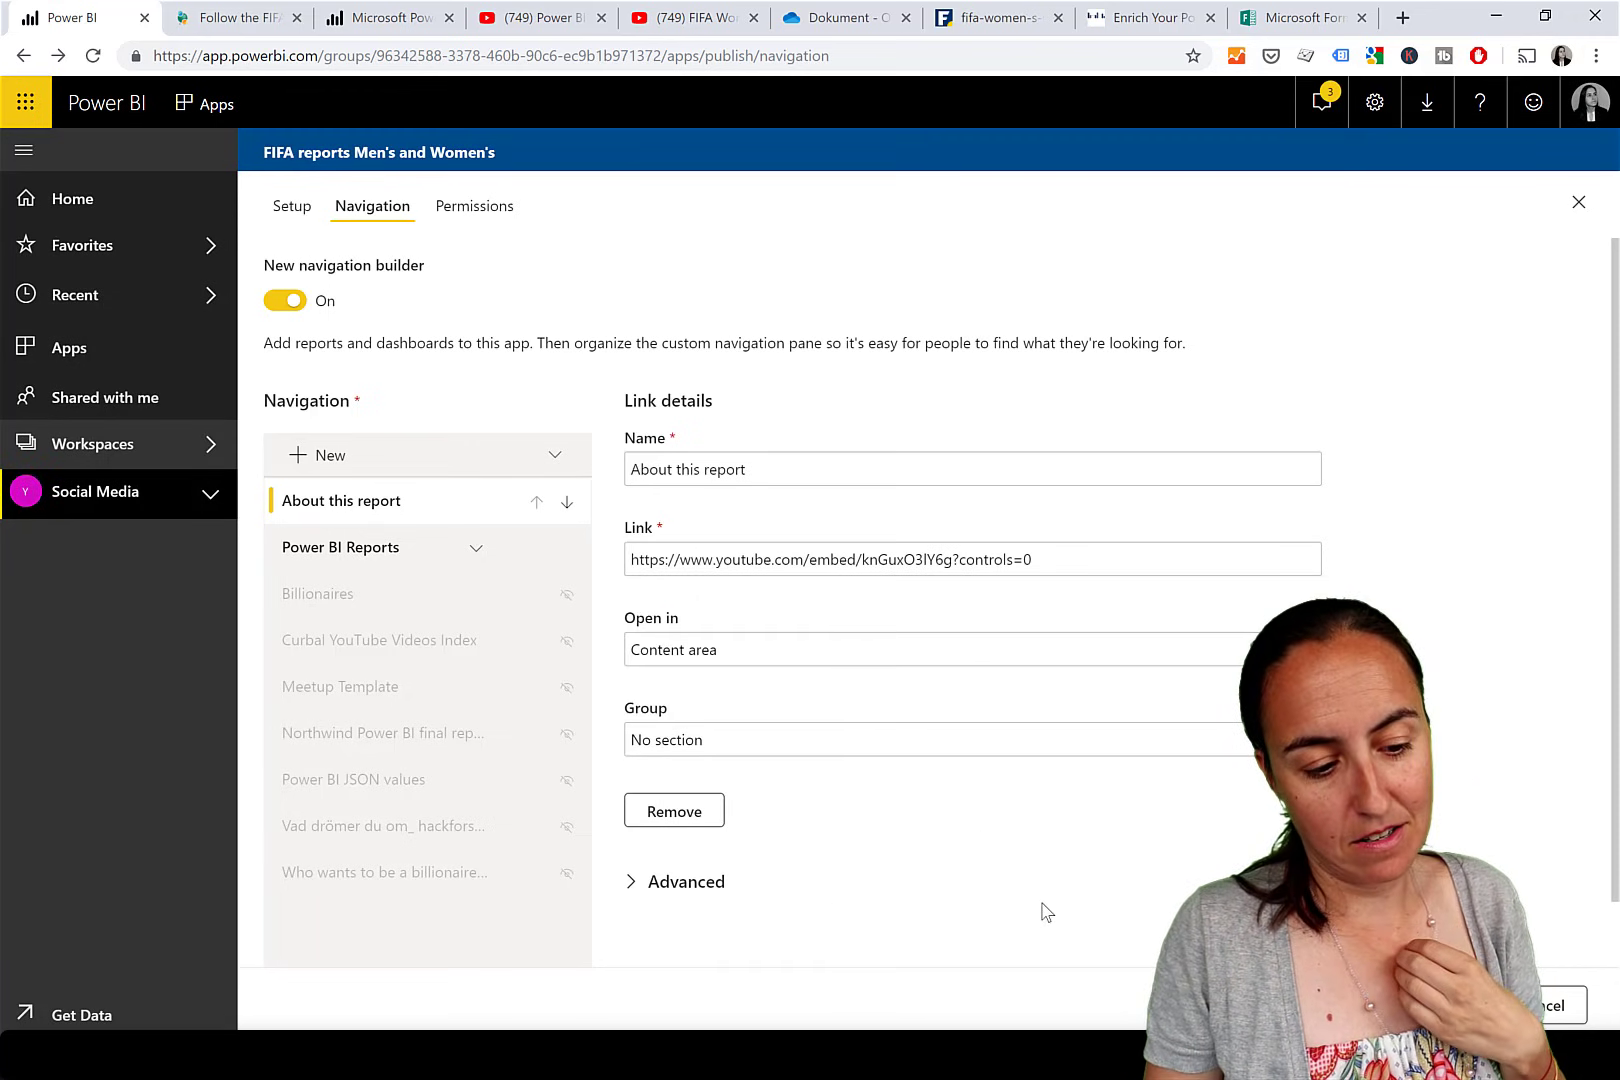
{"action": "left_click", "coordinate": [1460, 1005]}
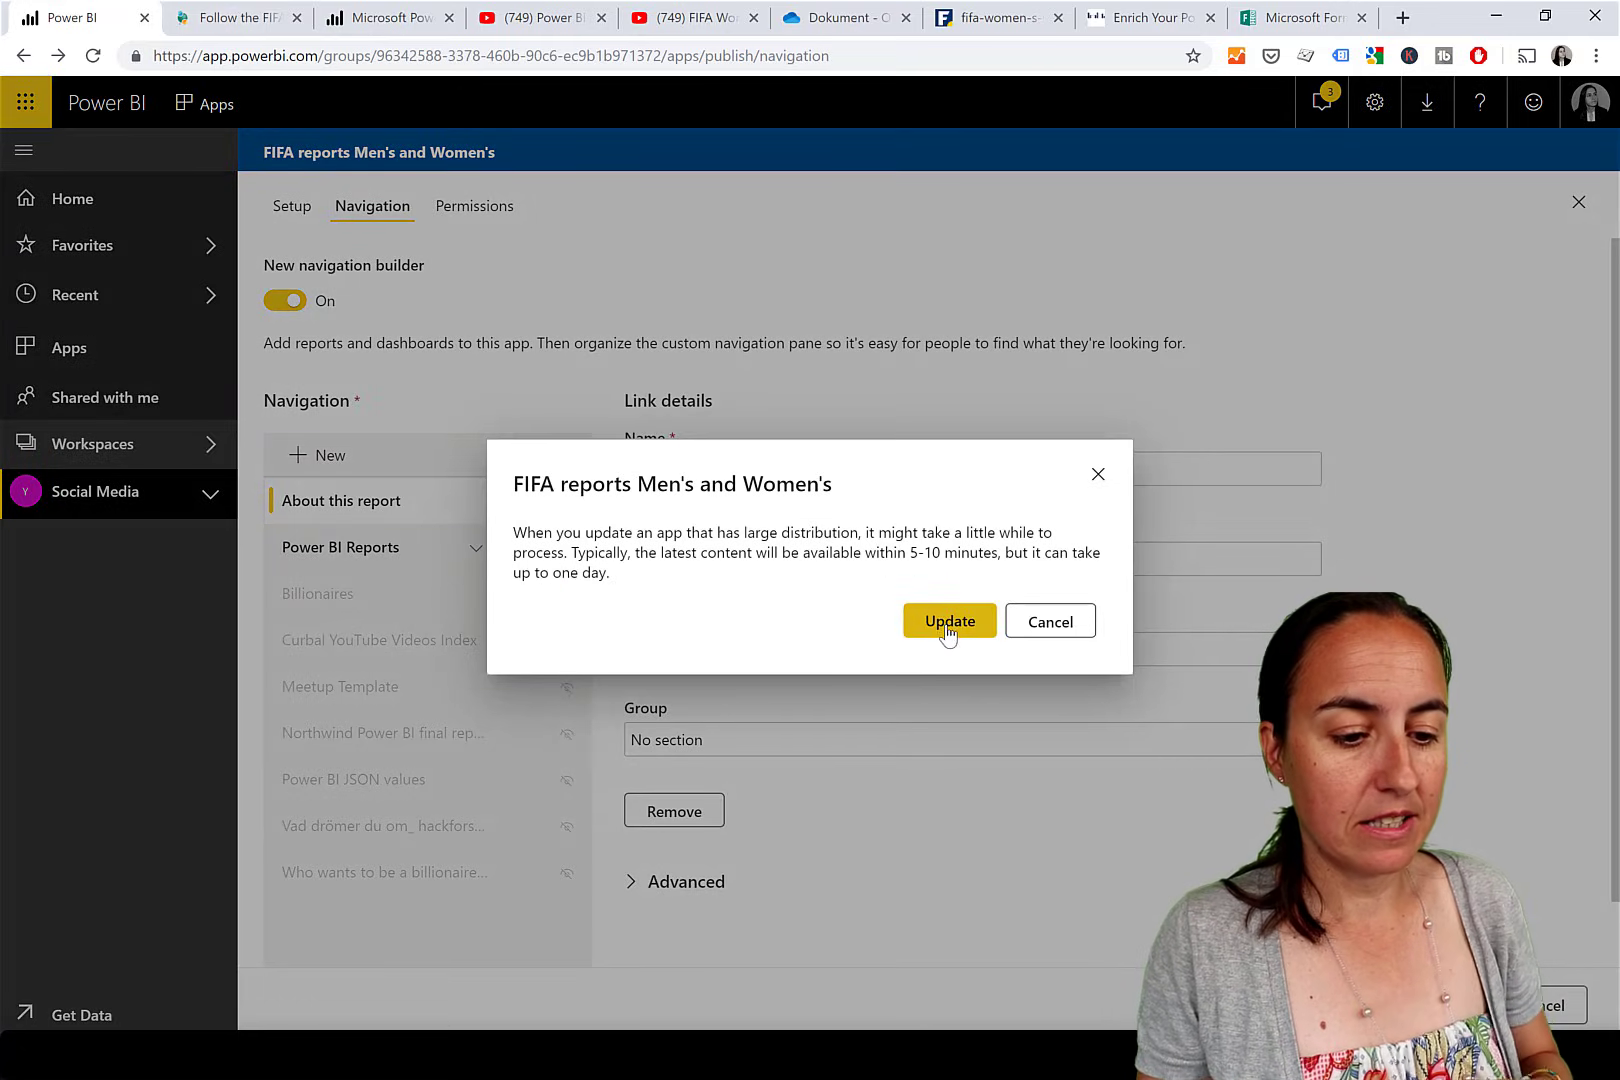
{"action": "left_click", "coordinate": [947, 620]}
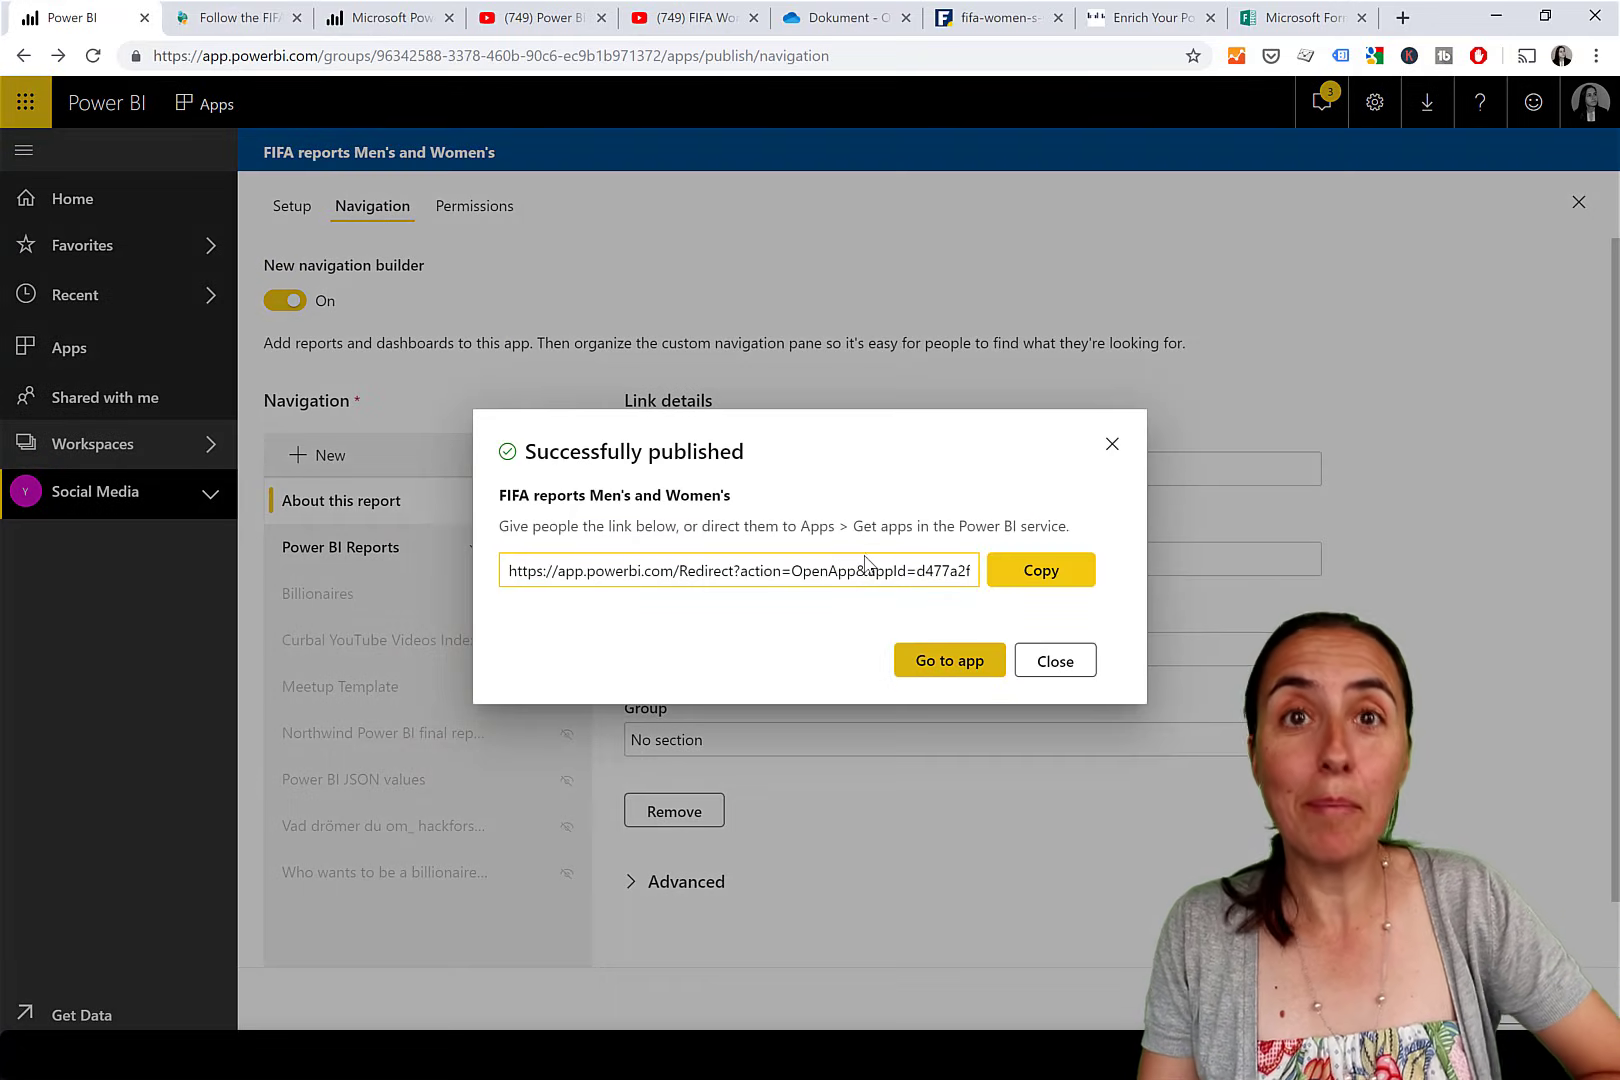
{"action": "left_click", "coordinate": [960, 664]}
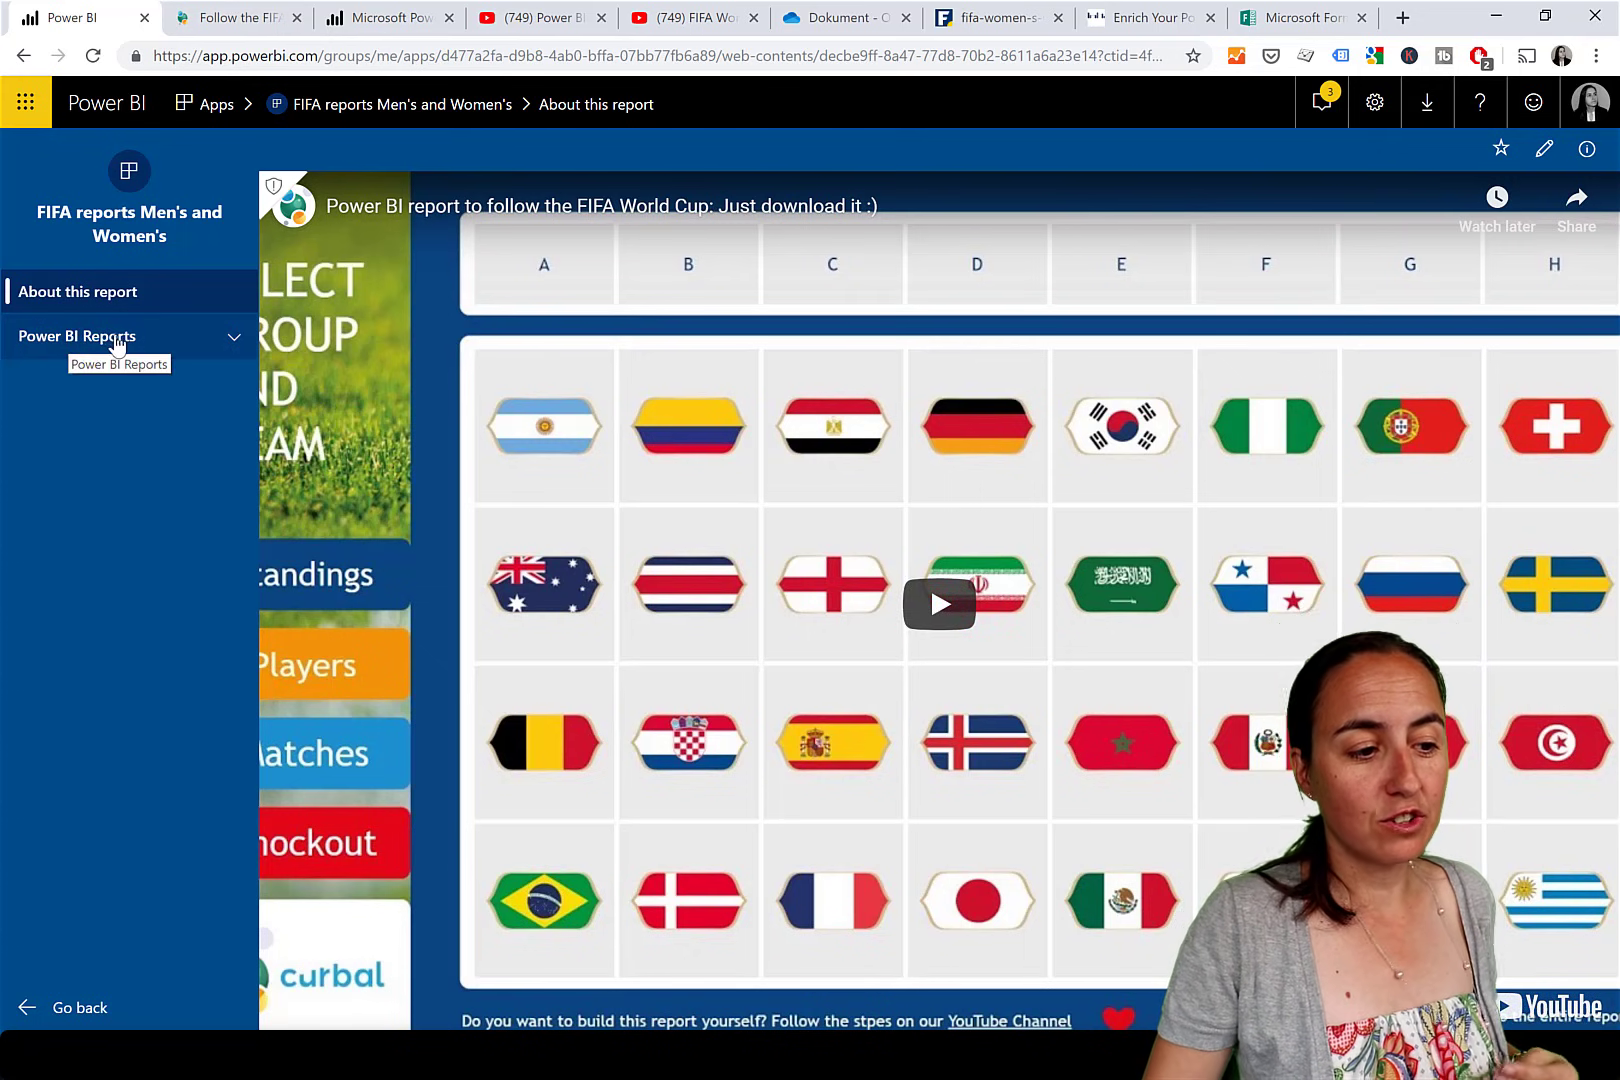
Go back to the navigation settings and keep Open in set to Content area.
{"action": "left_click", "coordinate": [20, 62]}
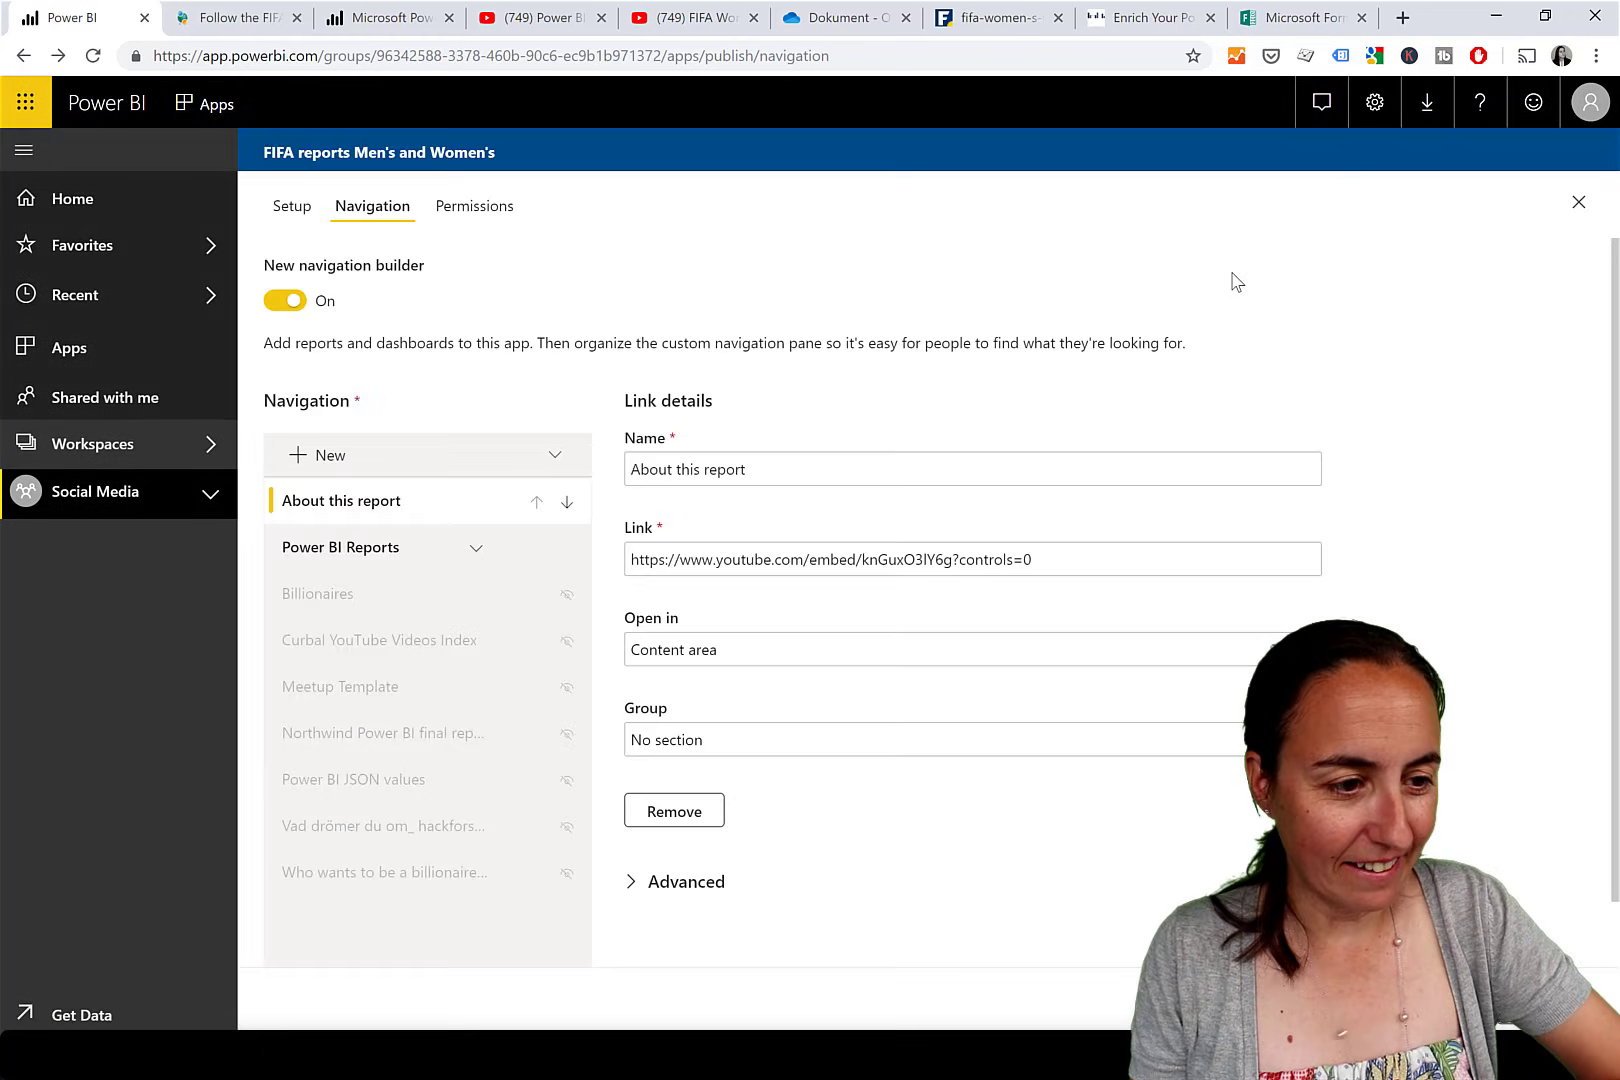
{"action": "left_click", "coordinate": [737, 653]}
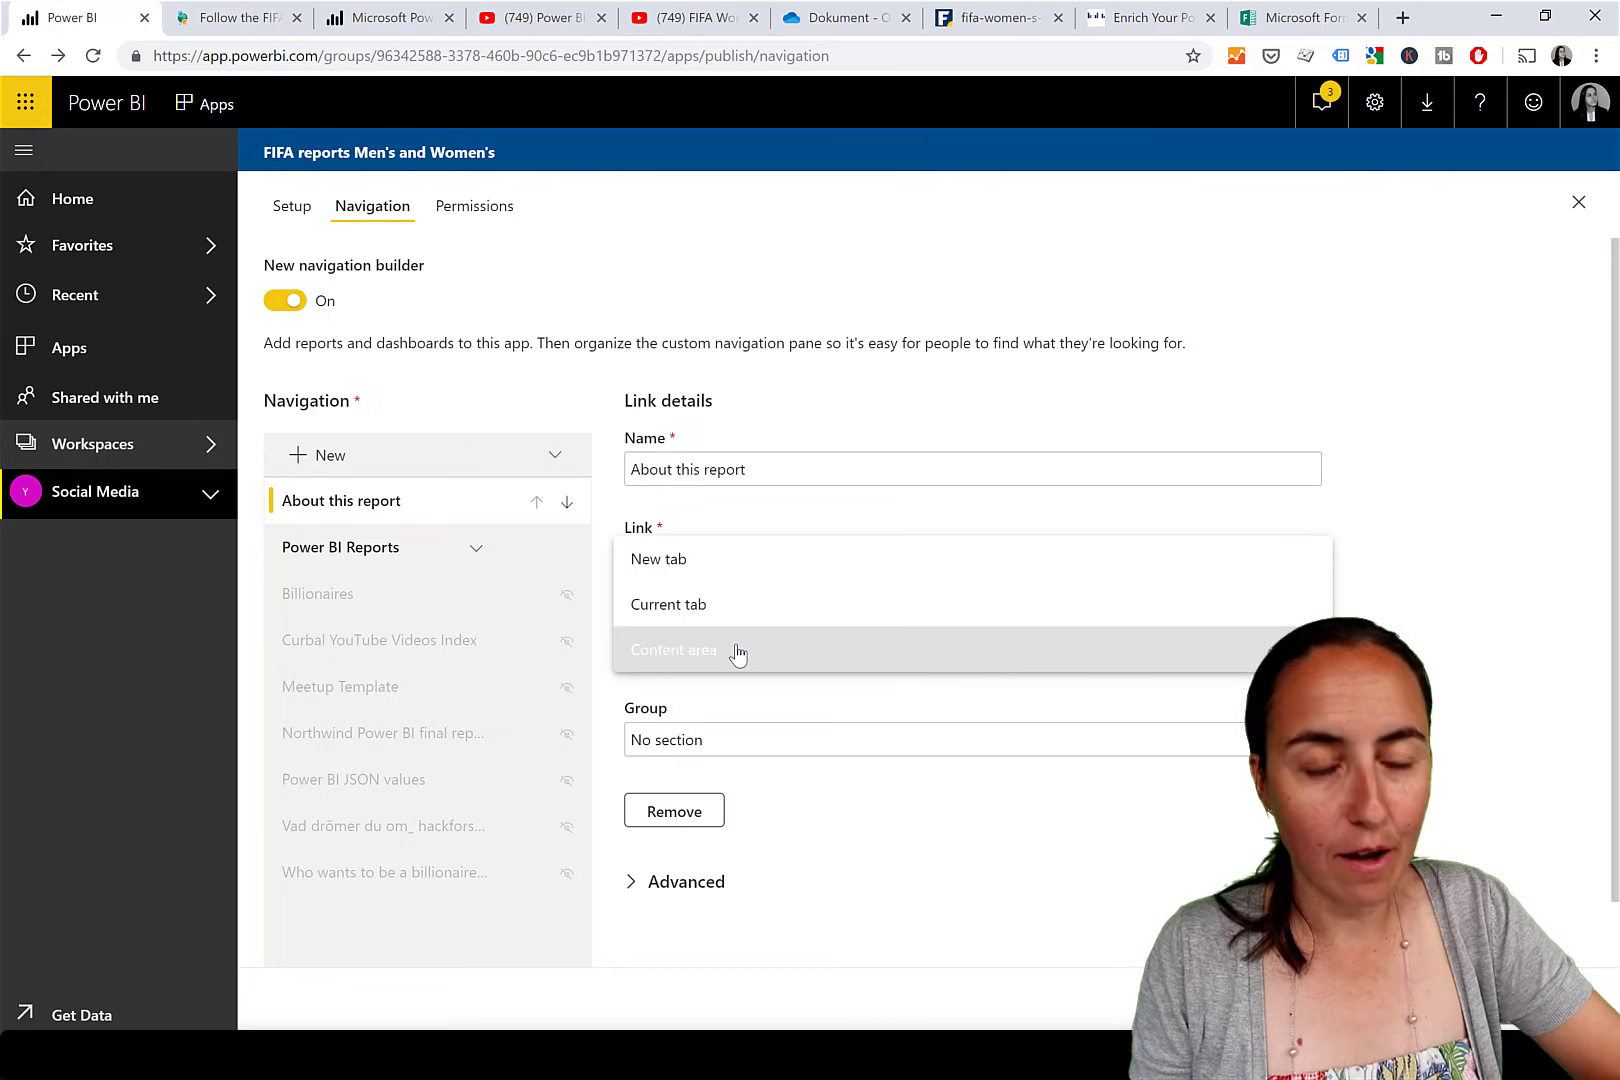
{"action": "left_click", "coordinate": [749, 662]}
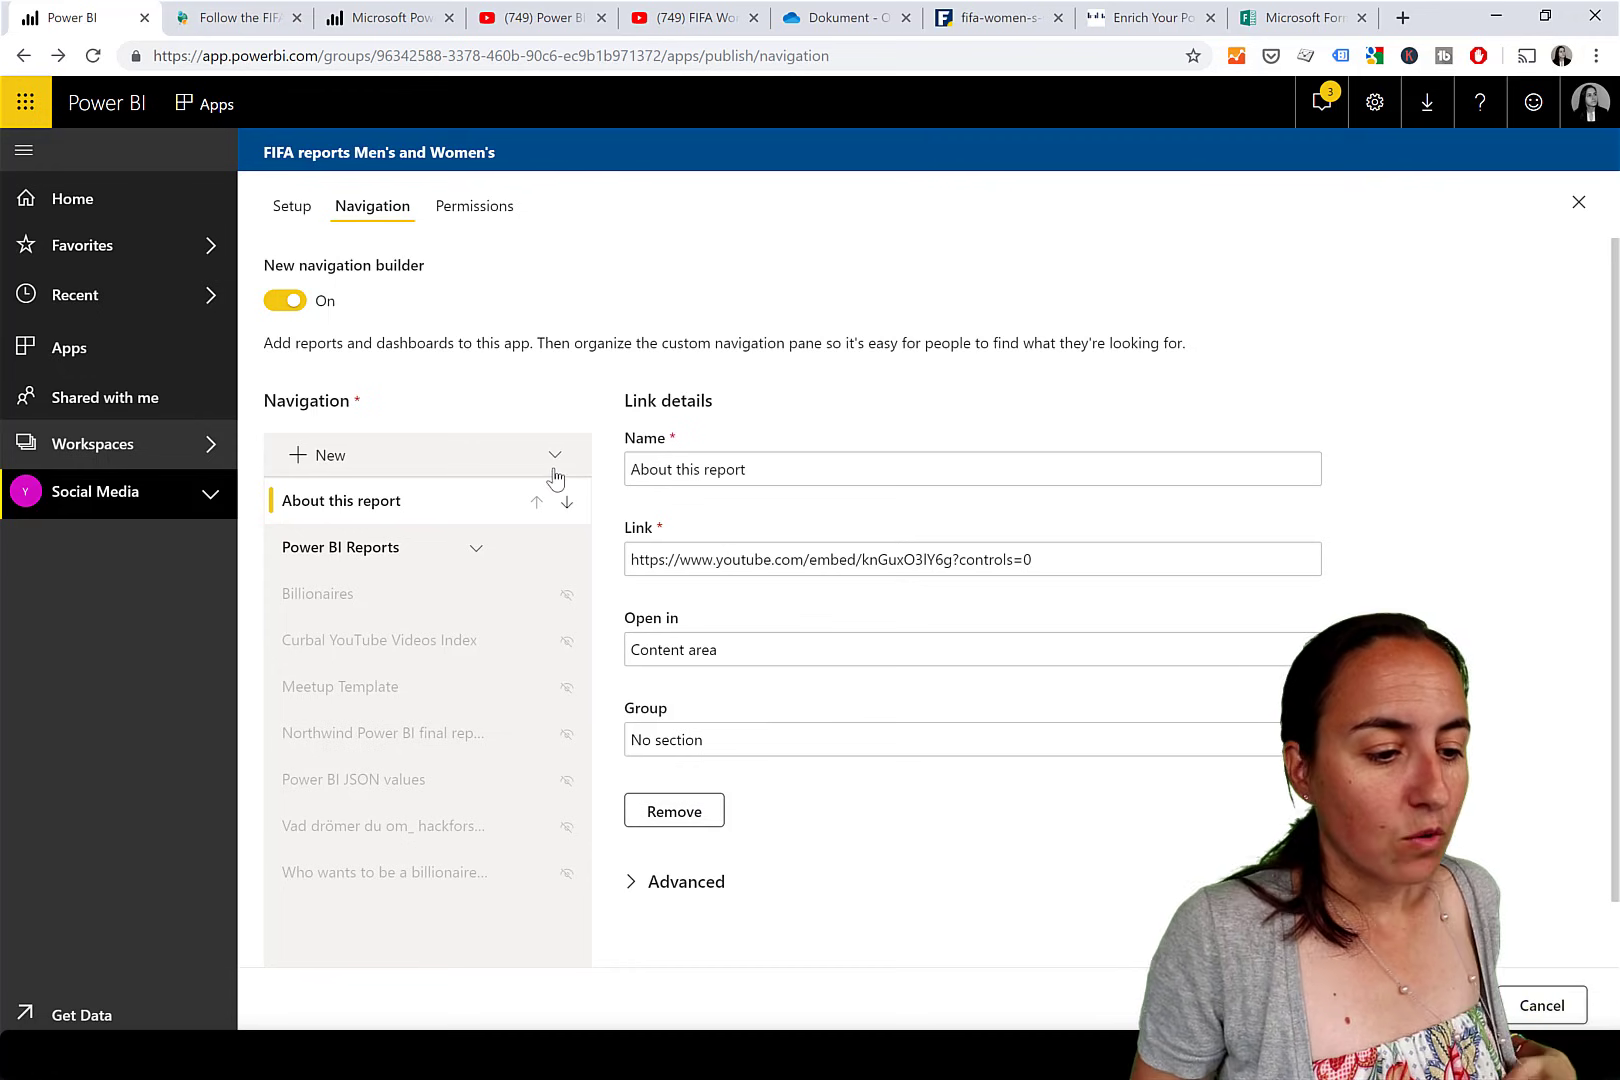
Add a navigation section named Documentation, then add a new link after it.
{"action": "left_click", "coordinate": [326, 460]}
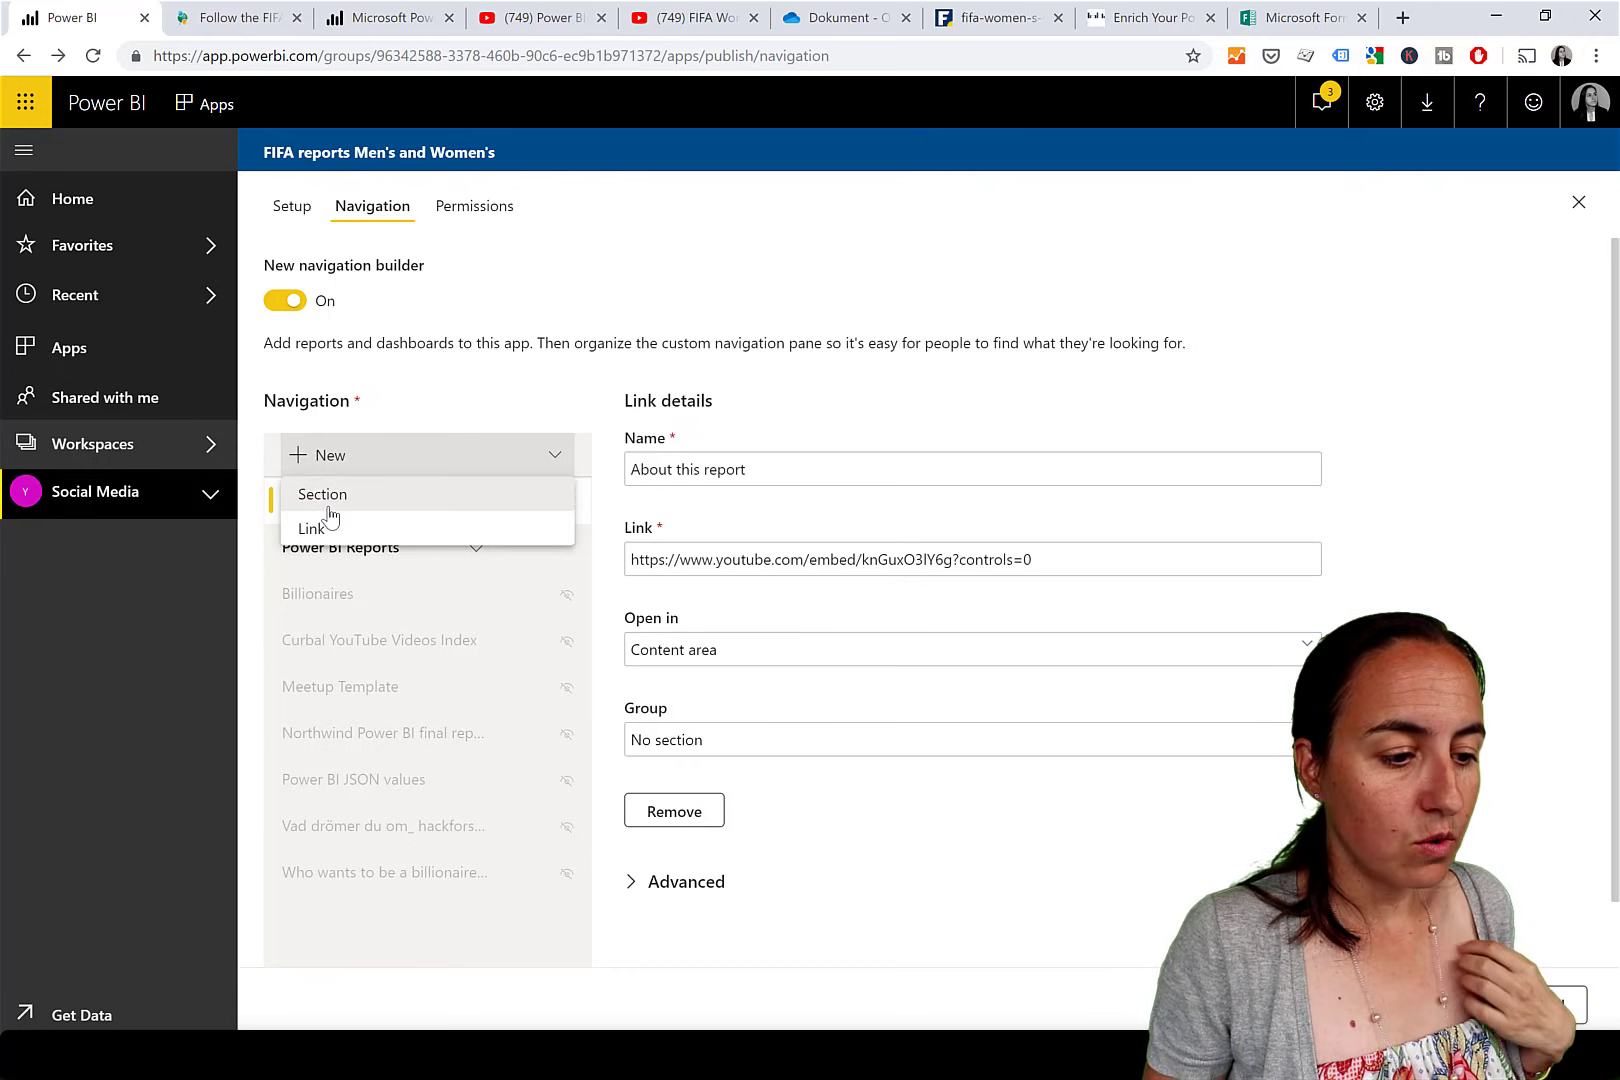
{"action": "left_click", "coordinate": [322, 494]}
{"action": "left_click_drag", "start_coordinate": [787, 404], "coordinate": [579, 401]}
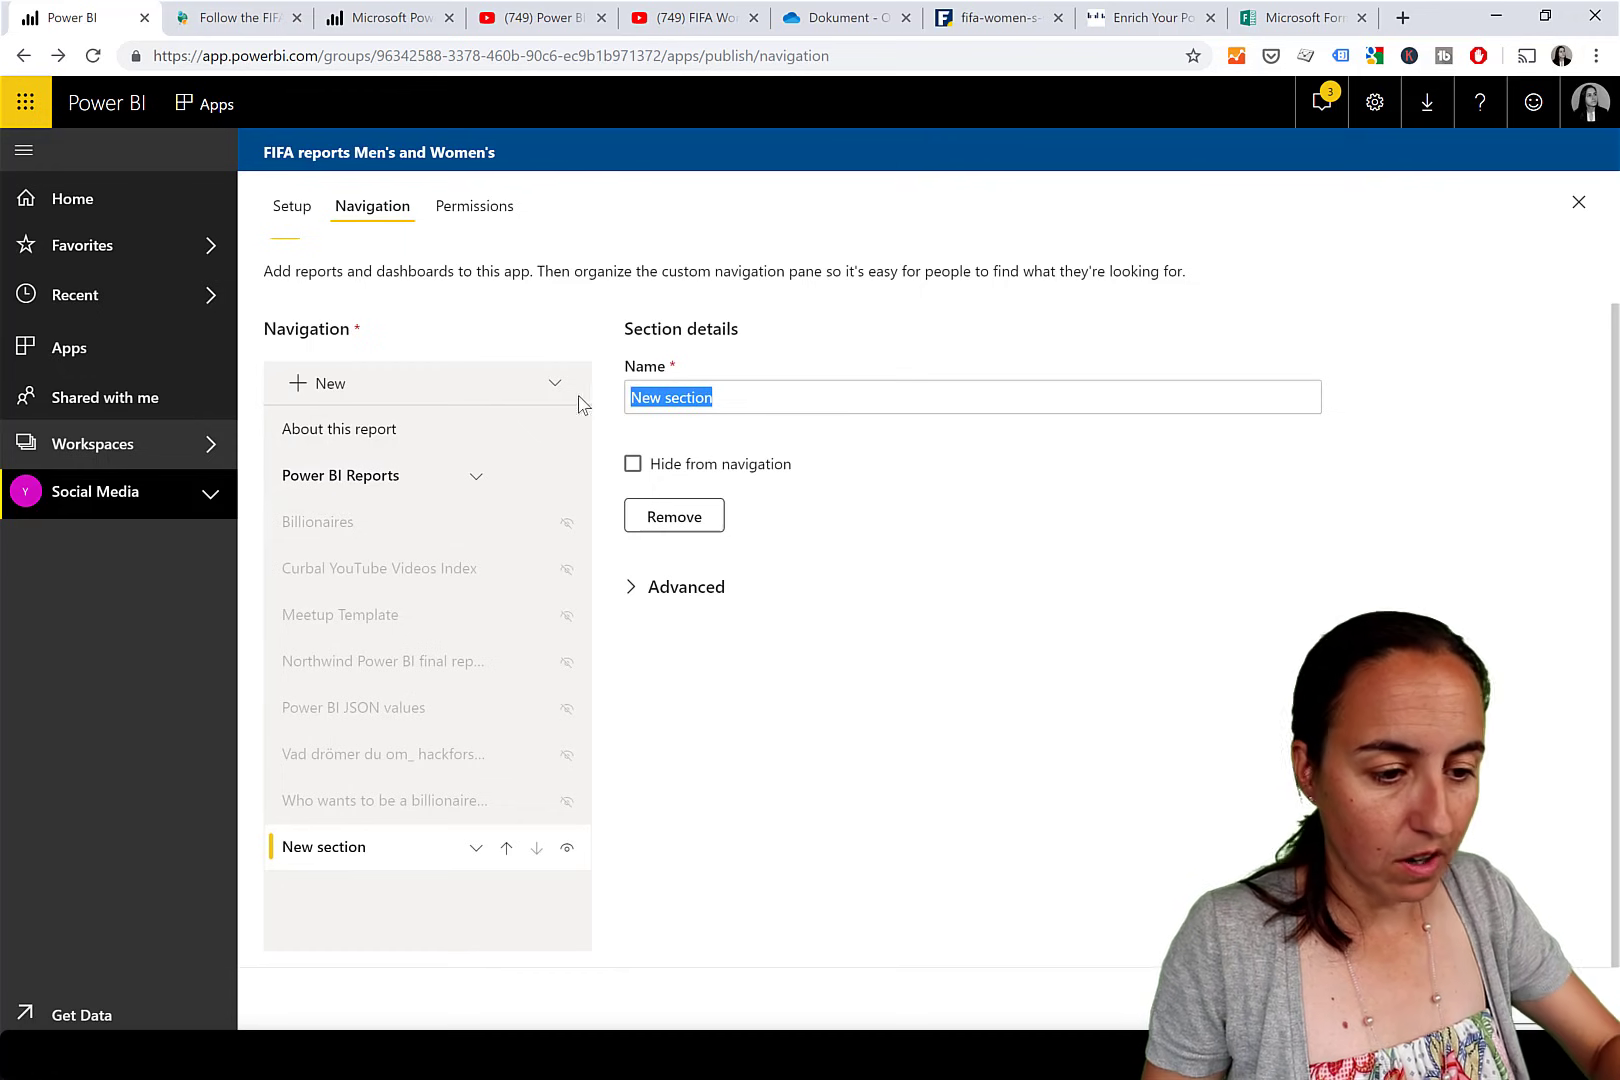
{"action": "type", "text": "Docume"}
{"action": "type", "text": "nte"}
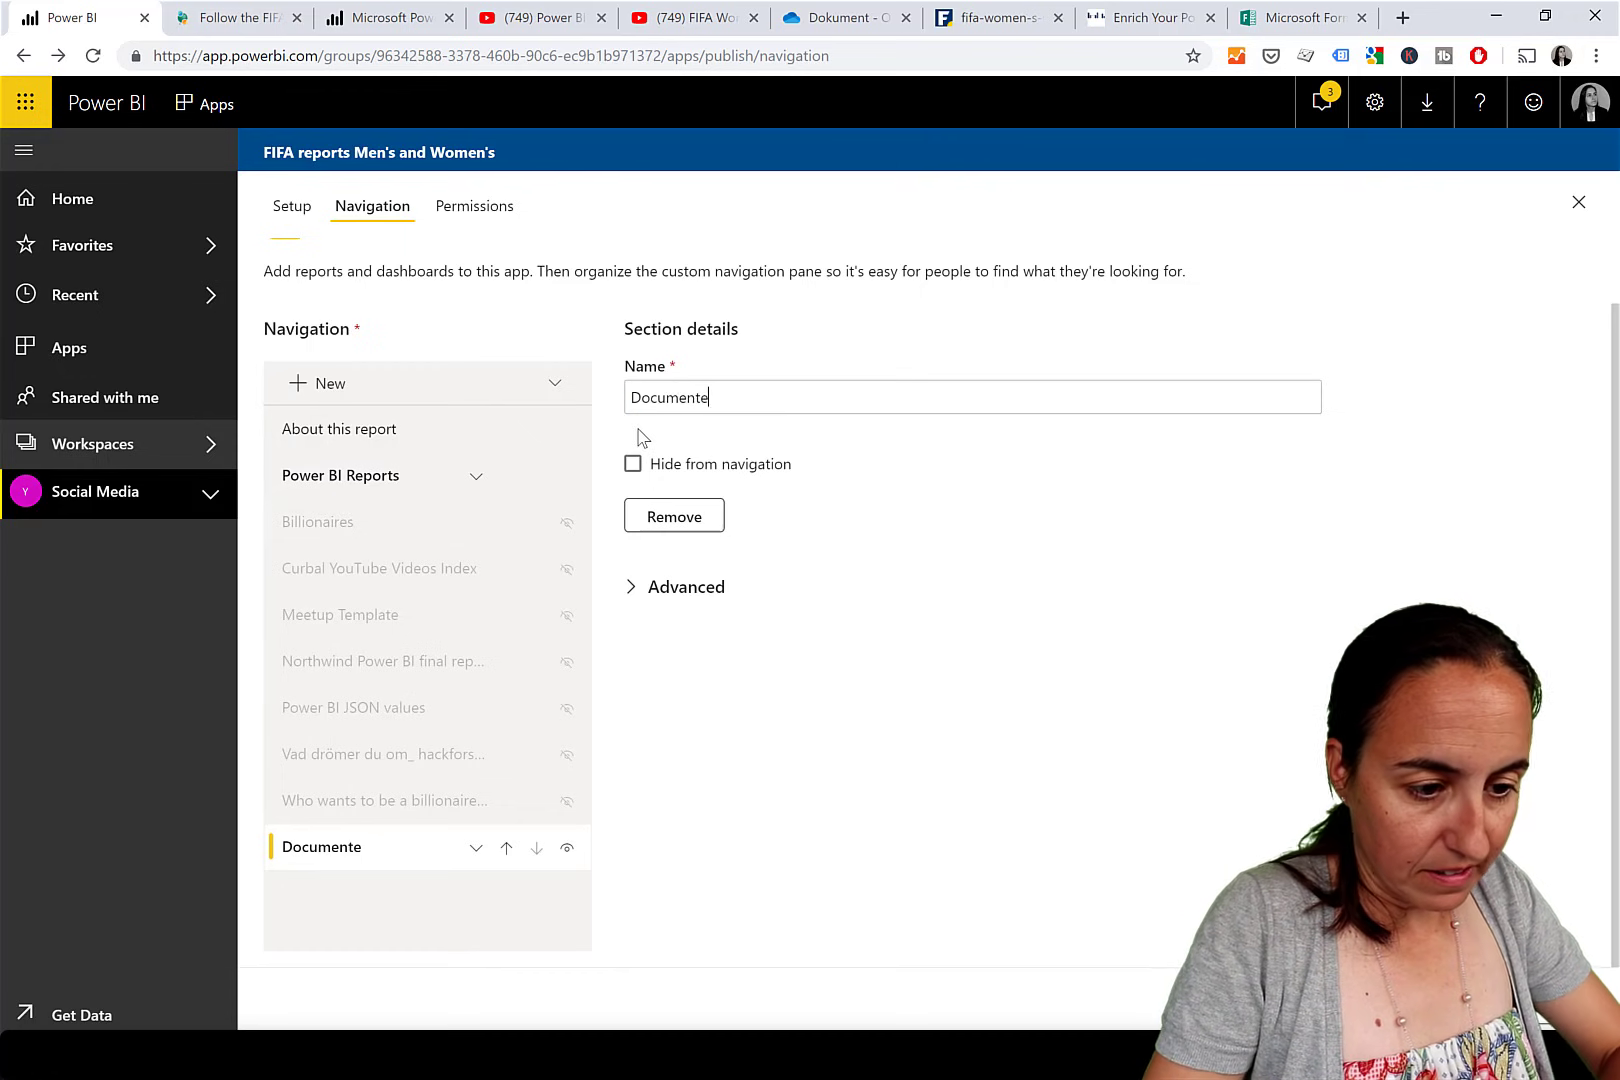
{"action": "key", "text": "BackSpace"}
{"action": "type", "text": "ation"}
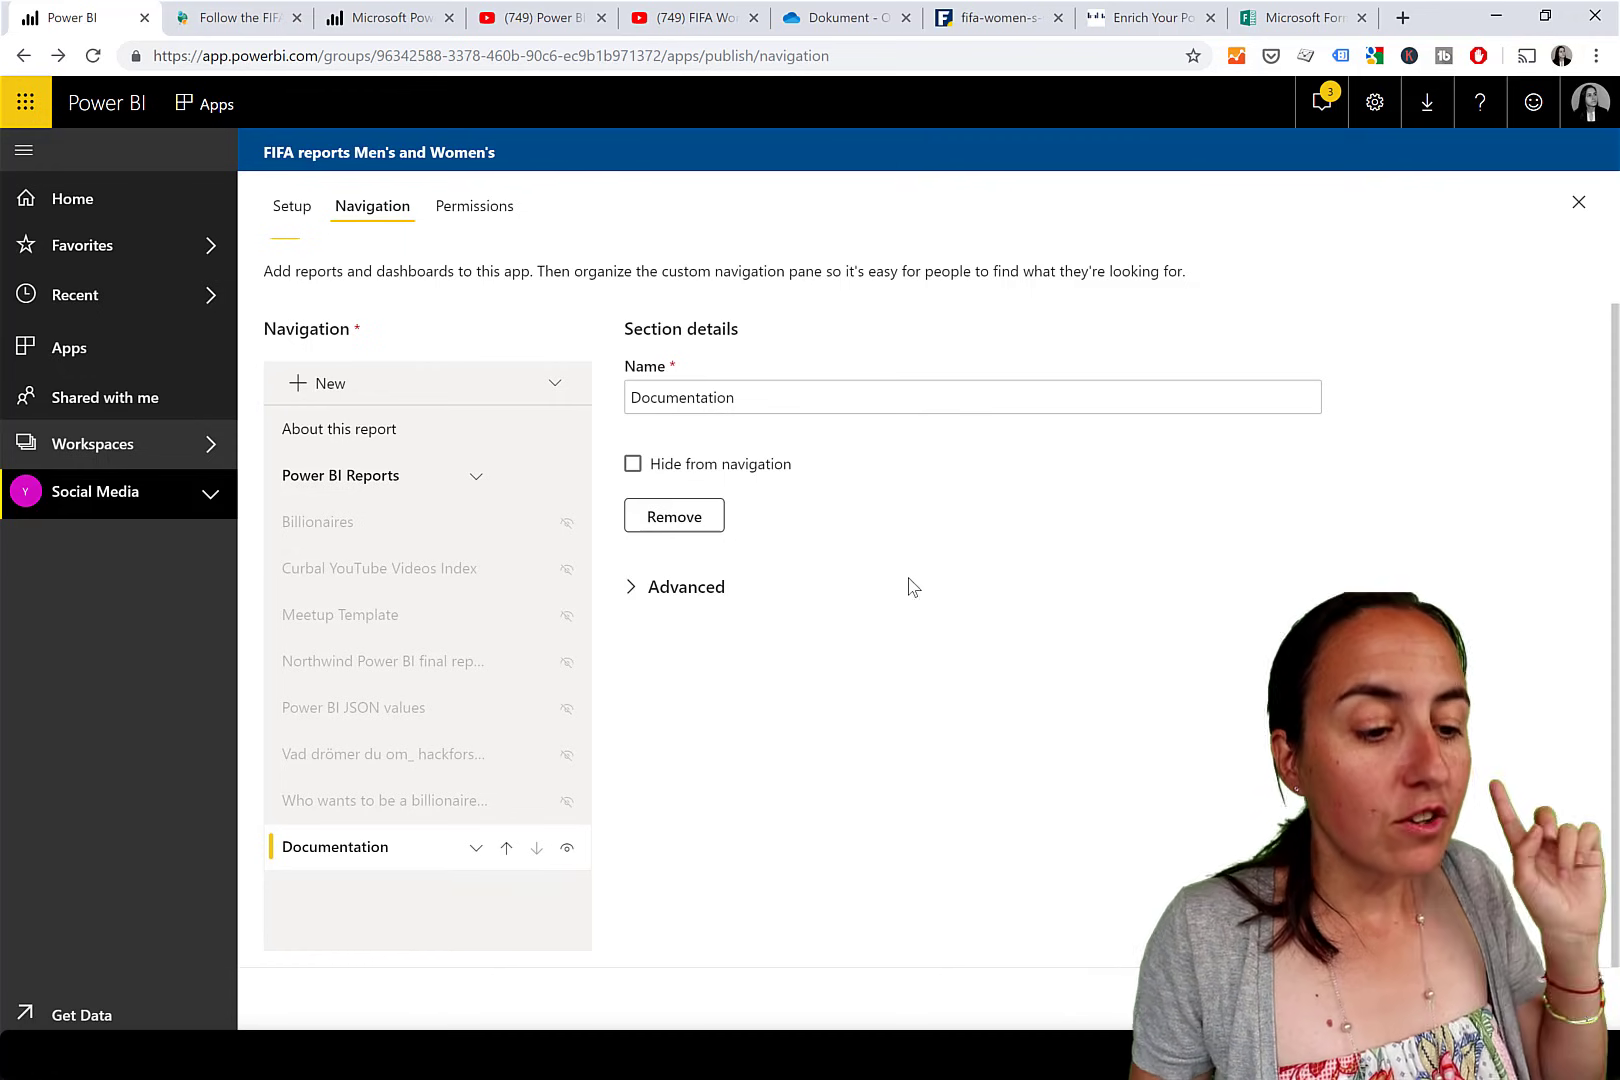
{"action": "left_click", "coordinate": [332, 392]}
{"action": "left_click", "coordinate": [350, 462]}
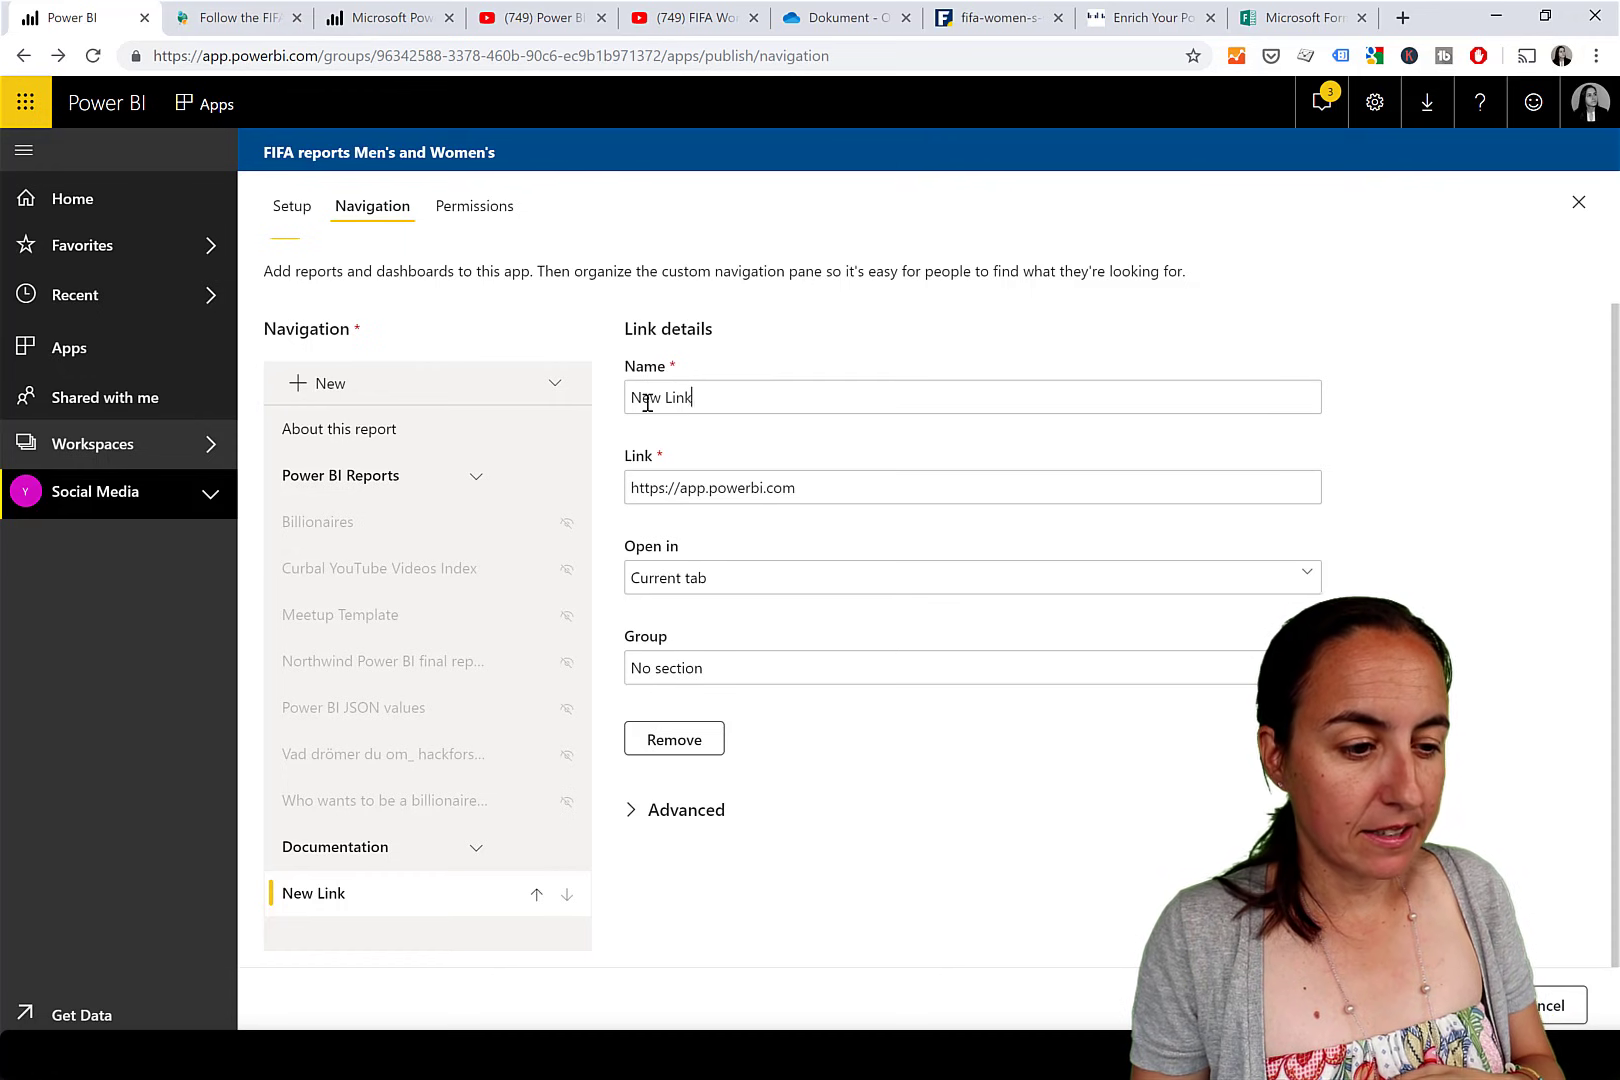
Rename the new link to 'Tutorial on how to build the reports'.
{"action": "left_click_drag", "start_coordinate": [647, 402], "coordinate": [770, 405]}
{"action": "left_click", "coordinate": [770, 405]}
{"action": "key", "text": "ctrl+shift+Left"}
{"action": "key", "text": "ctrl+shift+Left"}
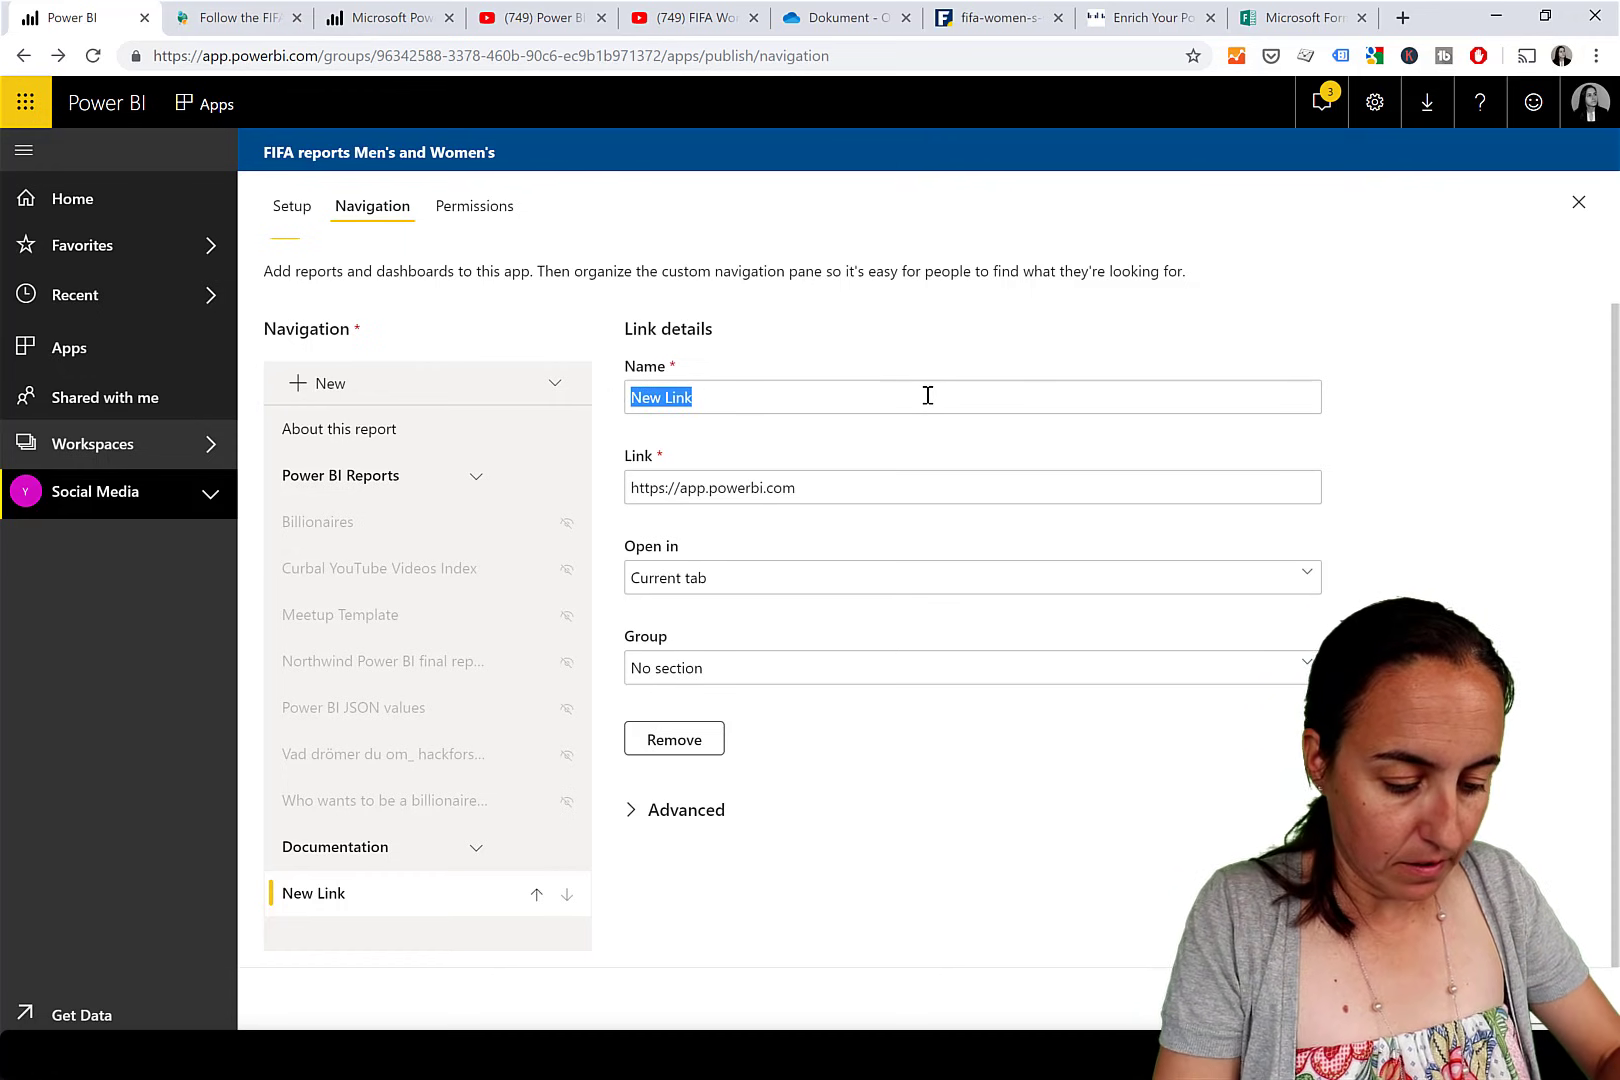
{"action": "type", "text": "T"}
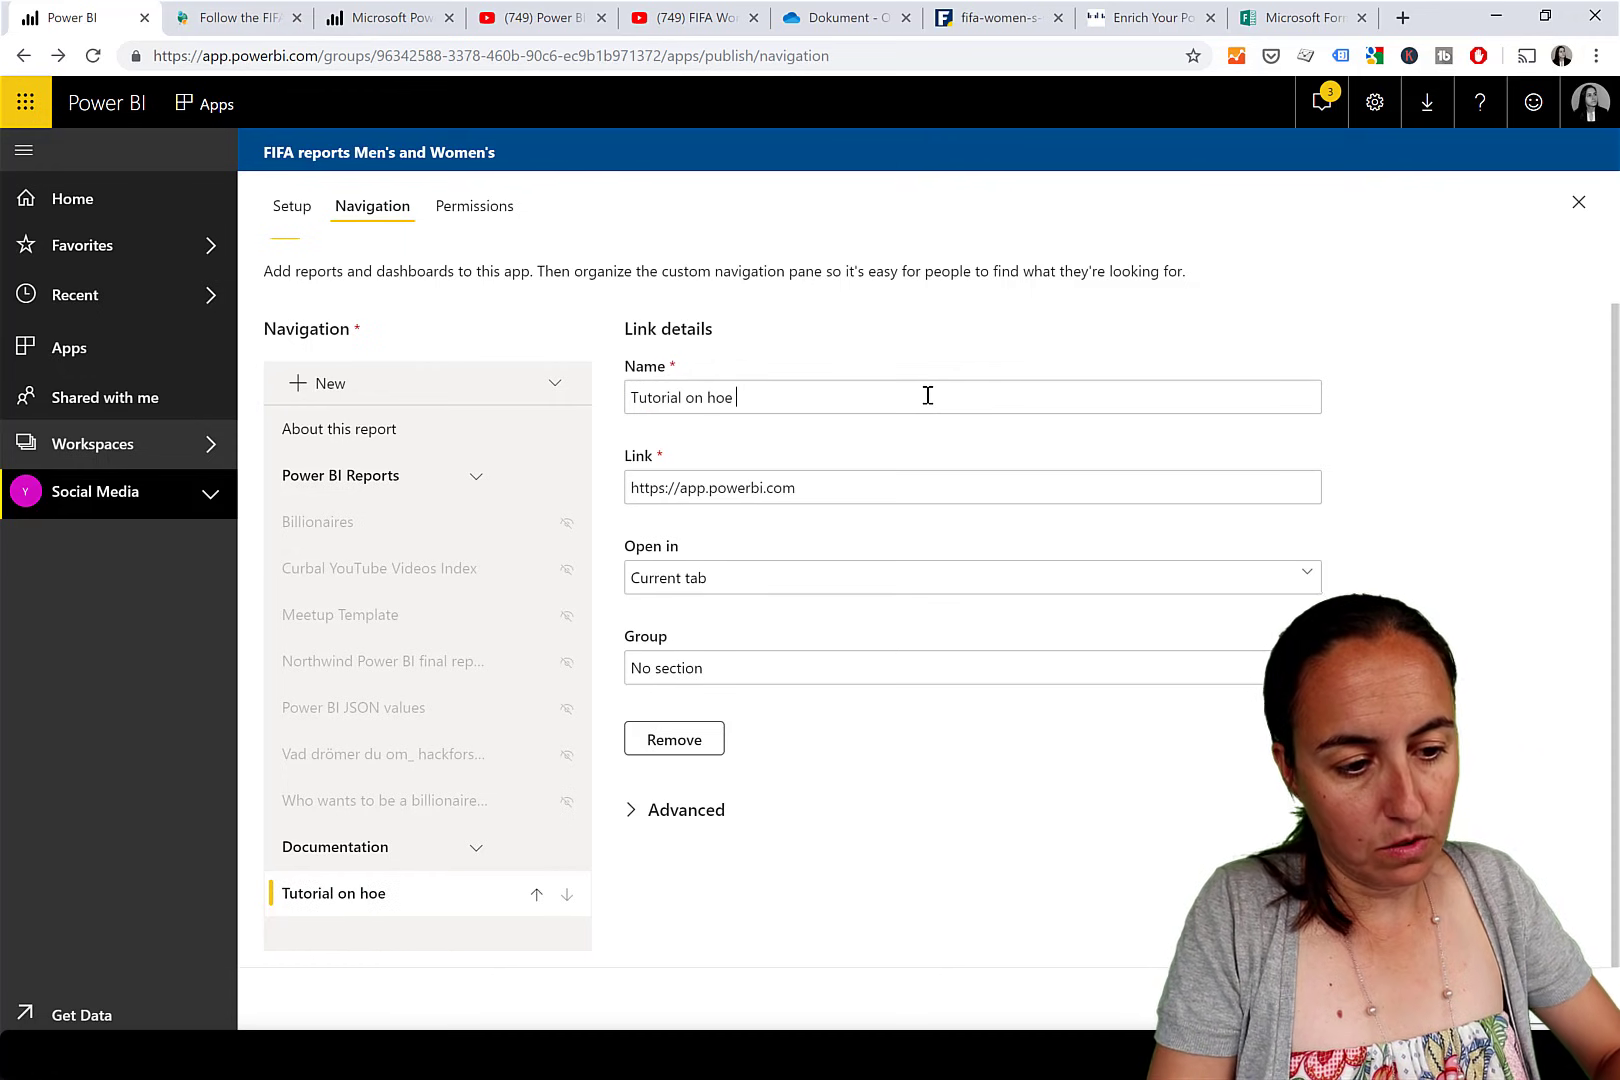
{"action": "type", "text": "utorial on how to build the rpep"}
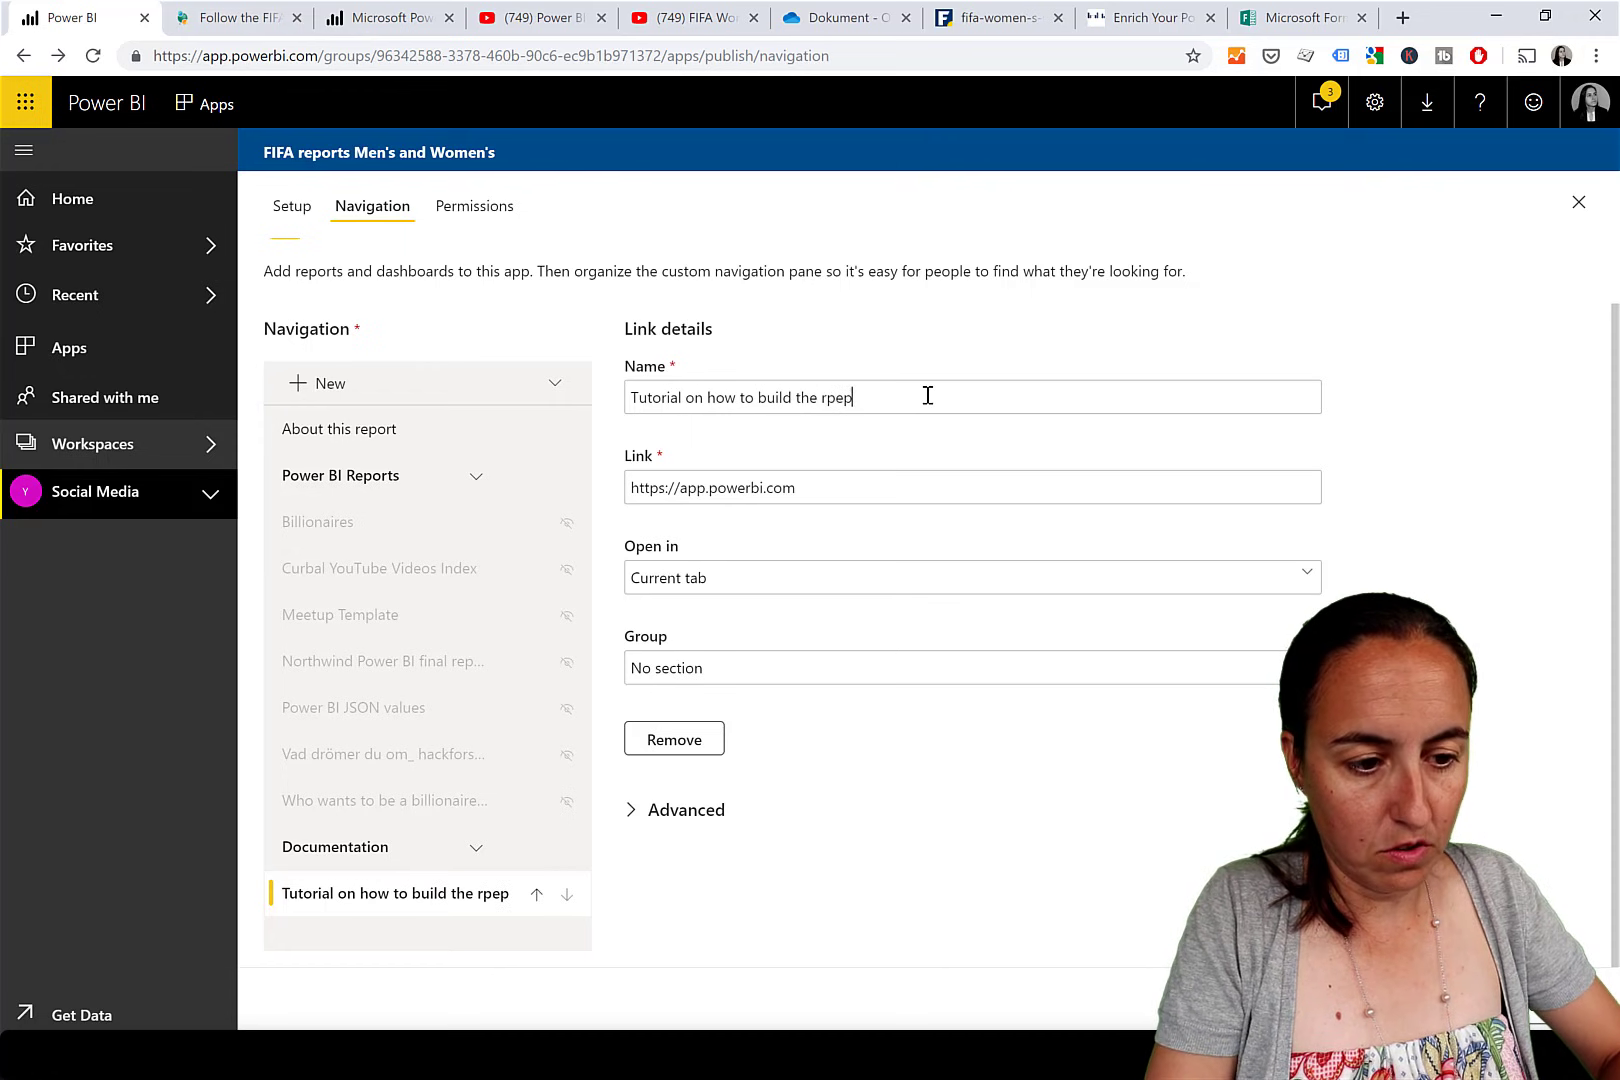
{"action": "type", "text": "or"}
{"action": "key", "text": "BackSpace"}
{"action": "key", "text": "BackSpace"}
{"action": "key", "text": "BackSpace"}
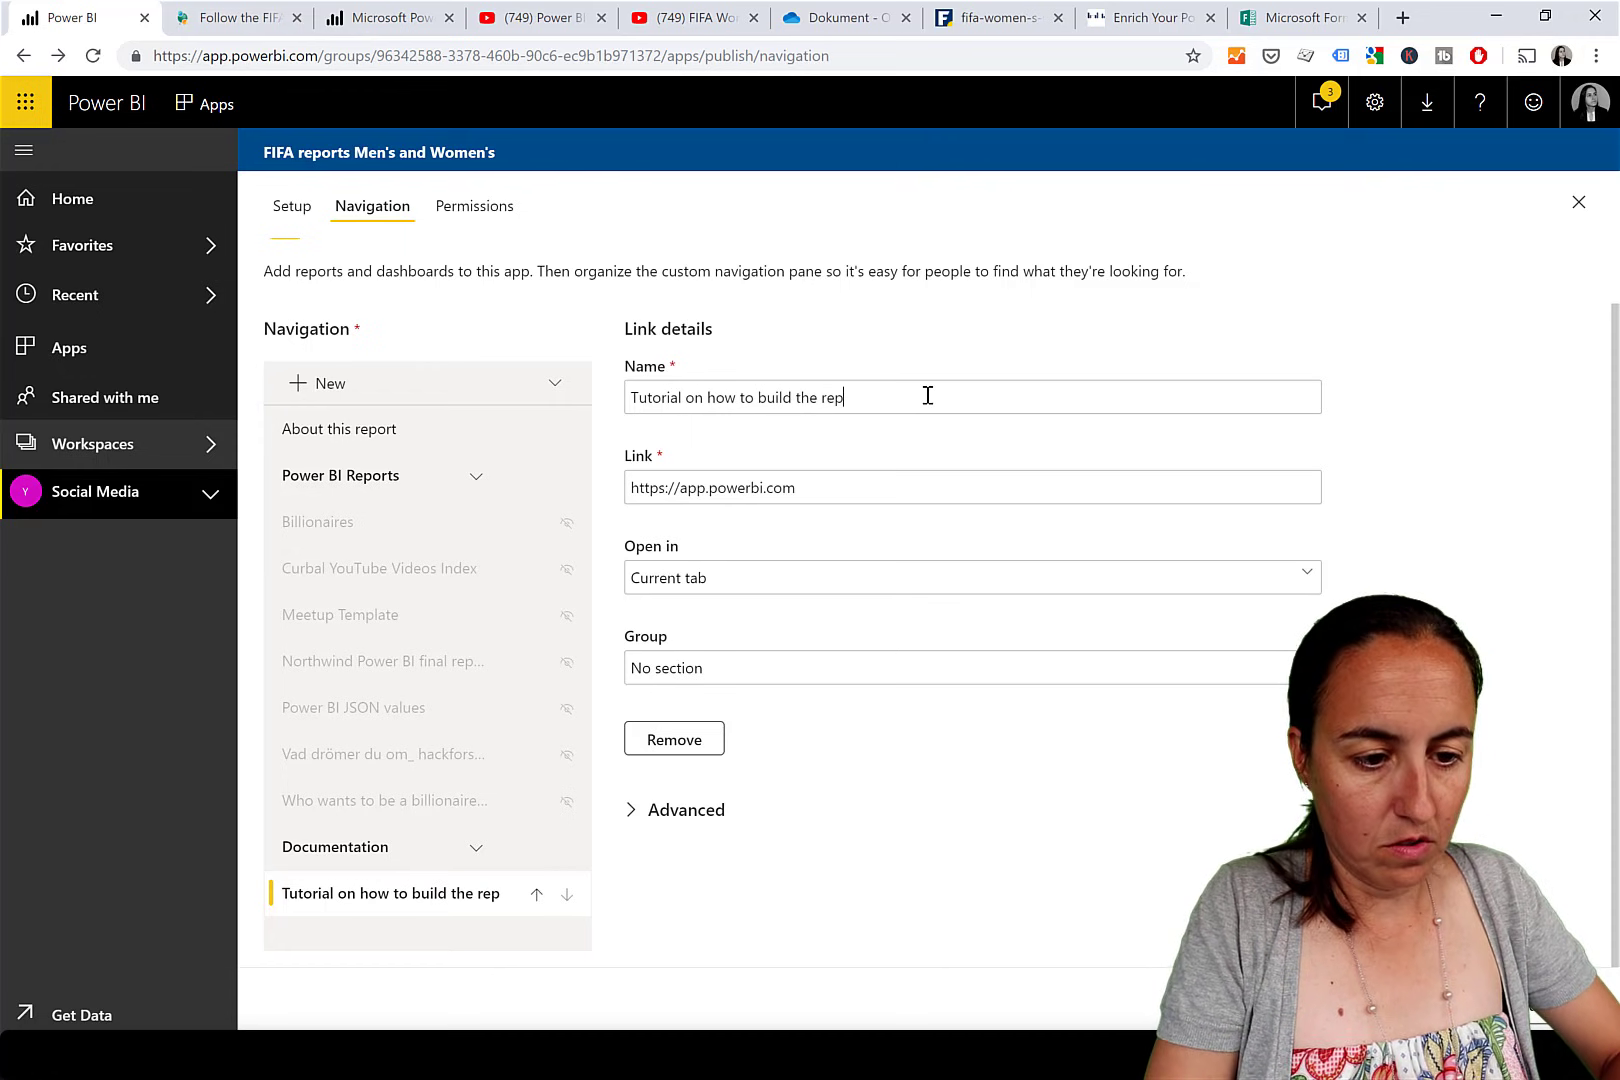
Point the link to the FIFA World Cup blog post, open it in the content area under Documentation, and republish.
{"action": "left_click", "coordinate": [240, 18]}
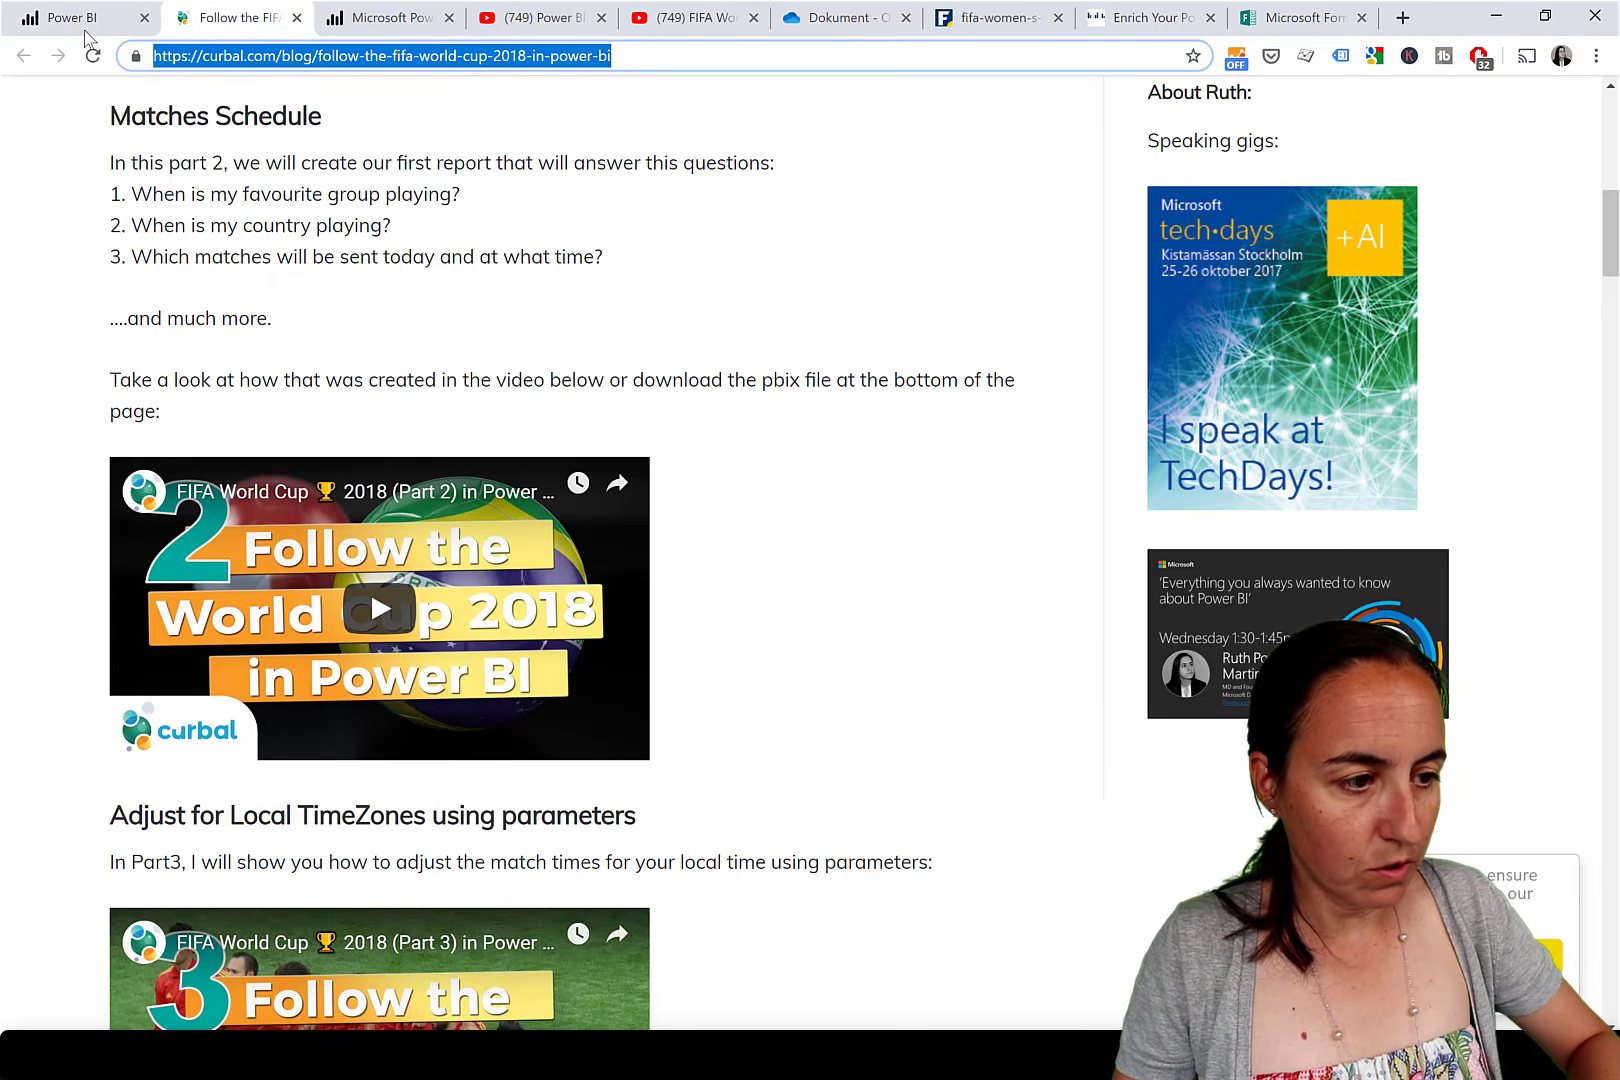
{"action": "left_click", "coordinate": [65, 20]}
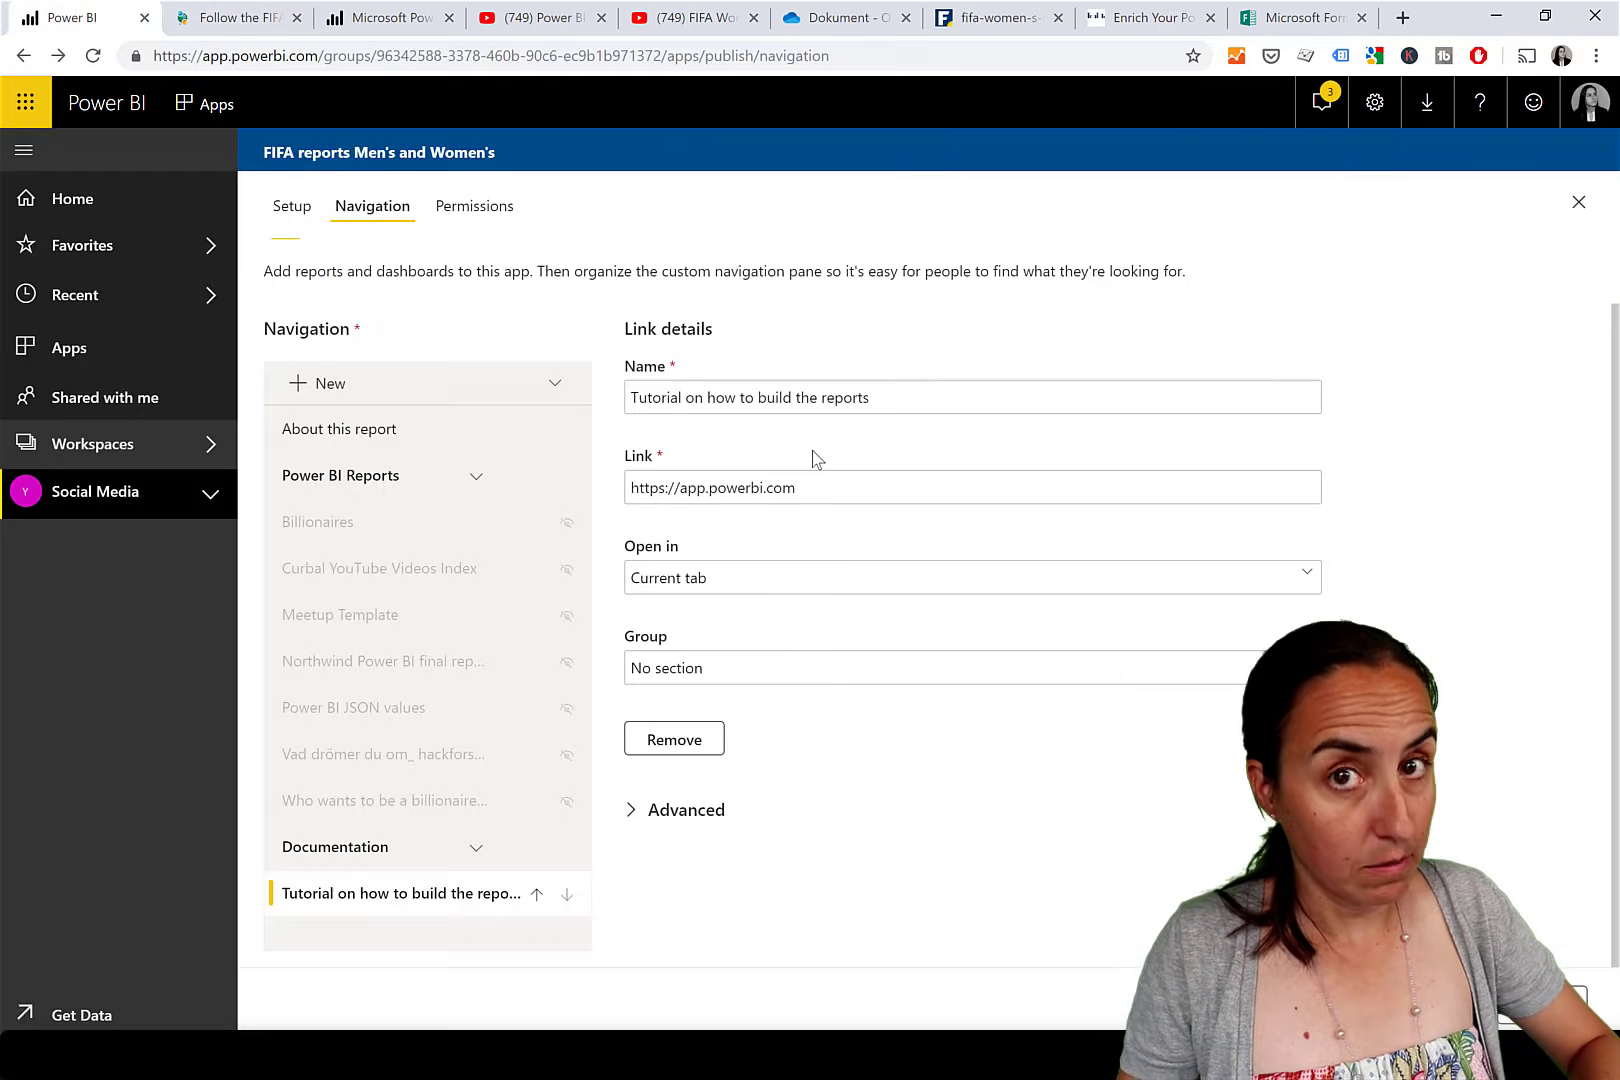
{"action": "left_click_drag", "start_coordinate": [792, 487], "coordinate": [610, 472]}
{"action": "type", "text": "https://curbal.com/blog/follow-the-fifa-world-cup-2018-in-power-bi"}
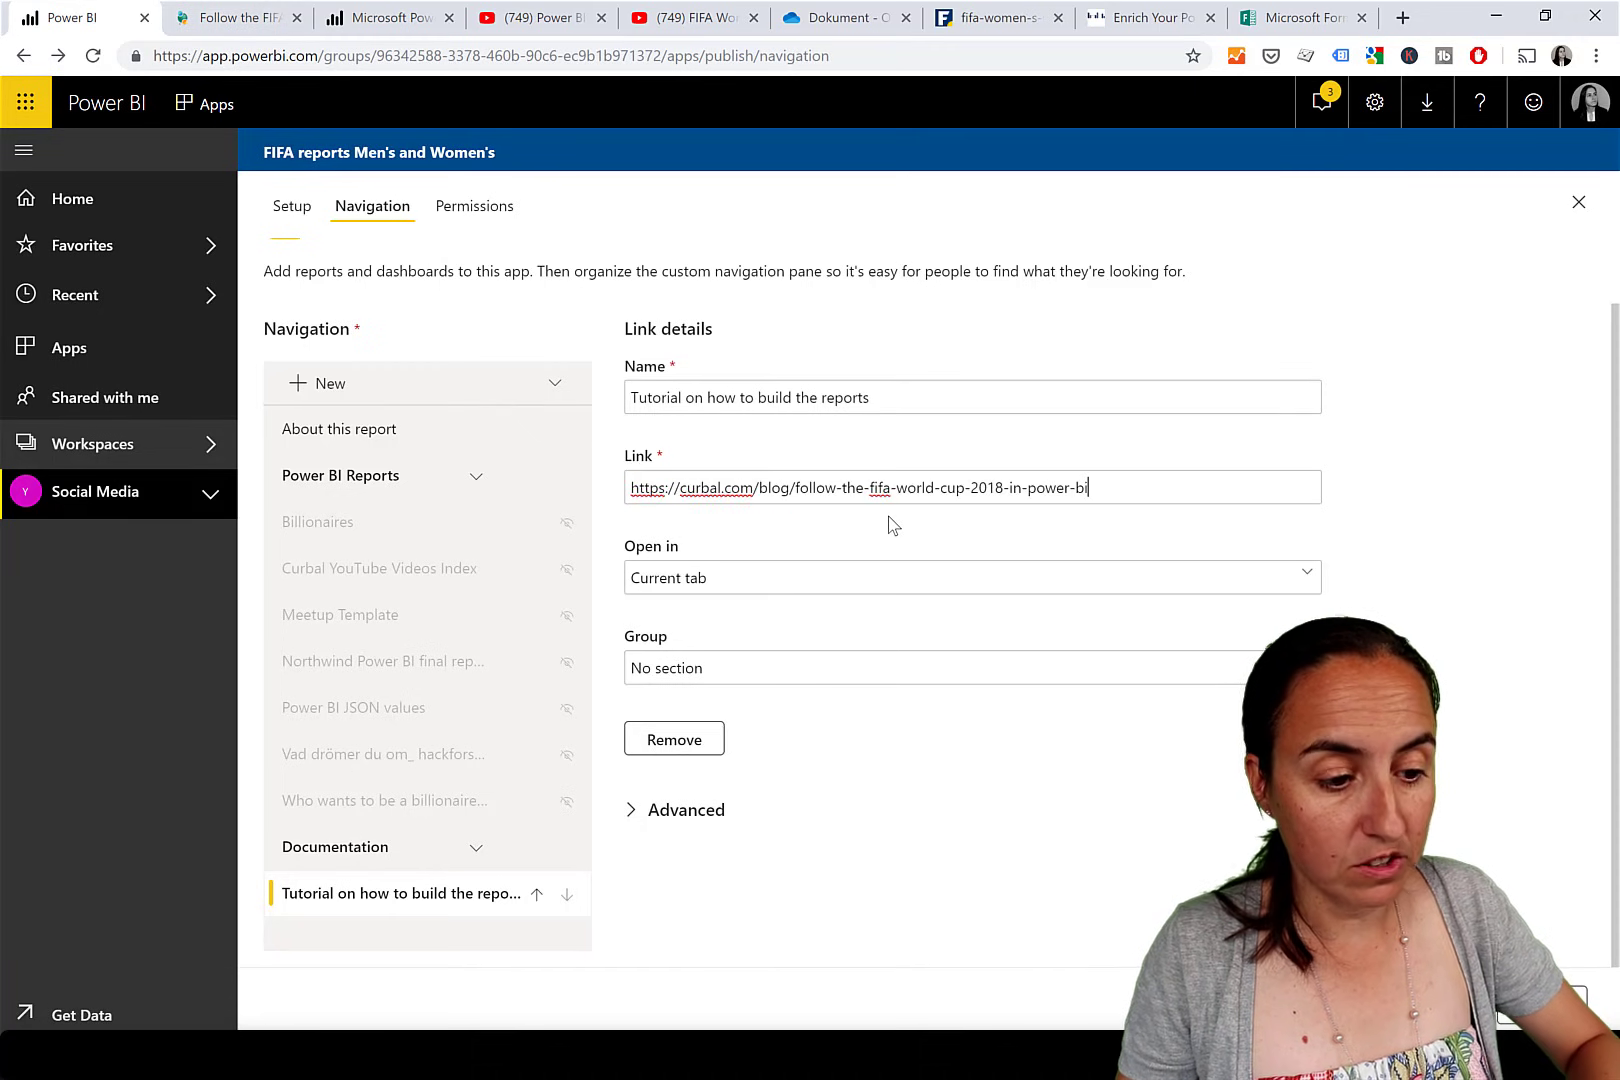
{"action": "left_click", "coordinate": [760, 595]}
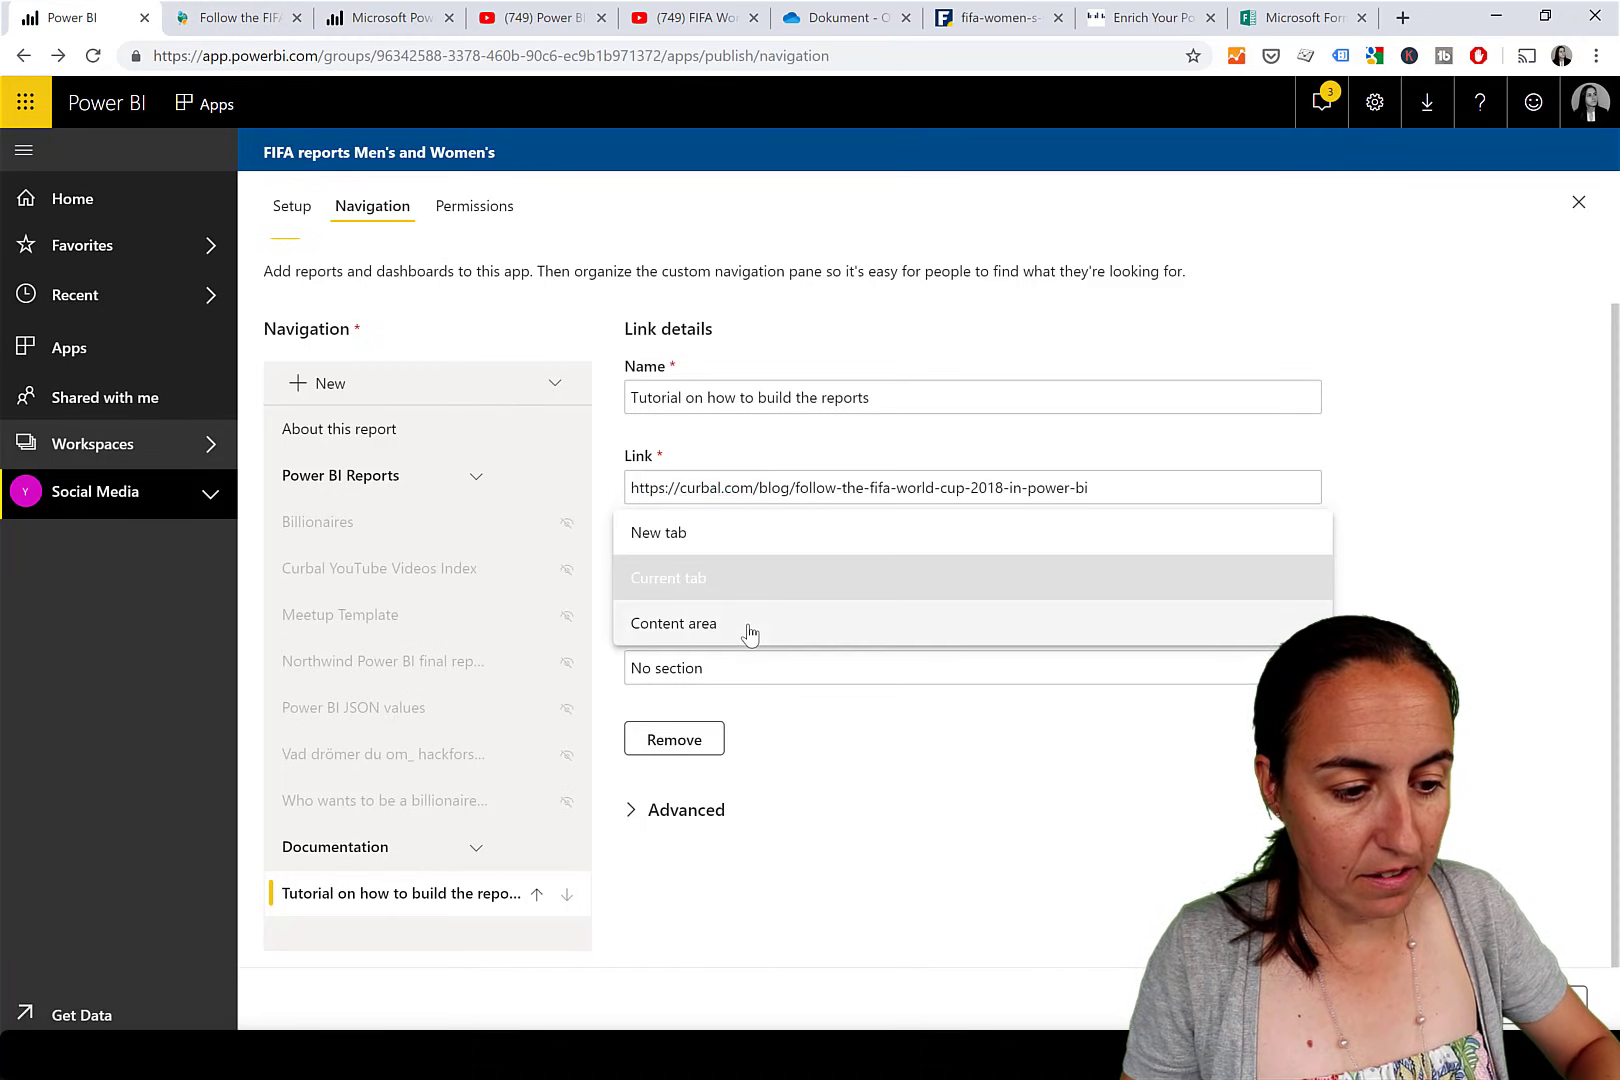
{"action": "left_click", "coordinate": [750, 632]}
{"action": "left_click", "coordinate": [740, 676]}
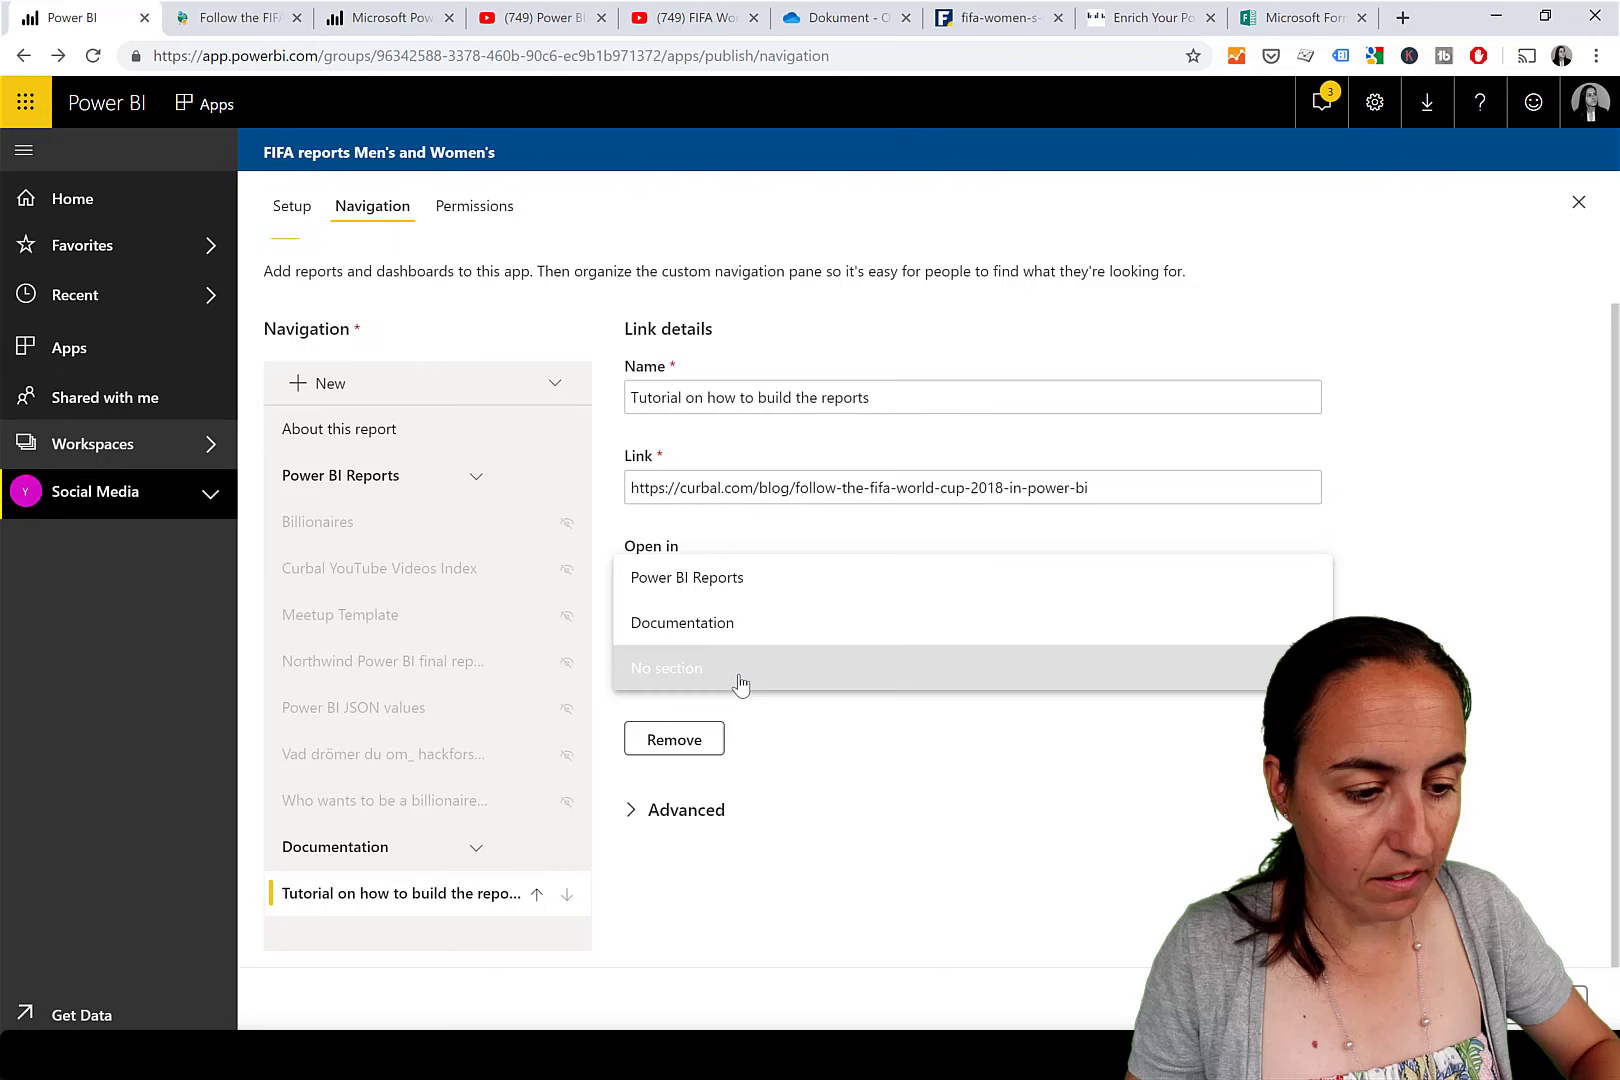
{"action": "left_click", "coordinate": [730, 626]}
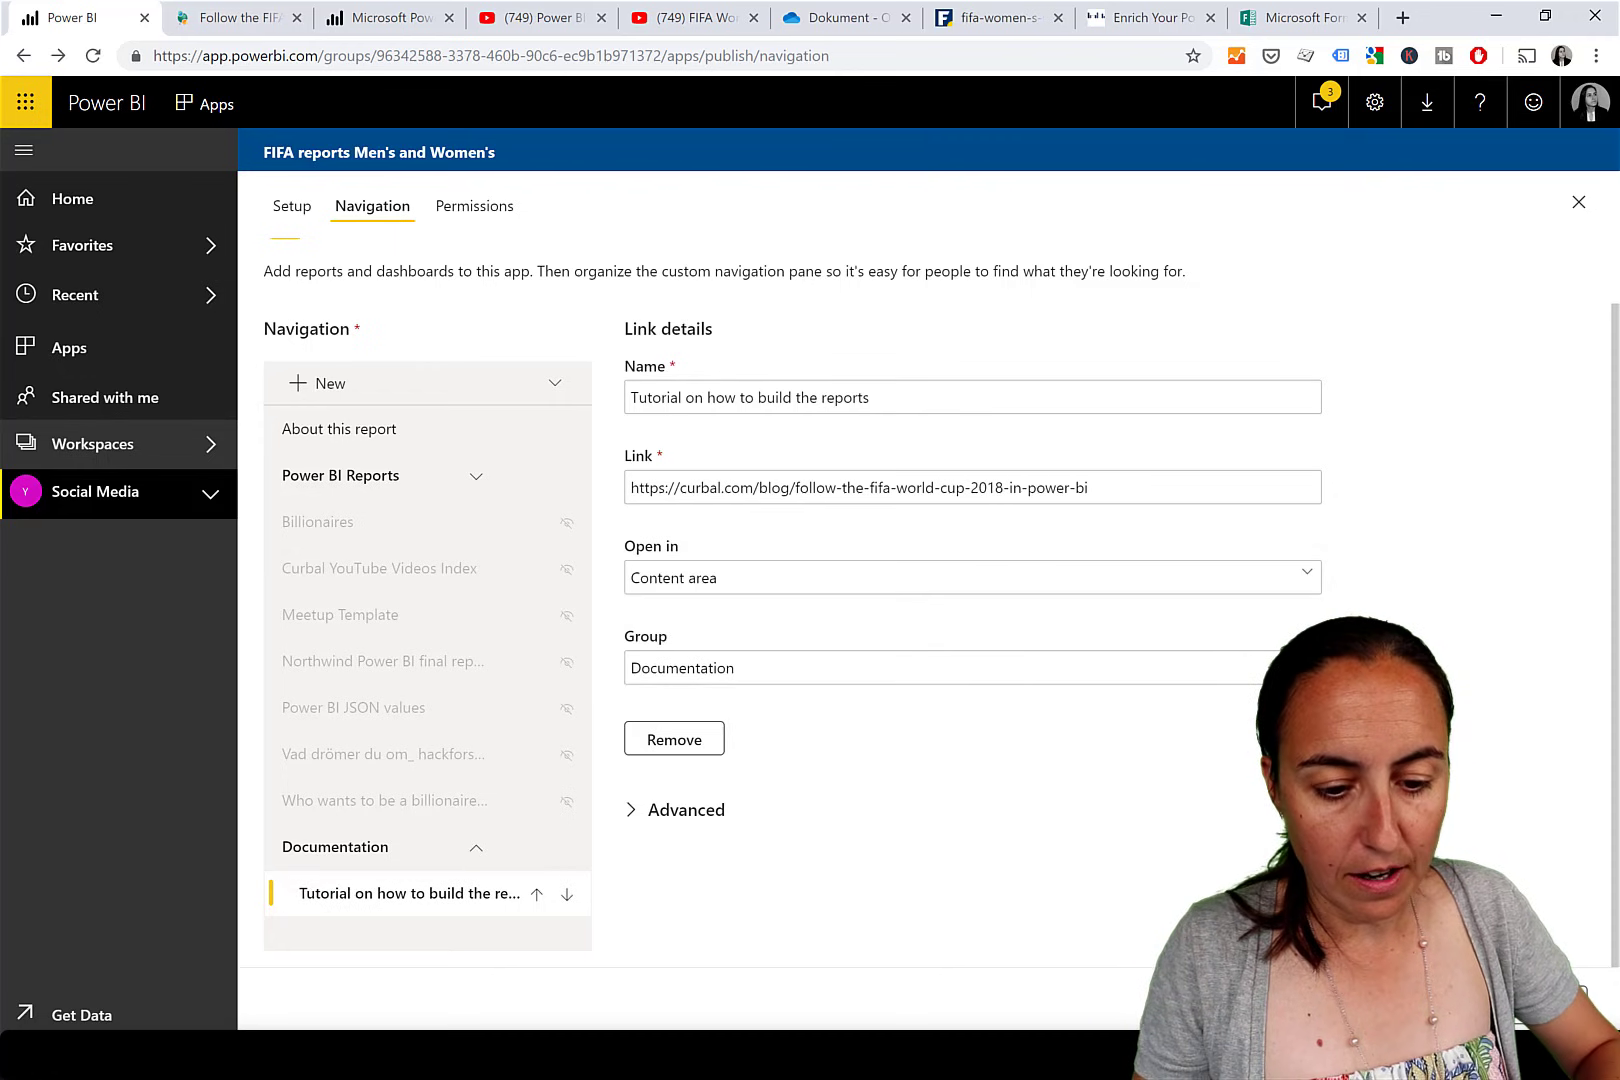
{"action": "left_click", "coordinate": [1540, 1000]}
{"action": "left_click", "coordinate": [947, 622]}
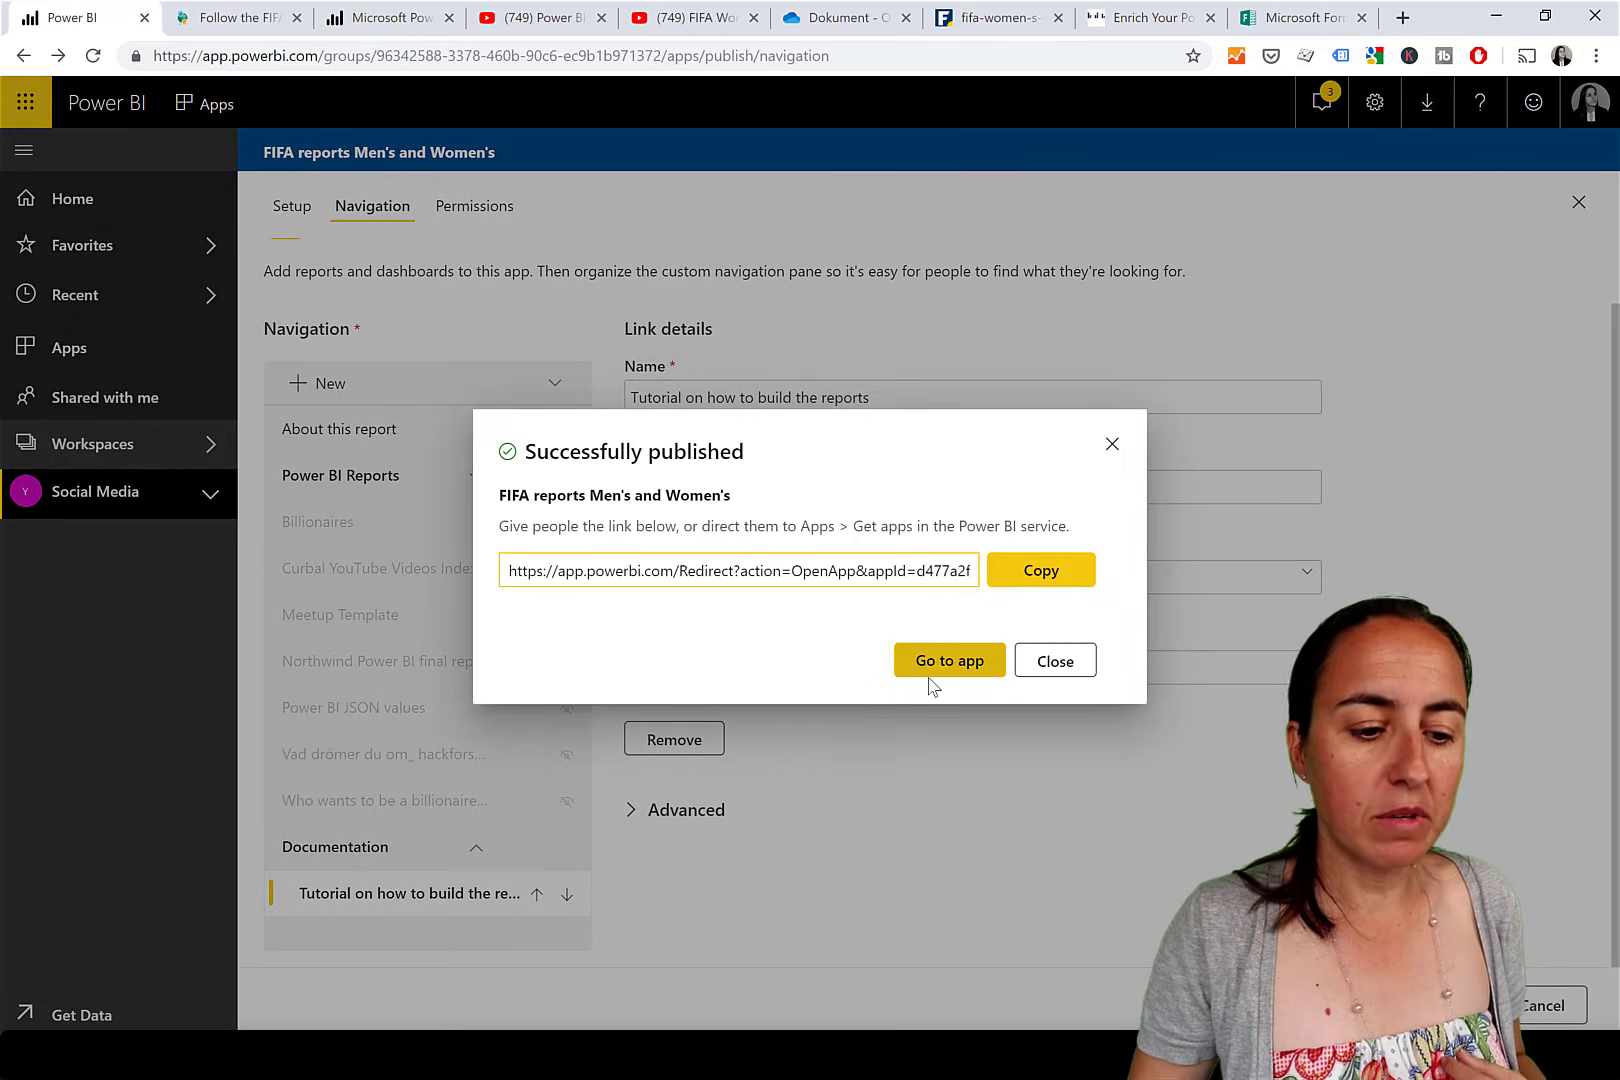
Open the published app and review its App info panel.
{"action": "left_click", "coordinate": [930, 672]}
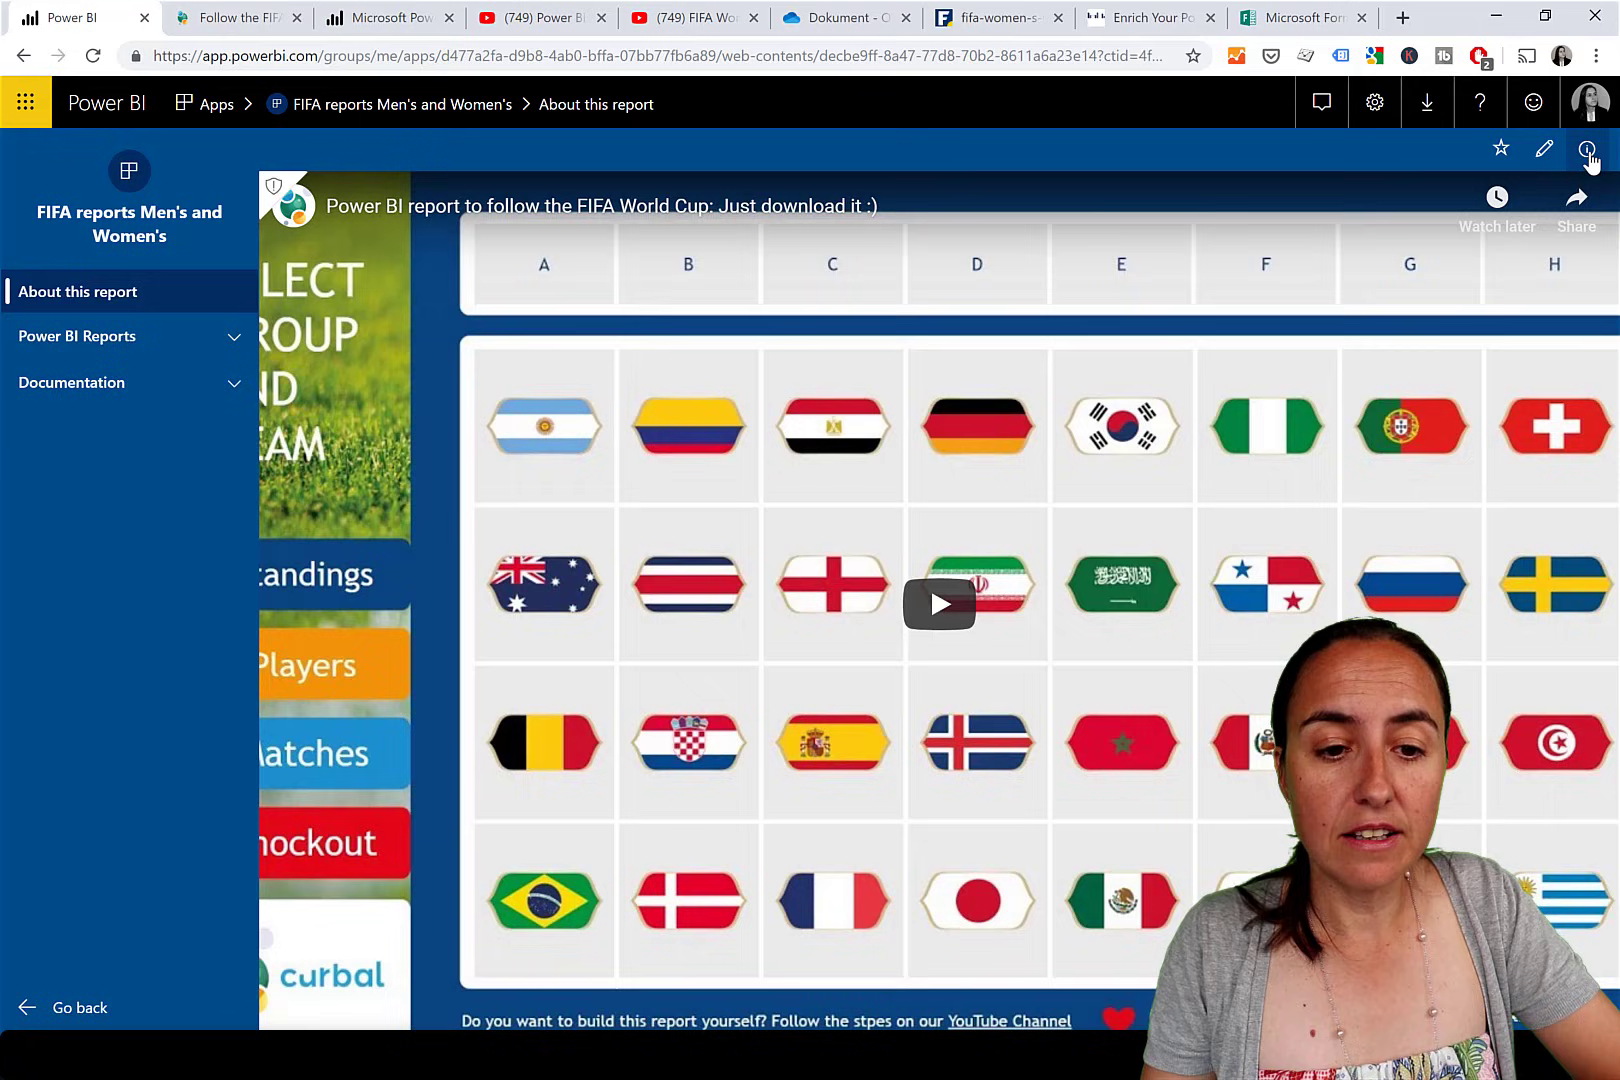
{"action": "left_click", "coordinate": [1587, 150]}
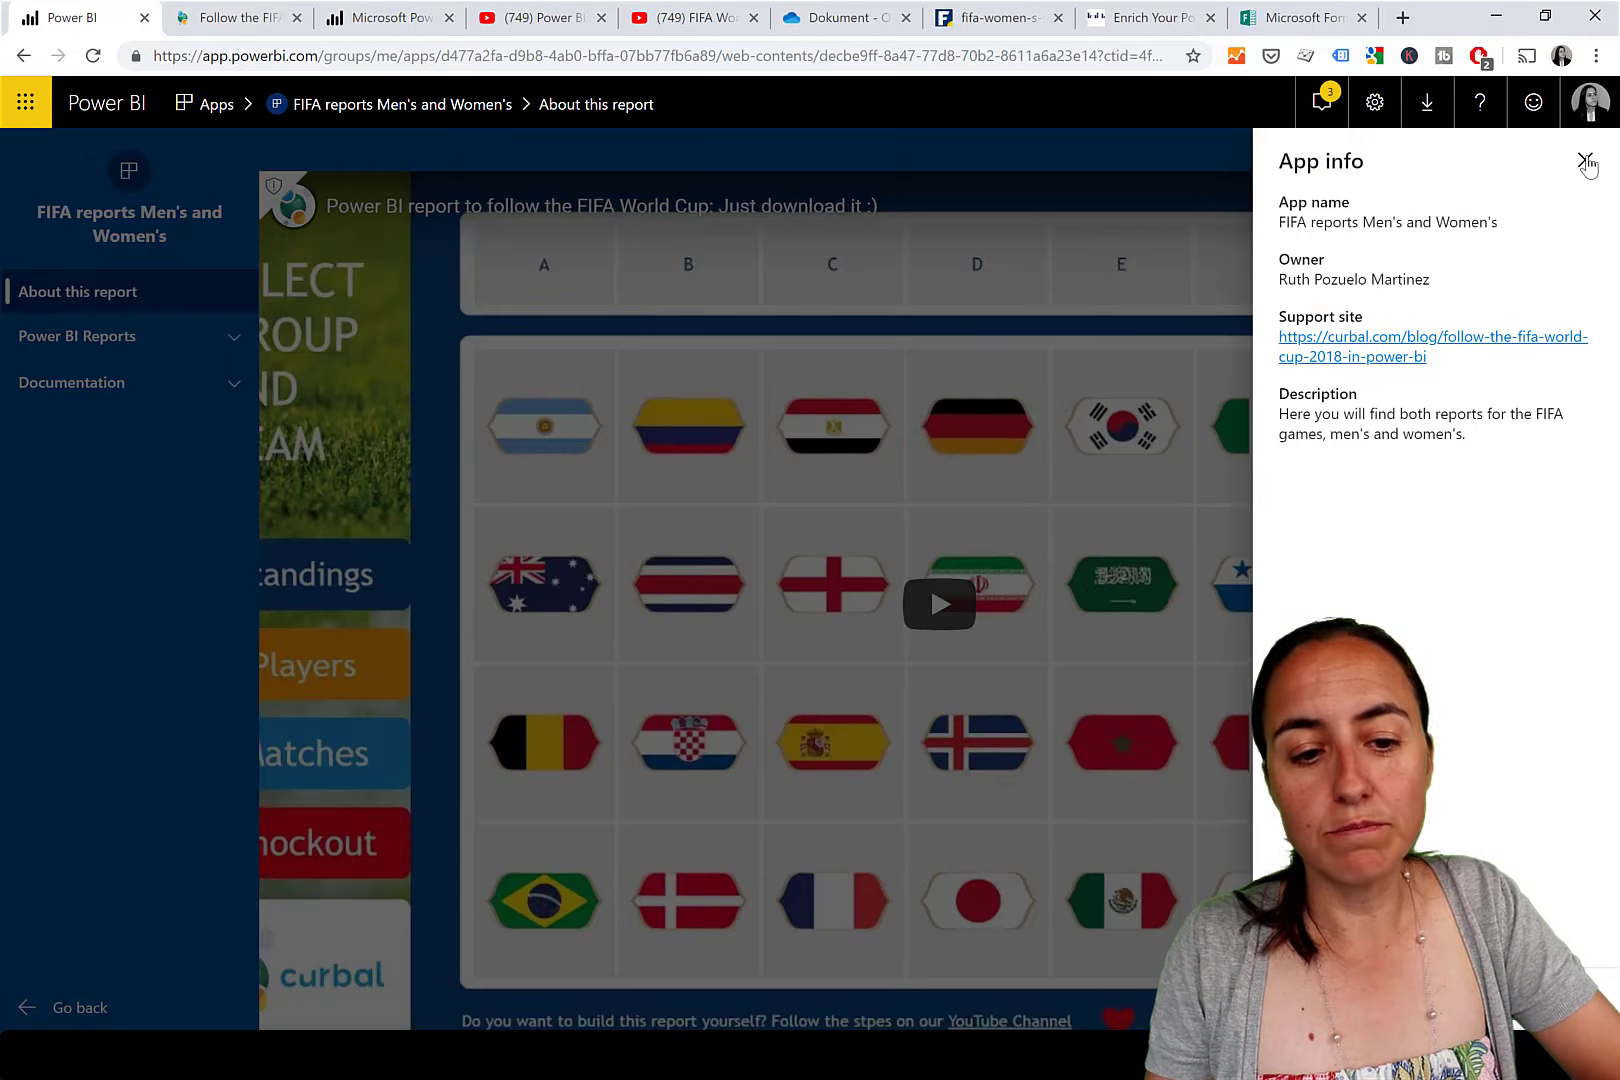
{"action": "left_click", "coordinate": [1585, 161]}
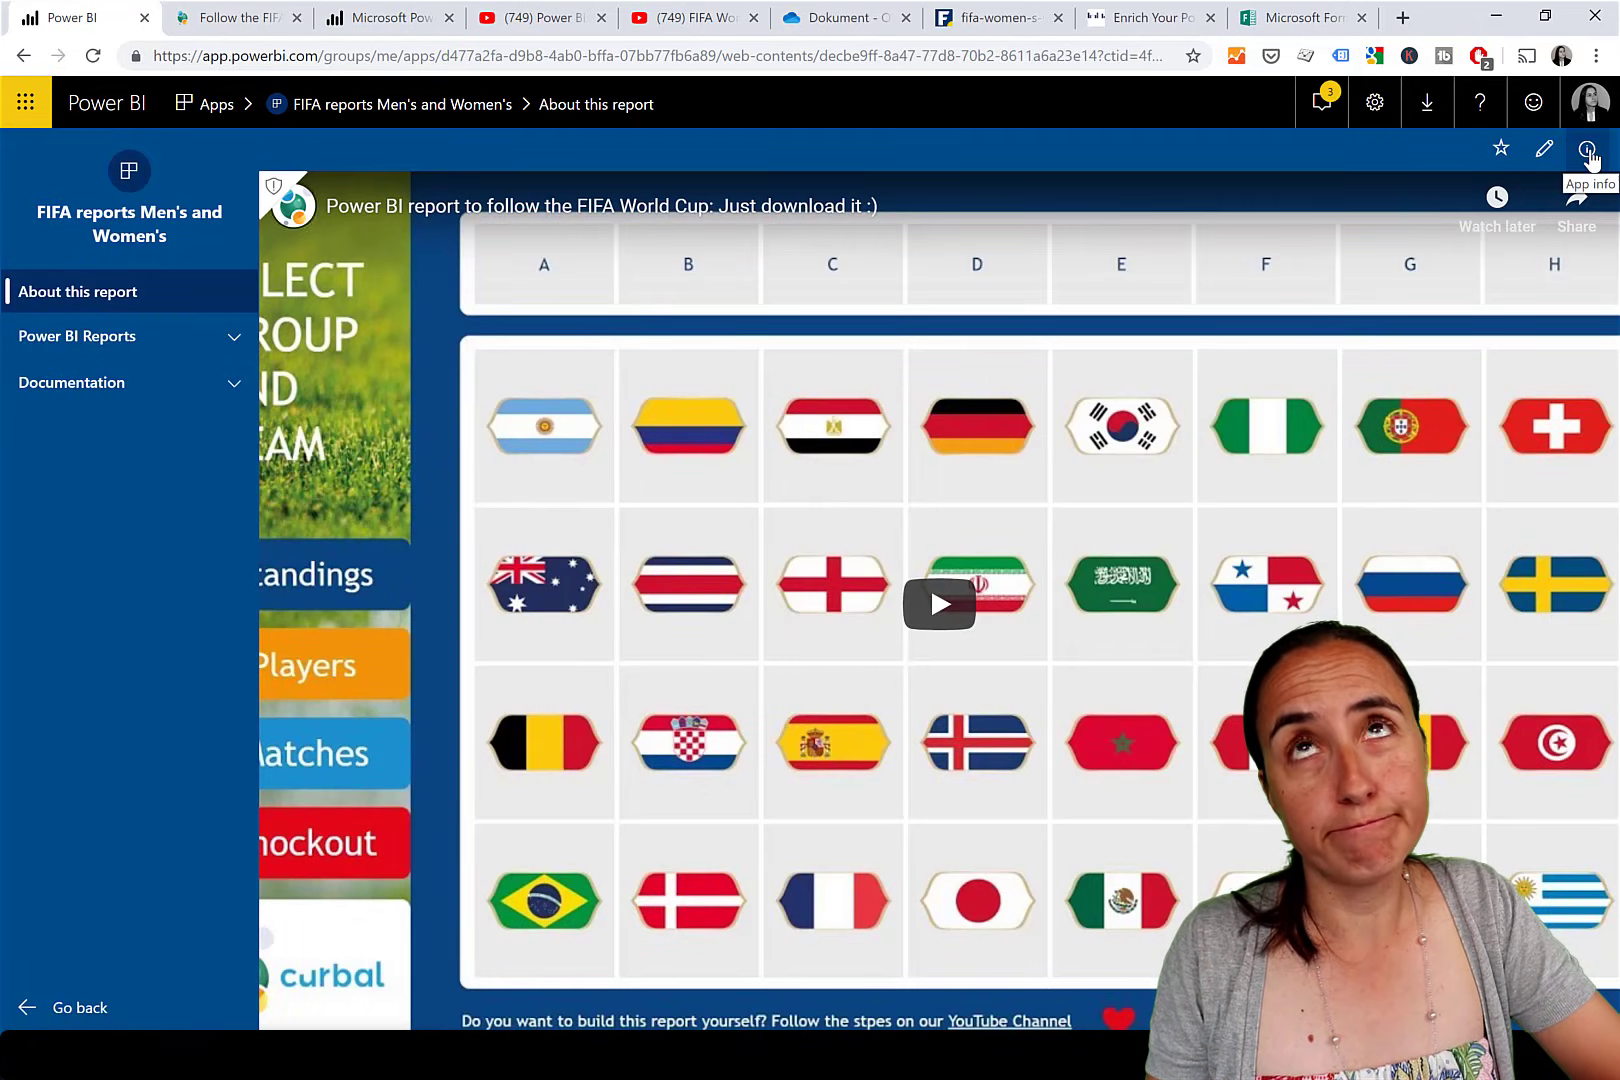
{"action": "left_click", "coordinate": [1587, 150]}
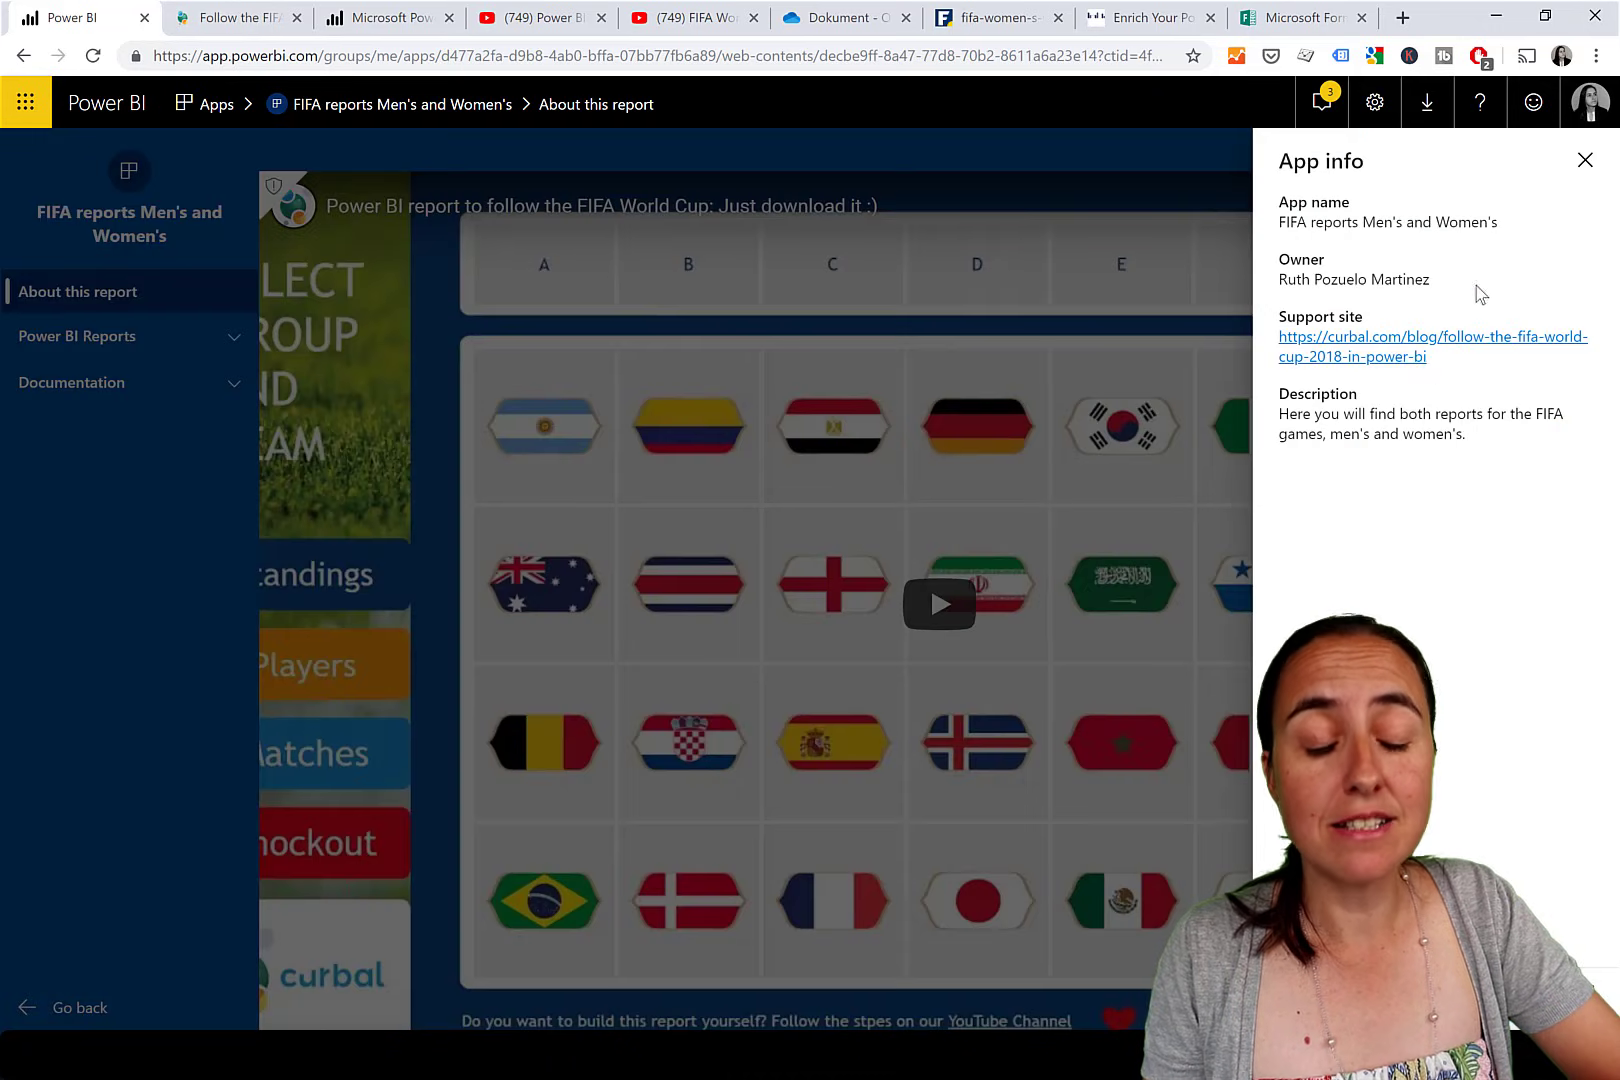
{"action": "left_click", "coordinate": [1068, 147]}
Confirm the Documentation tutorial link shows the blog post, then go back to the navigation editor.
{"action": "left_click", "coordinate": [200, 383]}
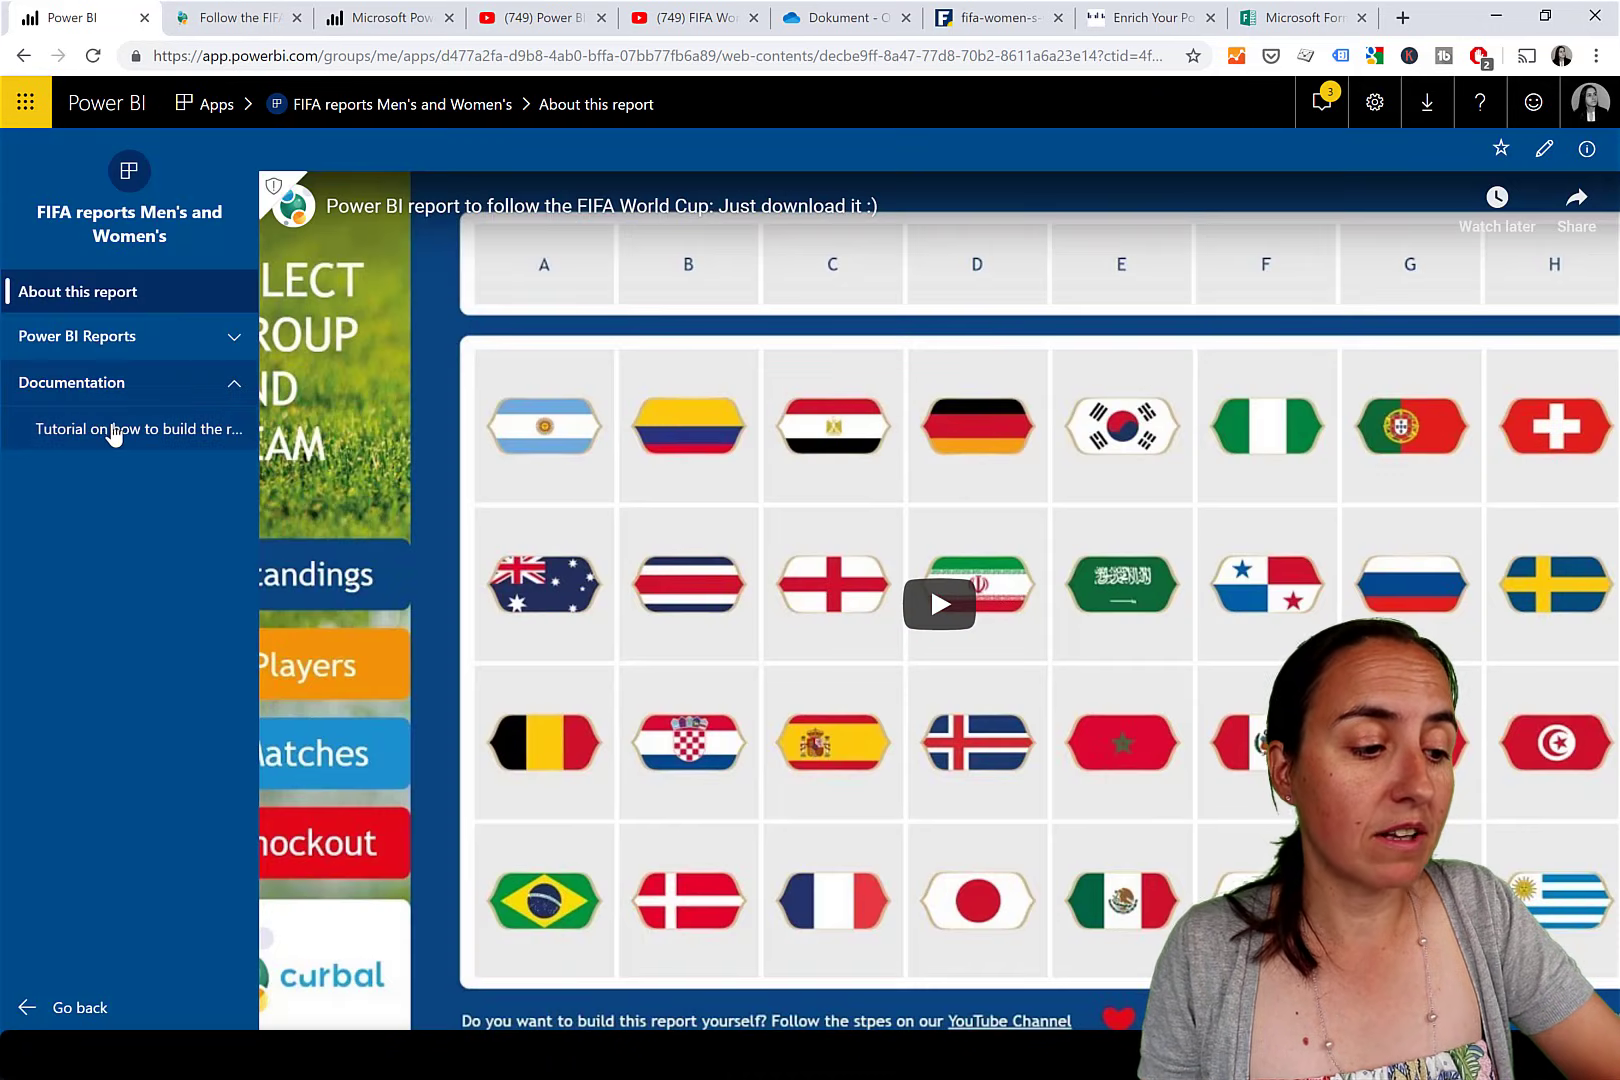
{"action": "left_click", "coordinate": [130, 430]}
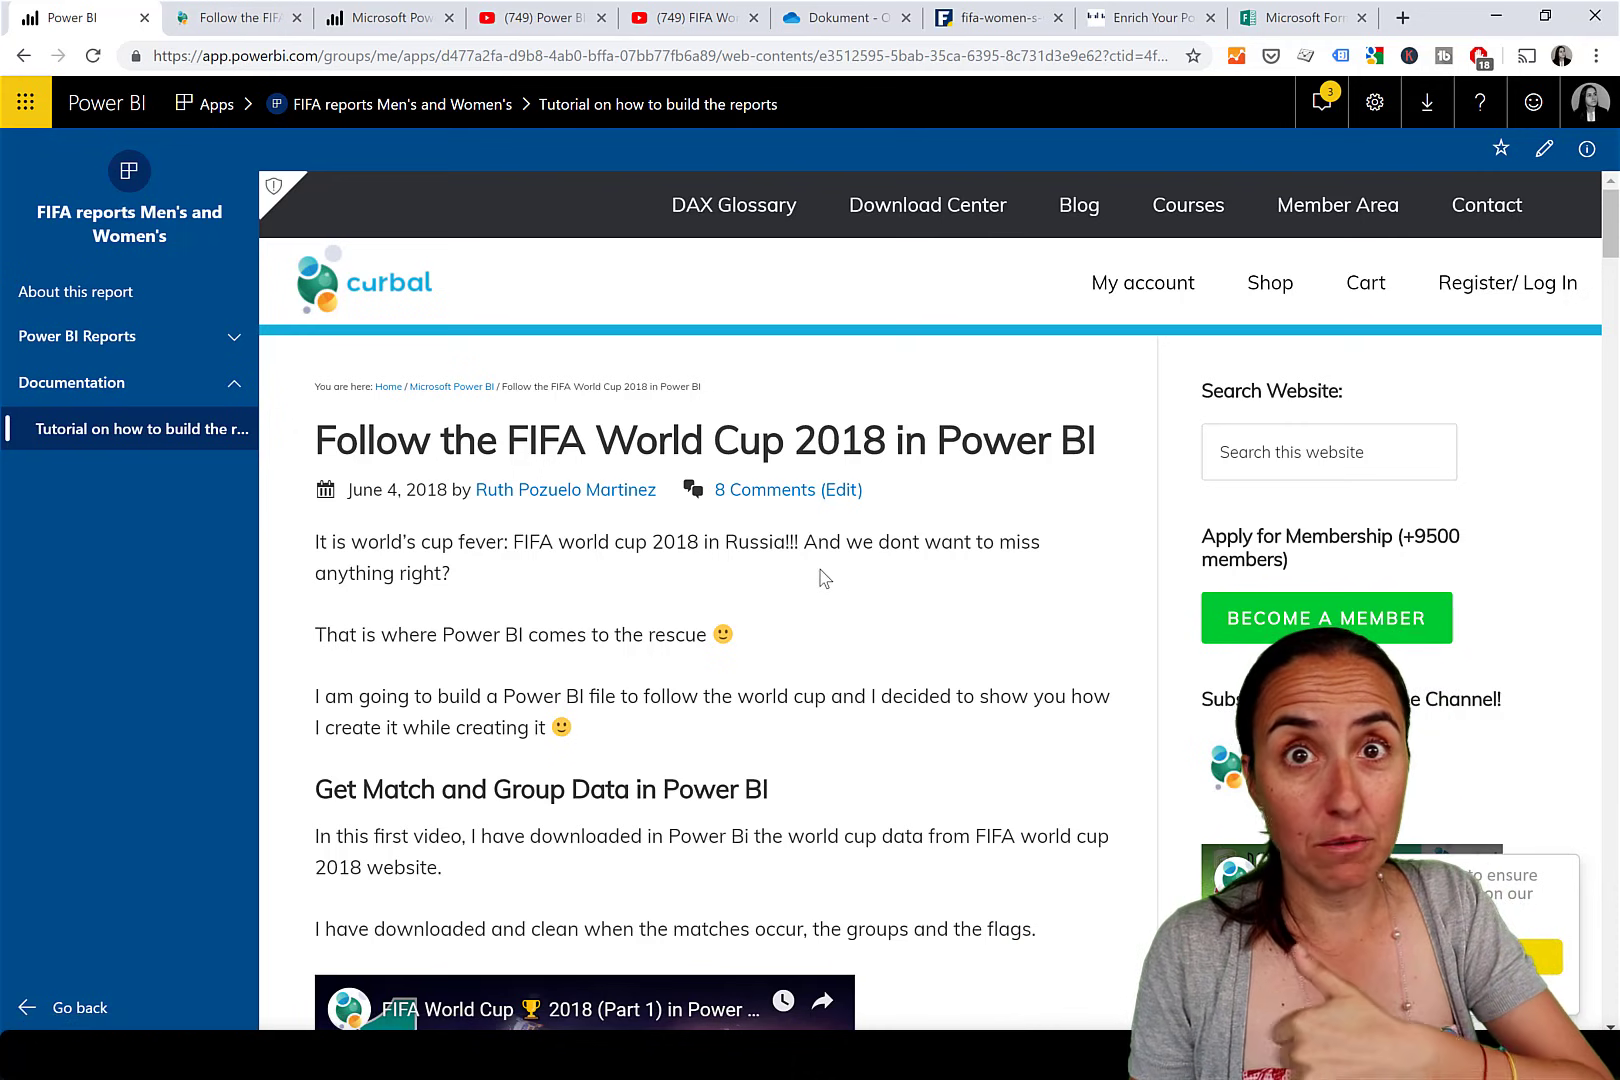
{"action": "left_click", "coordinate": [24, 57]}
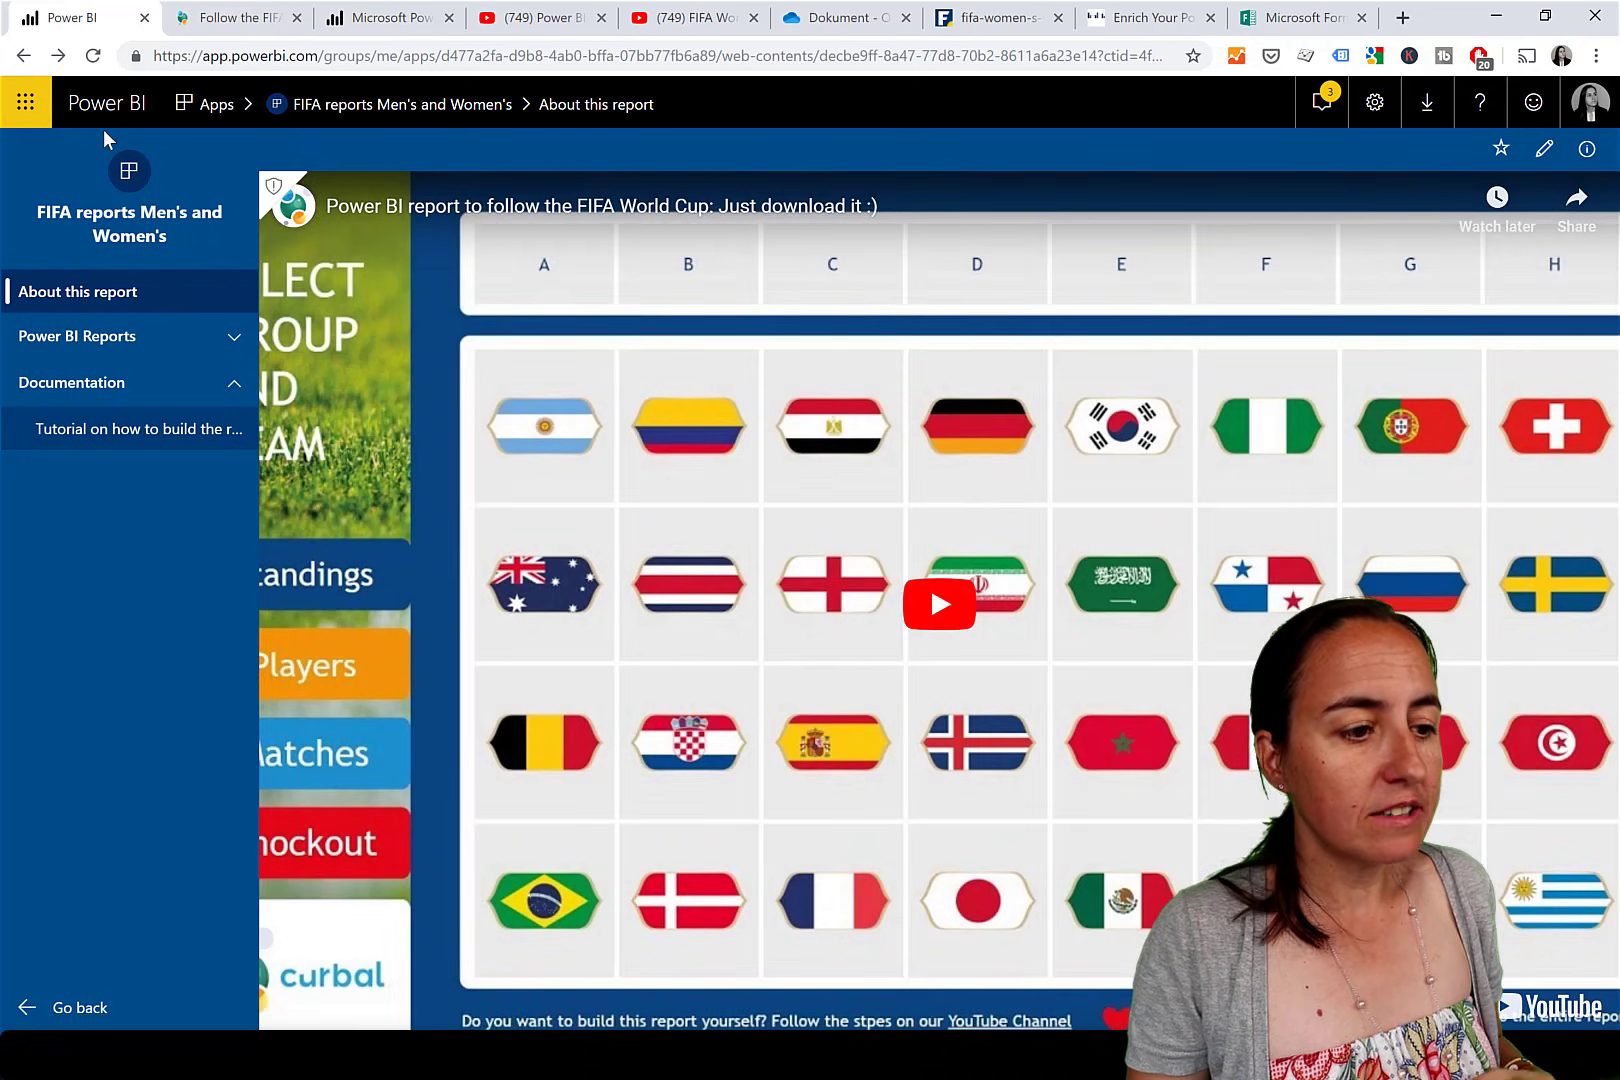
{"action": "left_click", "coordinate": [24, 57]}
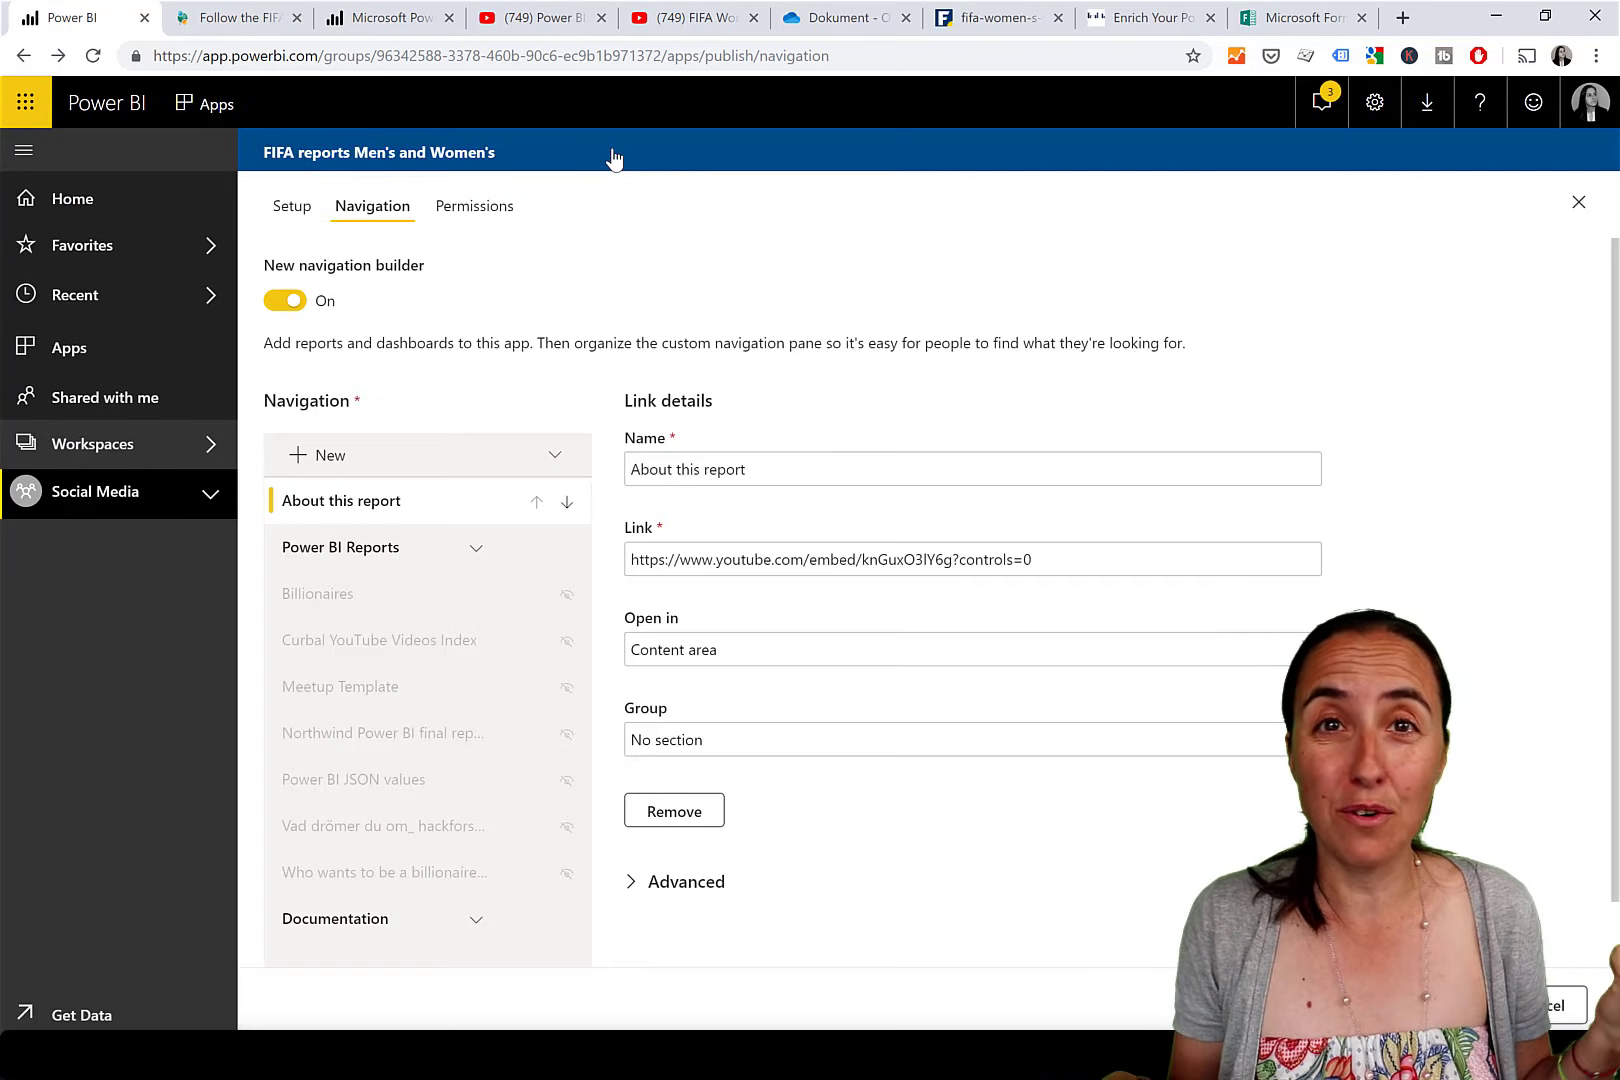
Open FIFA resources.docx from OneDrive and generate its embed code via File > Share > Embed.
{"action": "left_click", "coordinate": [842, 24]}
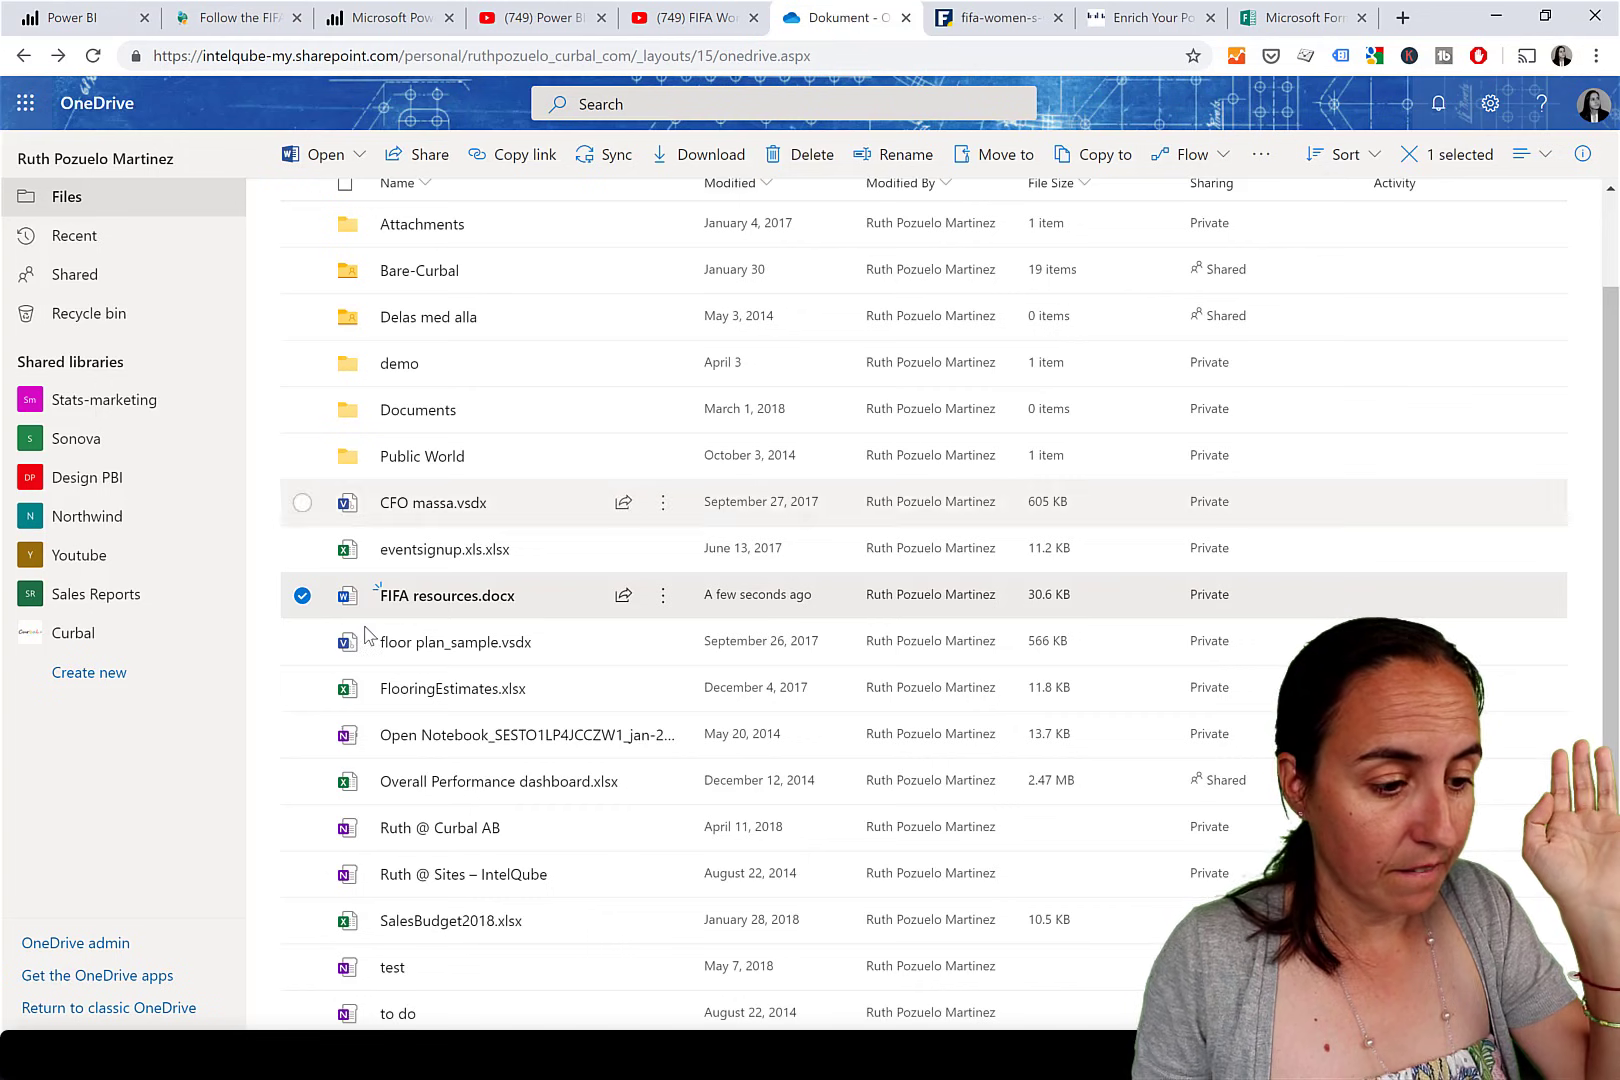
{"action": "left_click", "coordinate": [395, 600]}
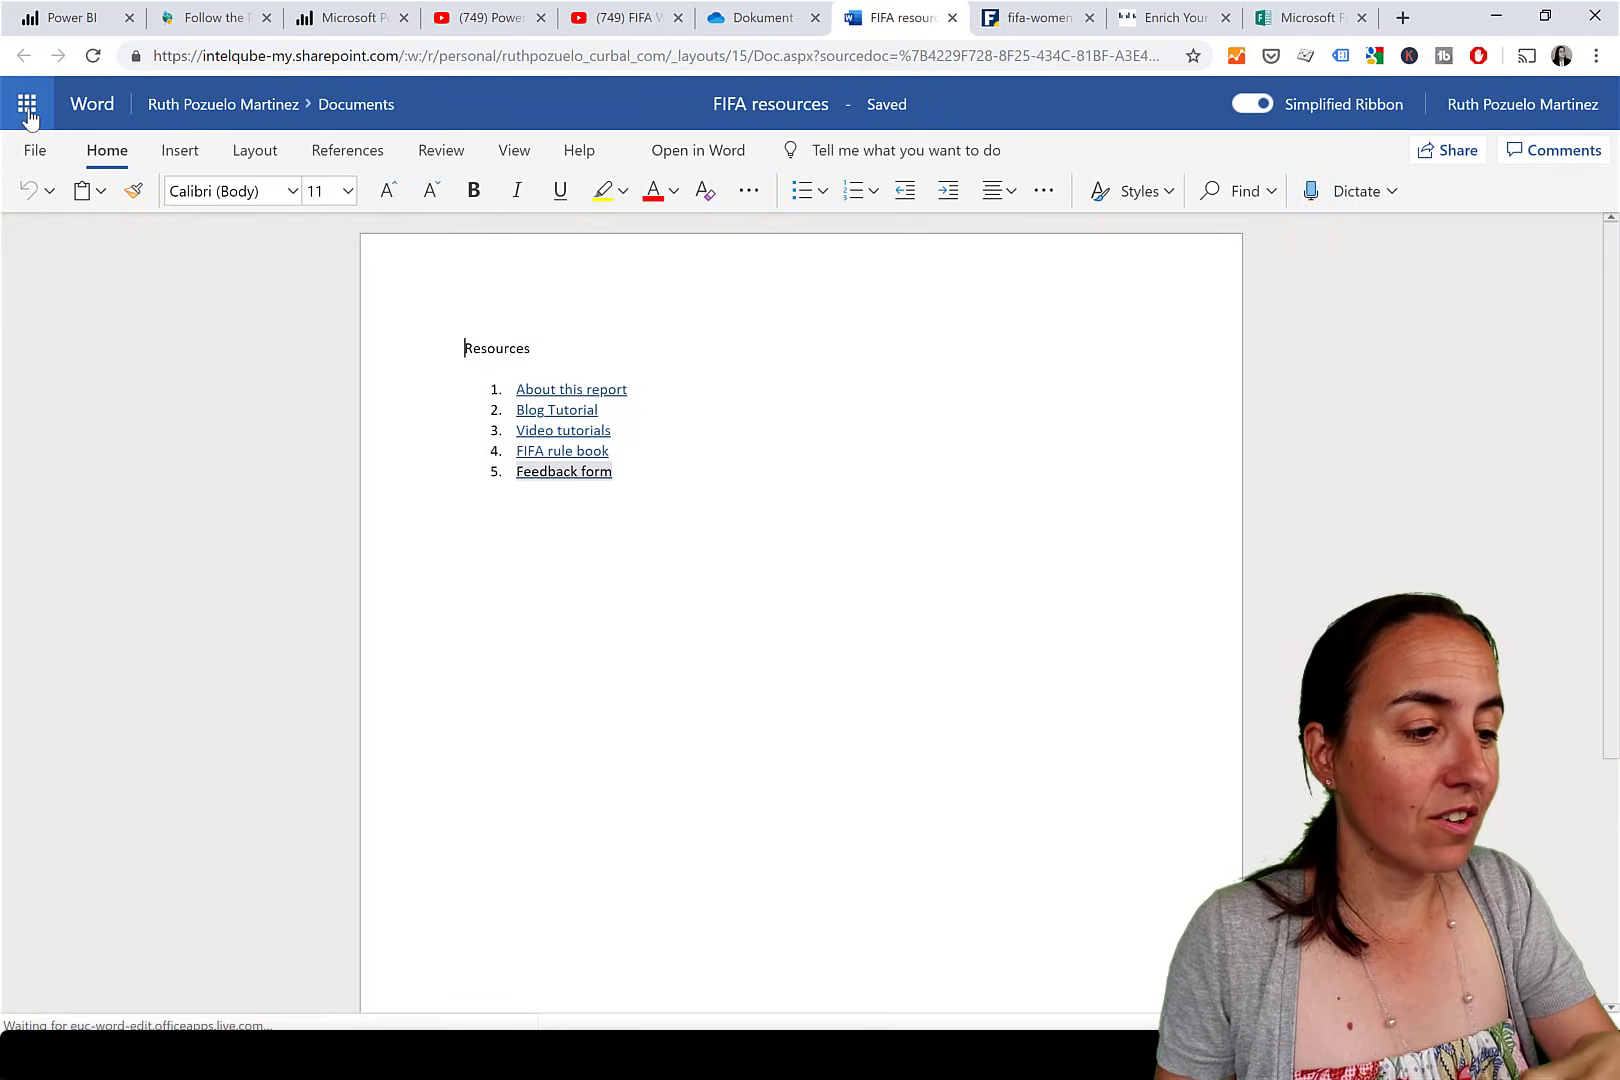
{"action": "left_click", "coordinate": [35, 150]}
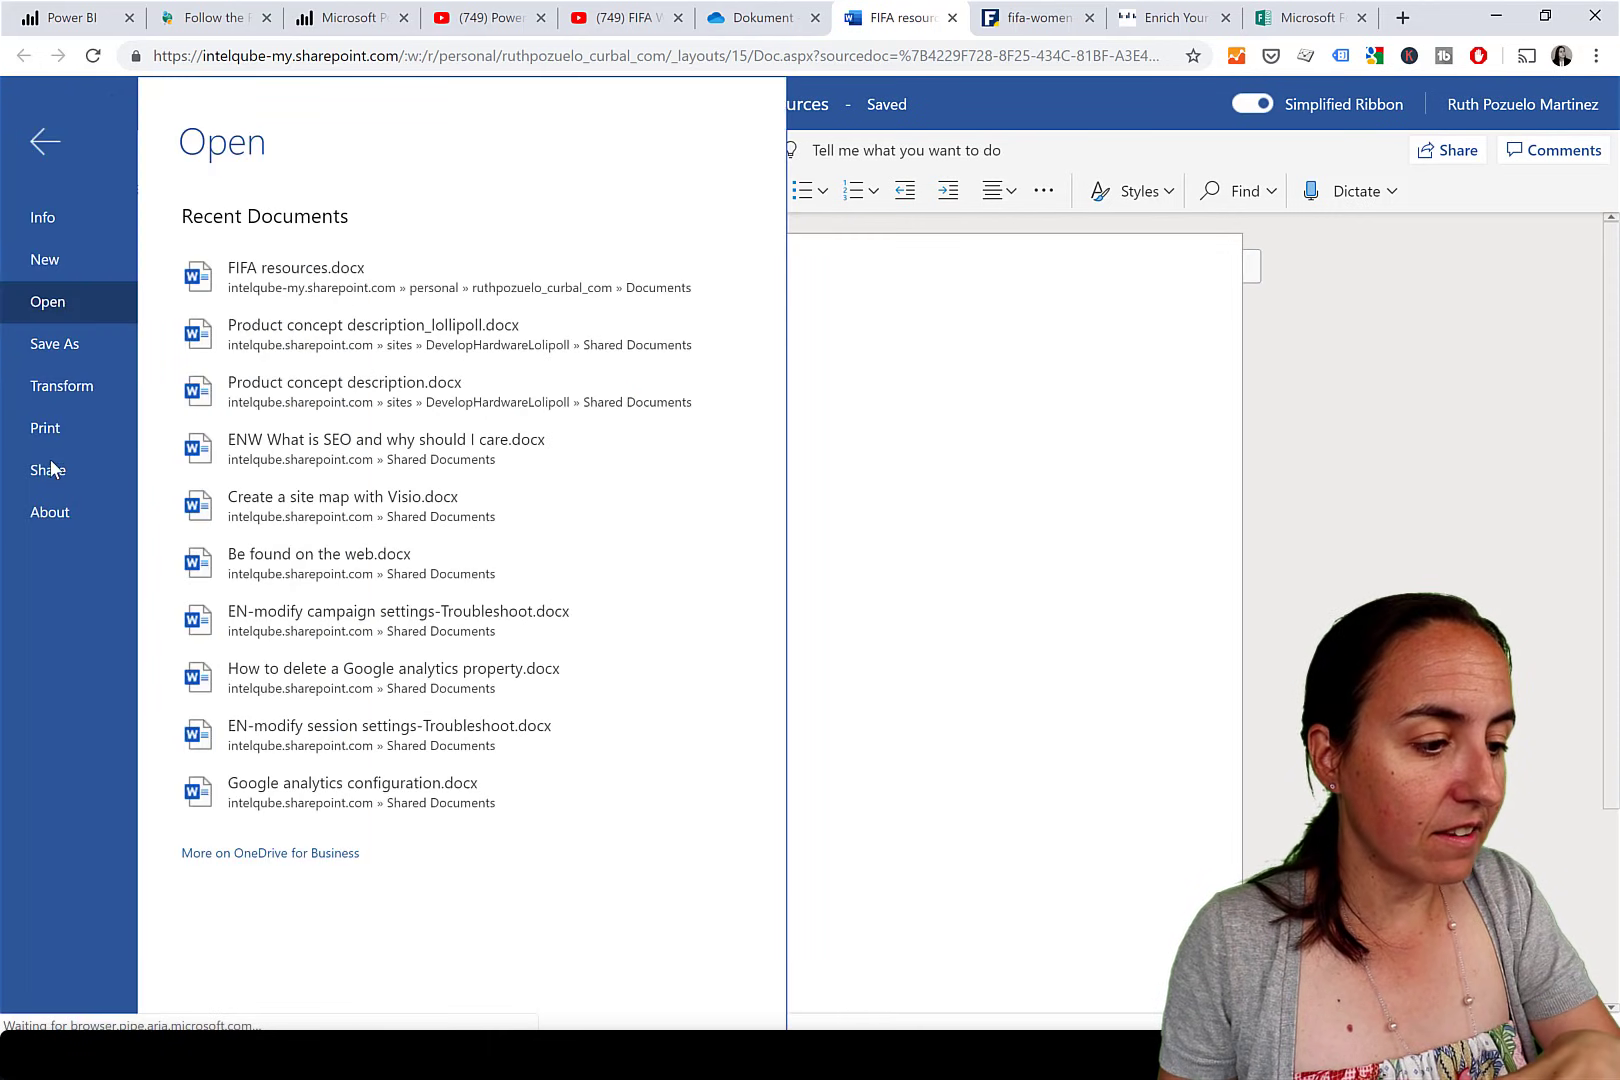
{"action": "left_click", "coordinate": [72, 468]}
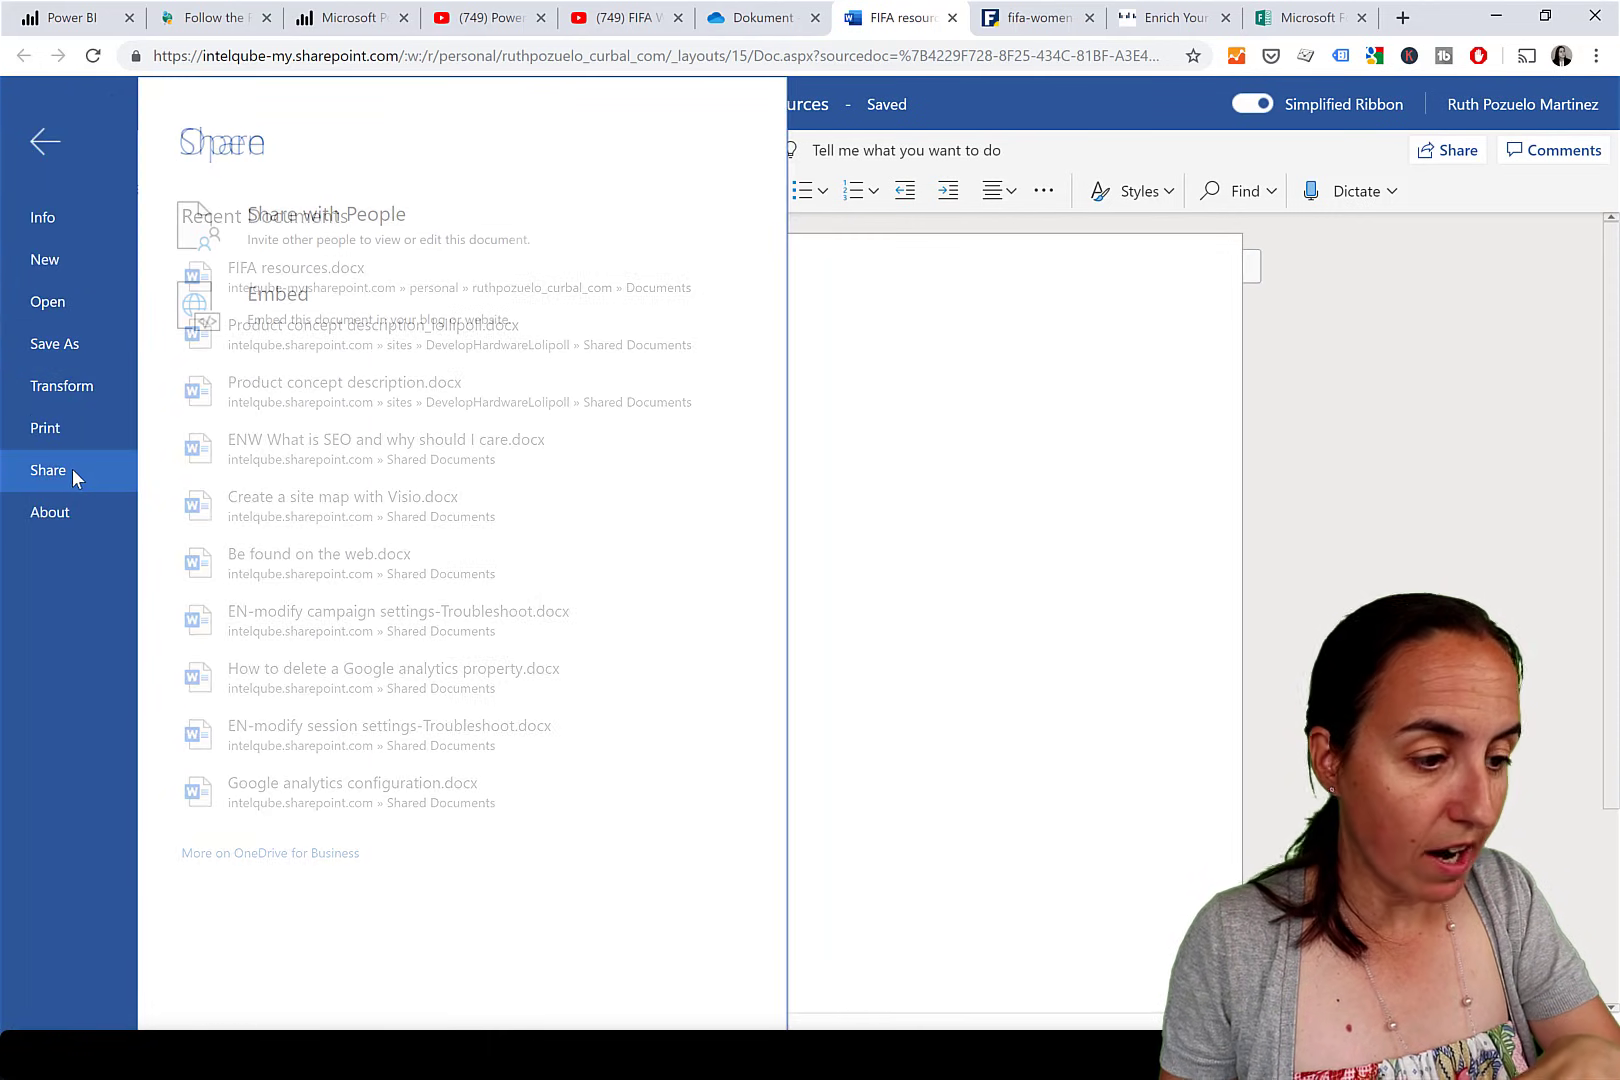
{"action": "left_click", "coordinate": [307, 315]}
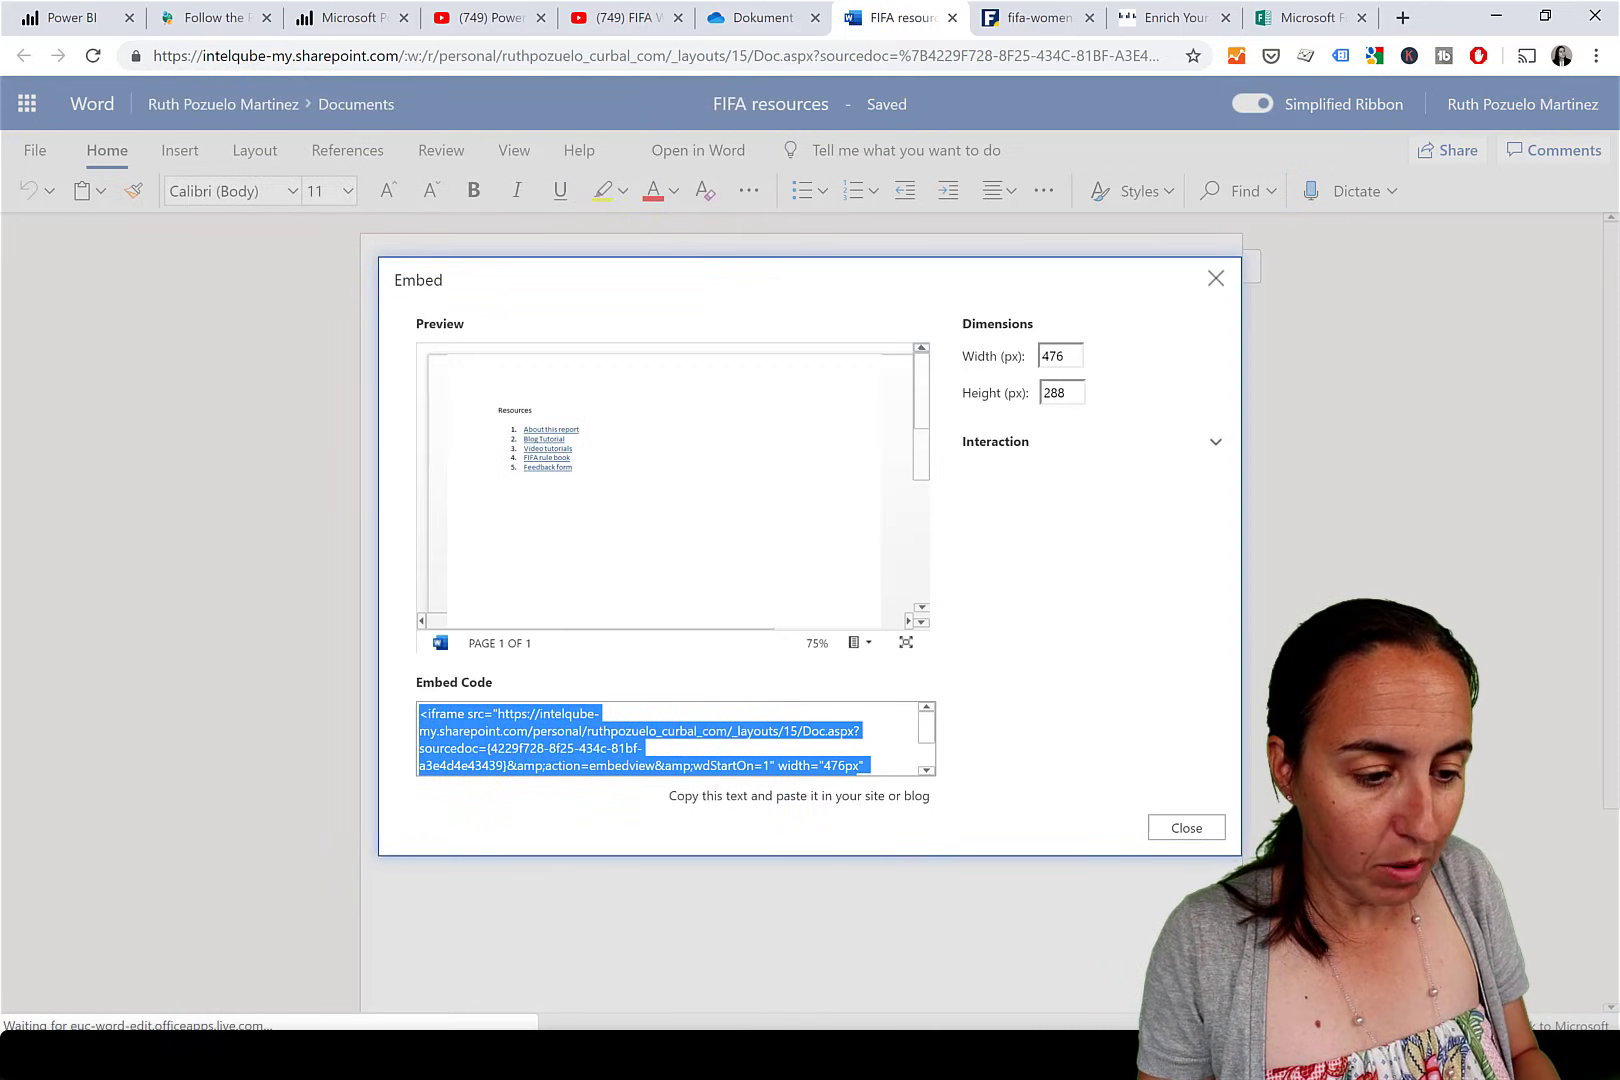
{"action": "key", "text": "alt+Tab"}
Paste the FIFA resources embed code below the YouTube iframe and copy its SharePoint source URL.
{"action": "left_click", "coordinate": [537, 138]}
{"action": "key", "text": "Return"}
{"action": "key", "text": "Return"}
{"action": "key", "text": "Return"}
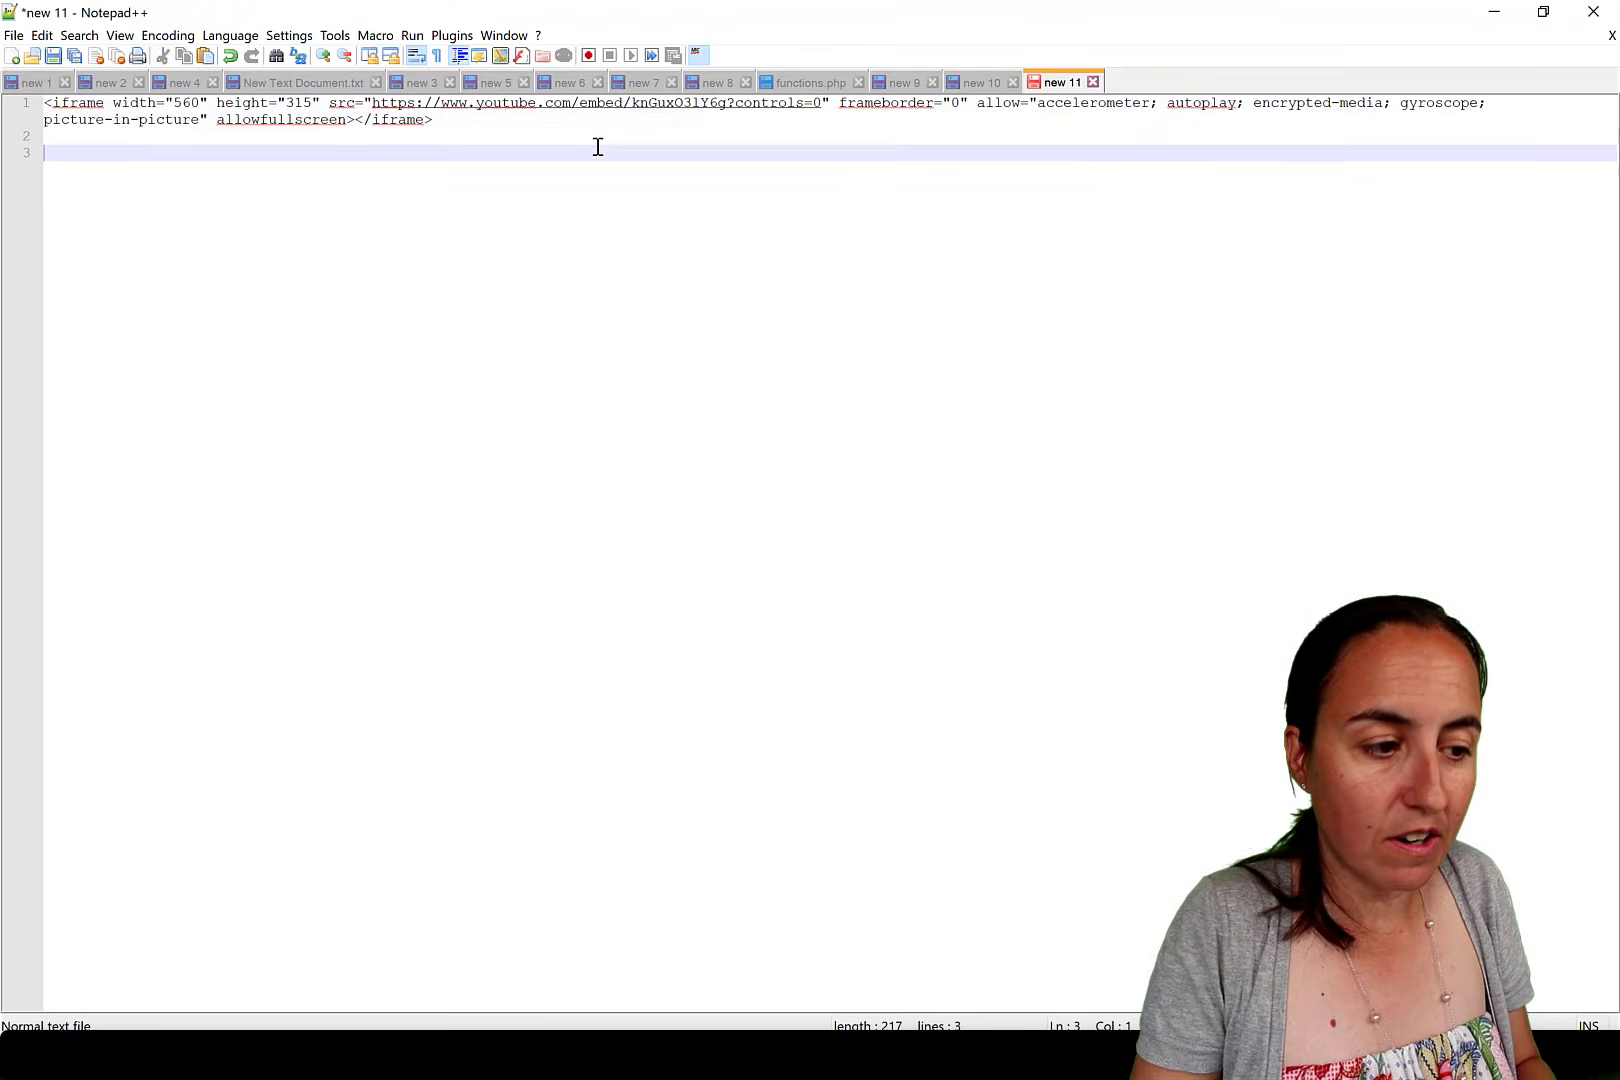
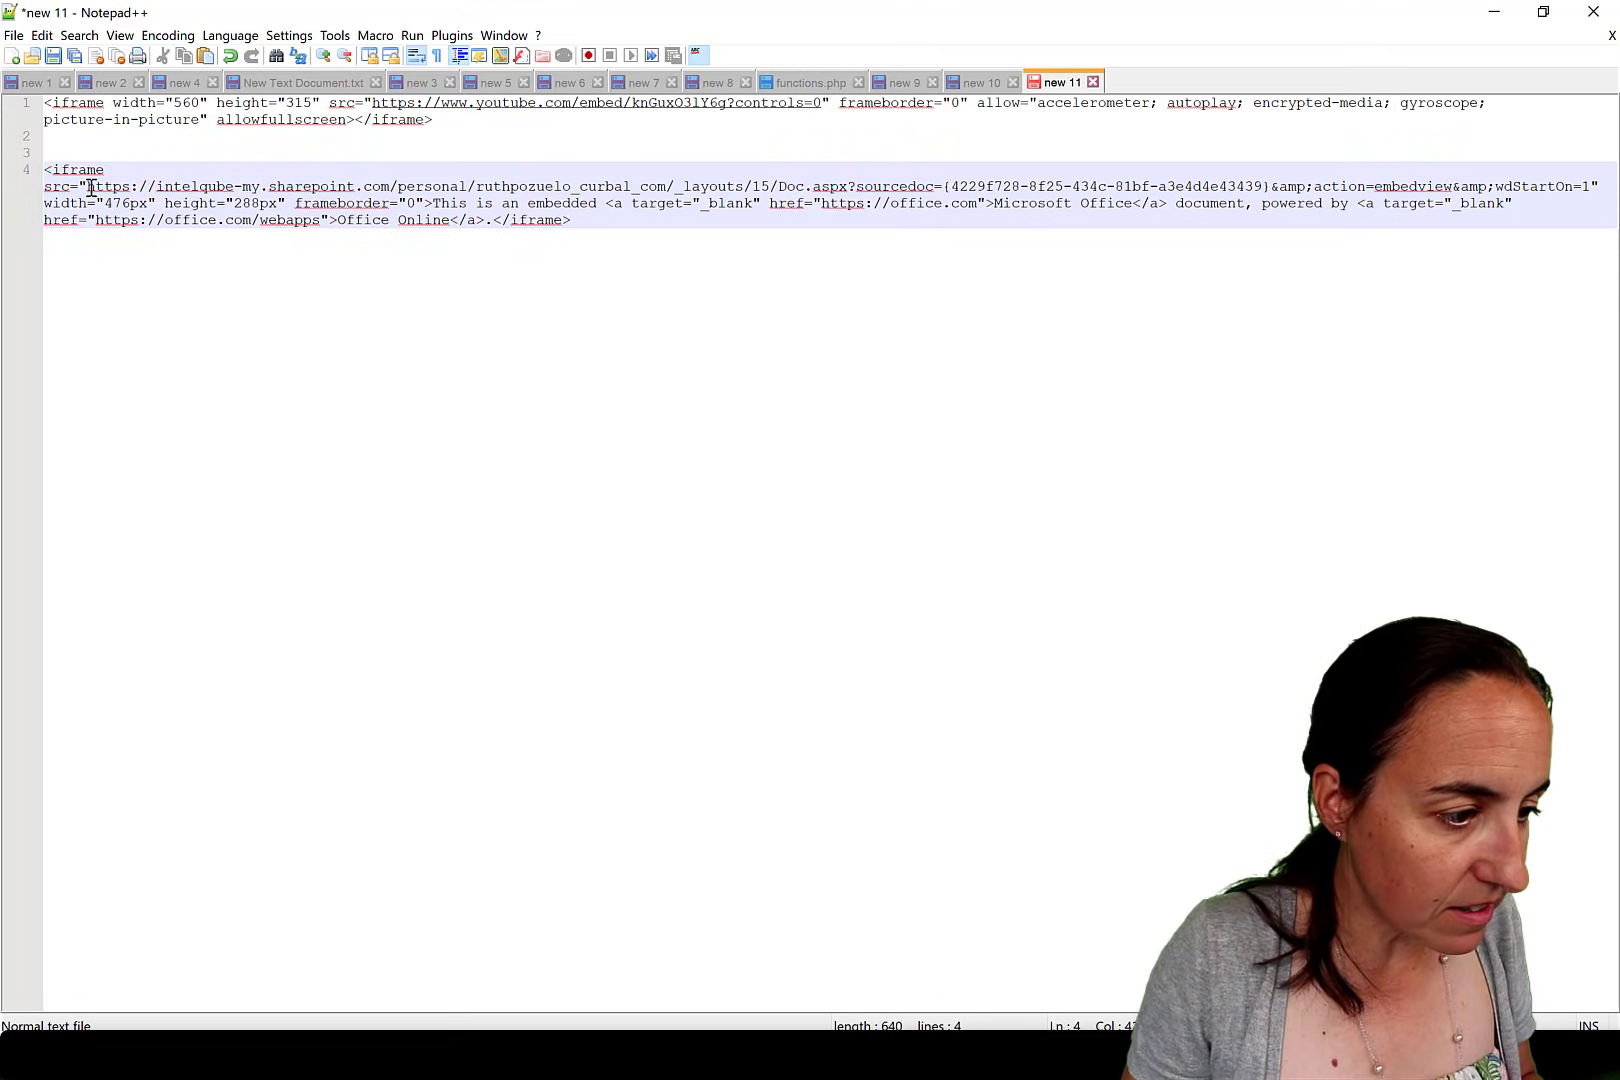
{"action": "left_click_drag", "start_coordinate": [91, 188], "coordinate": [1590, 186]}
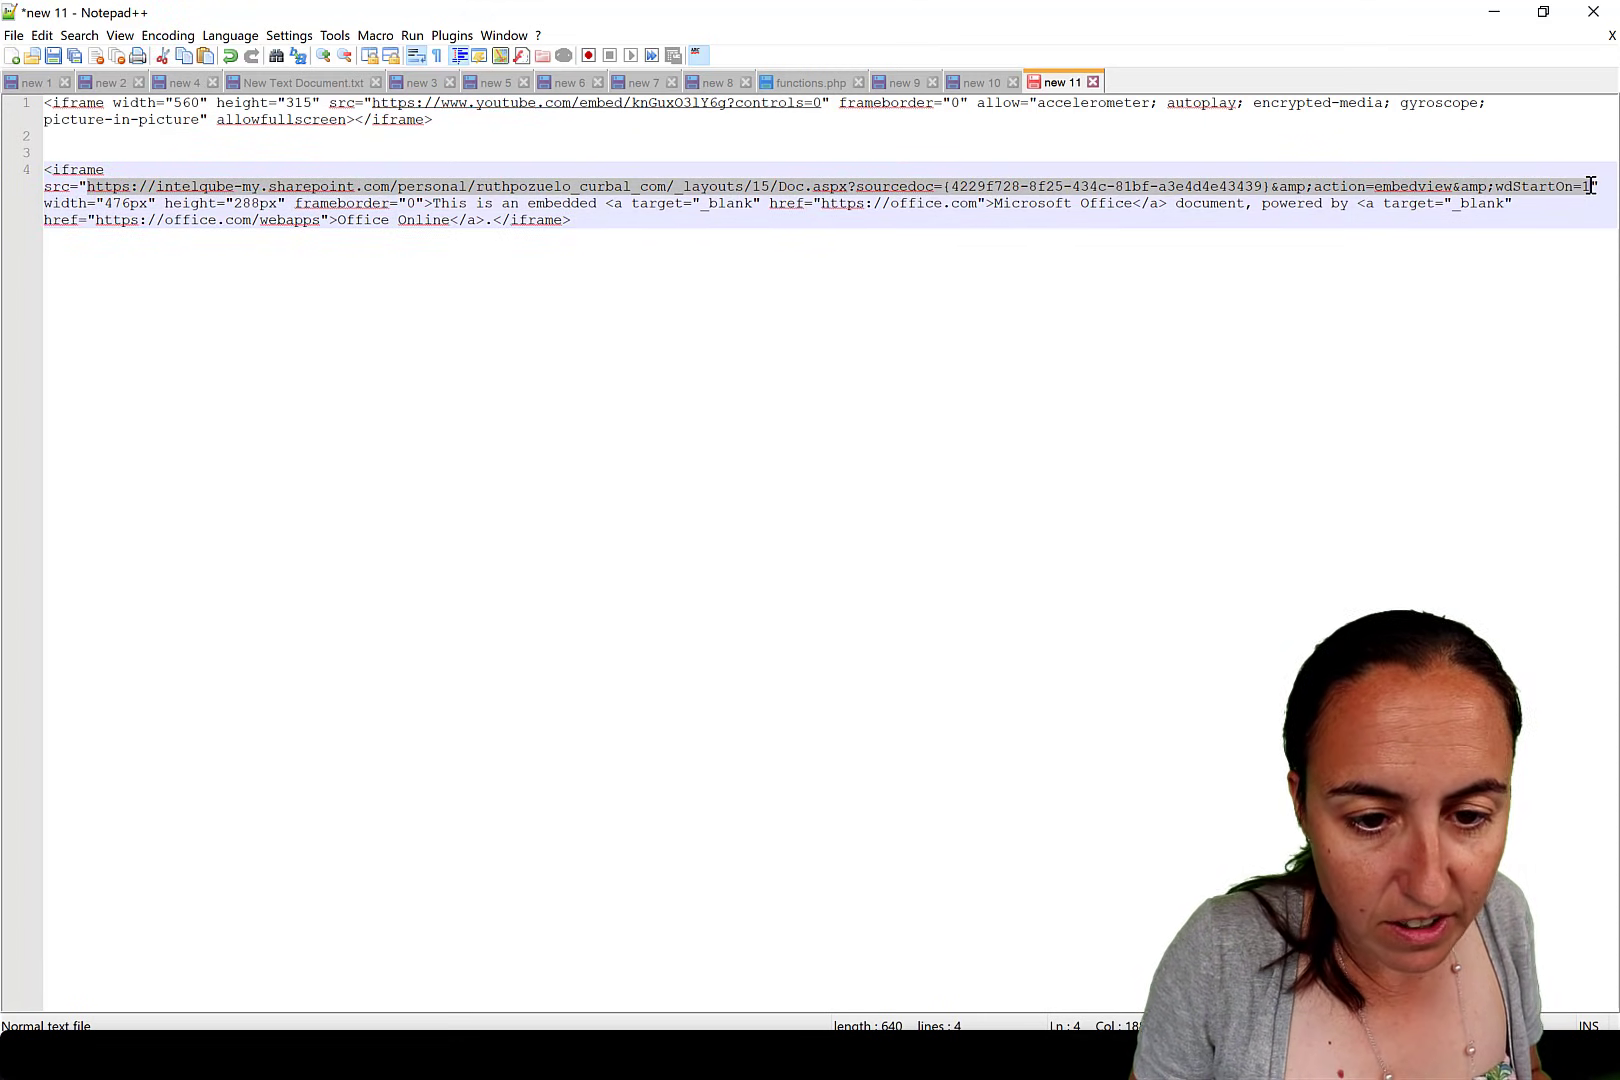
{"action": "key", "text": "alt+Tab"}
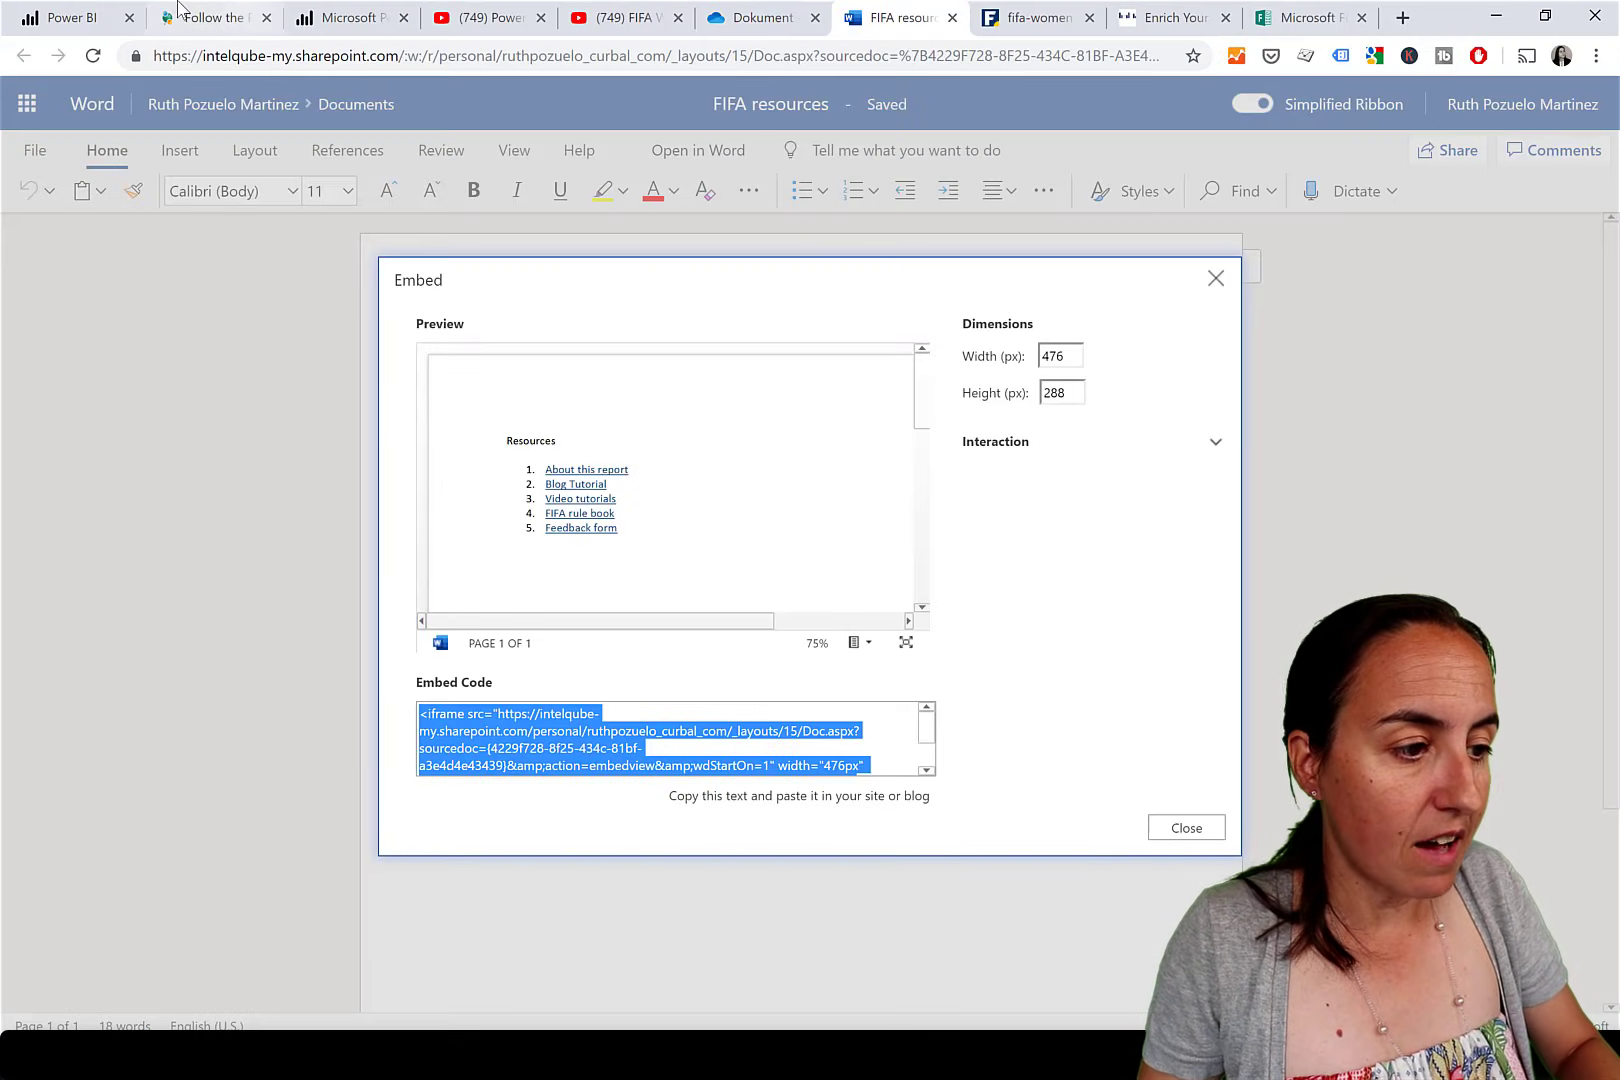
{"action": "left_click", "coordinate": [80, 18]}
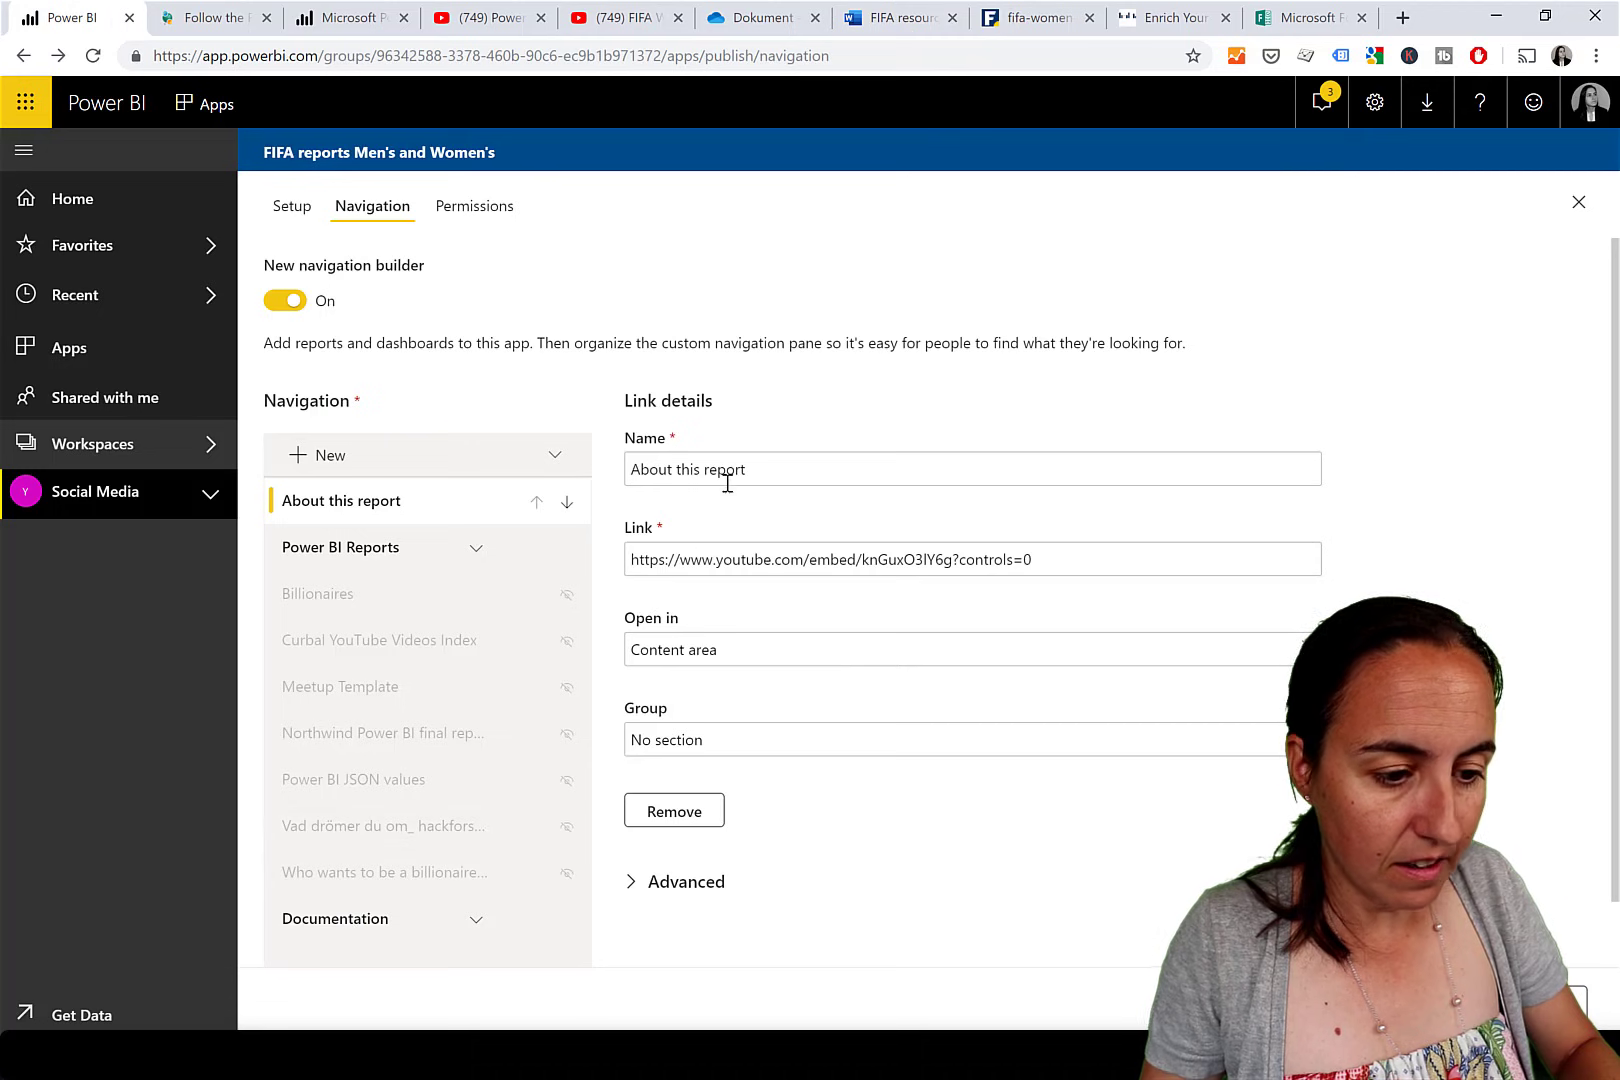
Add an 'All resources' link to the SharePoint document, shown in the content area under Documentation.
{"action": "left_click", "coordinate": [312, 455]}
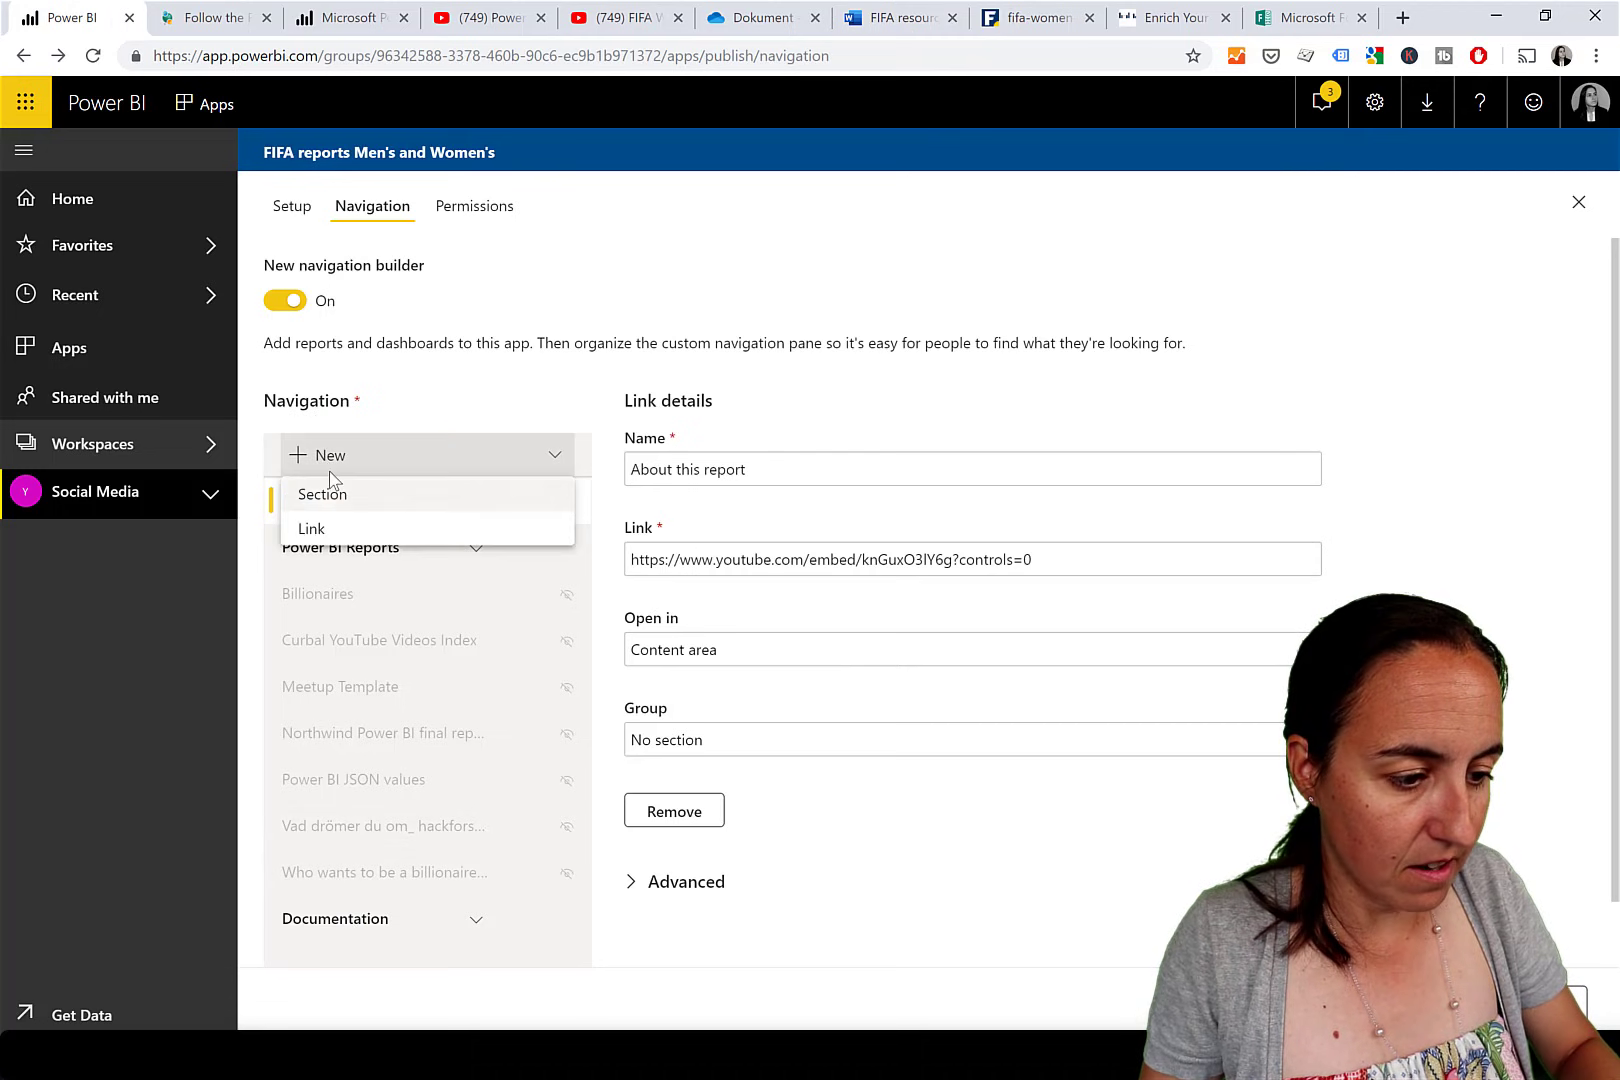
{"action": "left_click", "coordinate": [327, 533]}
{"action": "left_click_drag", "start_coordinate": [741, 398], "coordinate": [597, 396]}
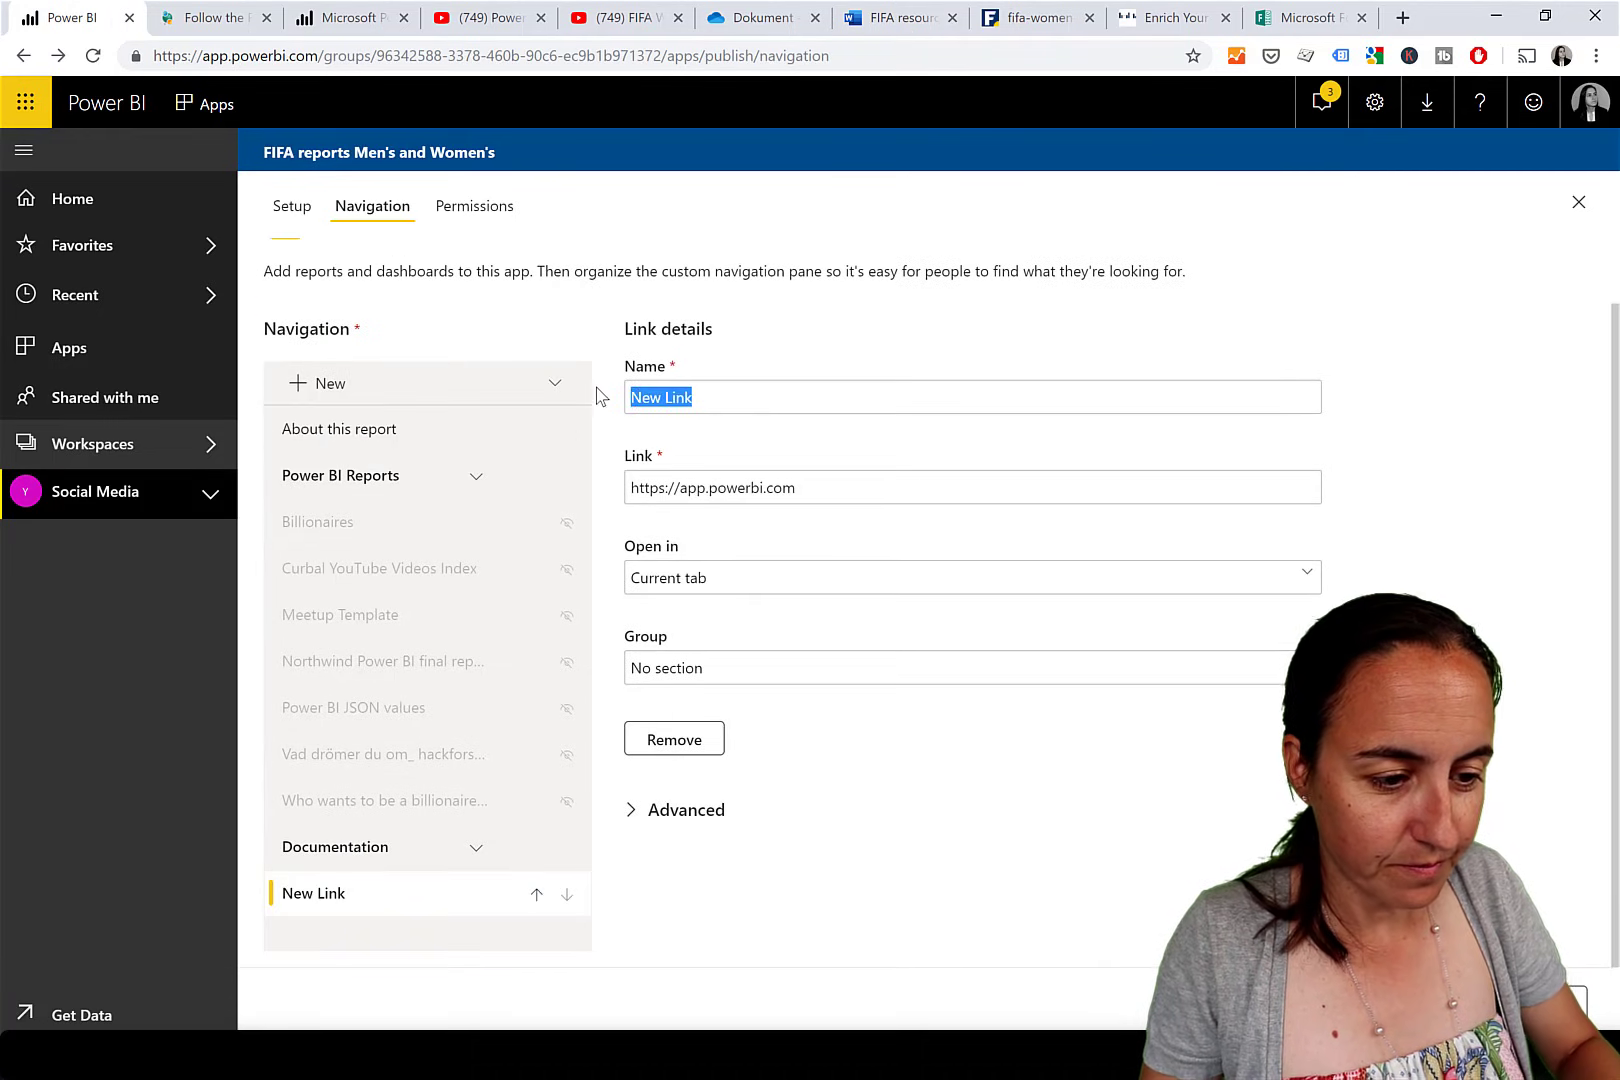
{"action": "type", "text": "AI"}
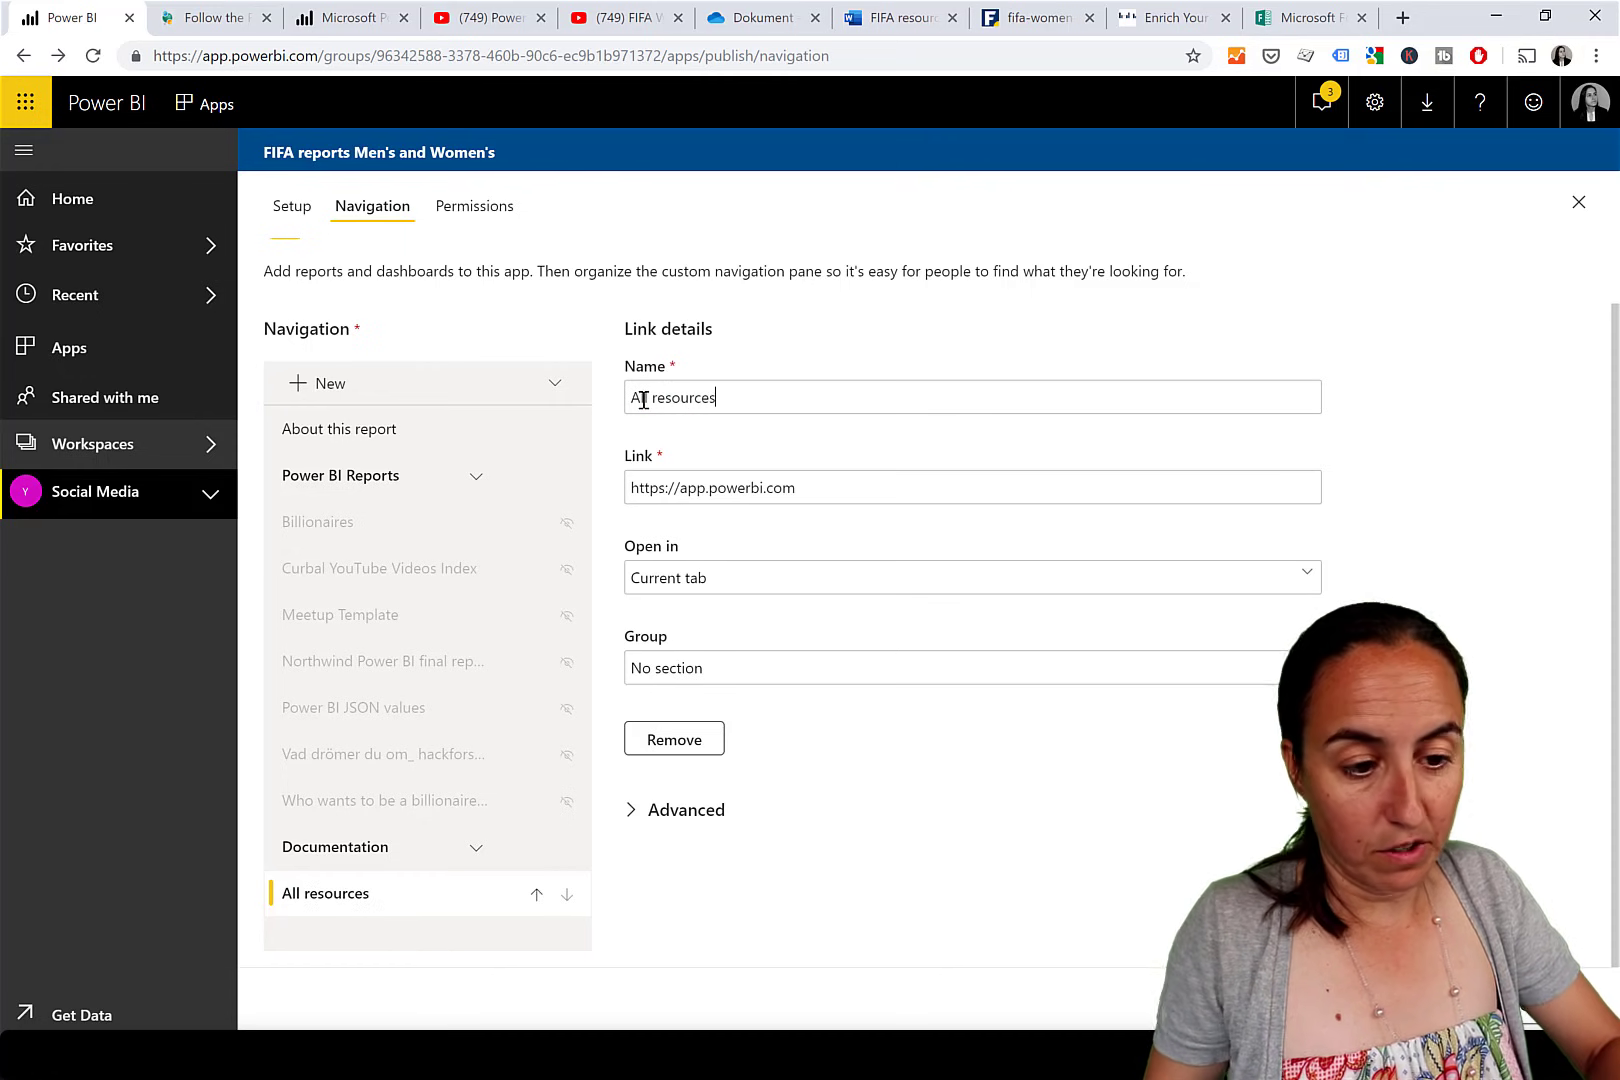
{"action": "triple_click", "coordinate": [745, 487]}
{"action": "key", "text": "ctrl+v"}
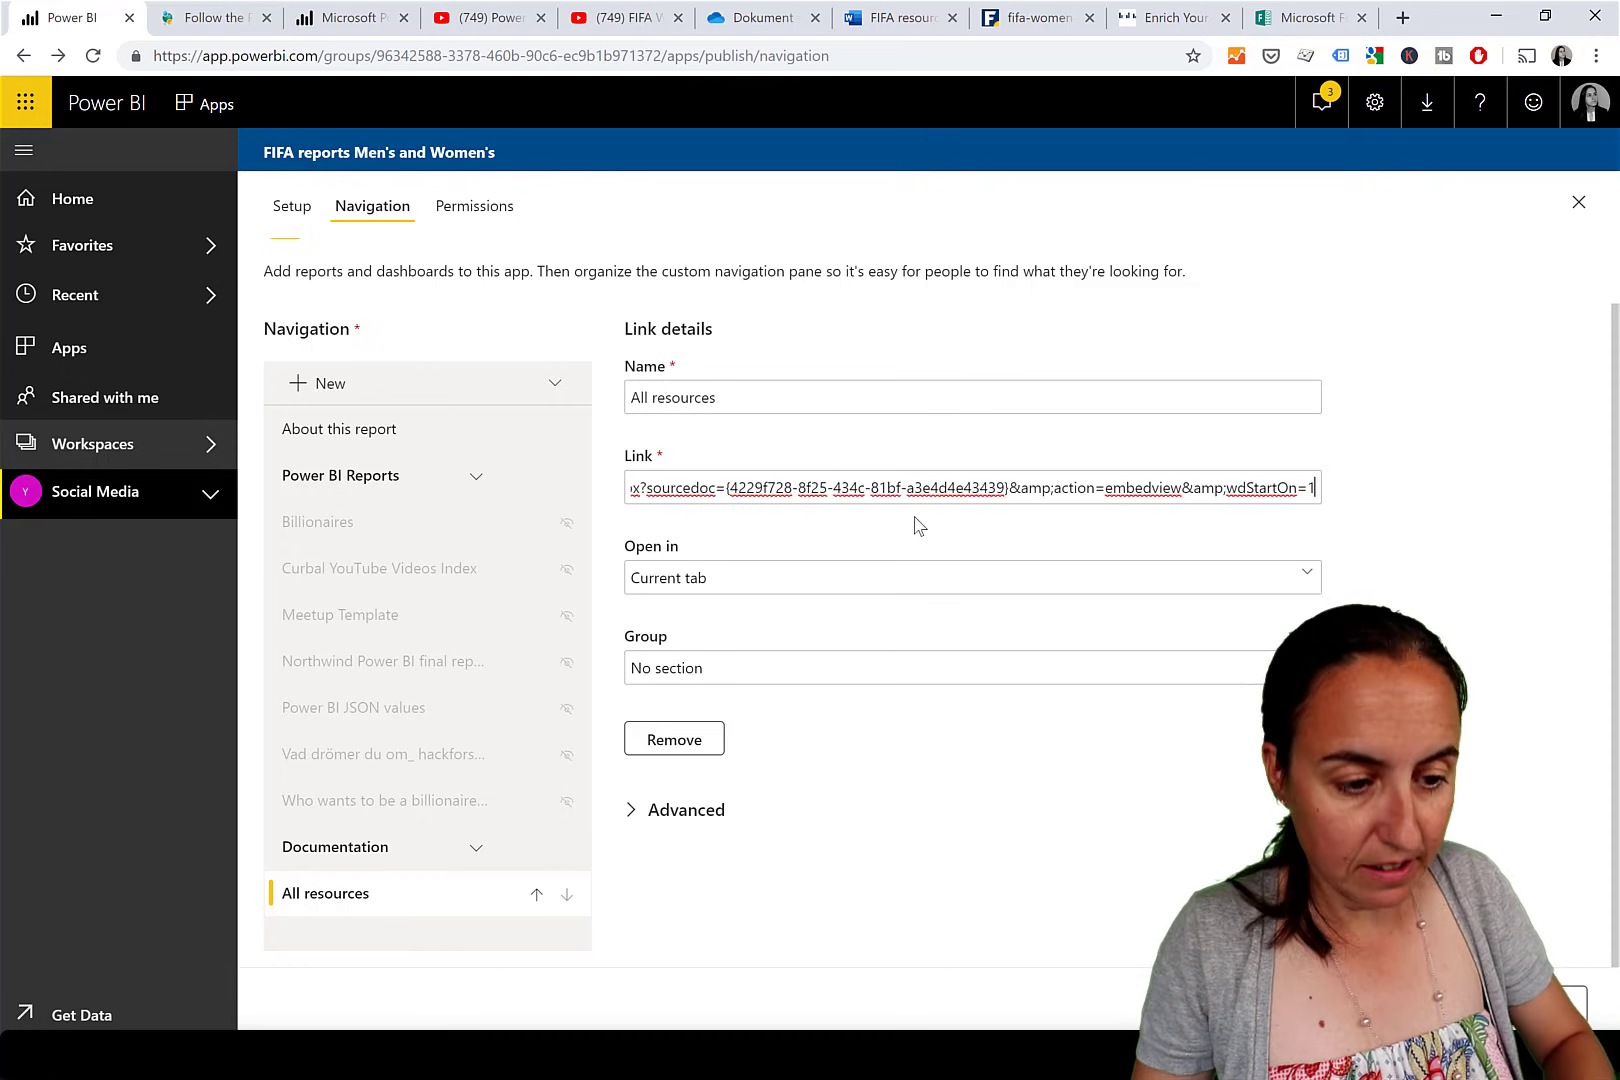
{"action": "left_click", "coordinate": [712, 588]}
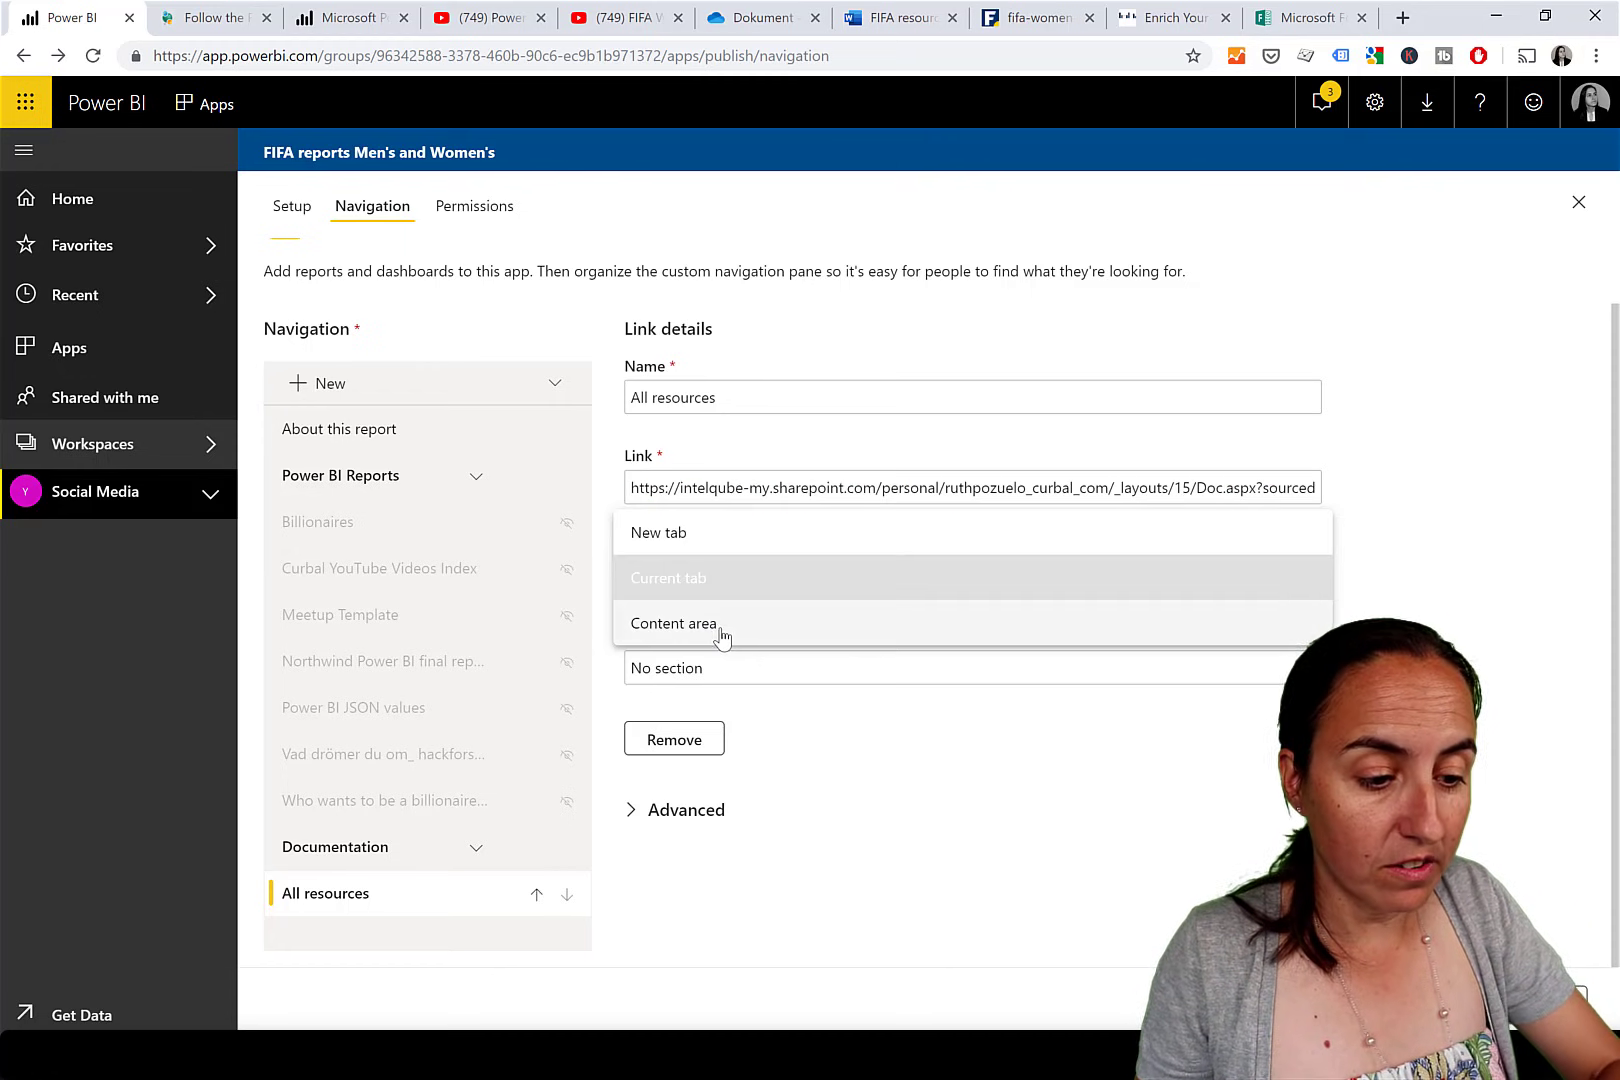
{"action": "left_click", "coordinate": [714, 626]}
{"action": "left_click", "coordinate": [714, 674]}
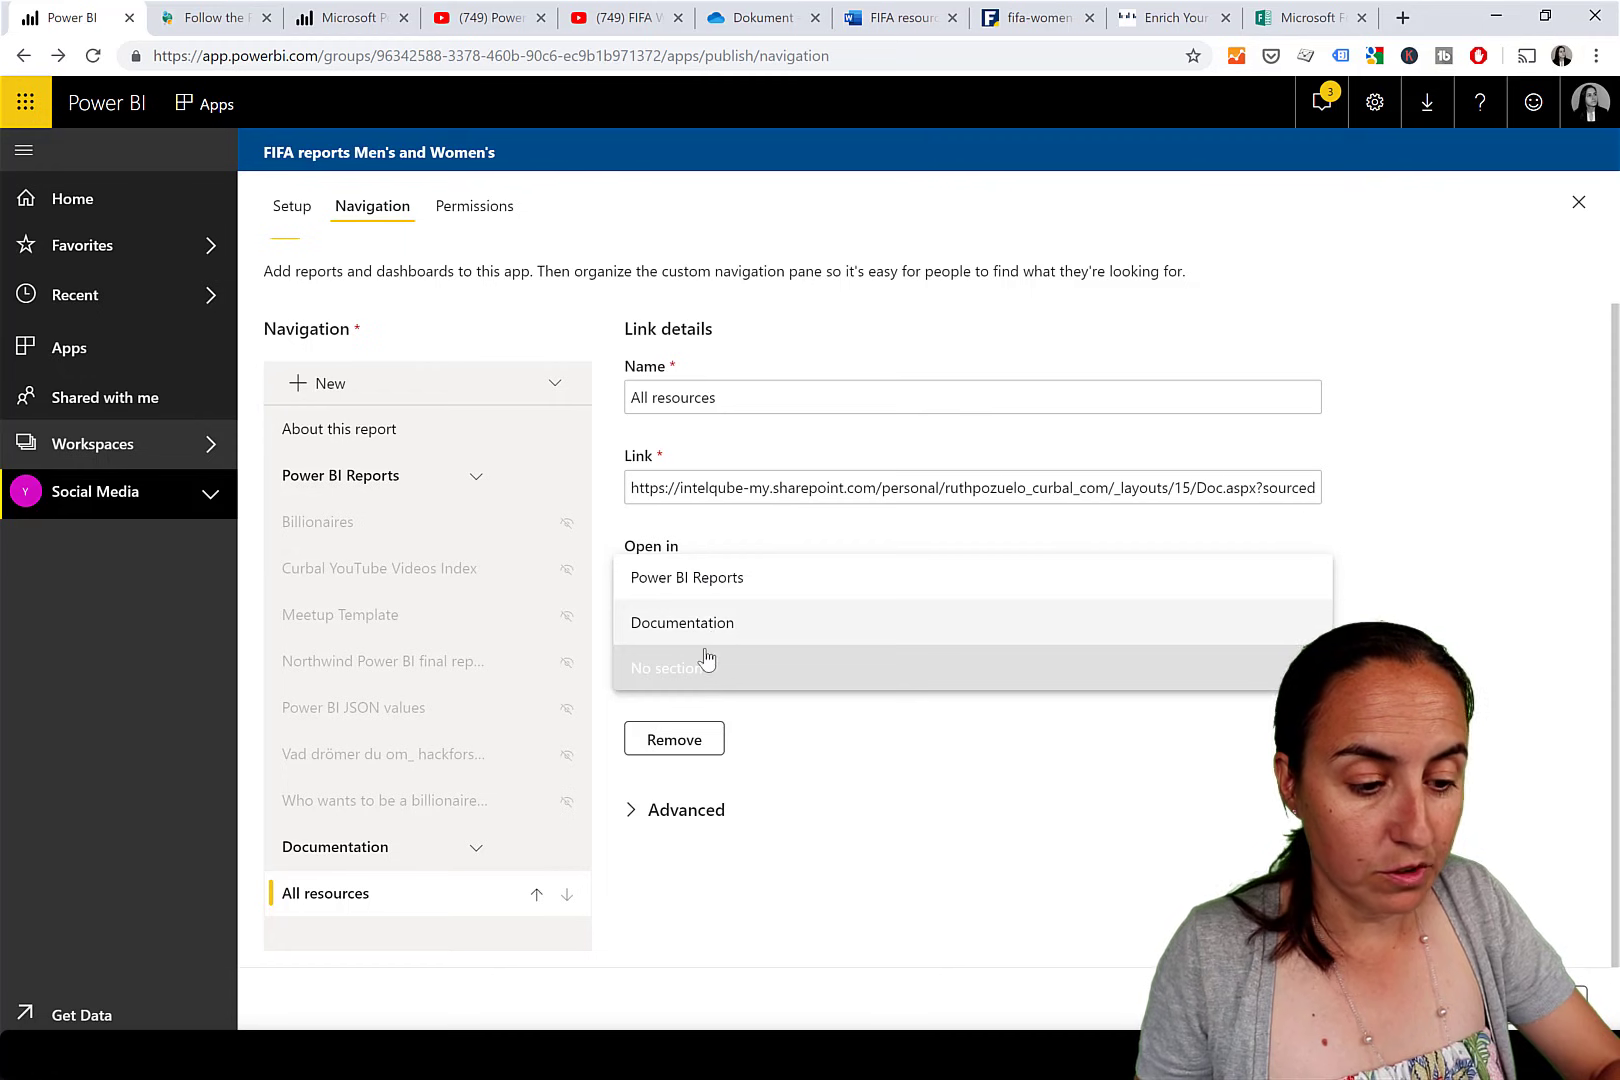
{"action": "left_click", "coordinate": [710, 625]}
Publish the app update and open the republished app.
{"action": "left_click", "coordinate": [1560, 998]}
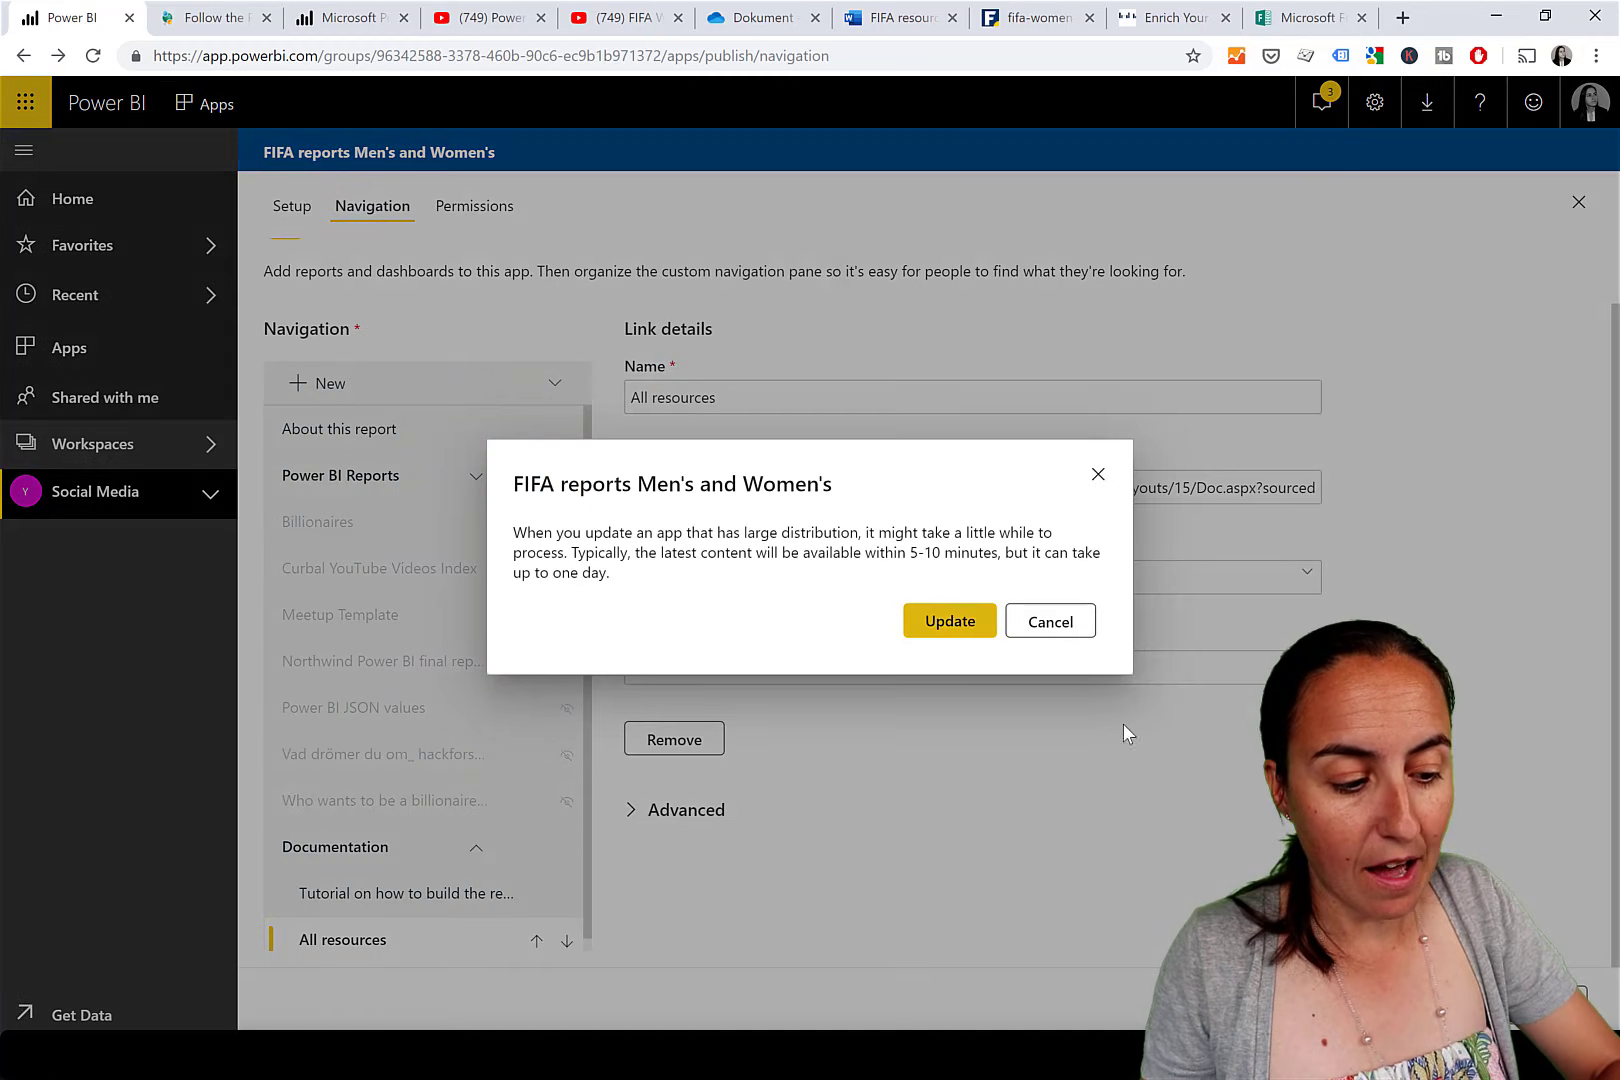
{"action": "left_click", "coordinate": [955, 624]}
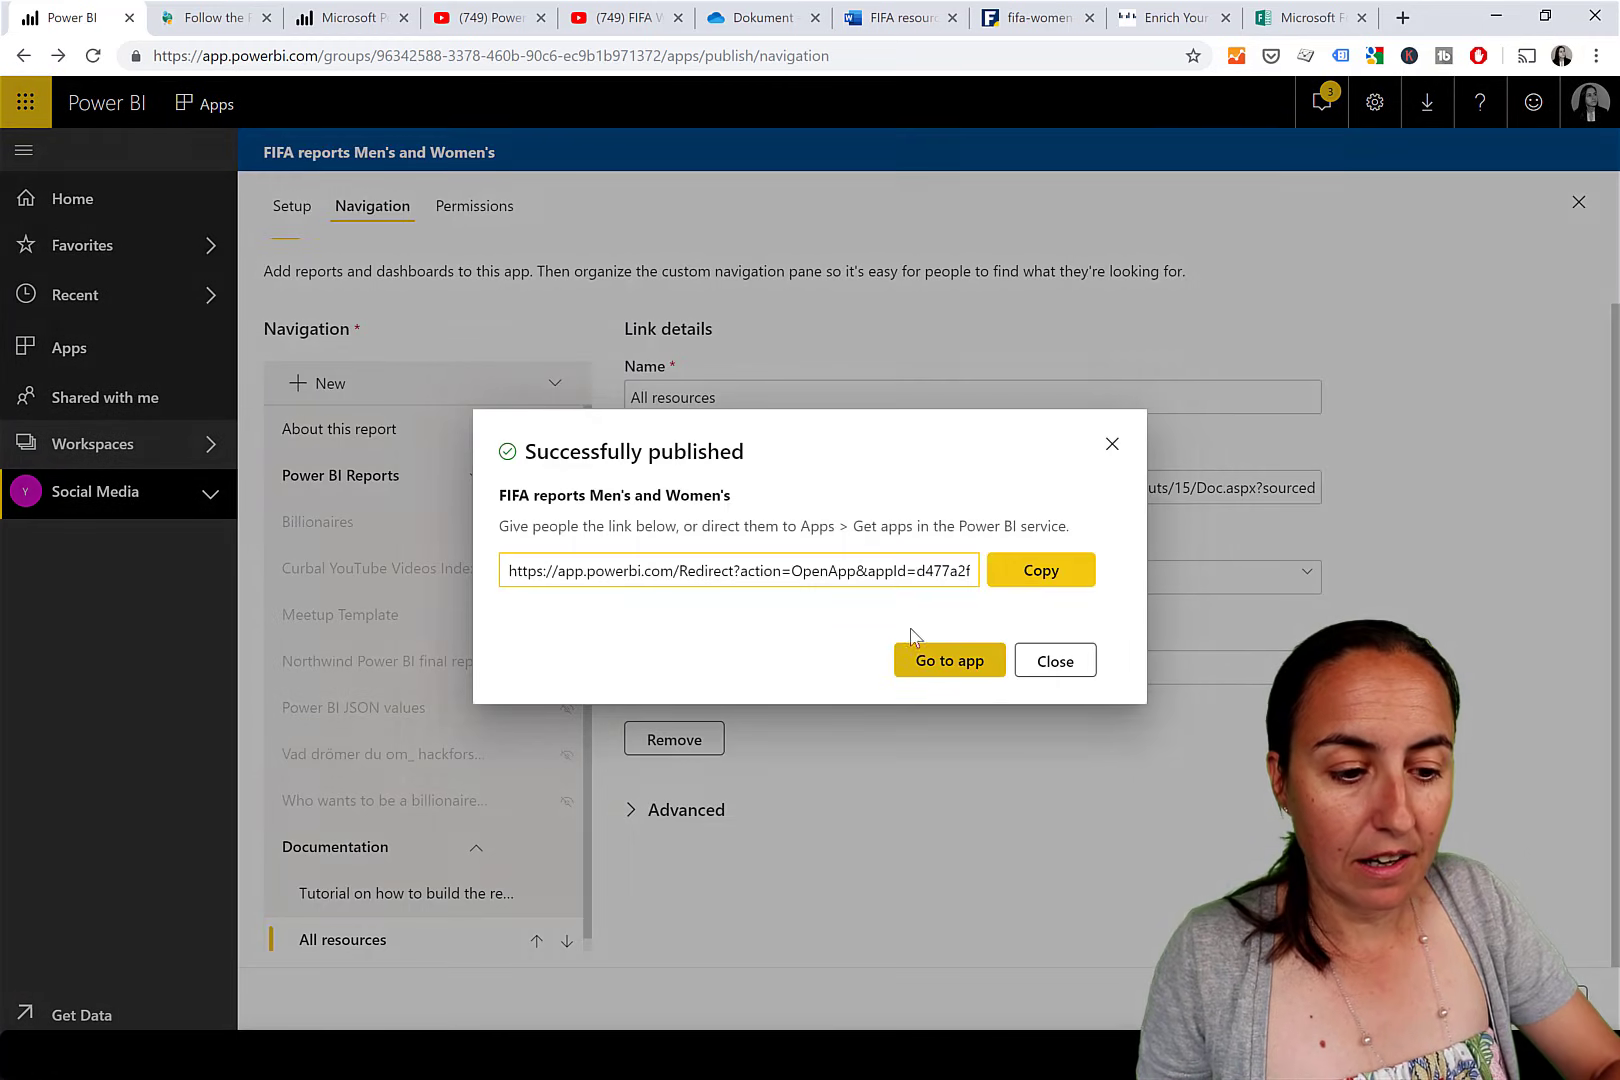
{"action": "left_click", "coordinate": [970, 674]}
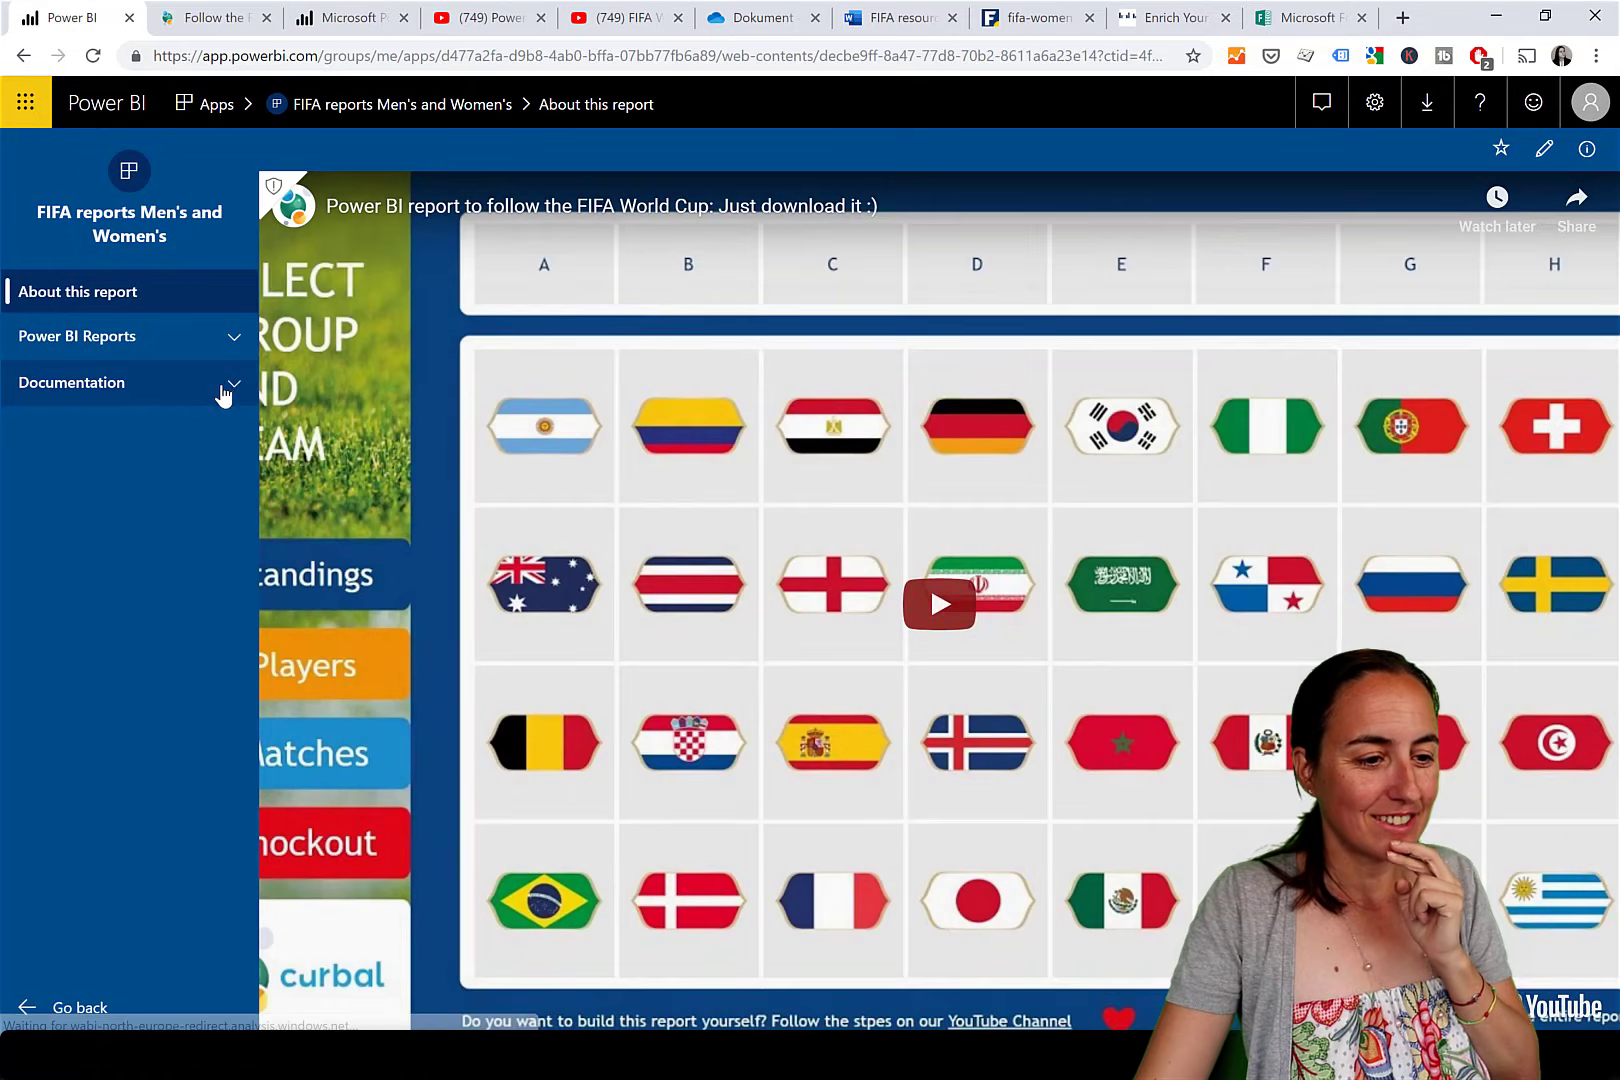
View the All resources Word list under Documentation, then bring up the DataVeld navigation article.
{"action": "left_click", "coordinate": [226, 388]}
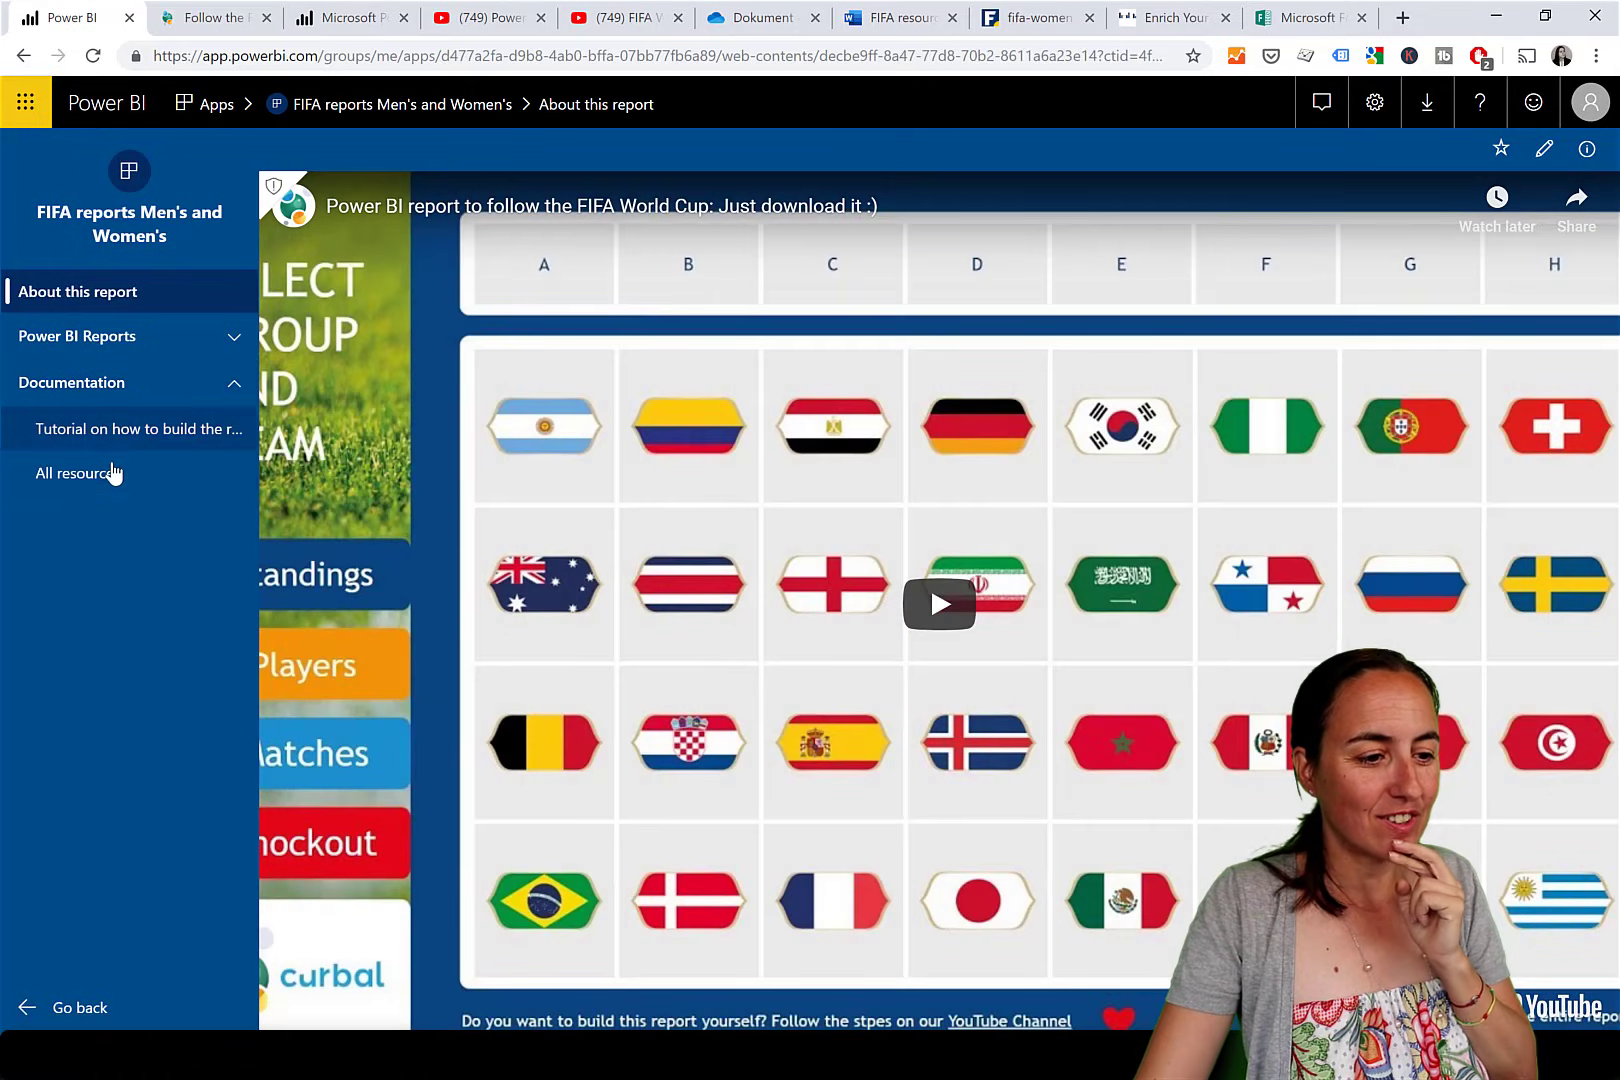
{"action": "left_click", "coordinate": [116, 471]}
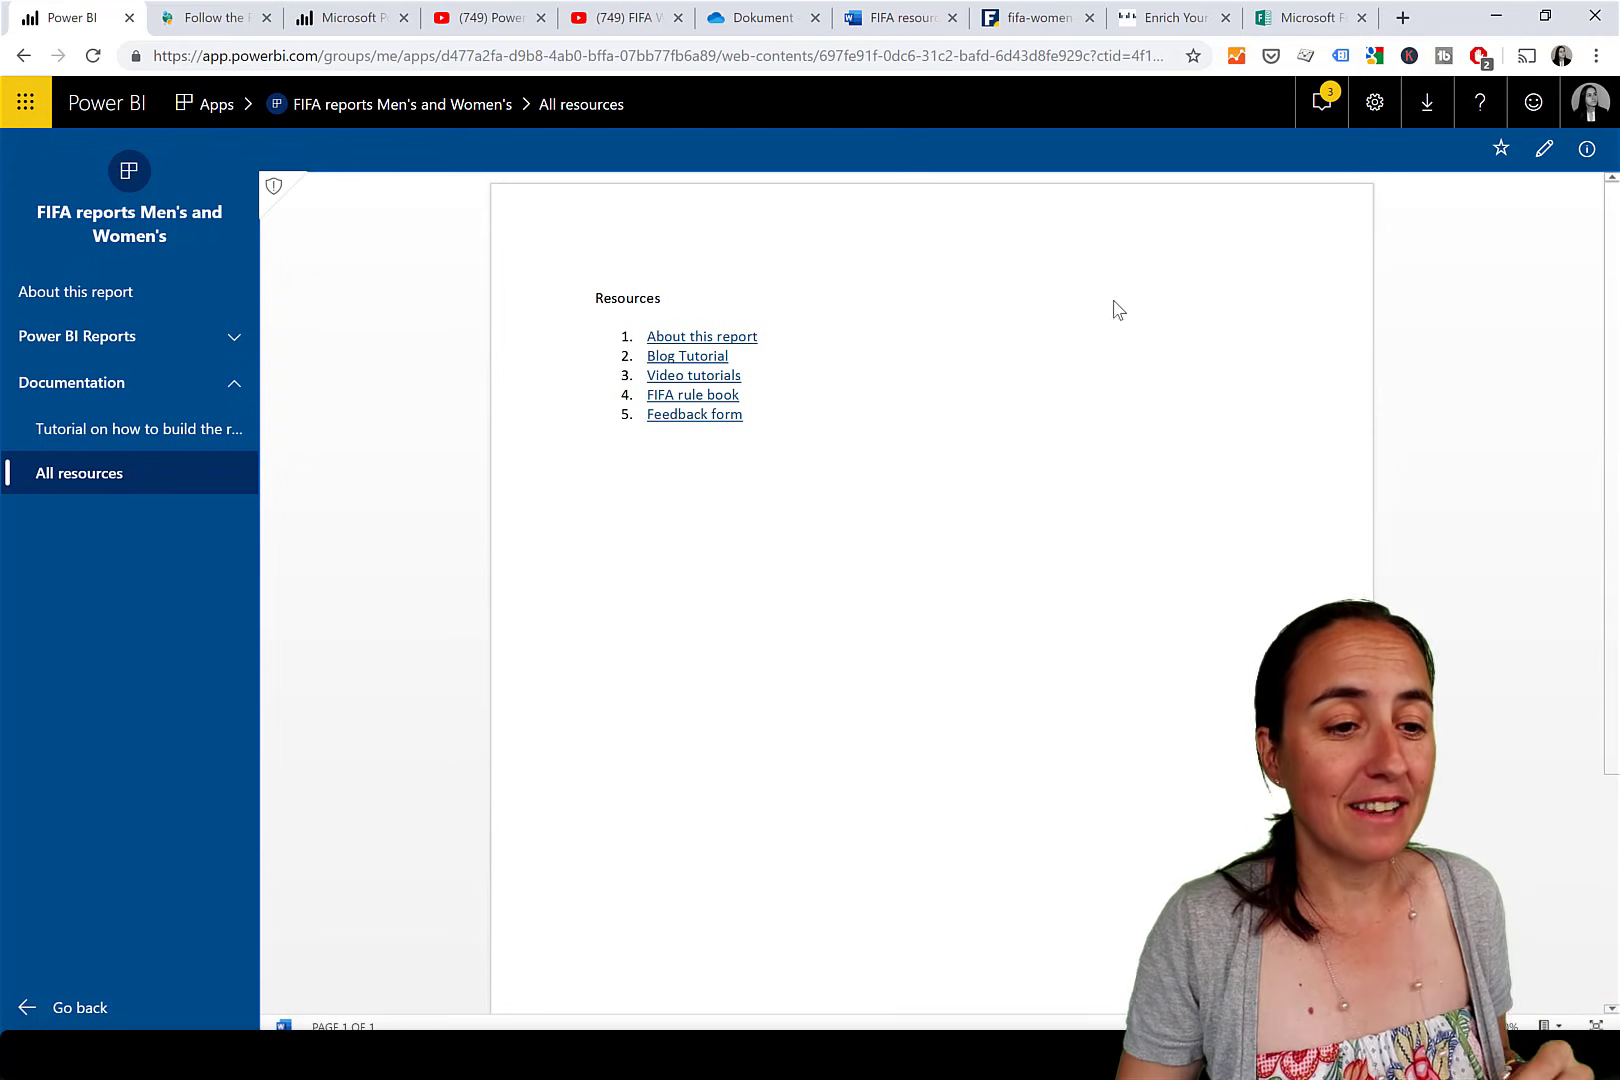
{"action": "left_click", "coordinate": [1141, 17]}
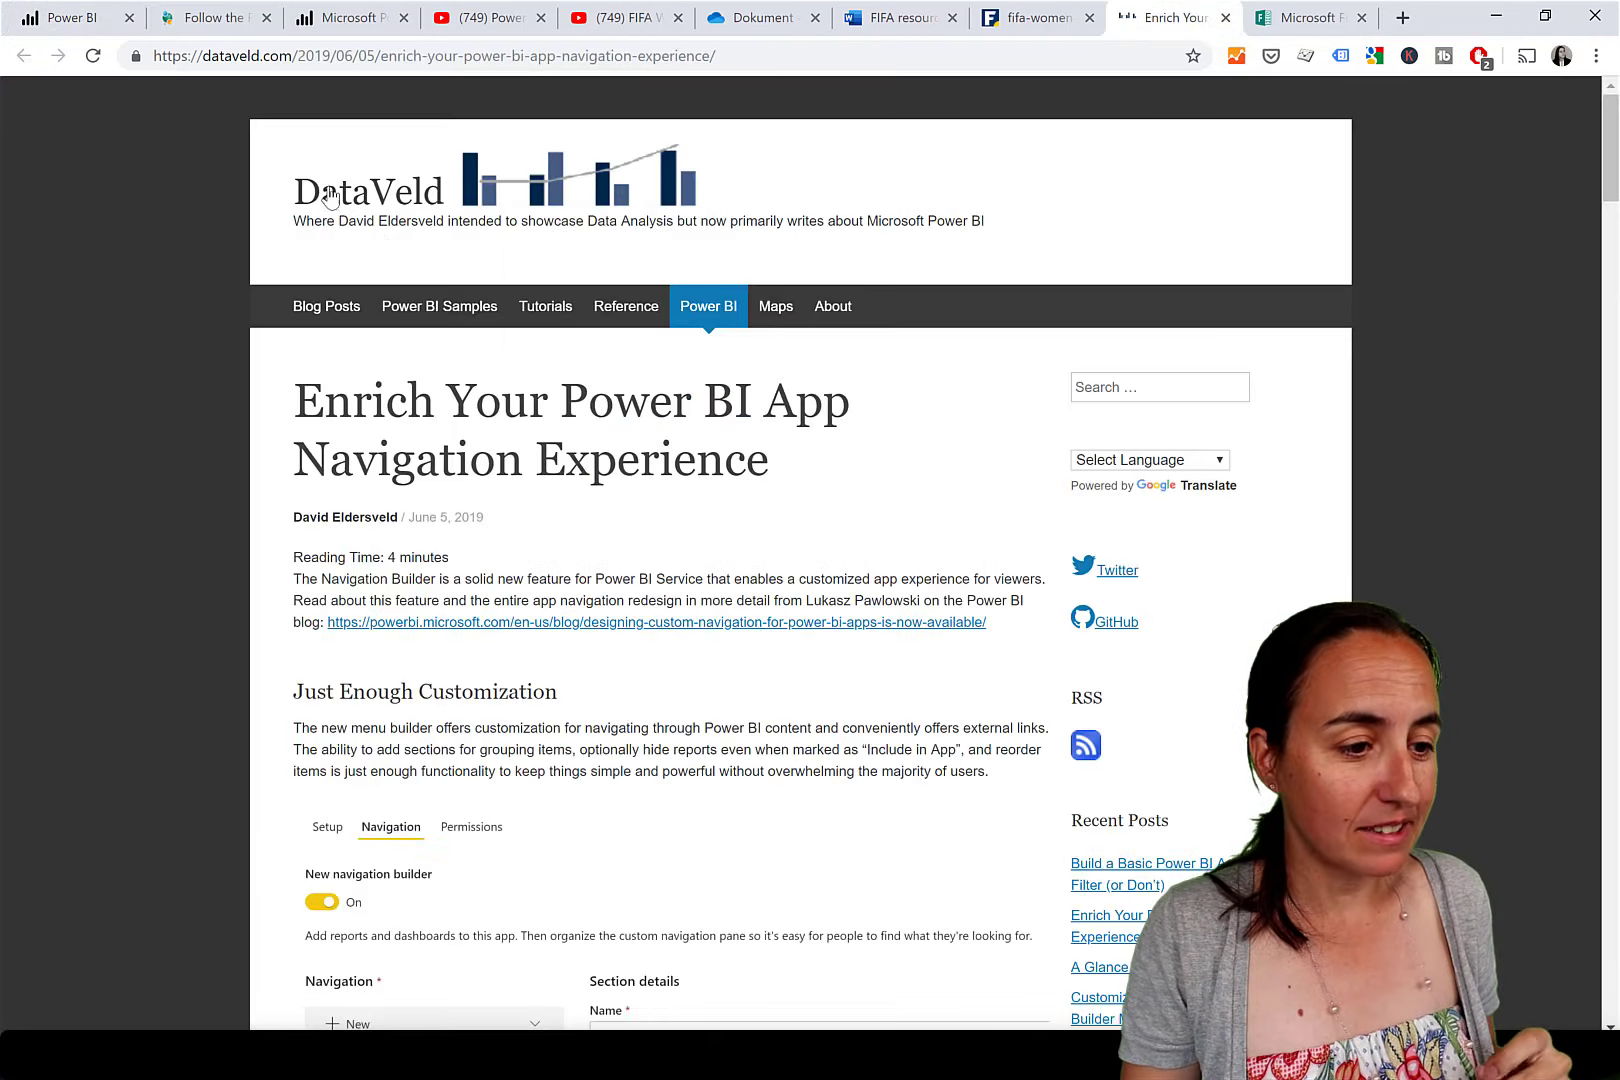
Read through the DataVeld article to its Forms share example, then go to the Feedback on FIFA Report form.
{"action": "left_click_drag", "start_coordinate": [347, 221], "coordinate": [449, 225]}
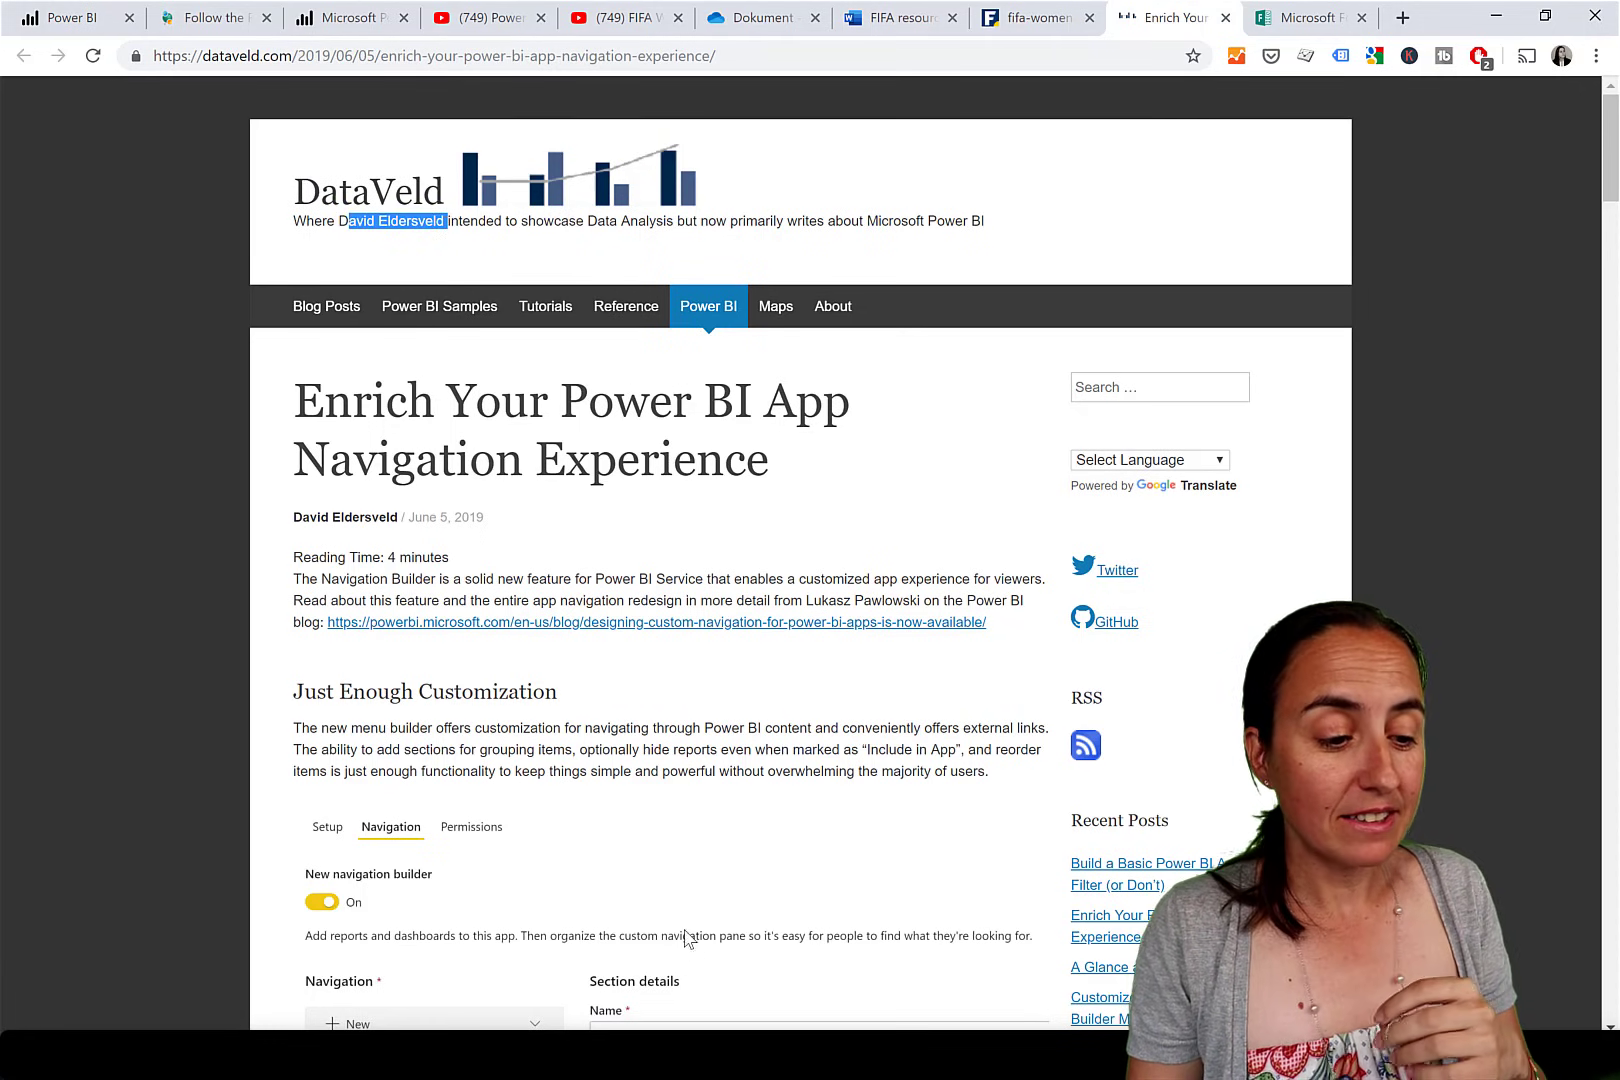
{"action": "scroll", "coordinate": [684, 915], "scroll_direction": "down", "scroll_amount": 2}
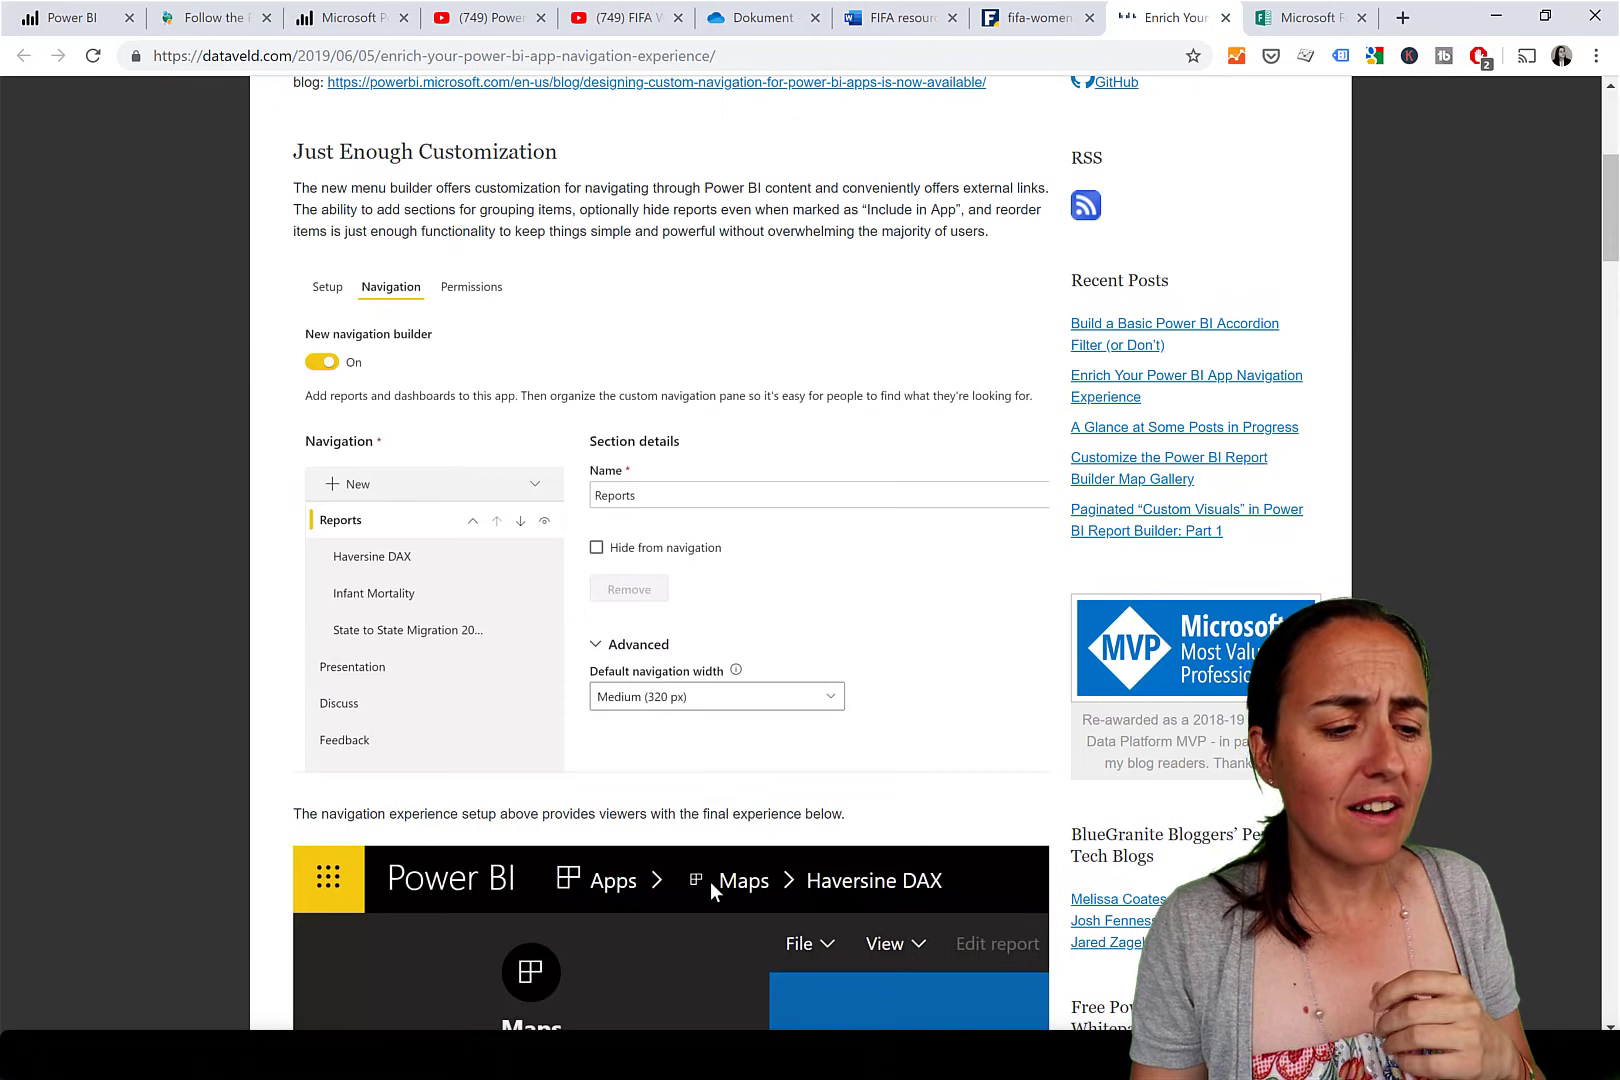
{"action": "scroll", "coordinate": [706, 890], "scroll_direction": "down", "scroll_amount": 5}
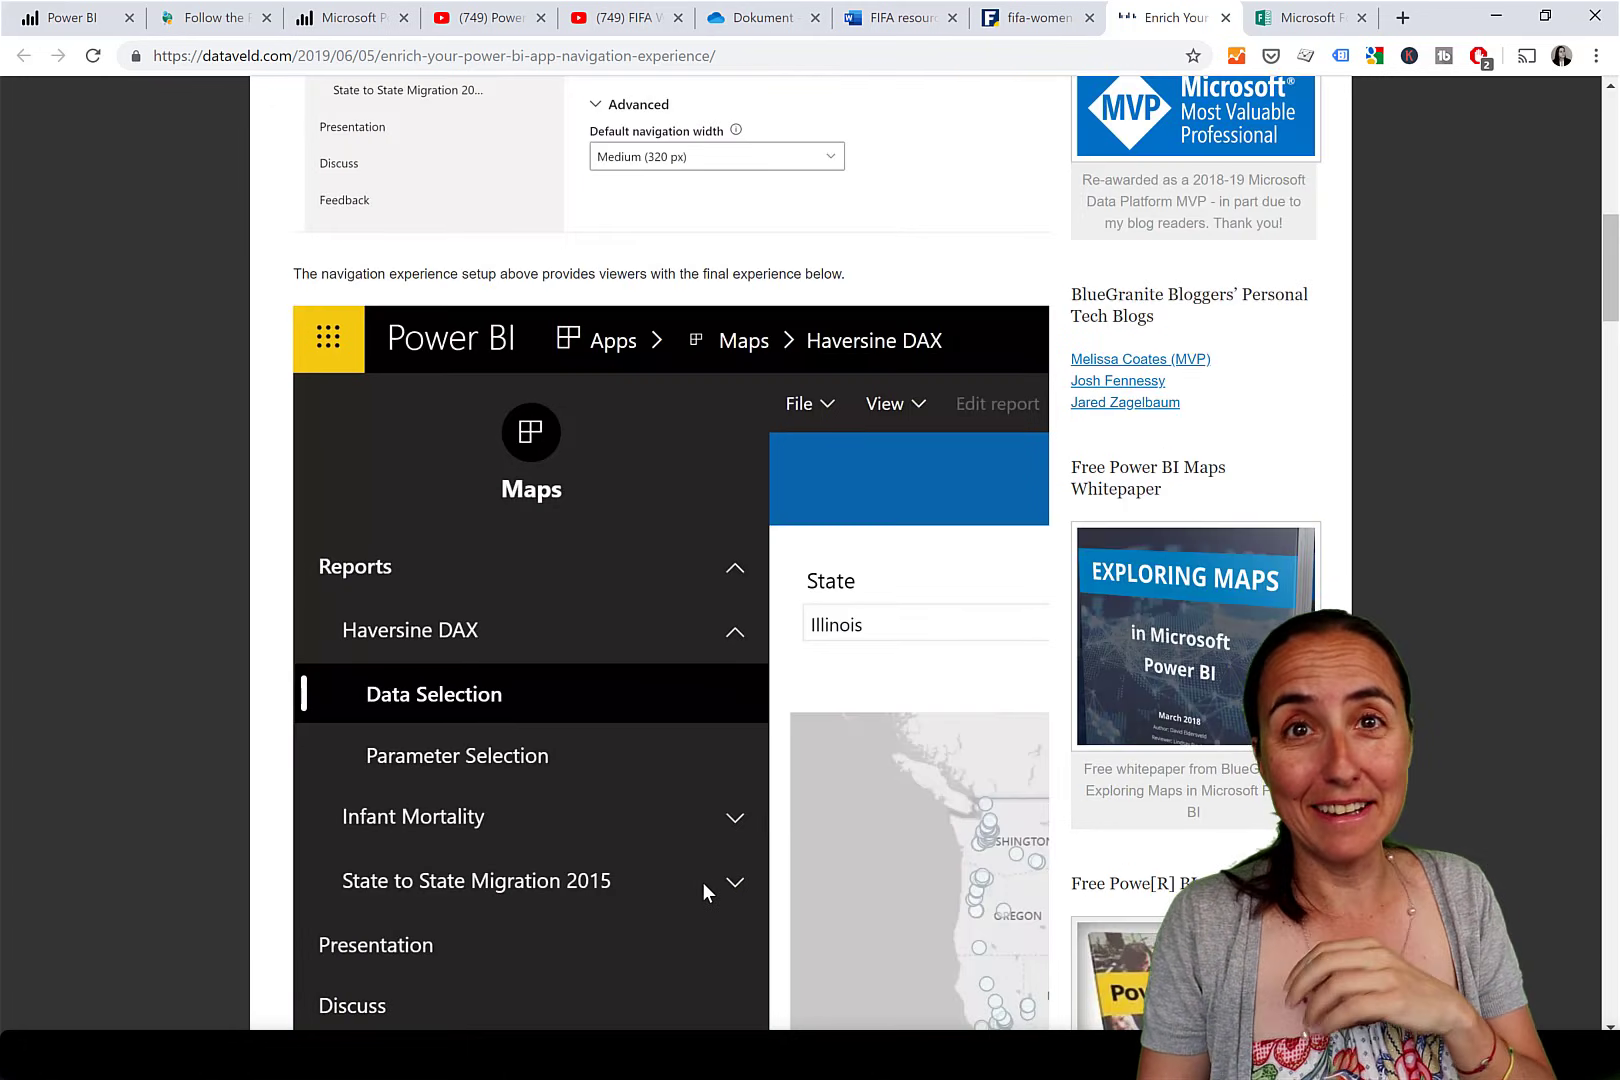
{"action": "scroll", "coordinate": [703, 885], "scroll_direction": "down", "scroll_amount": 6}
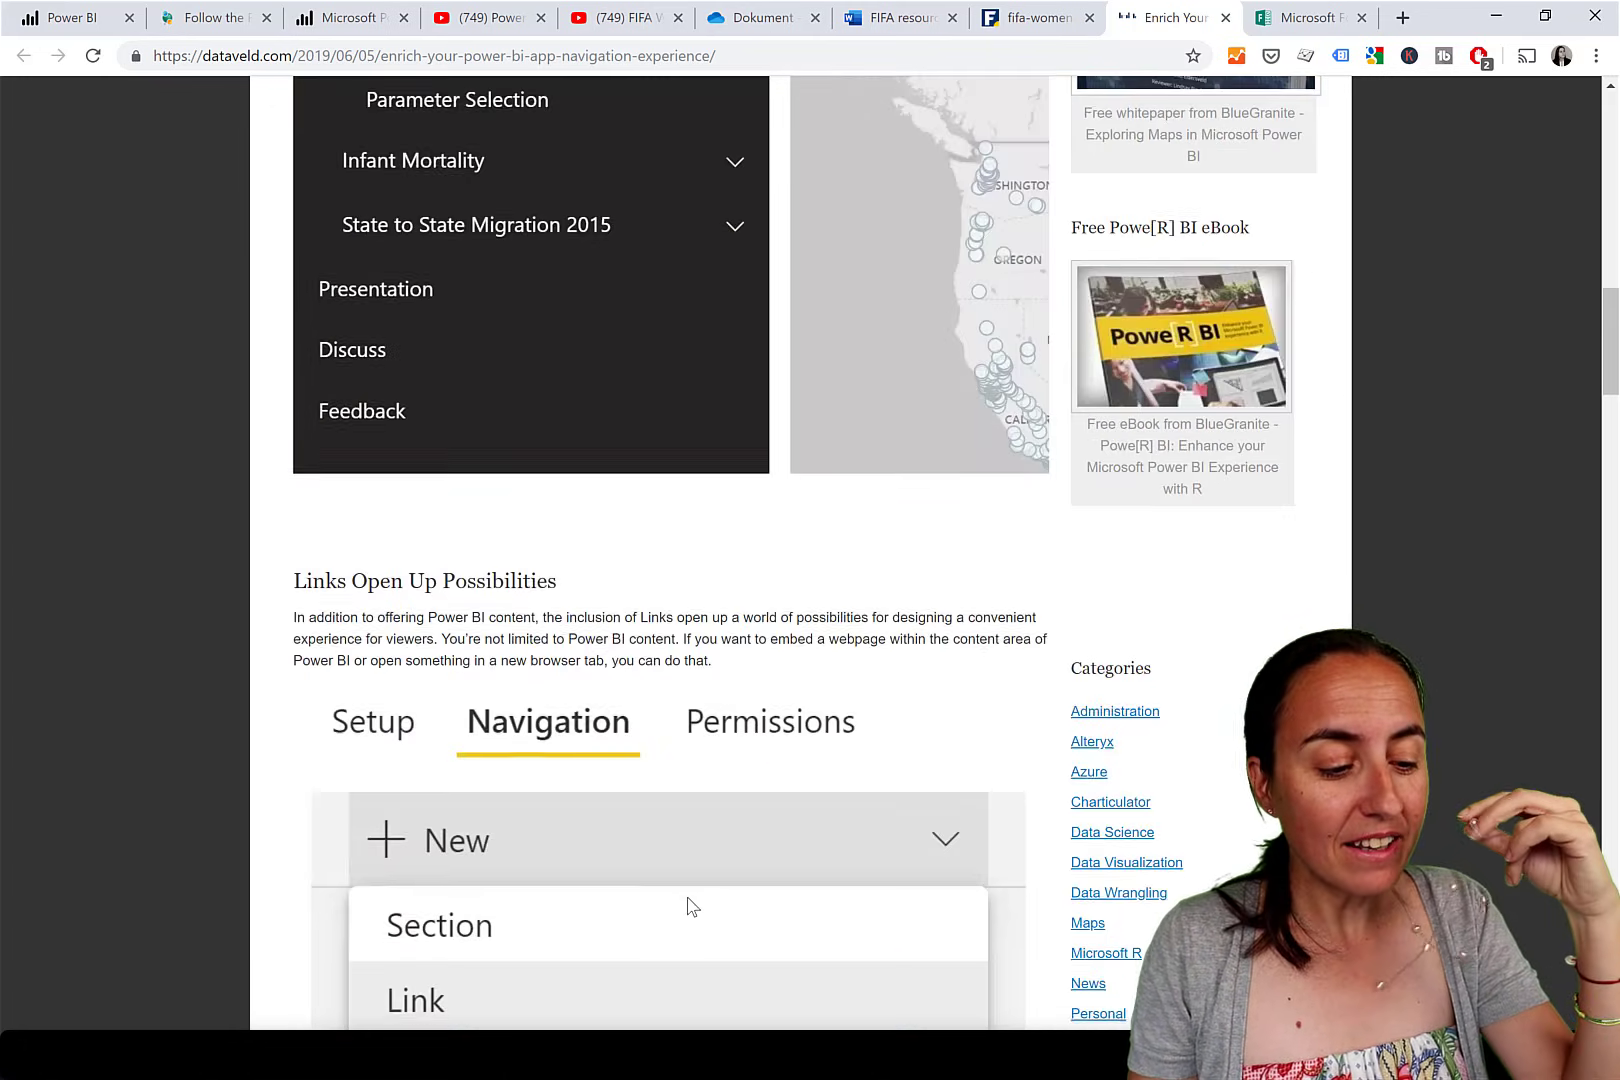
{"action": "scroll", "coordinate": [687, 897], "scroll_direction": "down", "scroll_amount": 12}
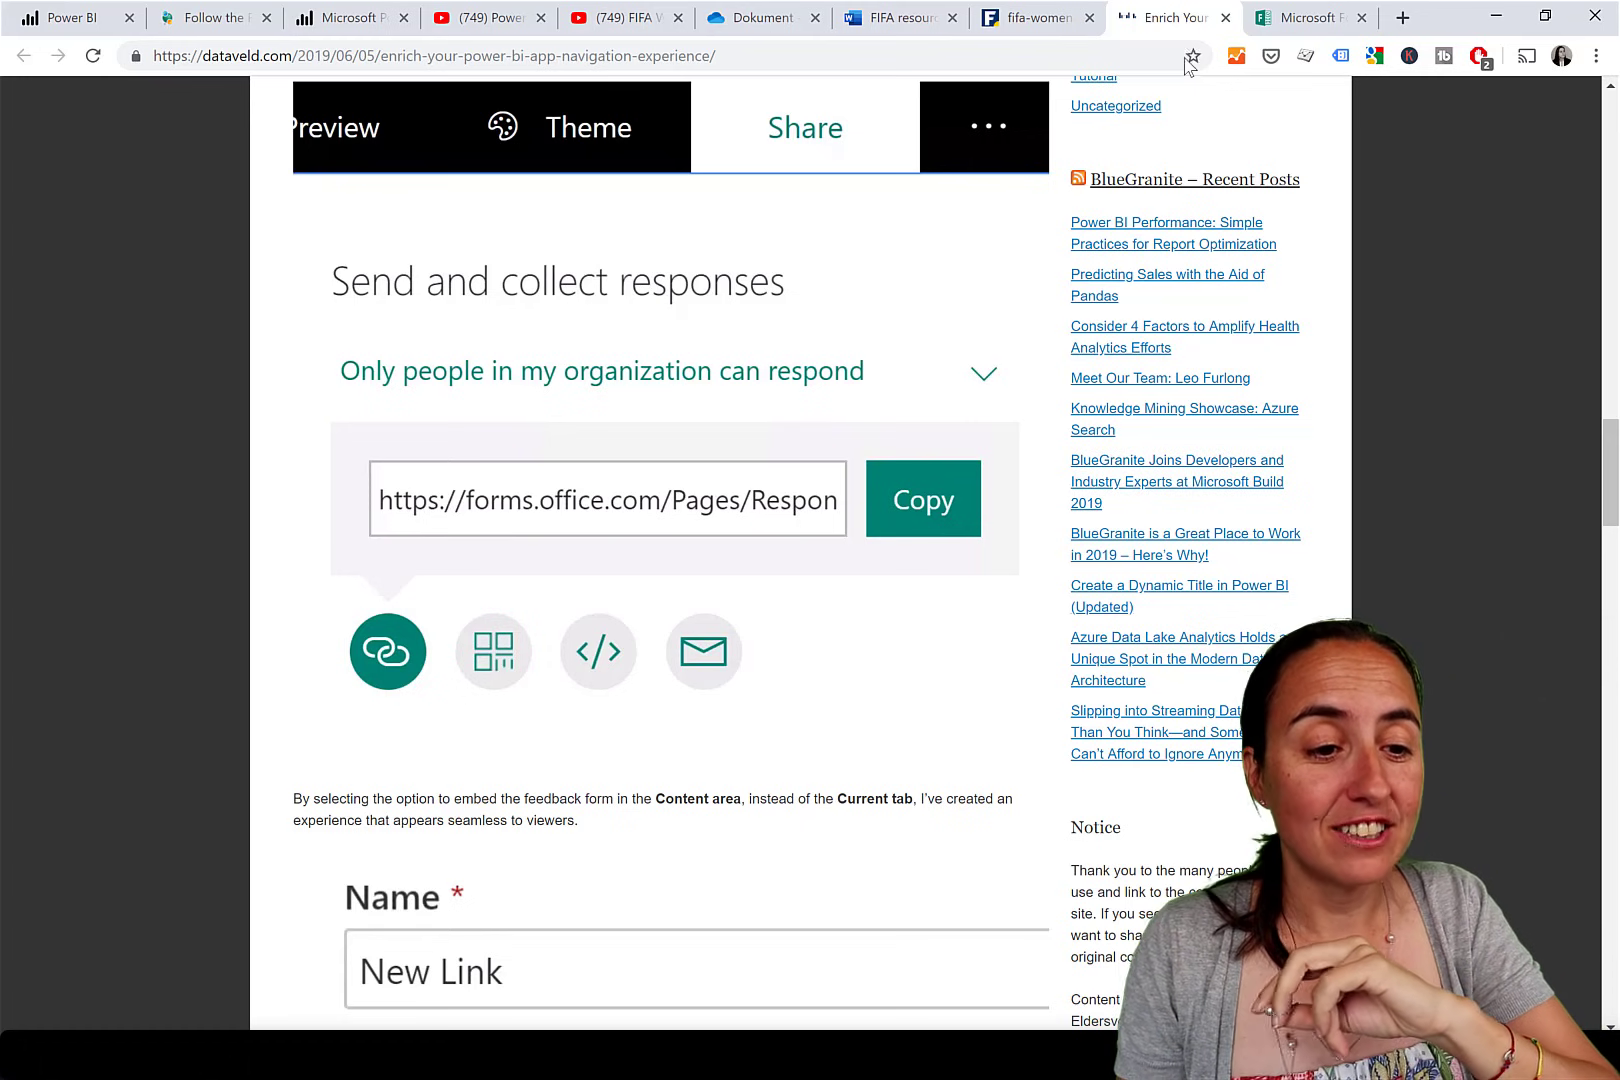
{"action": "left_click", "coordinate": [1292, 18]}
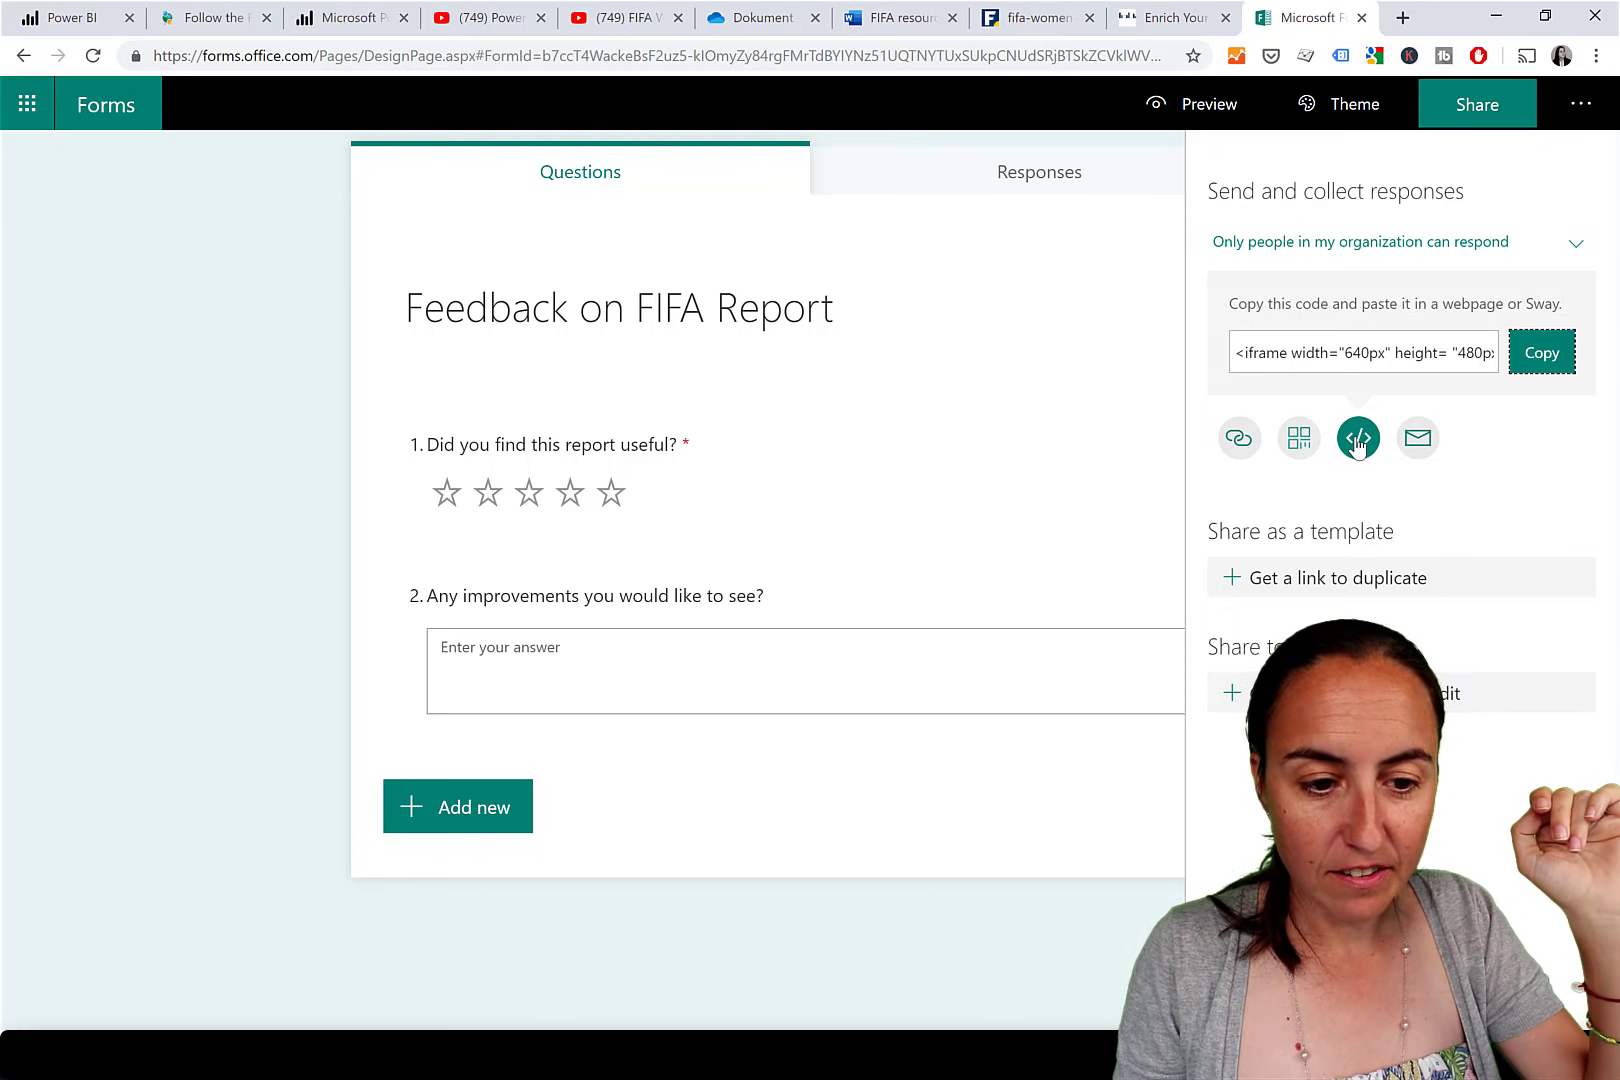
Copy the feedback form's embed code and place the cursor at the end of line 4 in Notepad++.
{"action": "left_click", "coordinate": [1545, 358]}
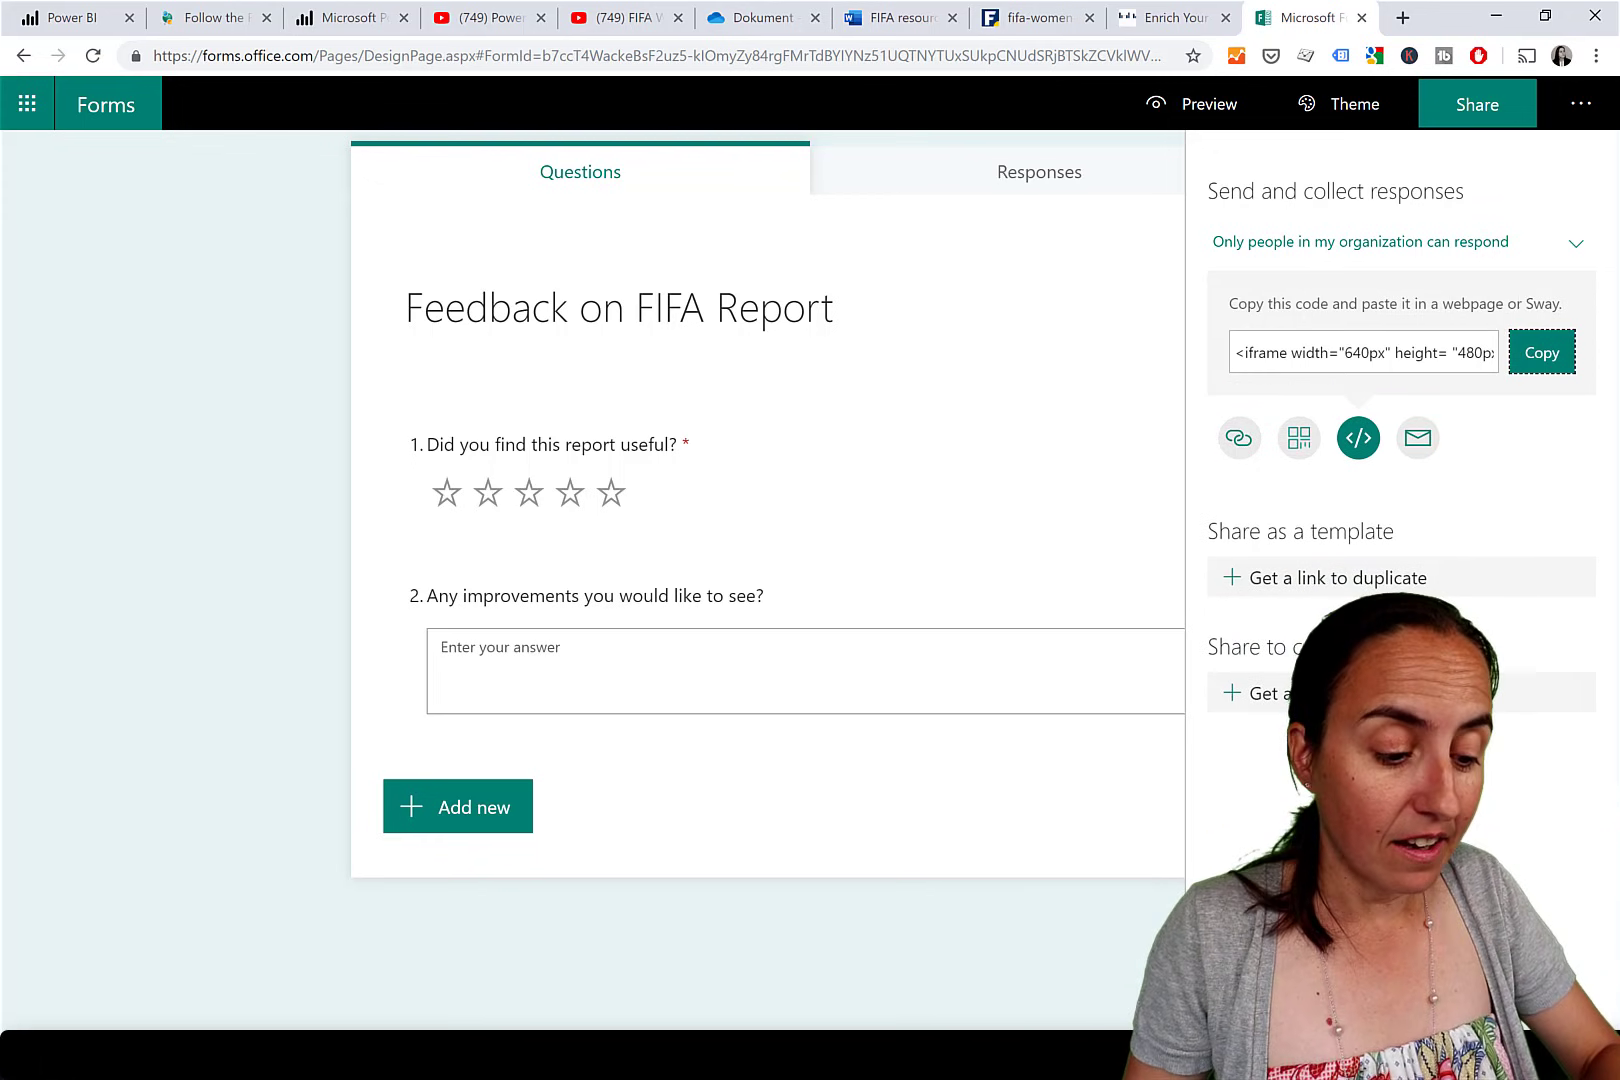
{"action": "key", "text": "alt+Tab"}
{"action": "left_click", "coordinate": [648, 230]}
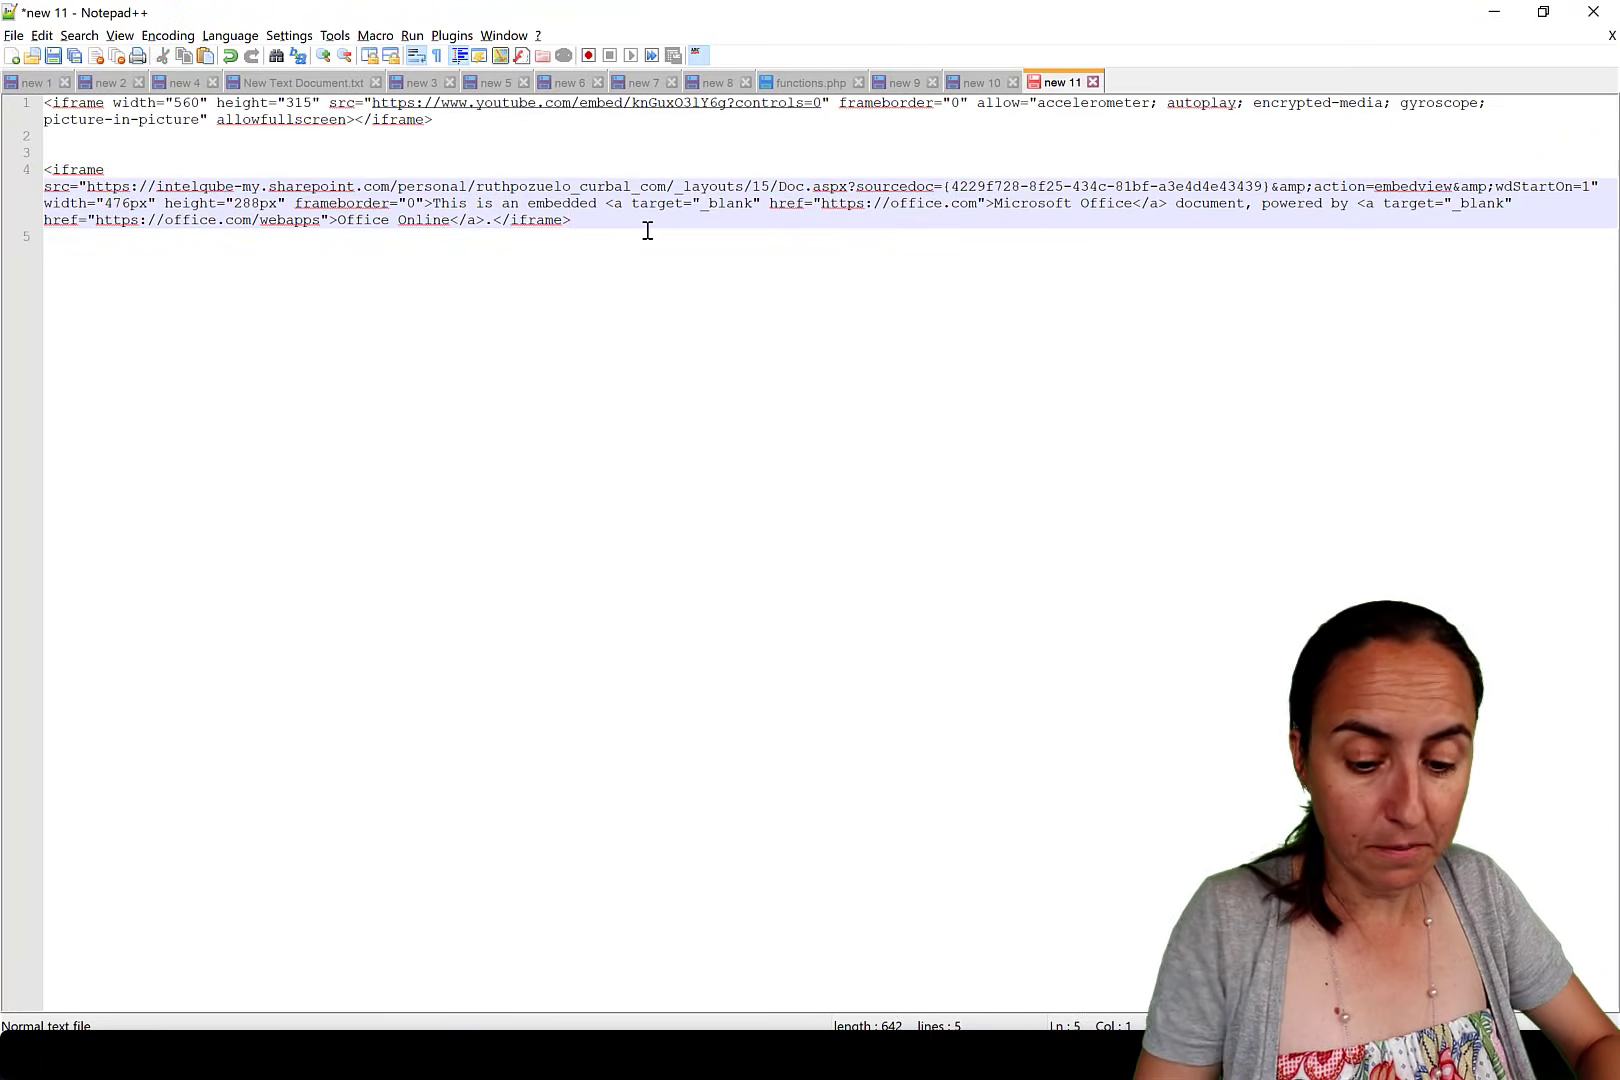
Paste the form's iframe code on line 6, copy its forms URL, and return to Power BI.
{"action": "key", "text": "Return"}
{"action": "key", "text": "Return"}
{"action": "key", "text": "ctrl+v"}
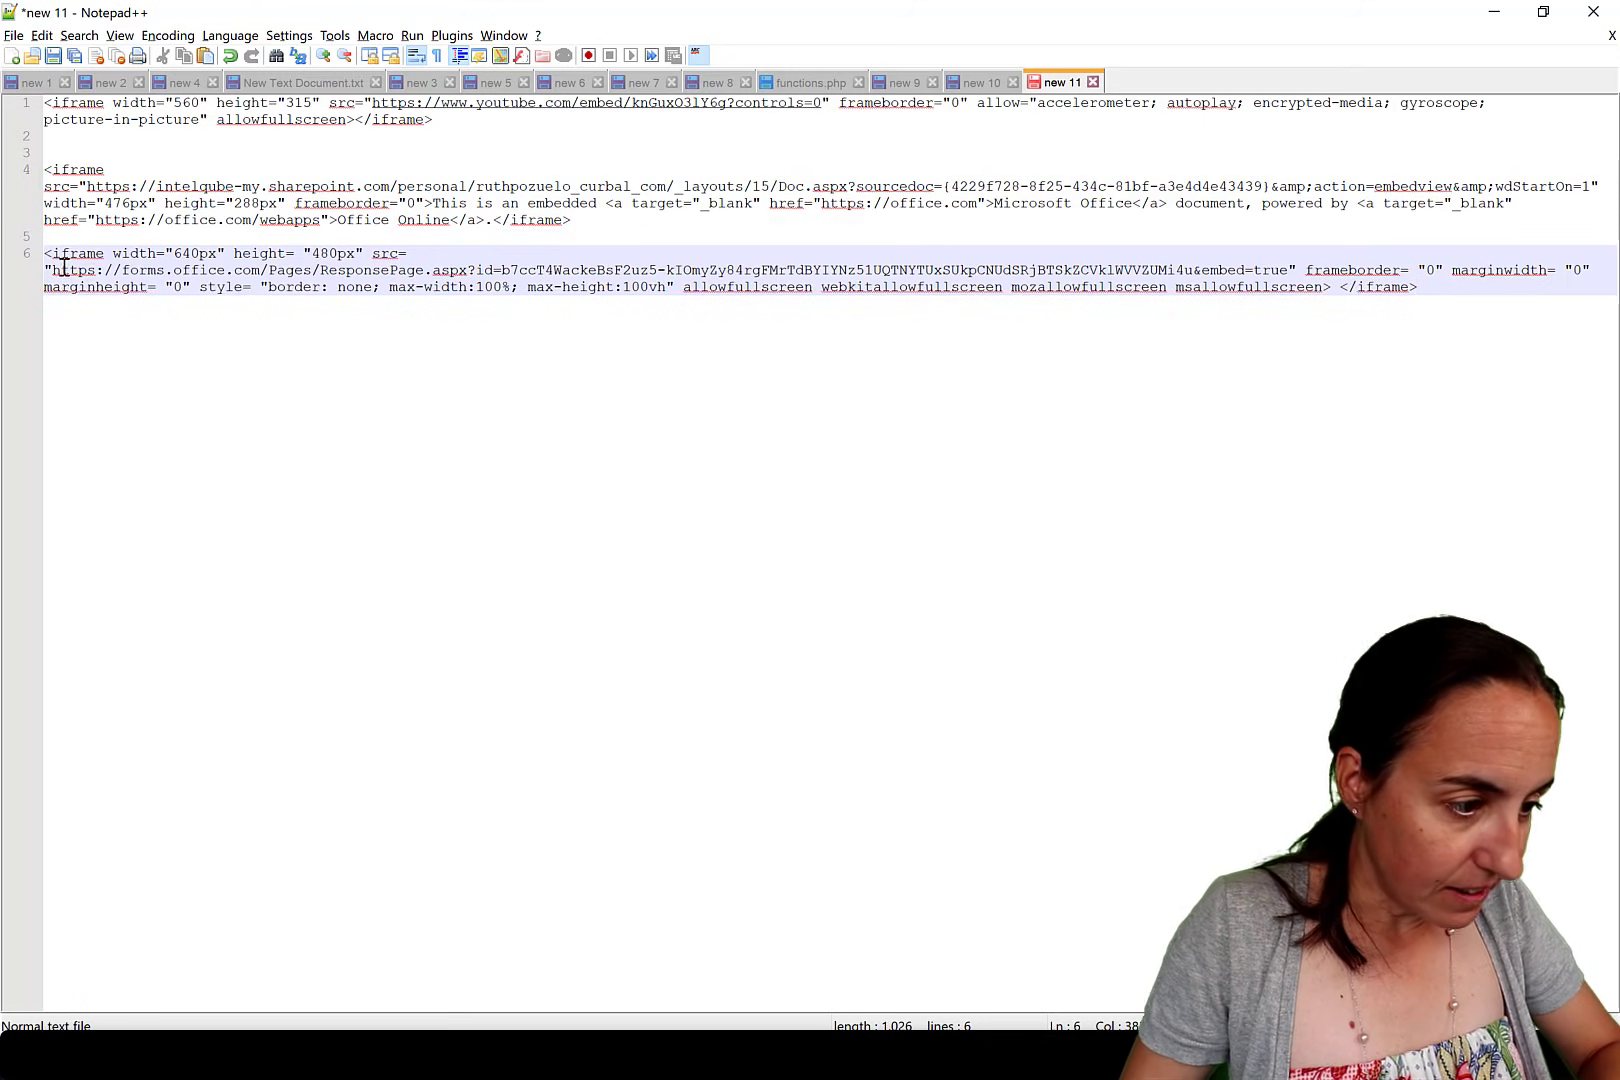
{"action": "left_click_drag", "start_coordinate": [52, 270], "coordinate": [1290, 266]}
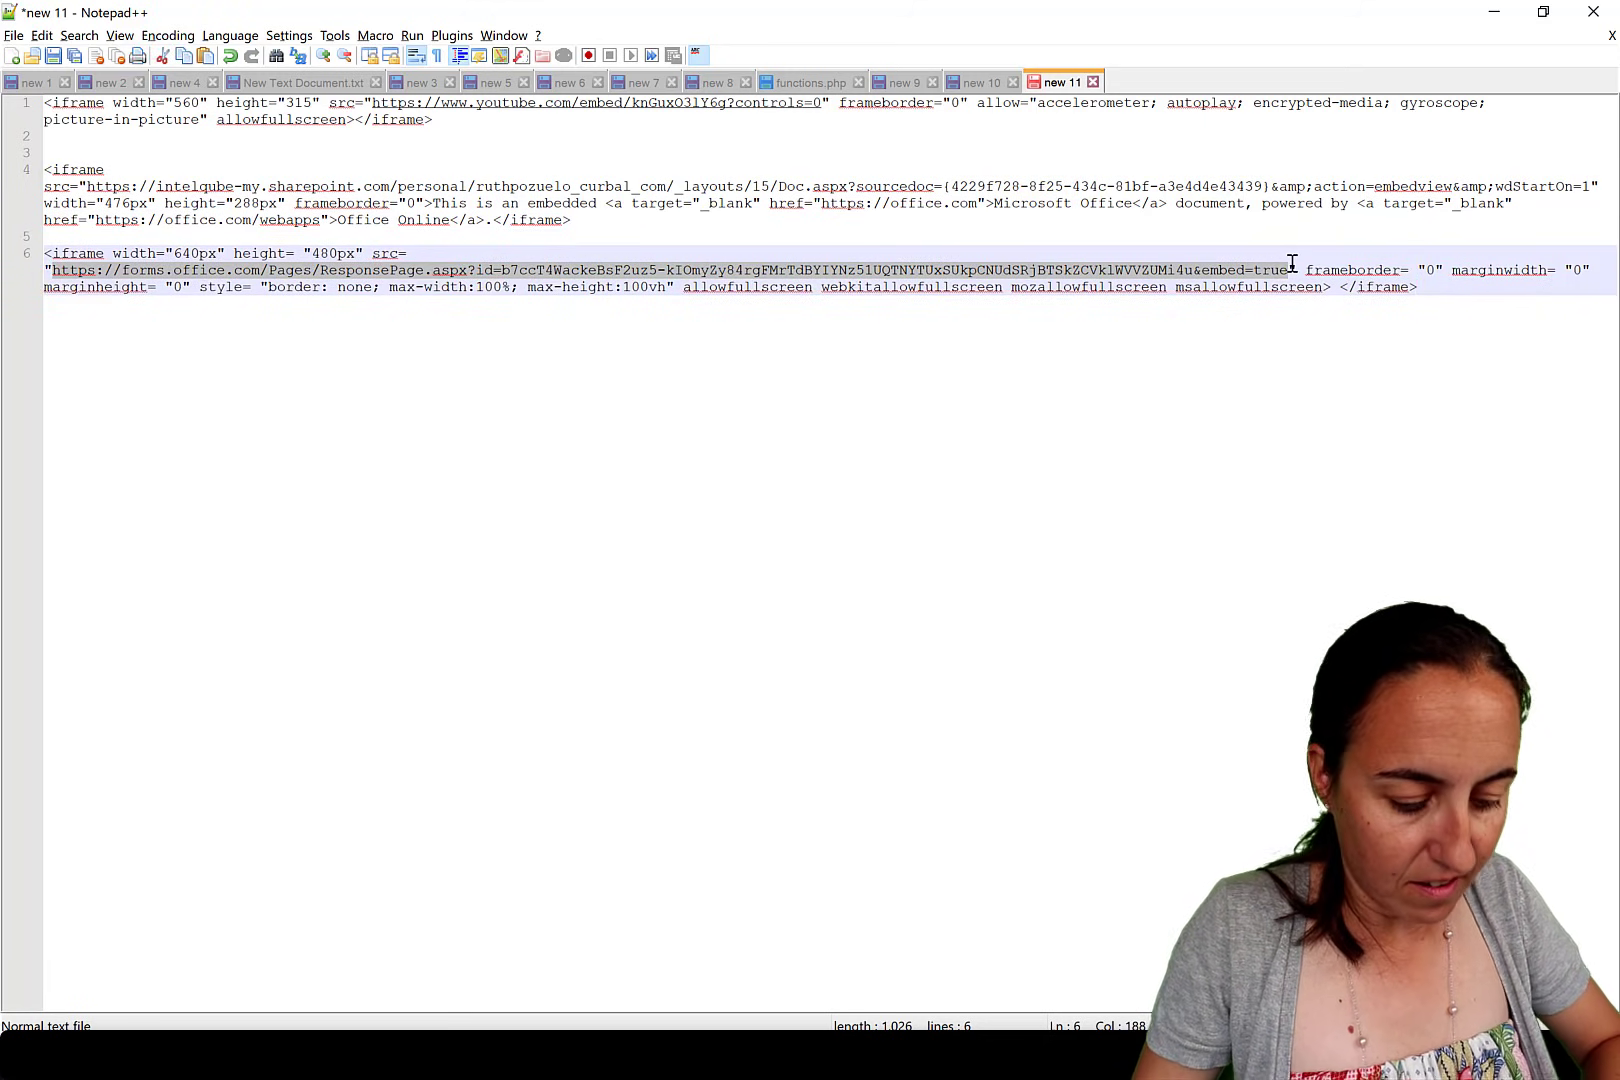
{"action": "key", "text": "alt+Tab"}
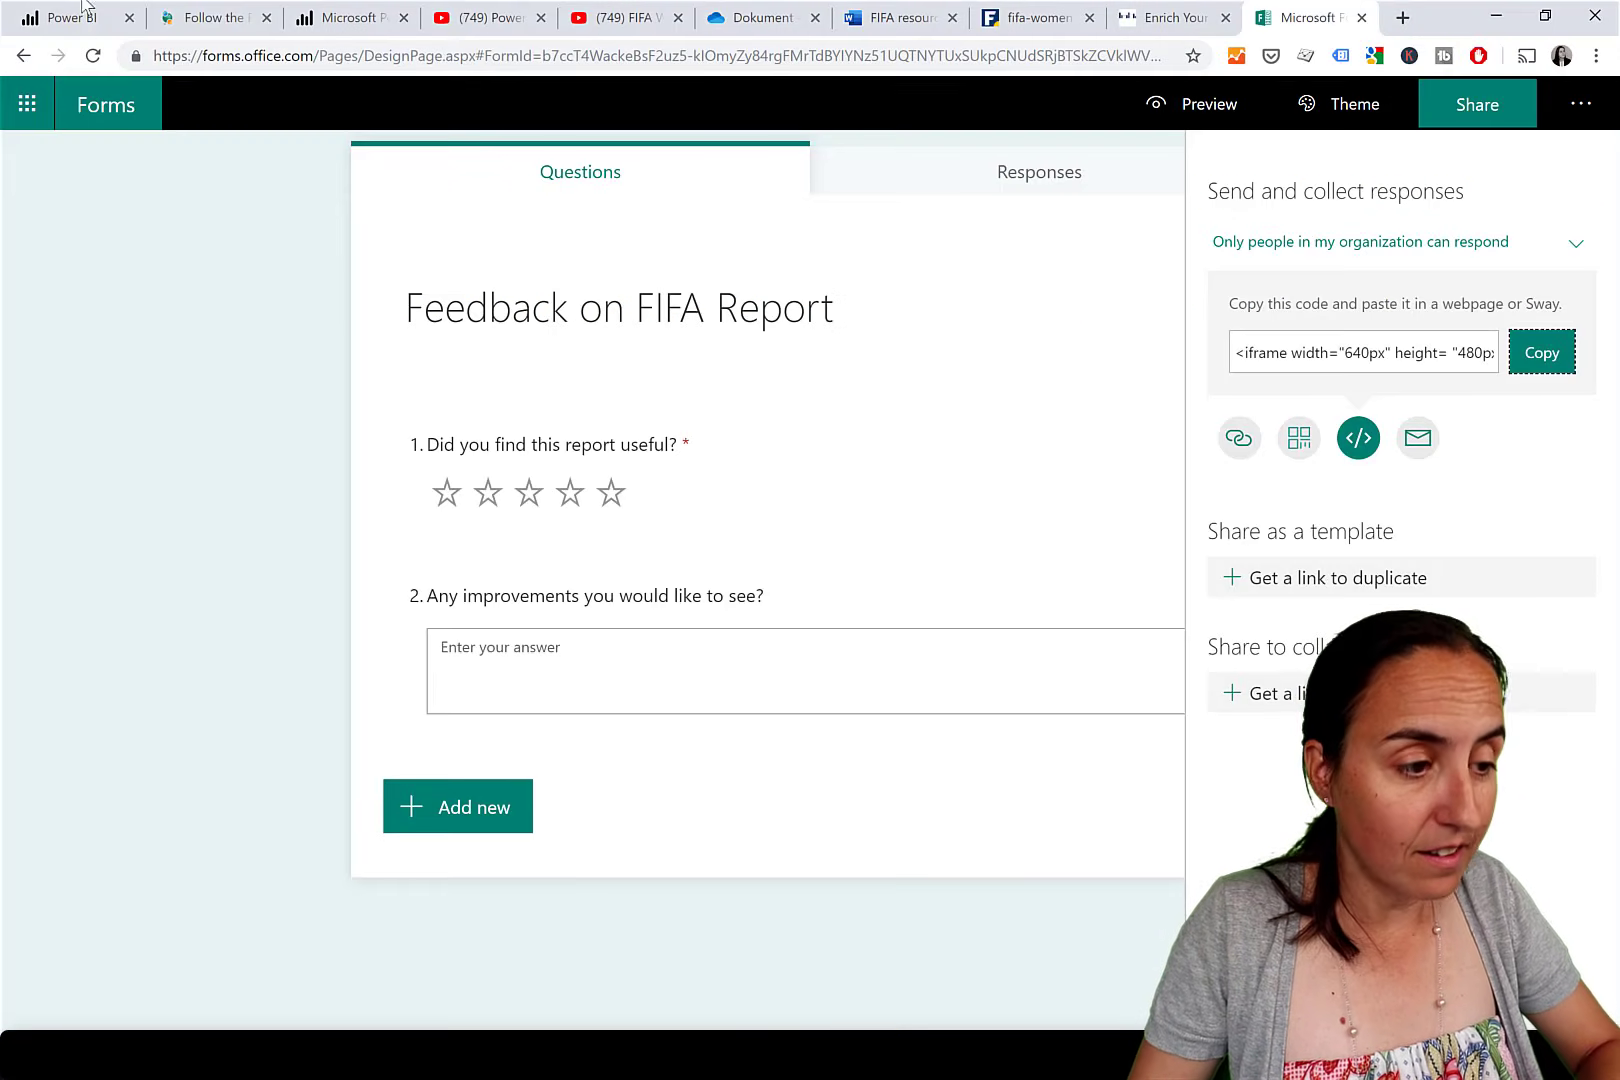
{"action": "left_click", "coordinate": [70, 17]}
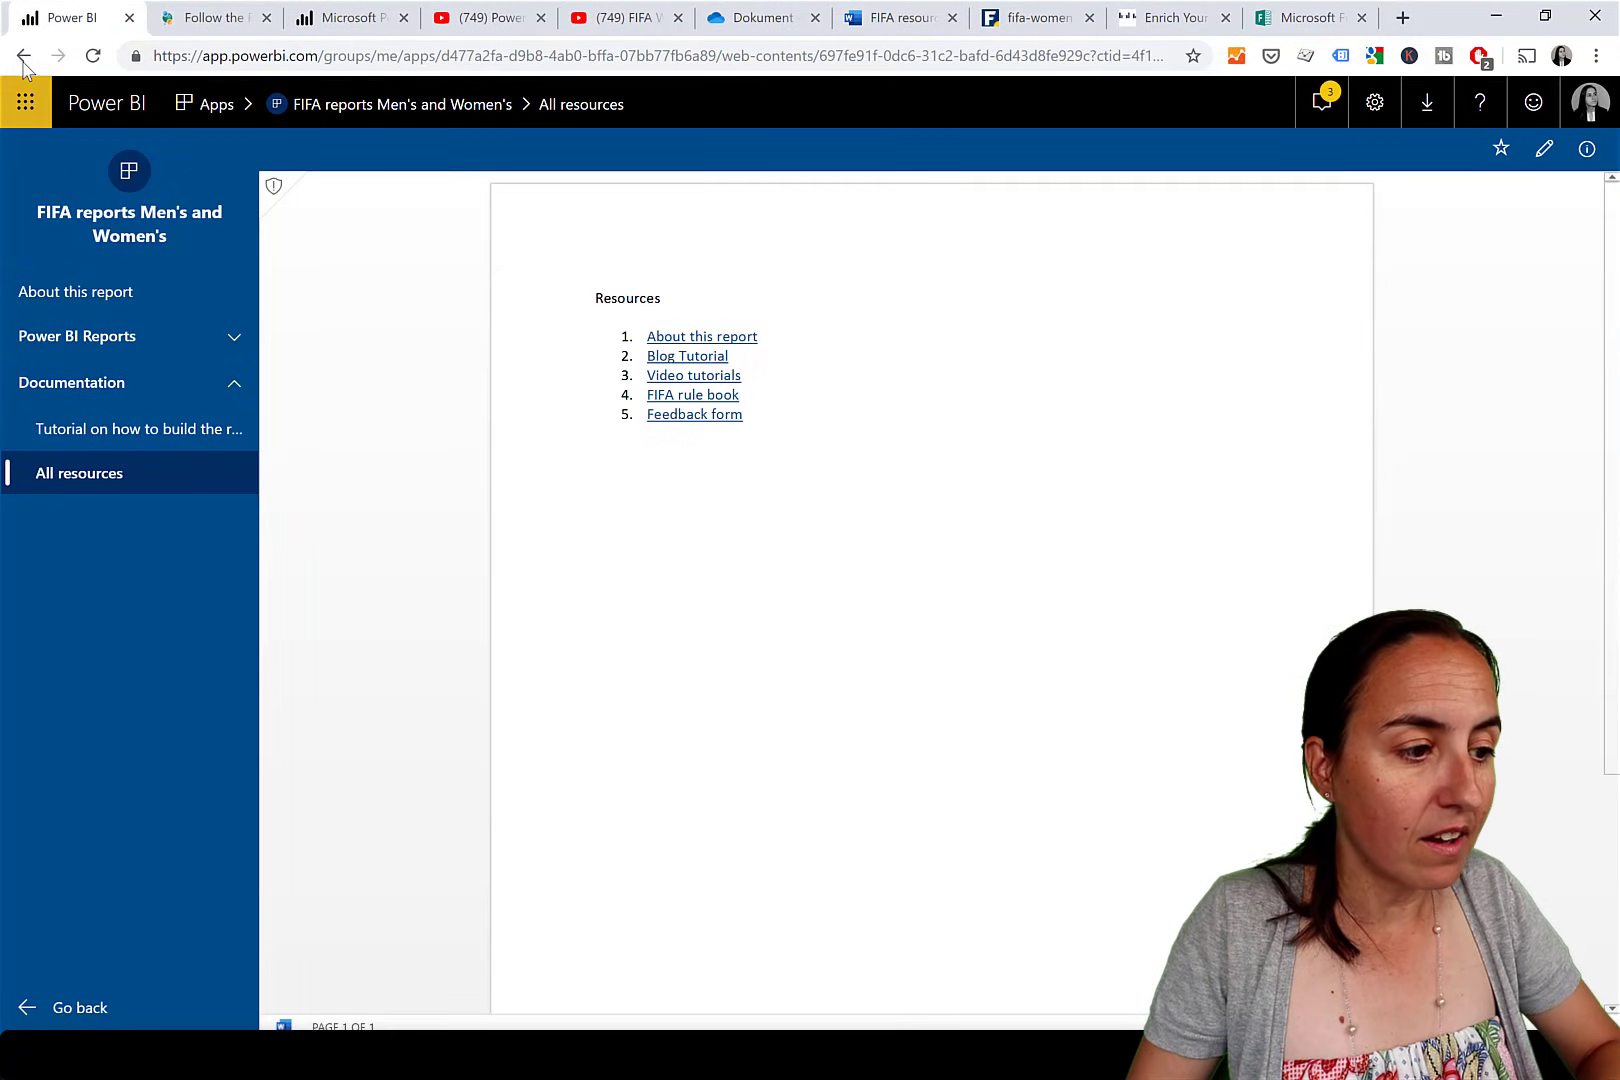
Back in app Navigation, add a new 'Feedback' link pointing to the forms URL.
{"action": "left_click", "coordinate": [24, 56]}
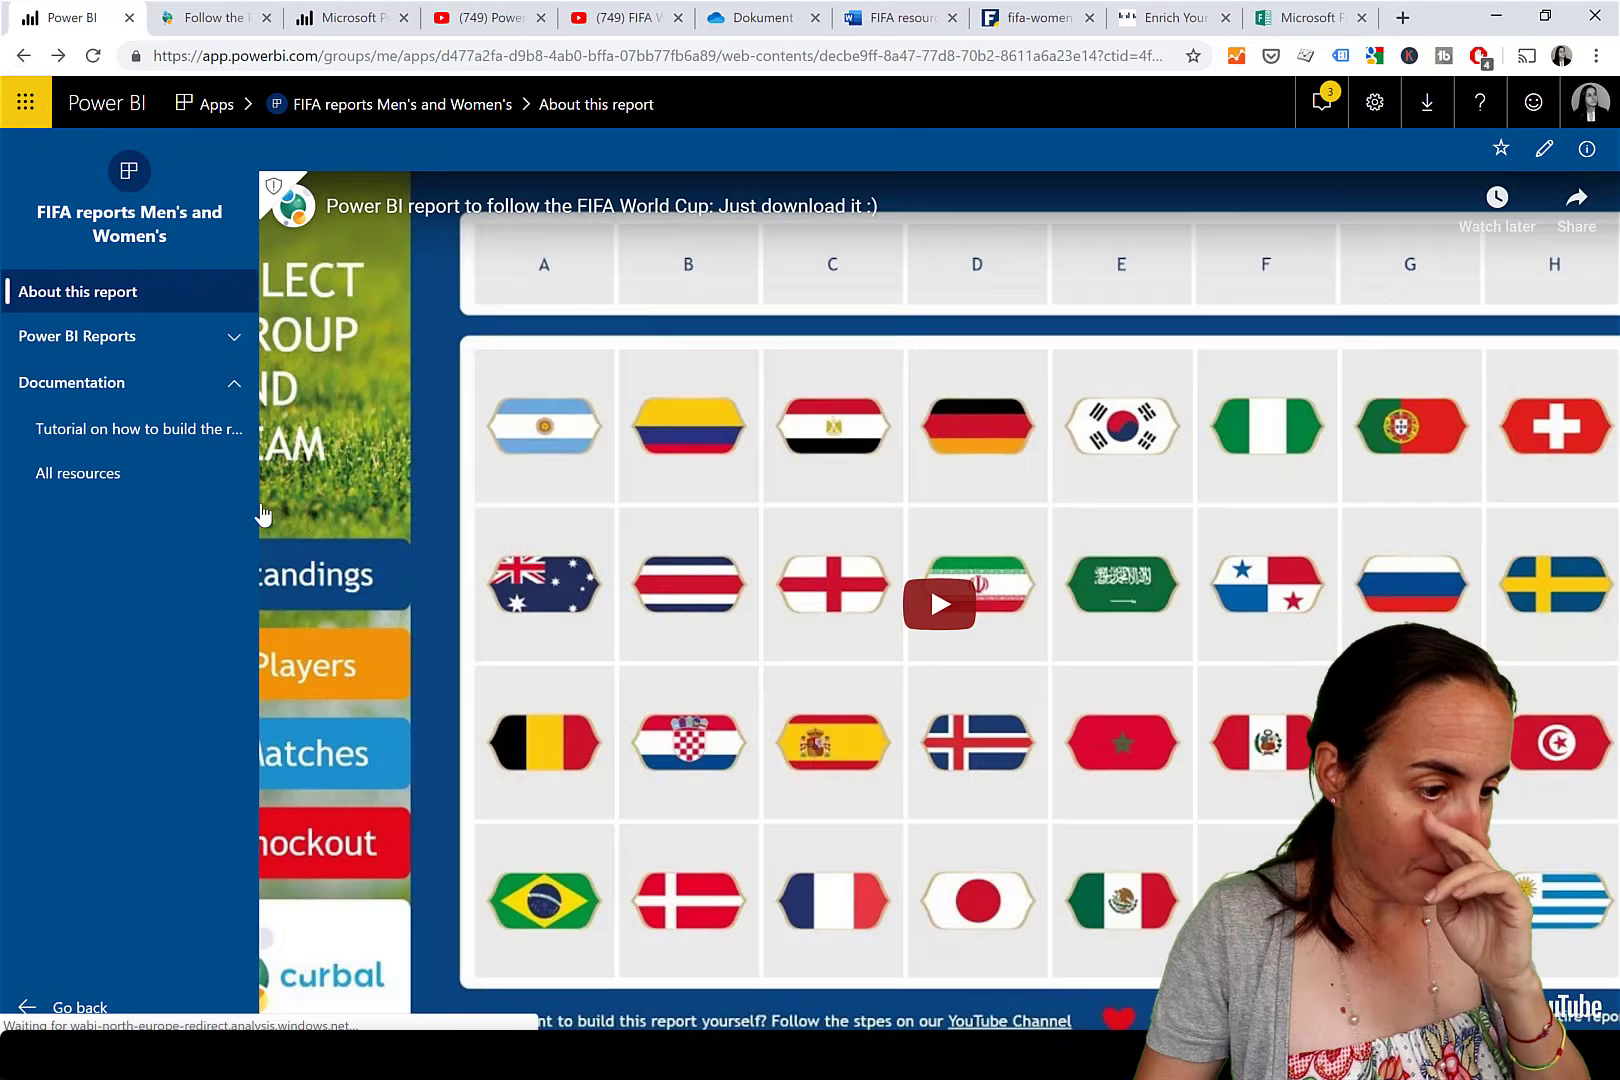
{"action": "left_click", "coordinate": [24, 56]}
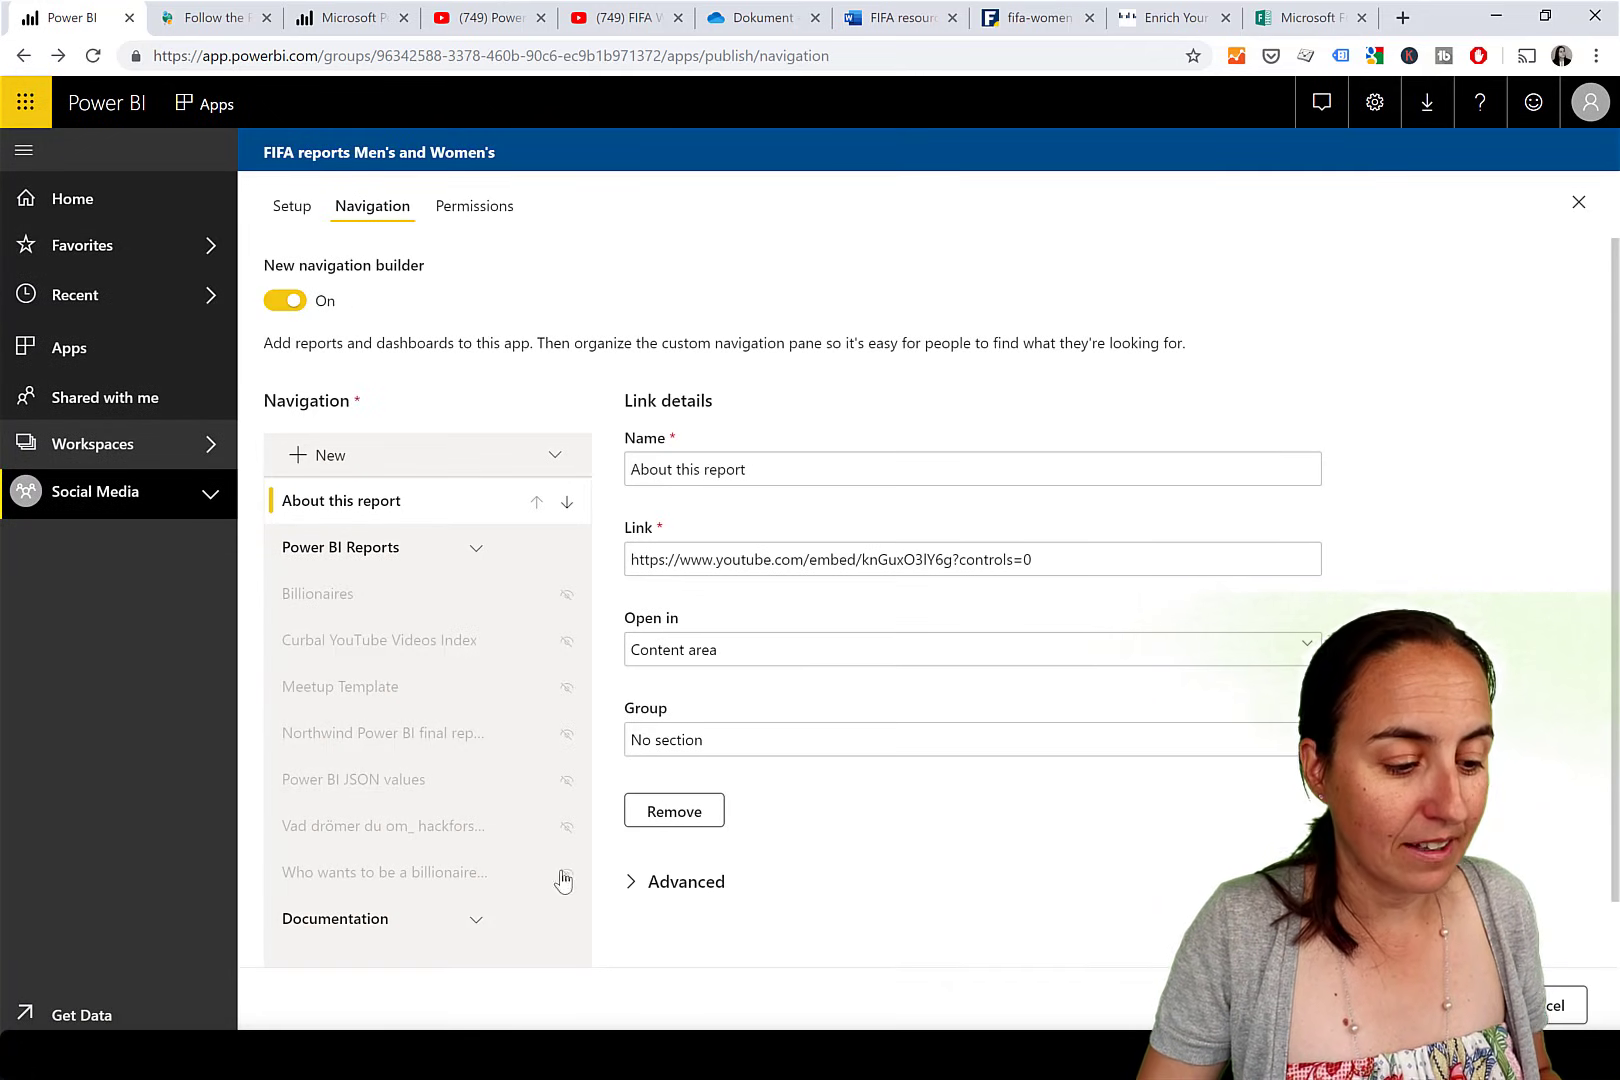
{"action": "left_click", "coordinate": [321, 458]}
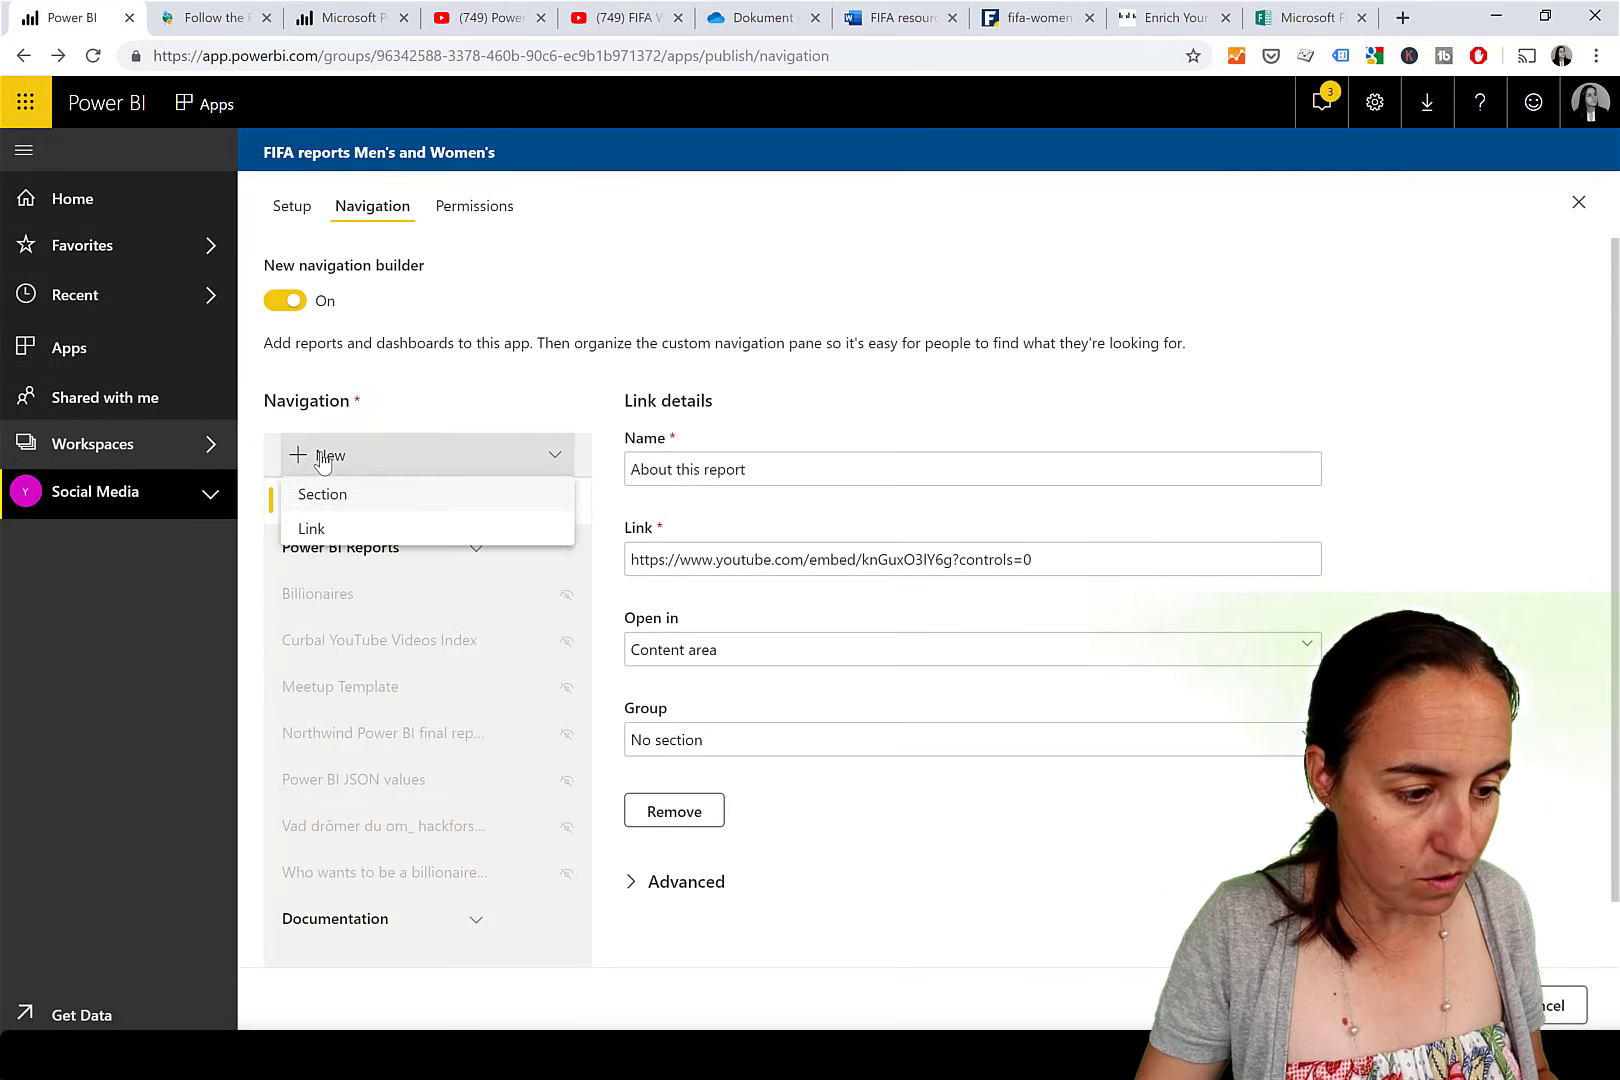
{"action": "left_click", "coordinate": [322, 530]}
{"action": "left_click_drag", "start_coordinate": [735, 402], "coordinate": [600, 410]}
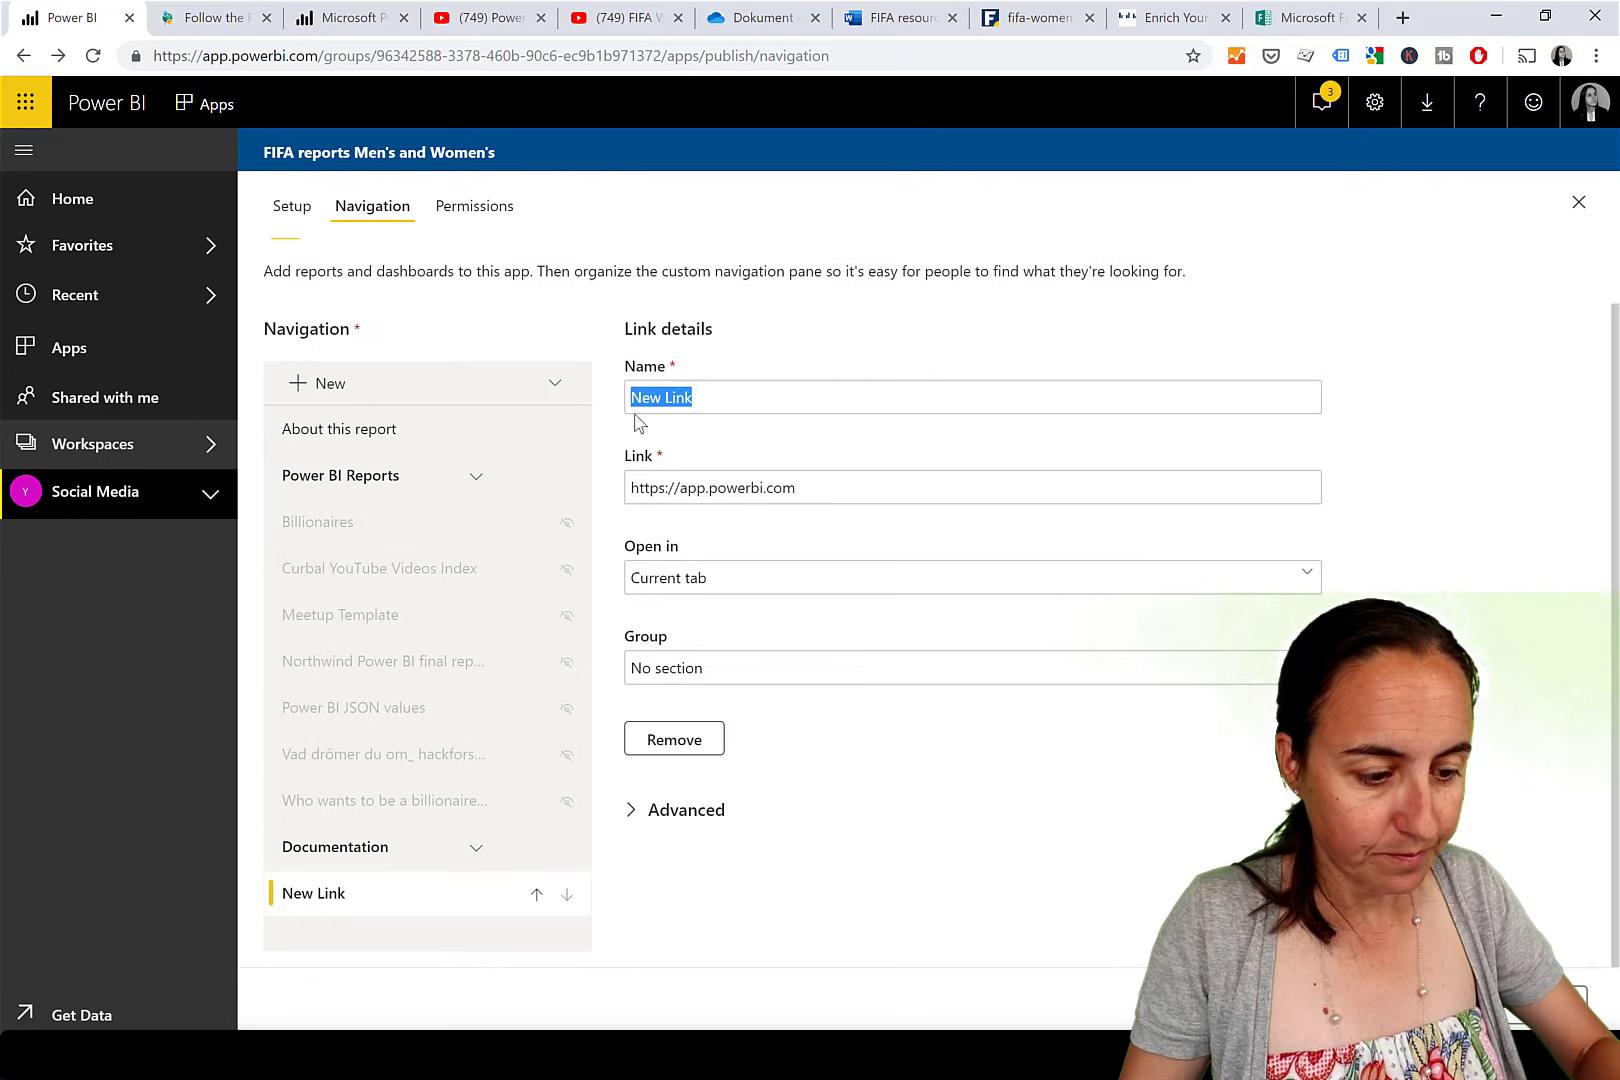
{"action": "type", "text": "Feedback"}
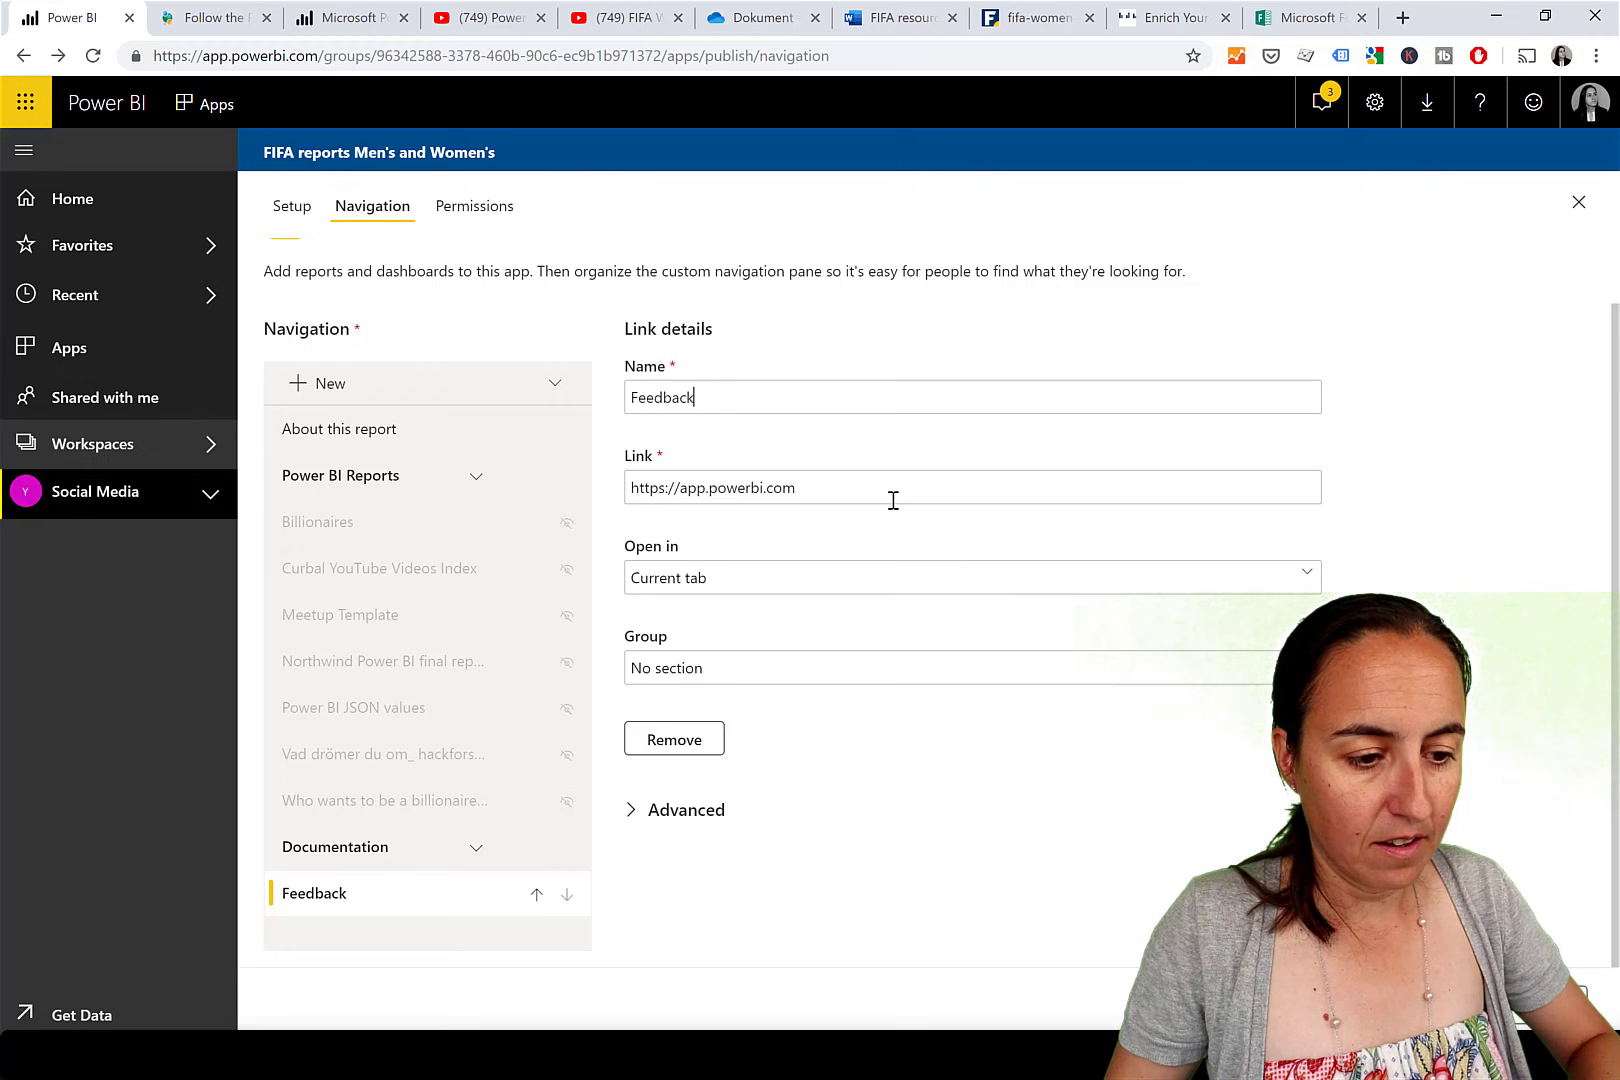
{"action": "left_click_drag", "start_coordinate": [889, 498], "coordinate": [605, 491]}
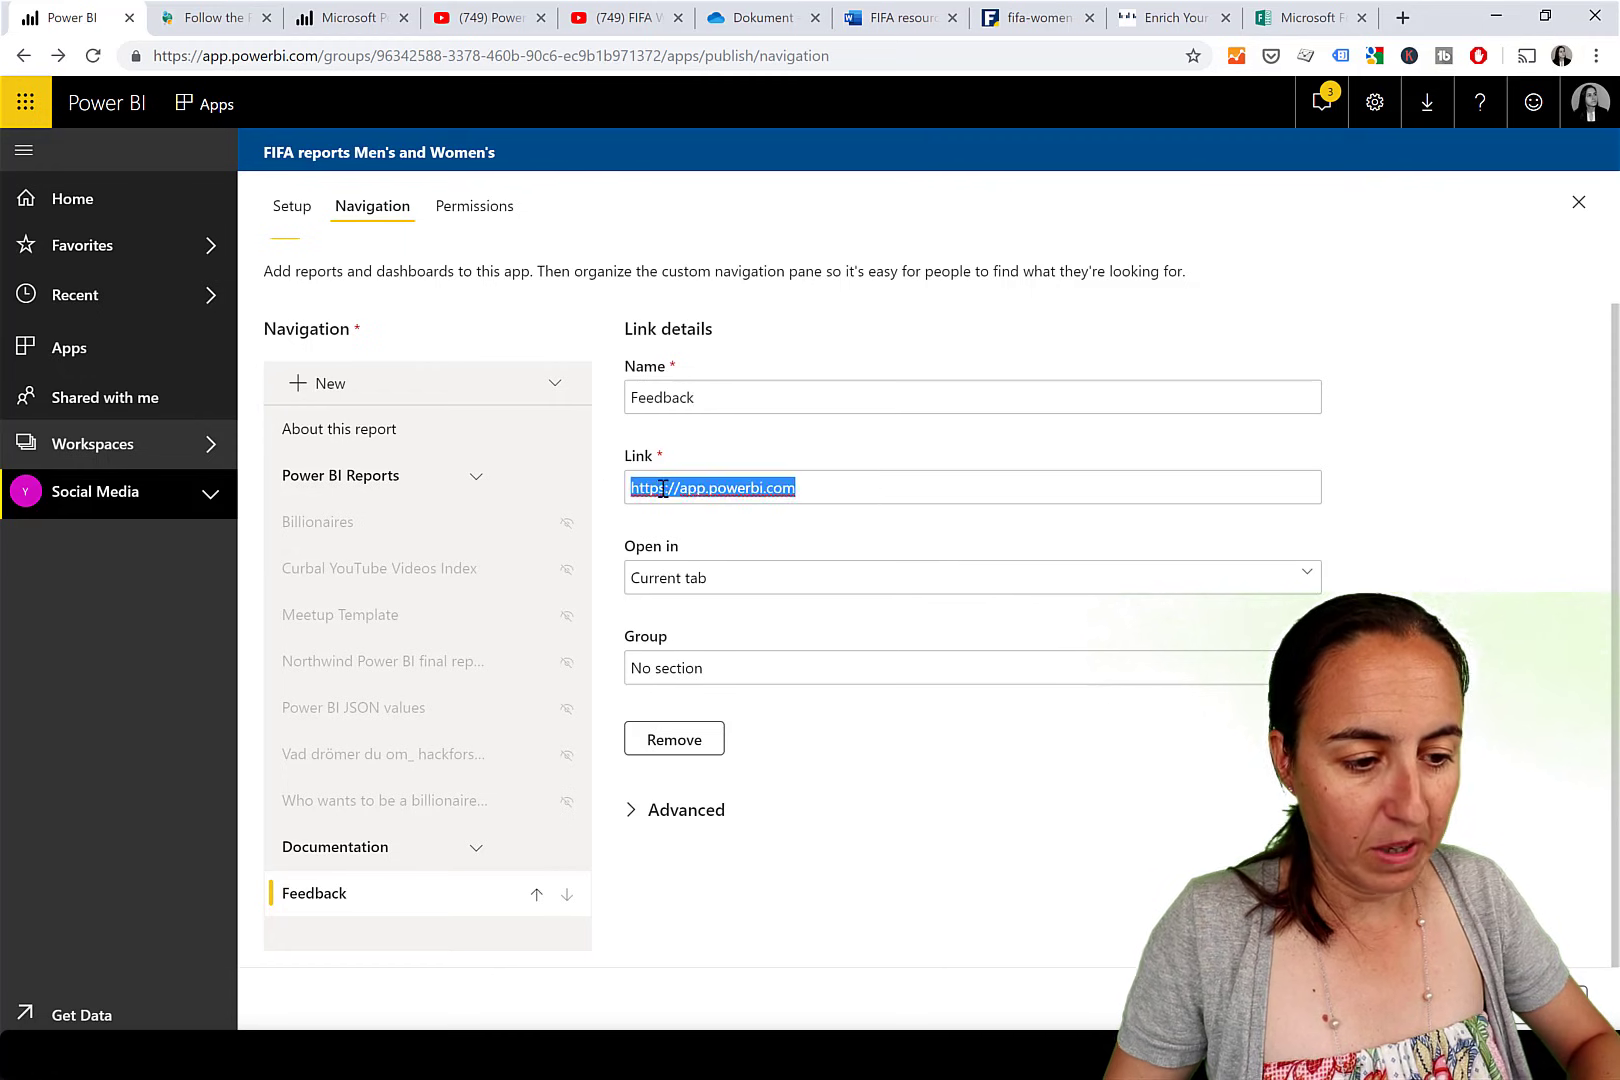
{"action": "key", "text": "ctrl+v"}
Open Feedback in the content area with no group, publish the update, and open the app.
{"action": "left_click", "coordinate": [781, 580]}
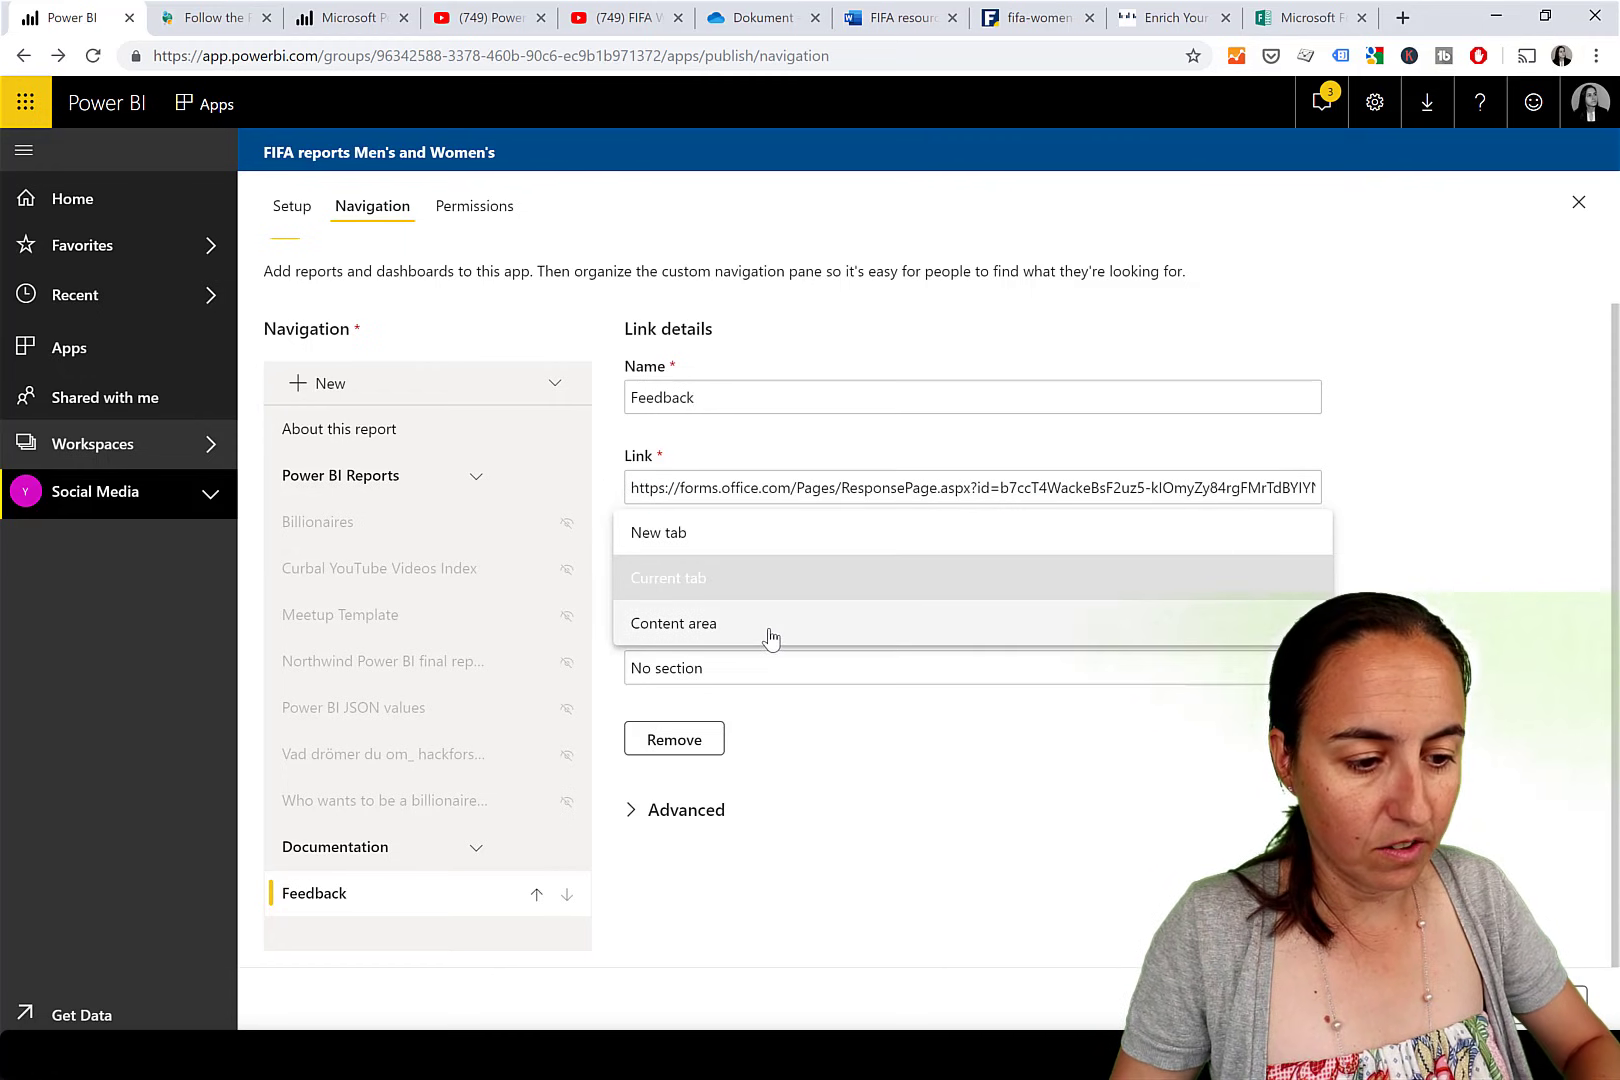
{"action": "left_click", "coordinate": [771, 630]}
{"action": "left_click", "coordinate": [741, 683]}
{"action": "left_click", "coordinate": [741, 683]}
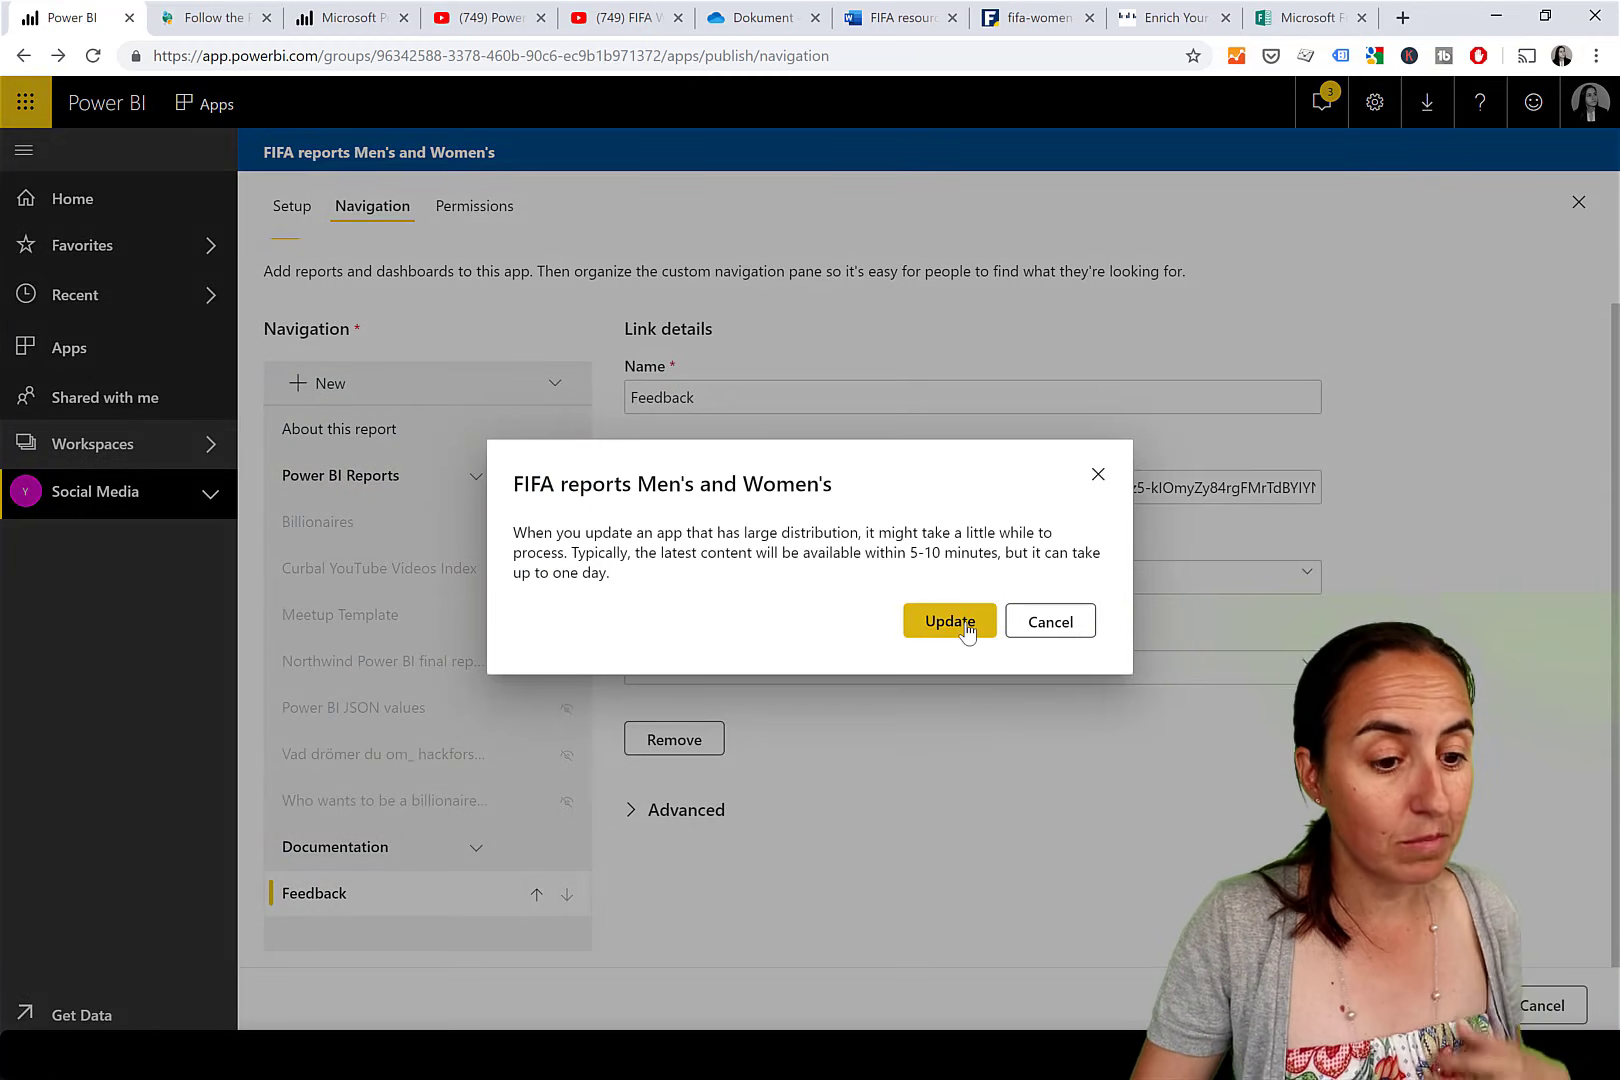
{"action": "left_click", "coordinate": [969, 621]}
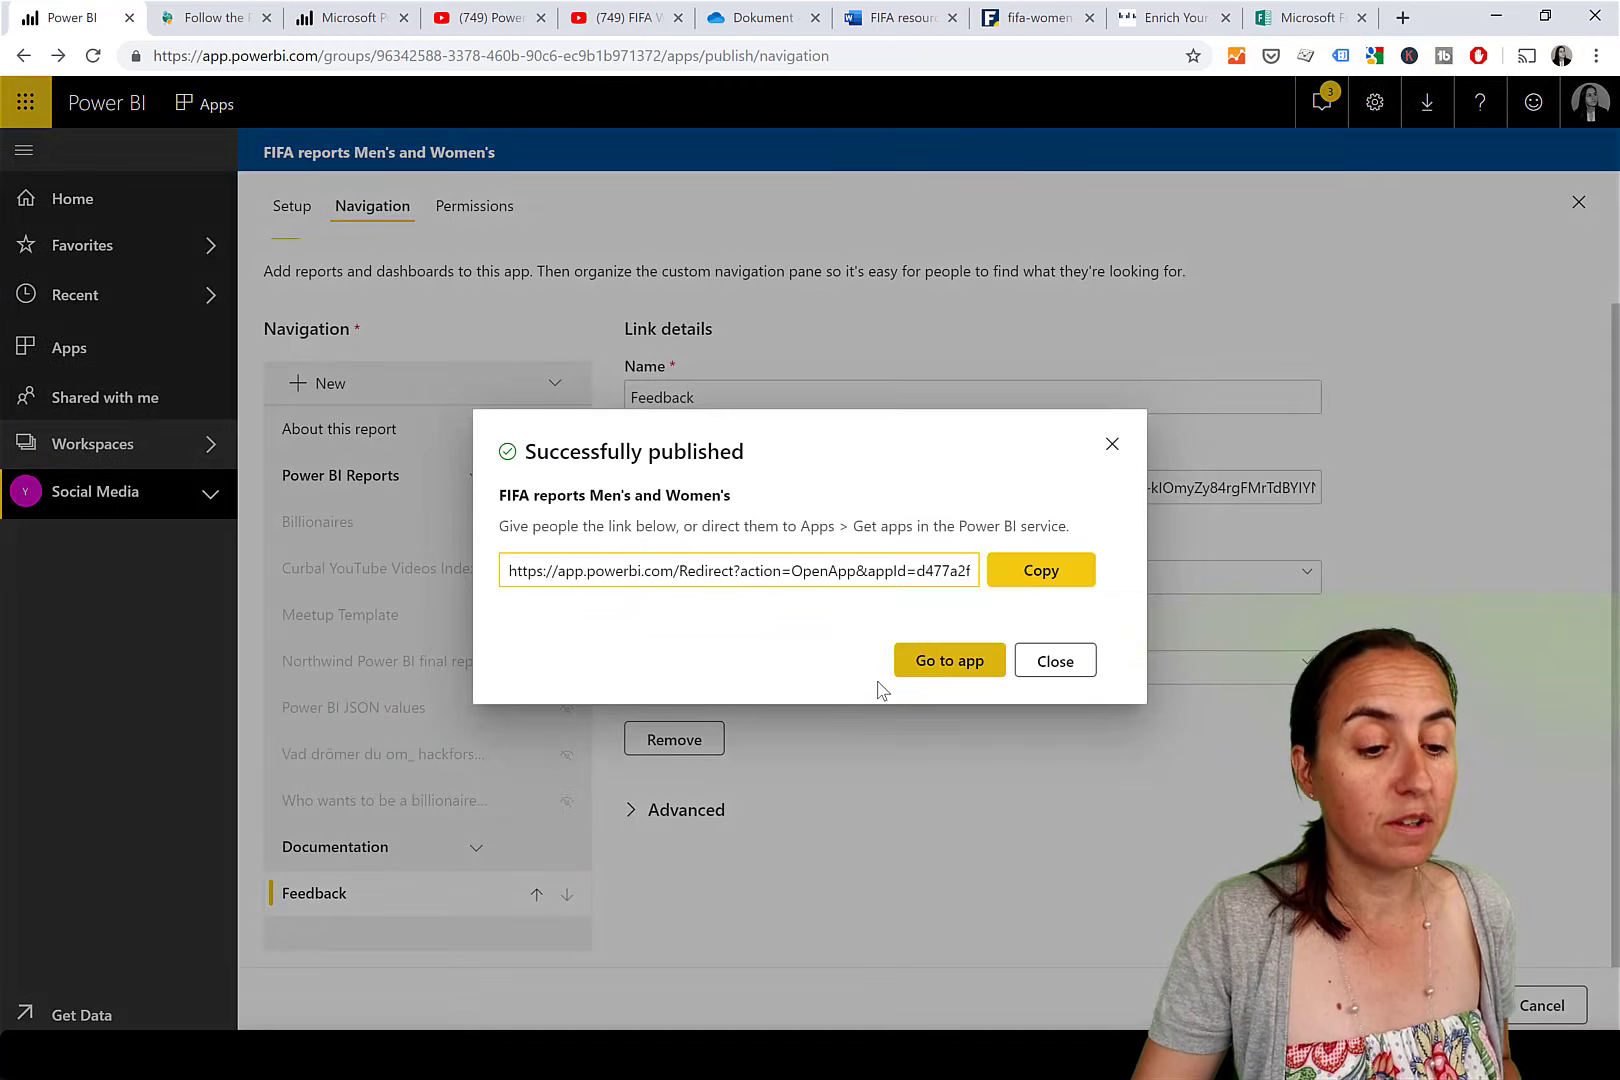
{"action": "left_click", "coordinate": [922, 685]}
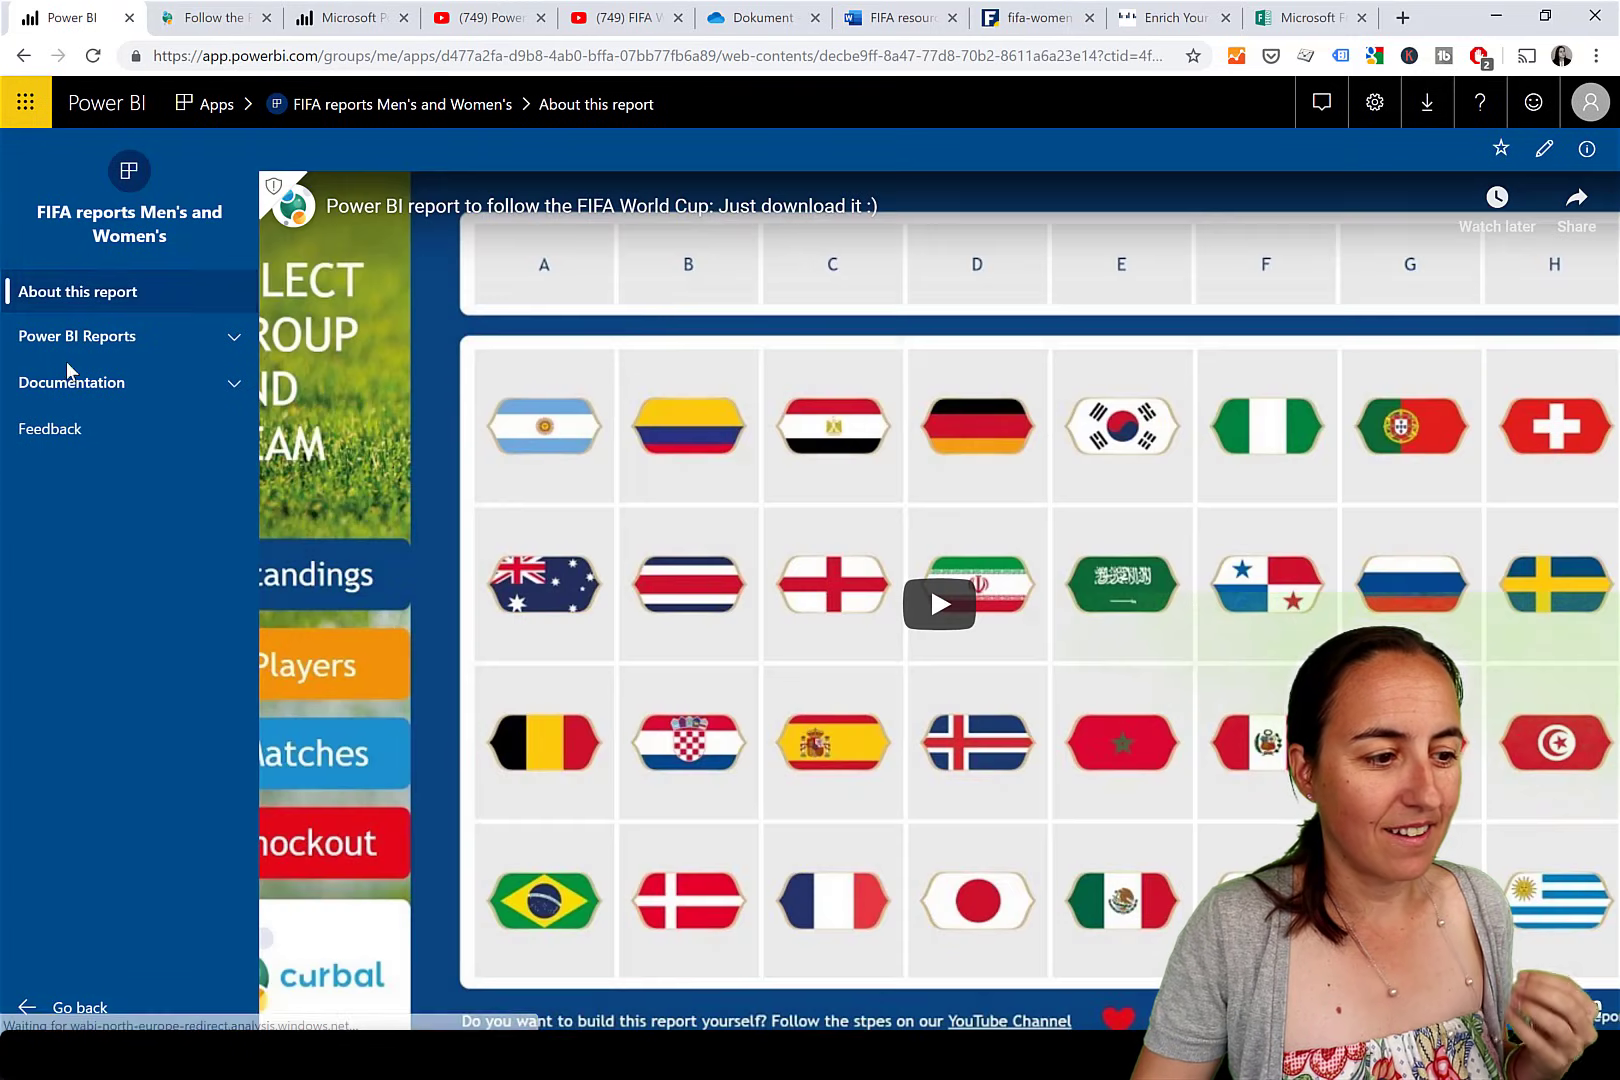
Go to the Feedback page listed last in the FIFA reports app navigation.
{"action": "left_click", "coordinate": [75, 430]}
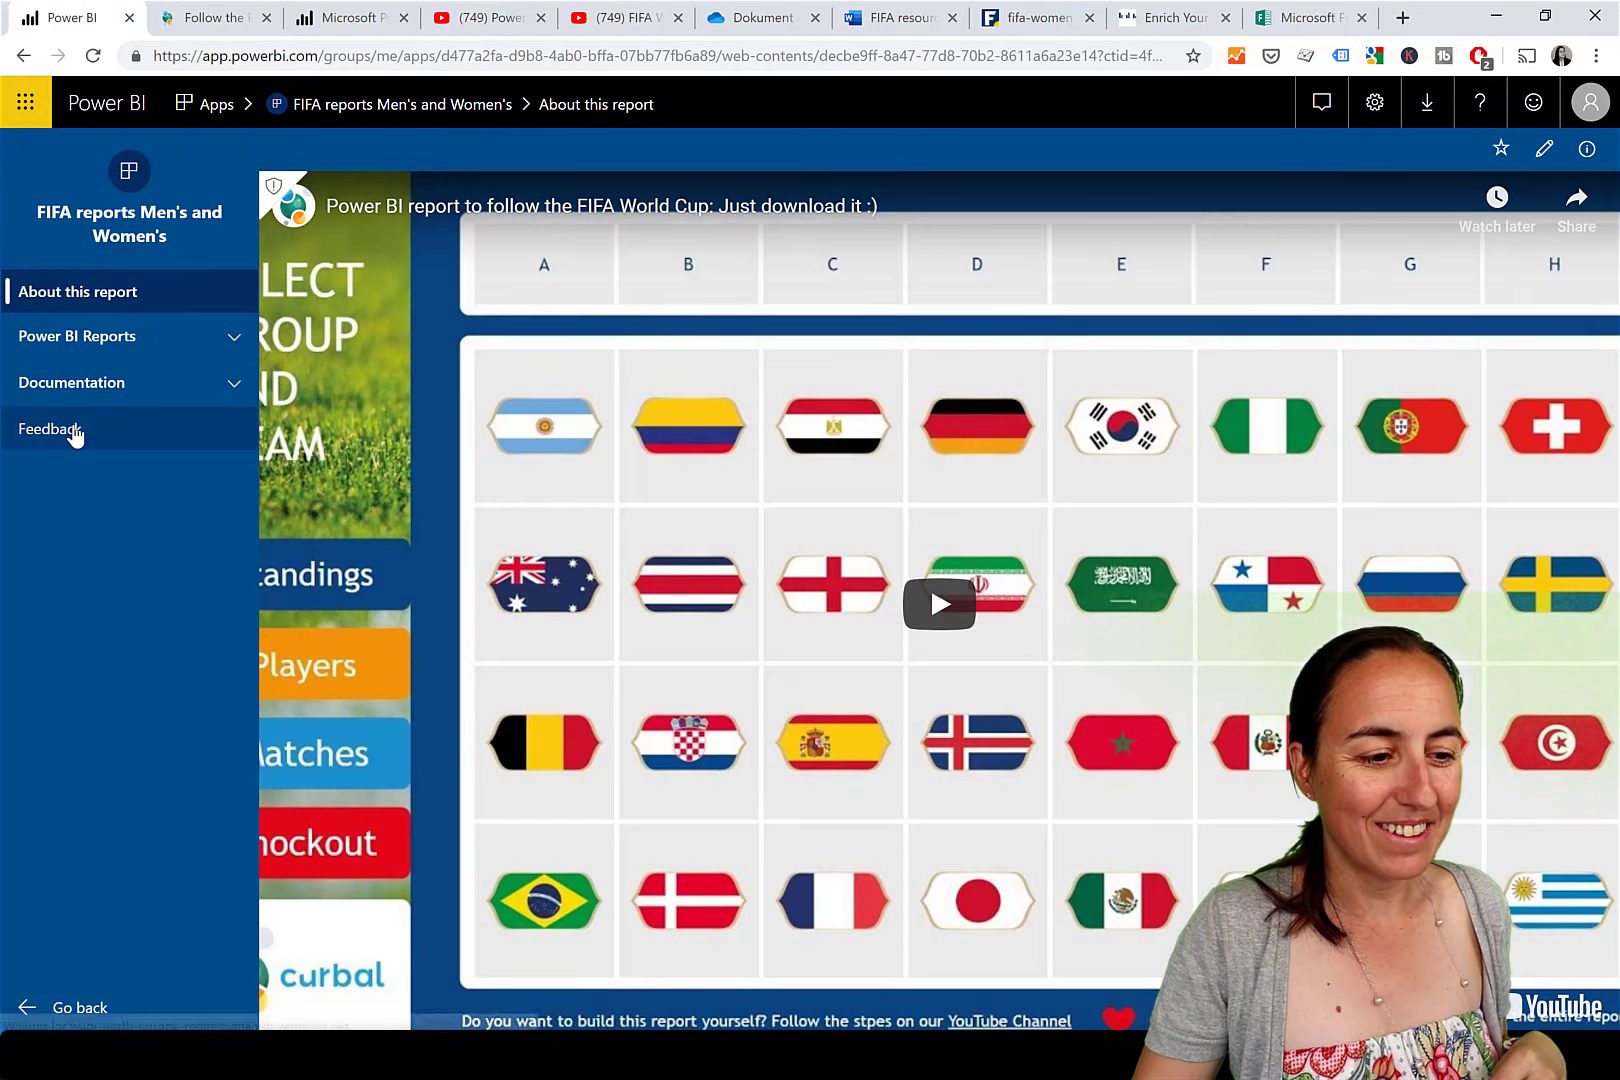